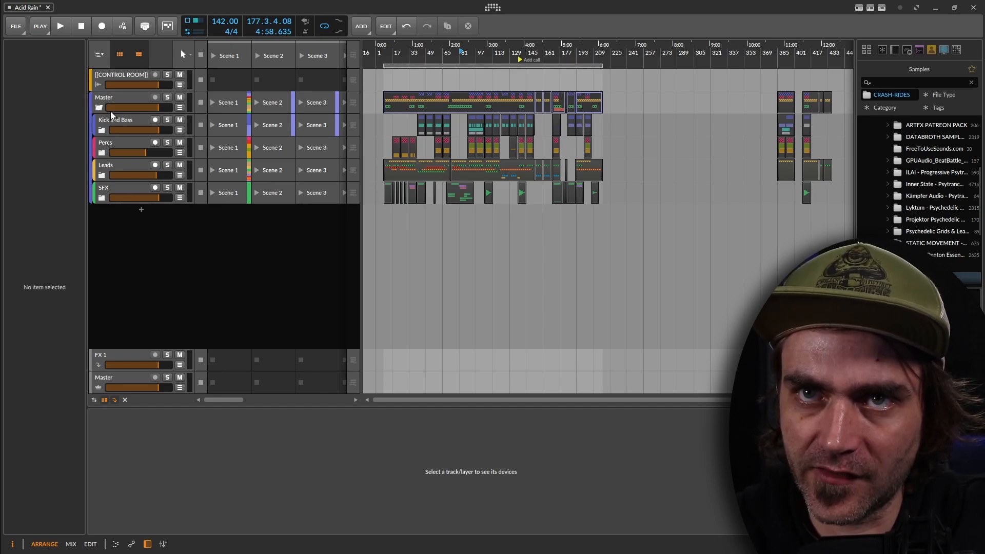
Examine the Master, Percs, Leads and SFX group tracks, unfolding Leads to view its nested subgroups and folding it again
{"action": "left_click", "coordinate": [123, 98]}
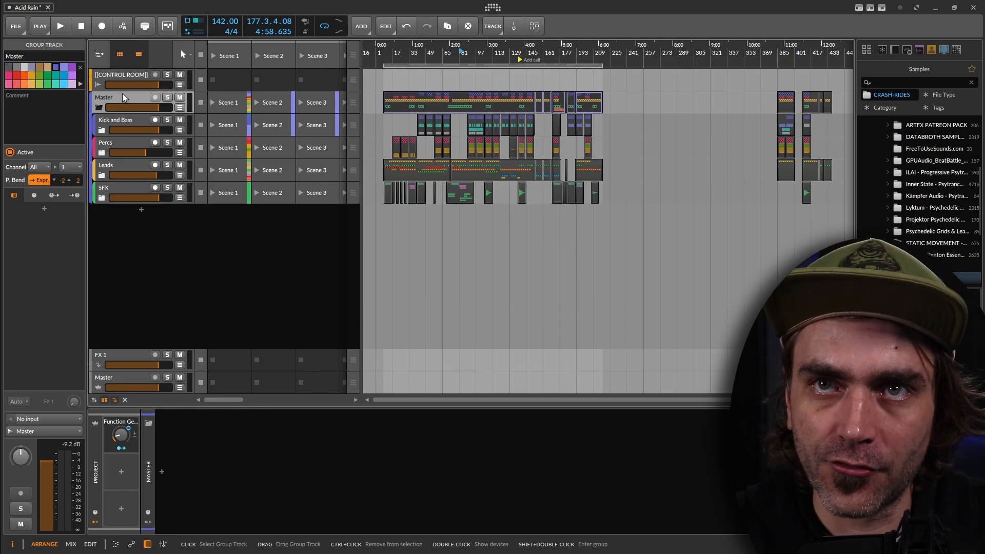
{"action": "left_click", "coordinate": [117, 144]}
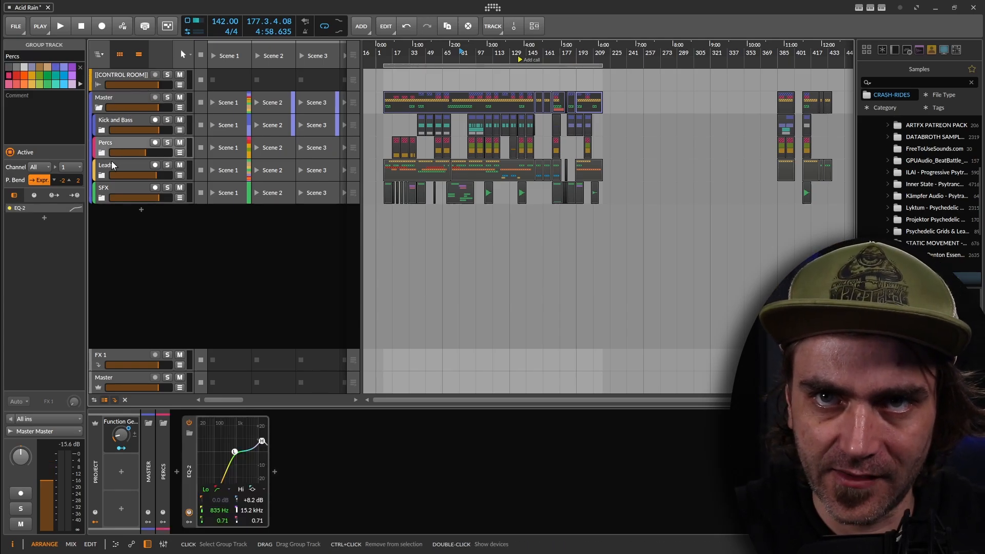
{"action": "left_click", "coordinate": [110, 192]}
{"action": "left_click", "coordinate": [101, 176]}
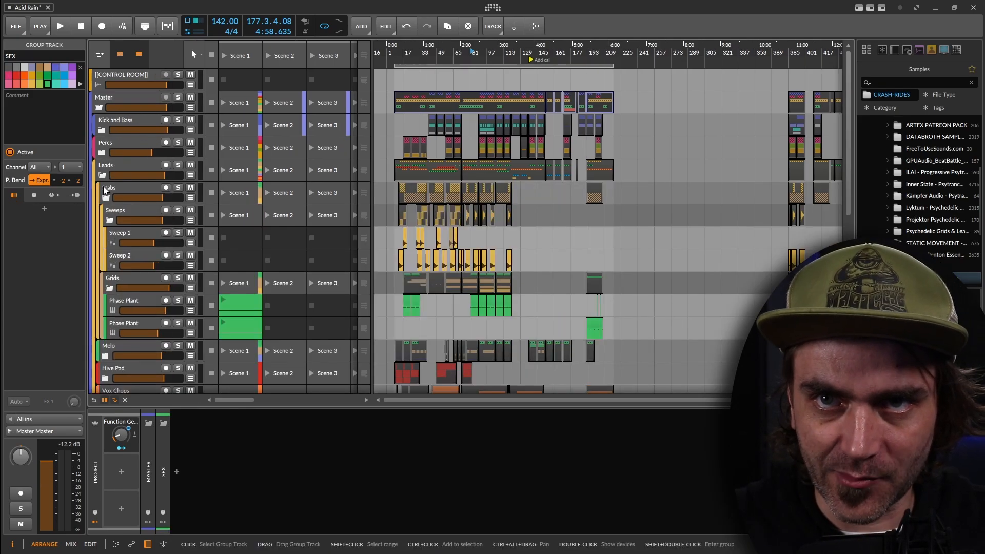
{"action": "left_click", "coordinate": [101, 175]}
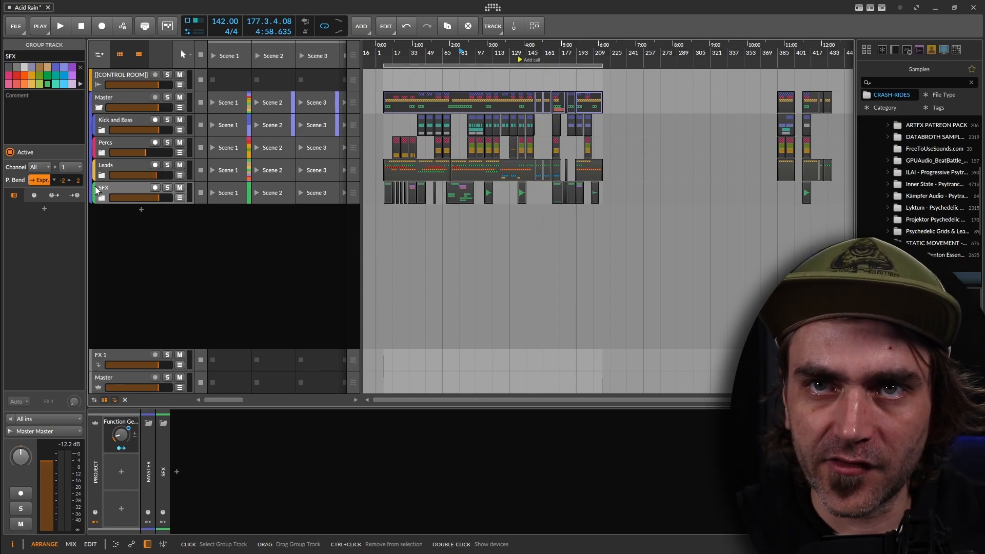
{"action": "left_click", "coordinate": [102, 177]}
{"action": "left_click", "coordinate": [102, 197]}
{"action": "left_click", "coordinate": [106, 265]}
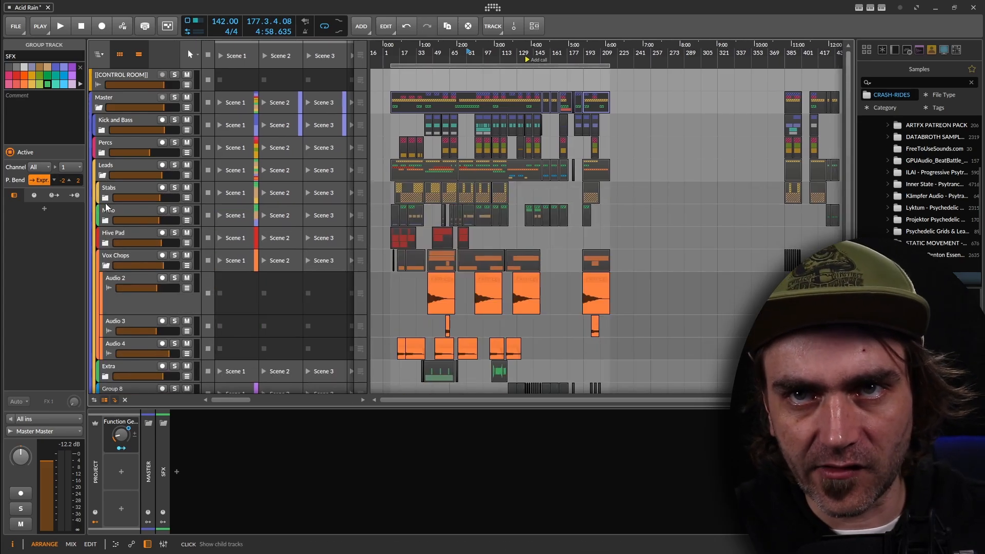
{"action": "left_click", "coordinate": [106, 265]}
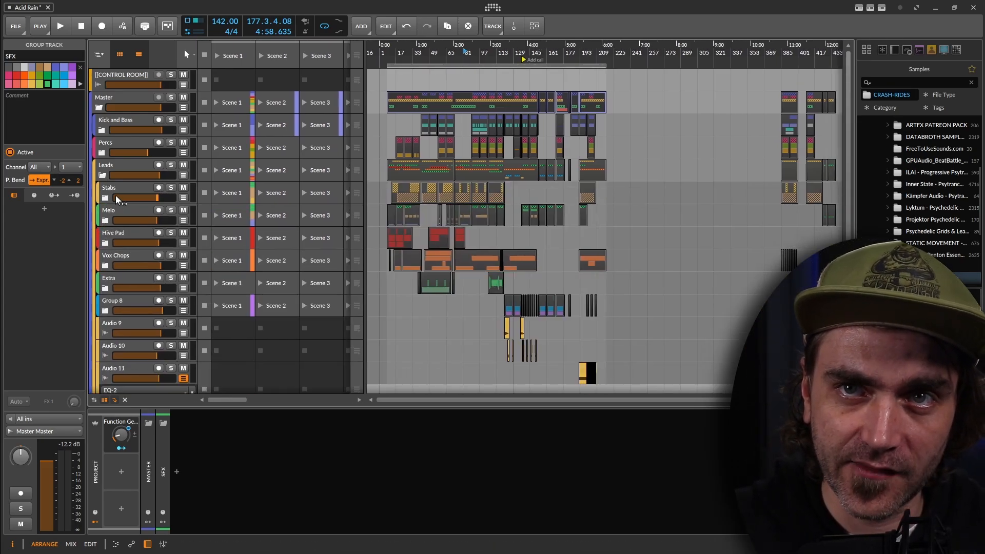
{"action": "left_click", "coordinate": [103, 176]}
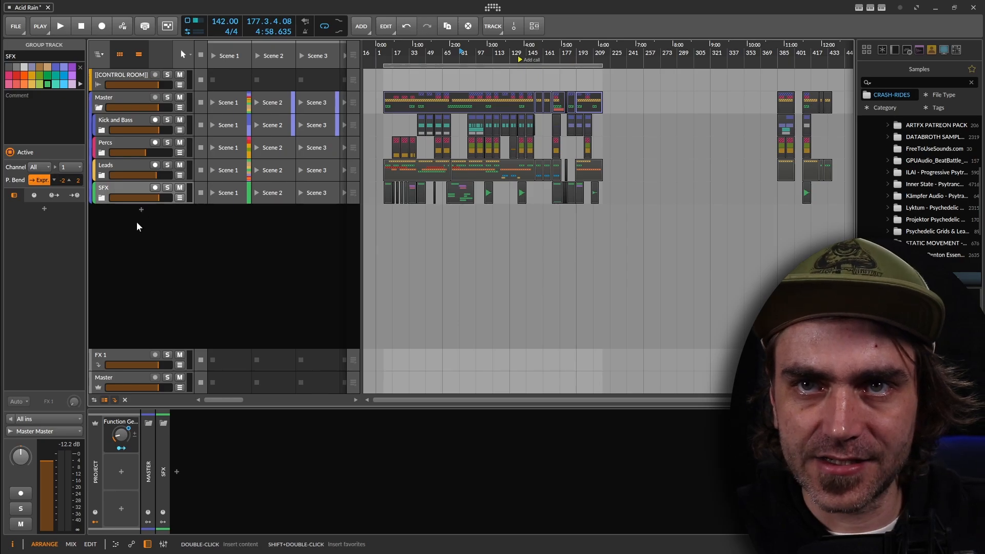
{"action": "right_click", "coordinate": [135, 242]}
{"action": "left_click", "coordinate": [154, 264]}
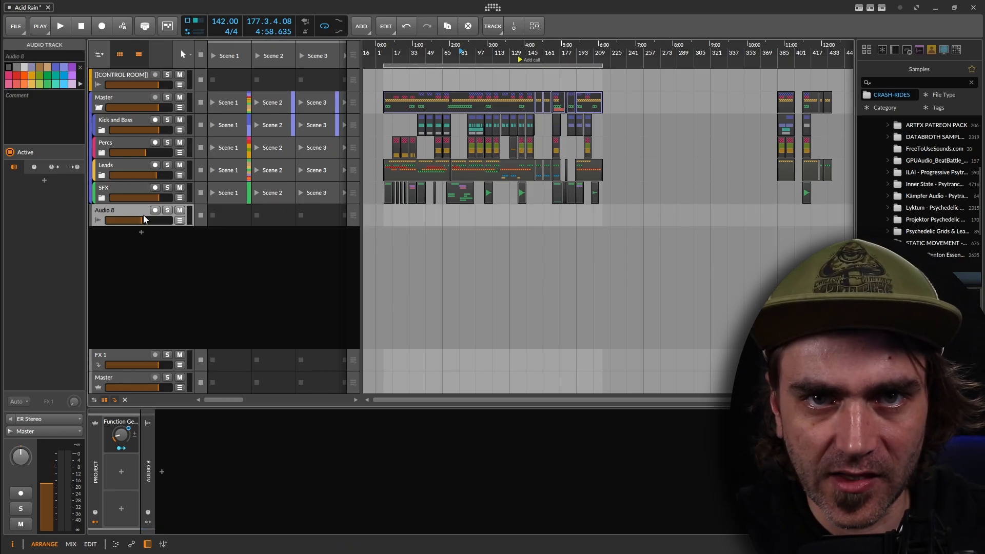
{"action": "key", "text": "Delete"}
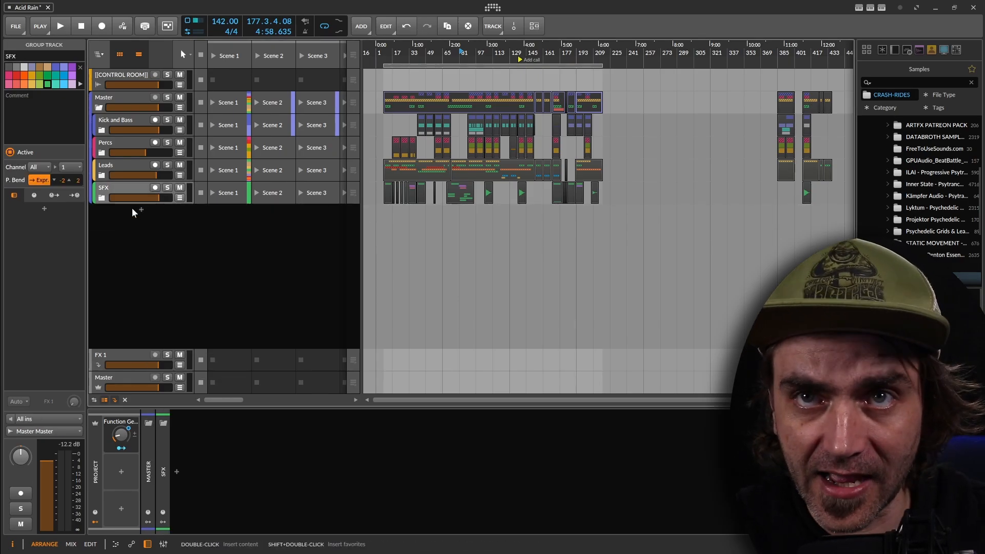
Set up an audio export of the Kick and Bass, Percs, Leads and SFX groups over the loop region
{"action": "left_click", "coordinate": [16, 29]}
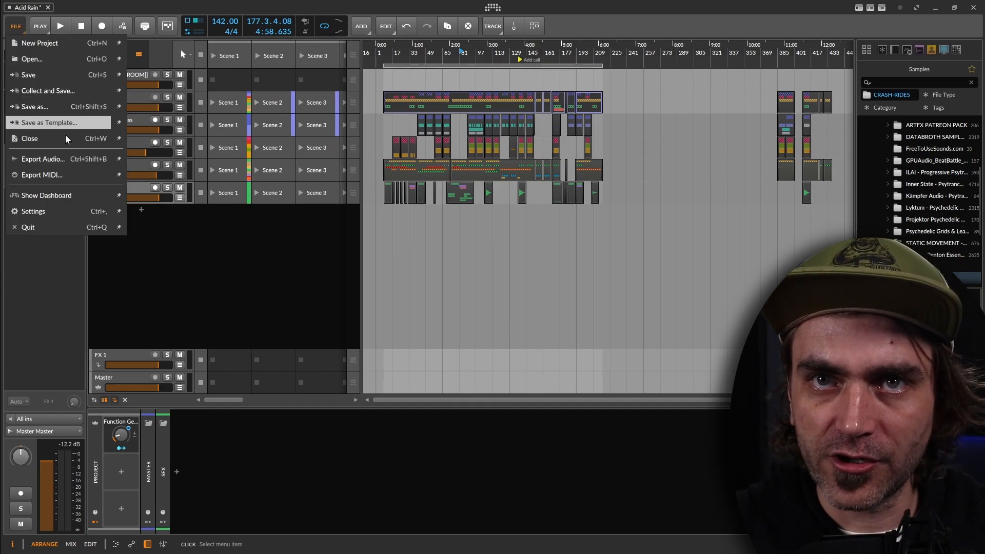
{"action": "left_click", "coordinate": [60, 157]}
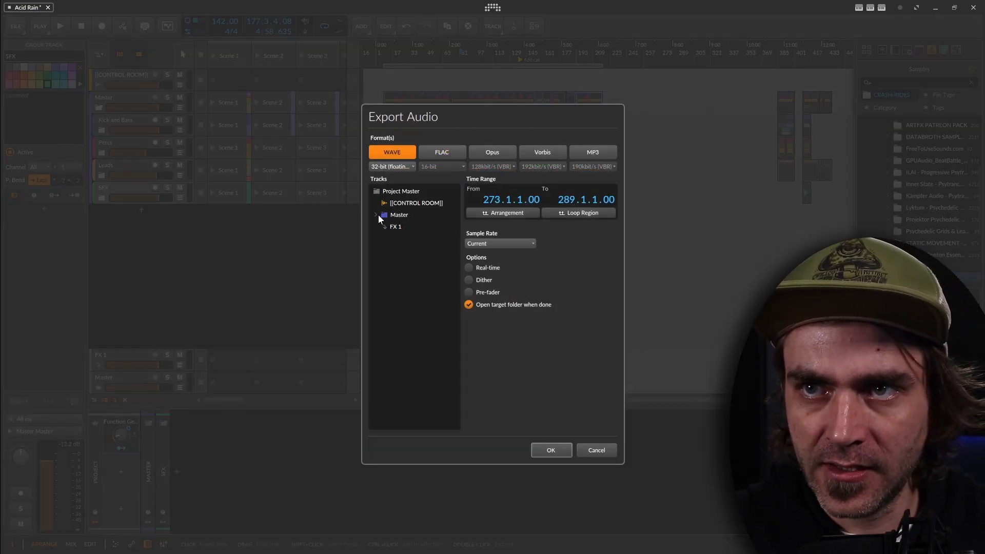
{"action": "left_click", "coordinate": [376, 214]}
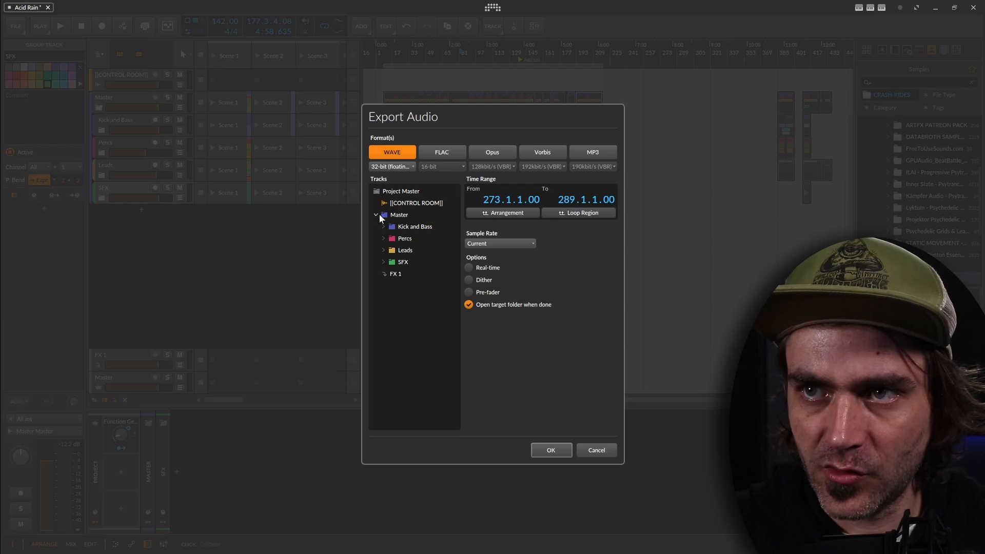
{"action": "left_click", "coordinate": [405, 238]}
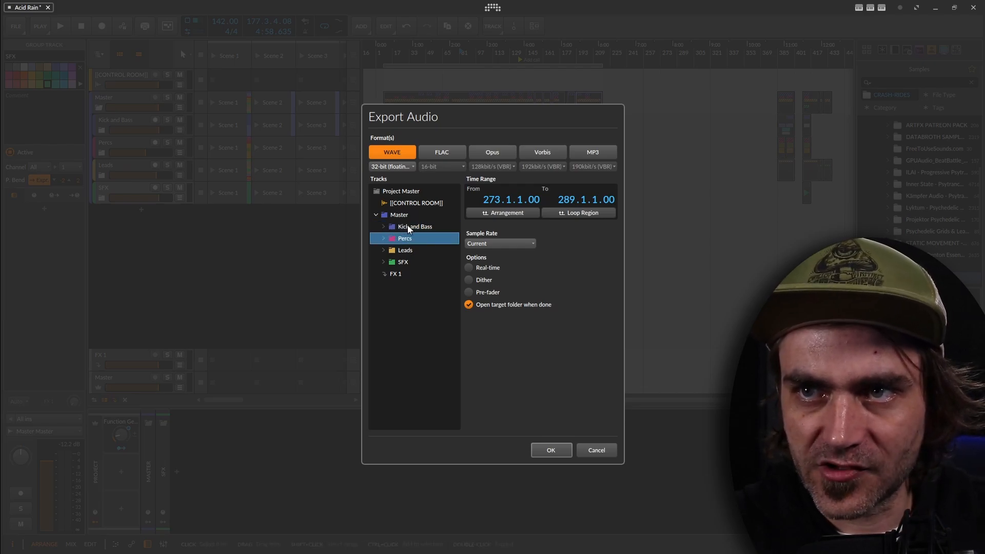
{"action": "left_click", "coordinate": [409, 228]}
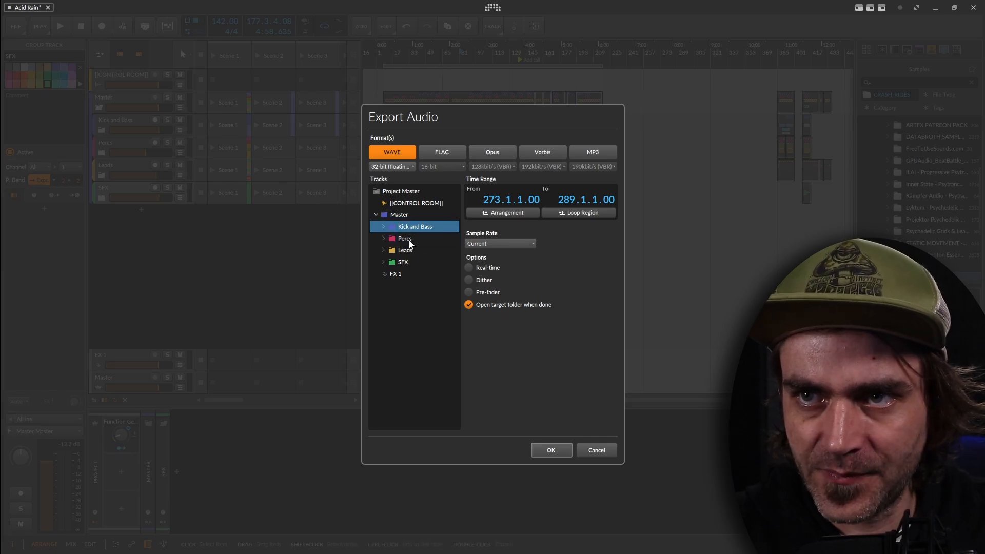
{"action": "left_click", "coordinate": [405, 240], "text": "shift"}
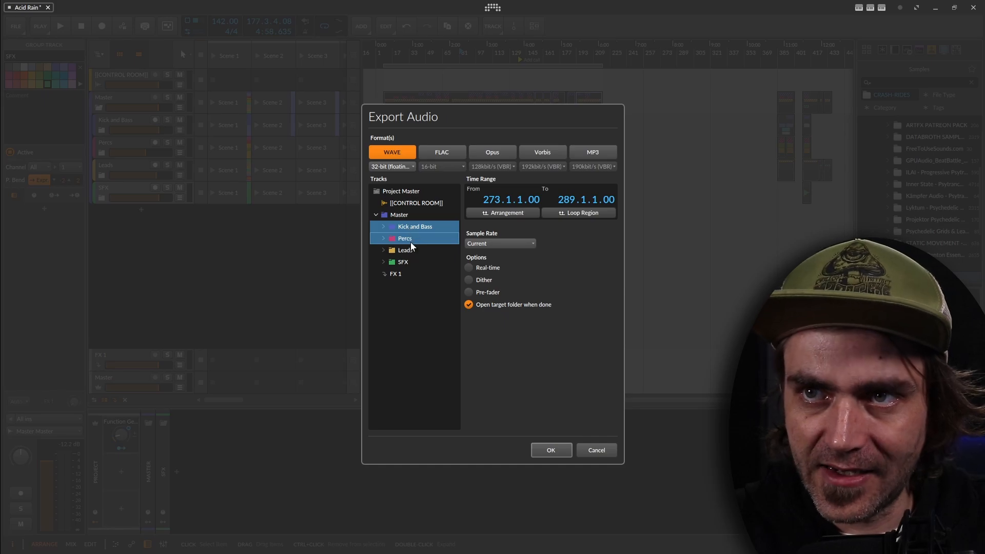
{"action": "left_click", "coordinate": [405, 250], "text": "shift"}
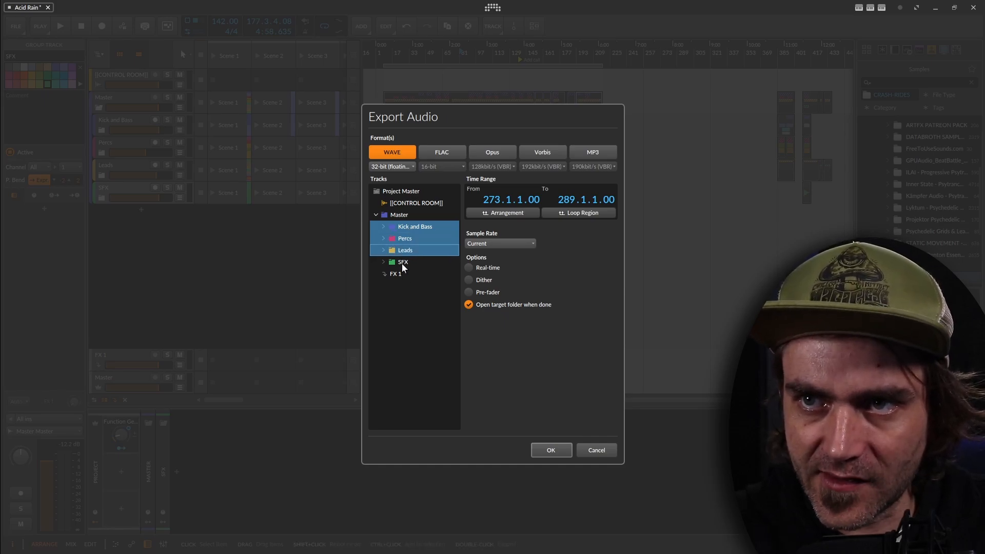
{"action": "left_click", "coordinate": [403, 264], "text": "shift"}
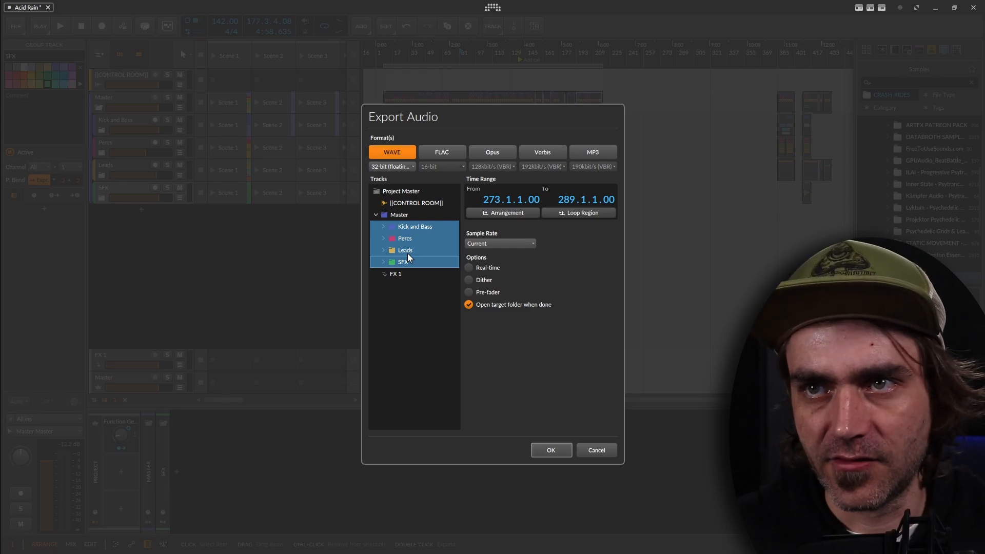
{"action": "left_click", "coordinate": [578, 214]}
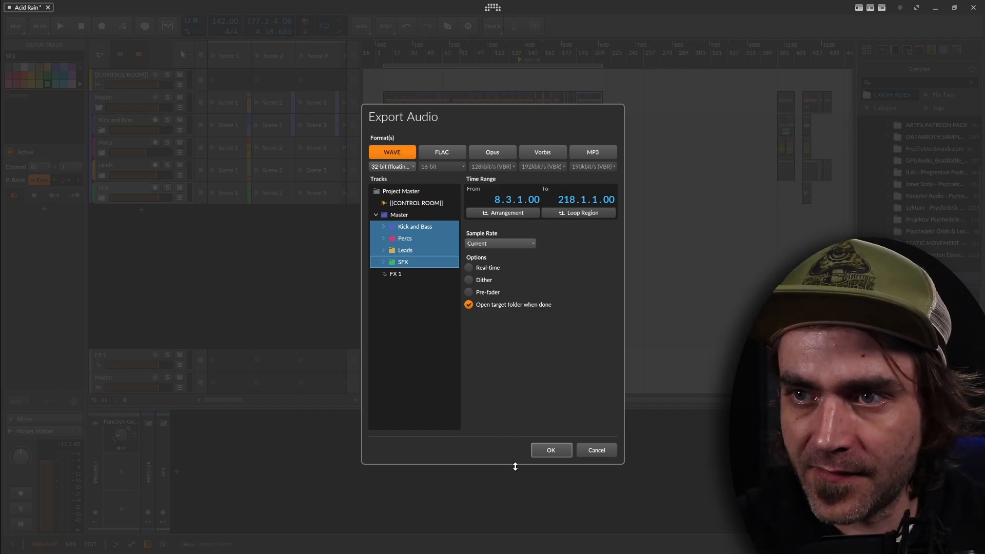
{"action": "left_click", "coordinate": [551, 450]}
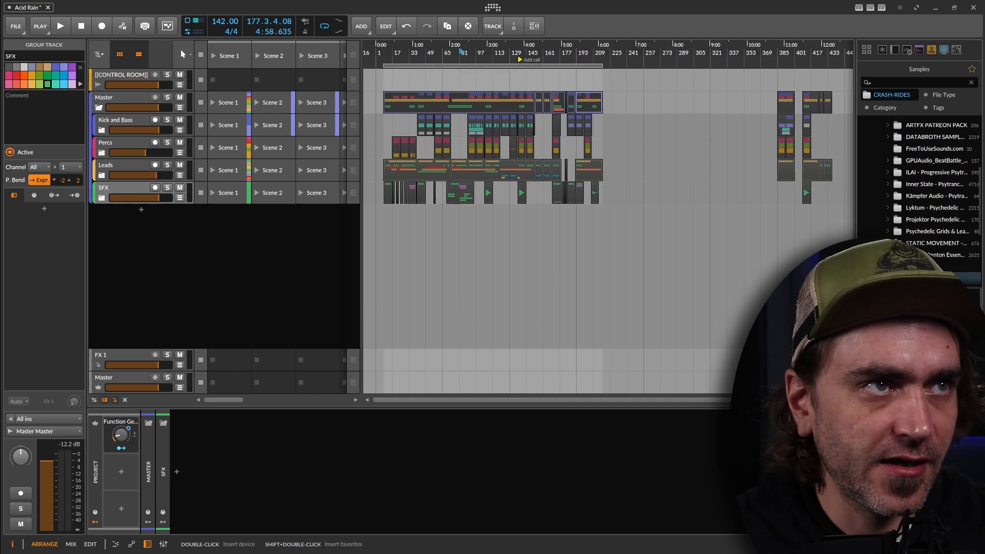
Create a folder named Acid Rain STEMS inside 2023 WIPS and choose it as the export's target folder
{"action": "right_click", "coordinate": [306, 267]}
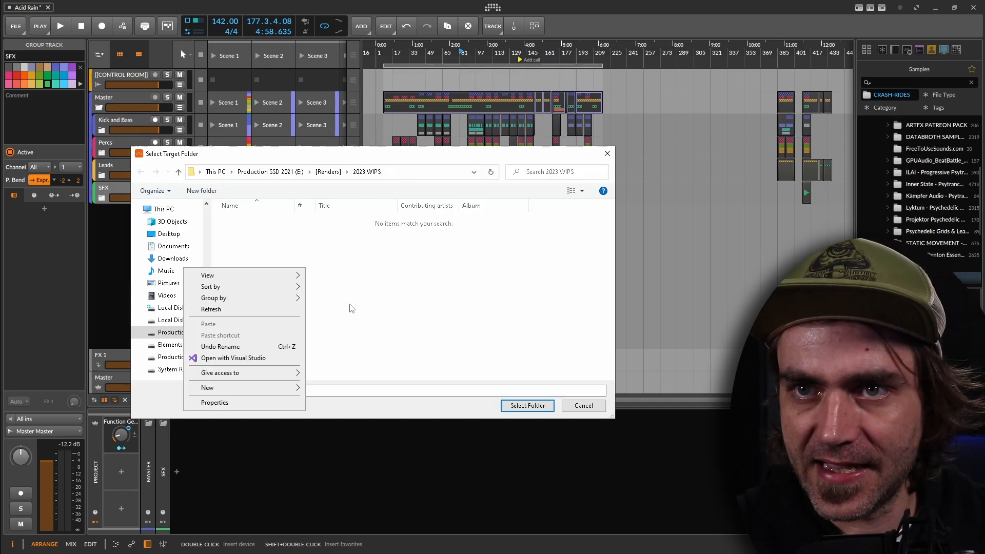
{"action": "mouse_move", "coordinate": [259, 388]}
{"action": "left_click", "coordinate": [360, 390]}
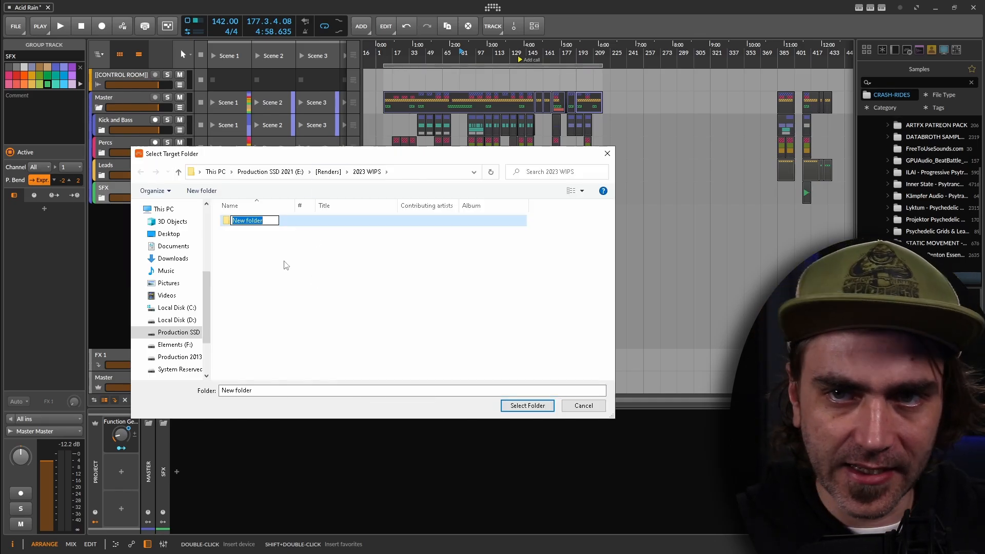
{"action": "type", "text": "A"}
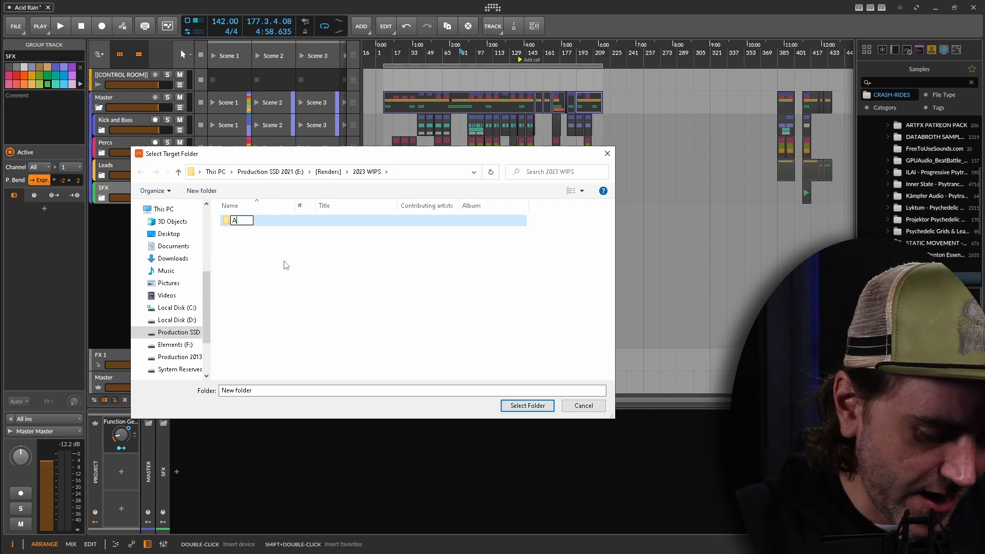
{"action": "type", "text": "cid Rain"}
{"action": "key", "text": "Return"}
{"action": "left_click", "coordinate": [267, 222]}
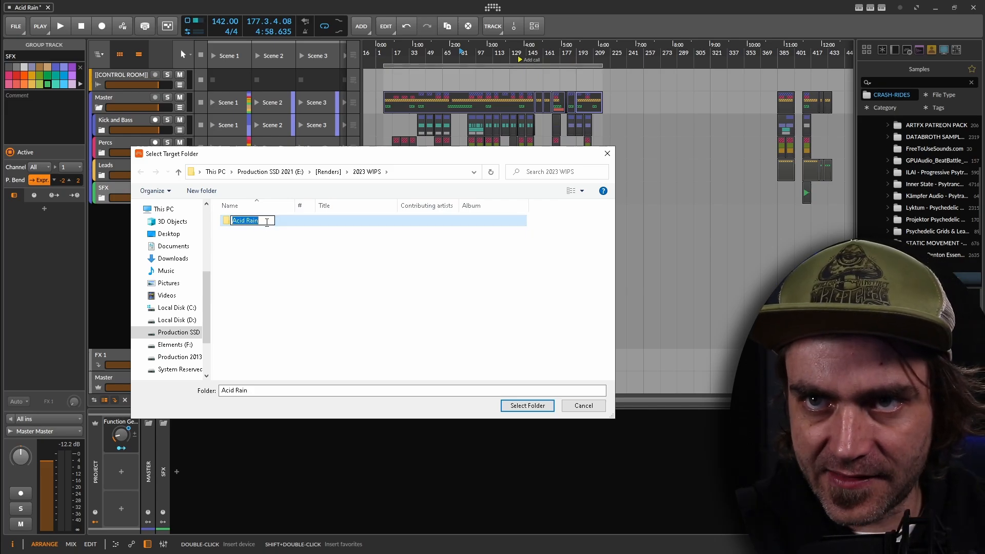
{"action": "left_click", "coordinate": [266, 222]}
{"action": "type", "text": "STEMS"}
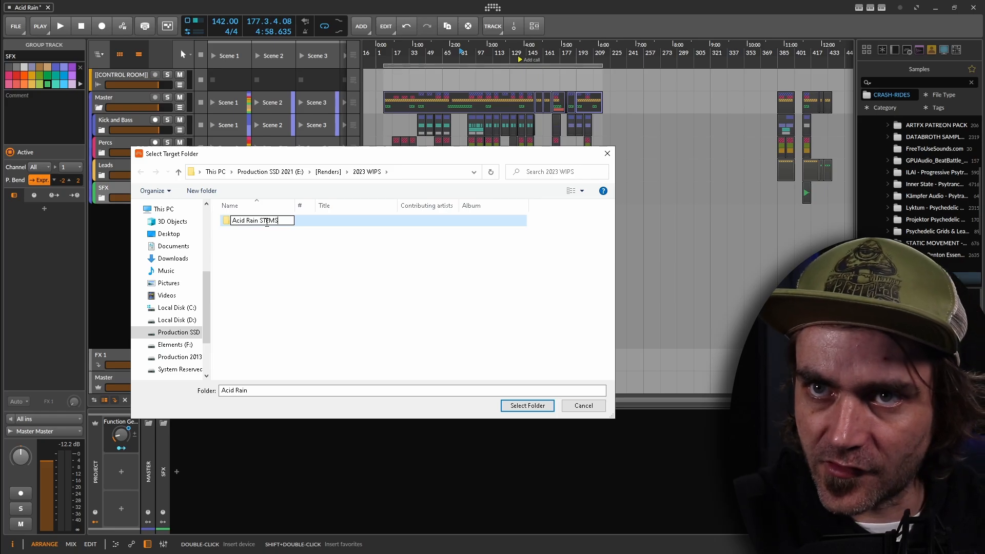
{"action": "key", "text": "Return"}
{"action": "key", "text": "Return"}
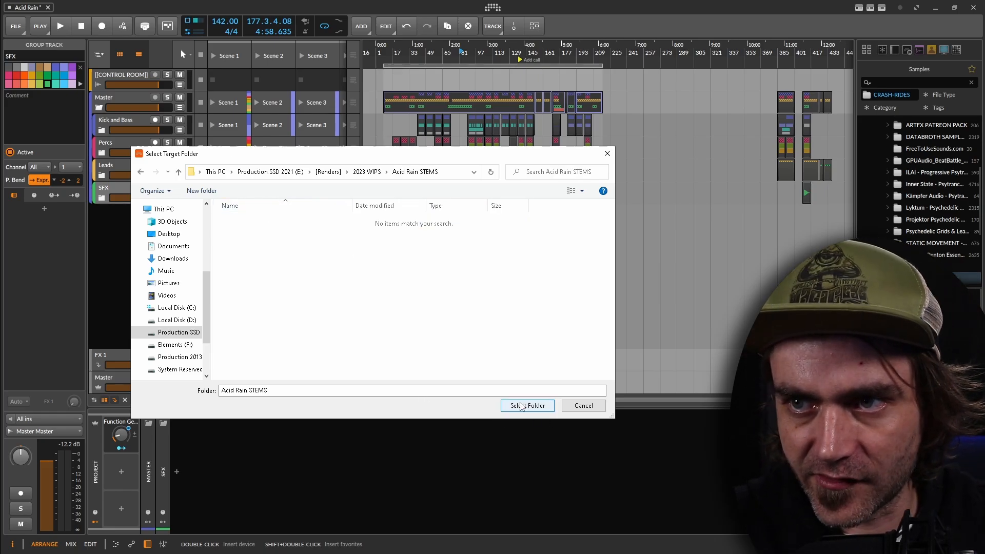
{"action": "left_click", "coordinate": [521, 406]}
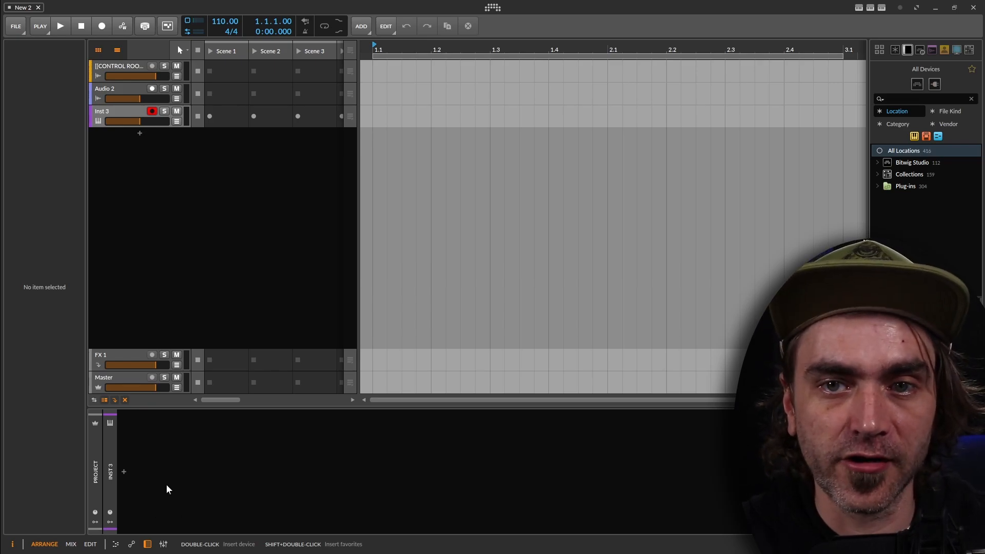
Show the mixer of the new project and delete the Audio 2 and Inst 3 tracks
{"action": "left_click", "coordinate": [71, 545]}
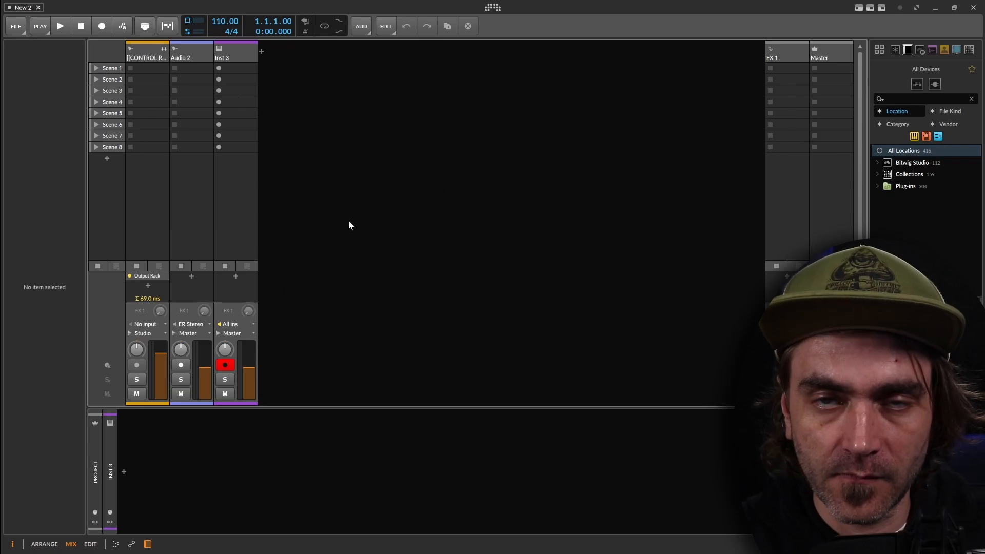
{"action": "left_click", "coordinate": [193, 54]}
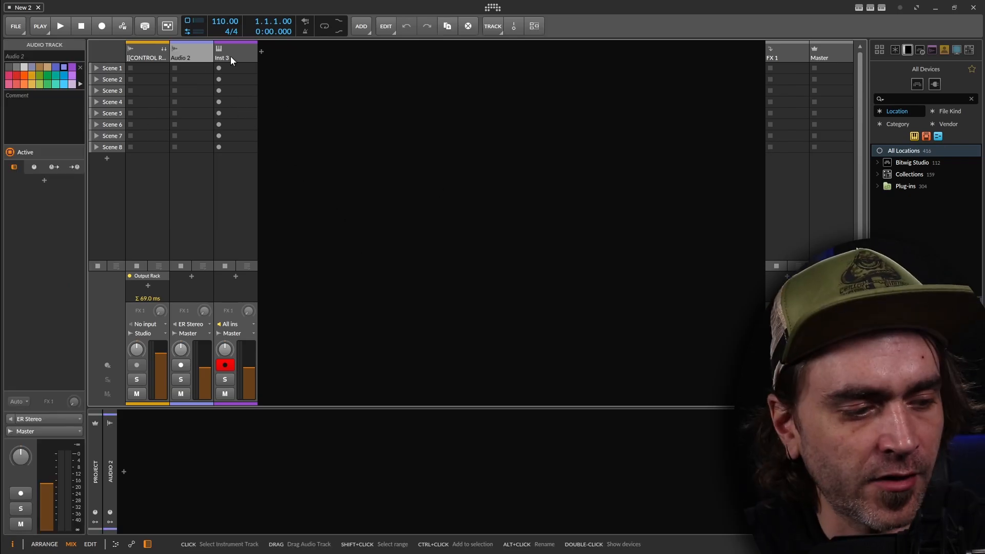
{"action": "key", "text": "Delete"}
{"action": "key", "text": "Delete"}
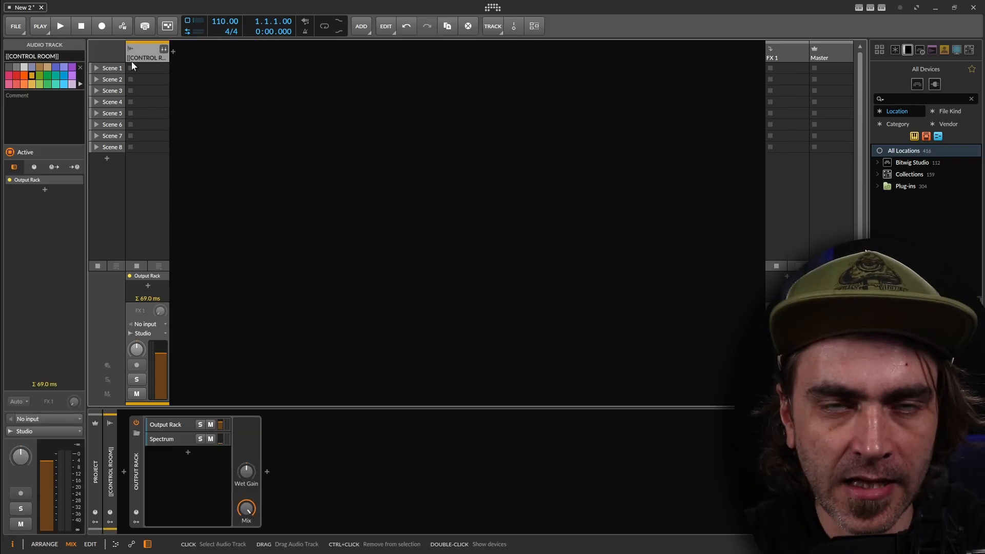
{"action": "left_click", "coordinate": [308, 108]}
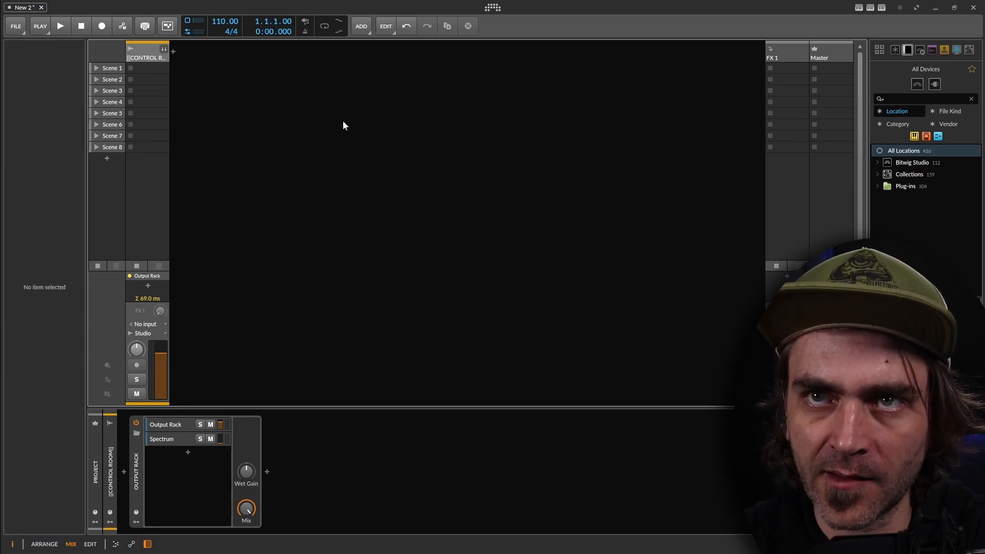
Add a group track beside the control room track and name it Master
{"action": "right_click", "coordinate": [343, 161]}
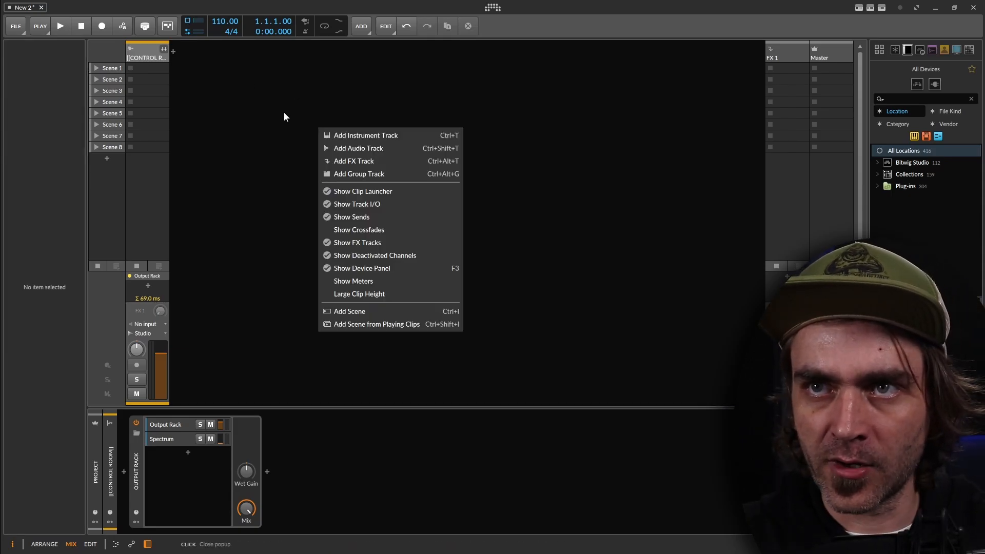
{"action": "left_click", "coordinate": [371, 176]}
{"action": "left_click", "coordinate": [205, 67]}
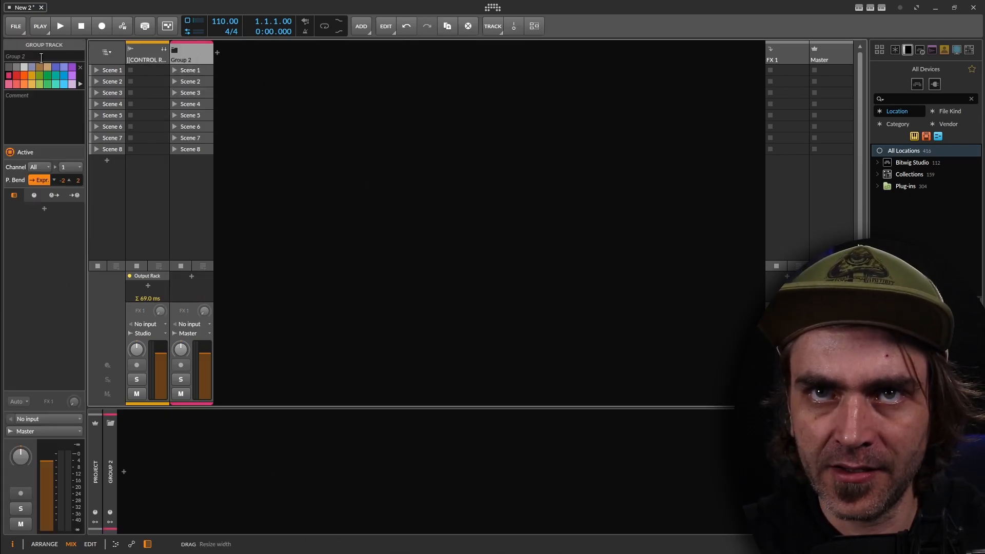
{"action": "left_click", "coordinate": [41, 56]}
{"action": "type", "text": "Mas"}
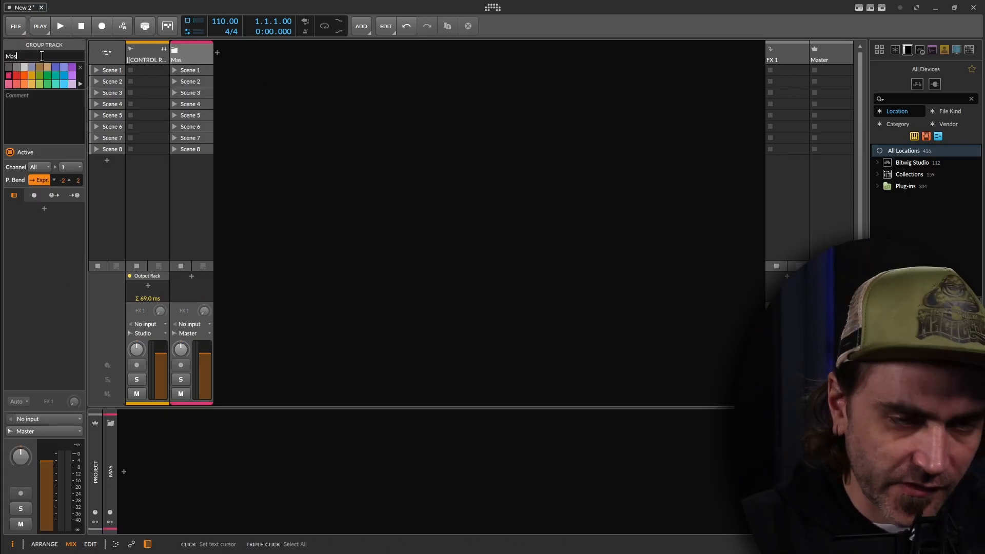
{"action": "type", "text": "ter"}
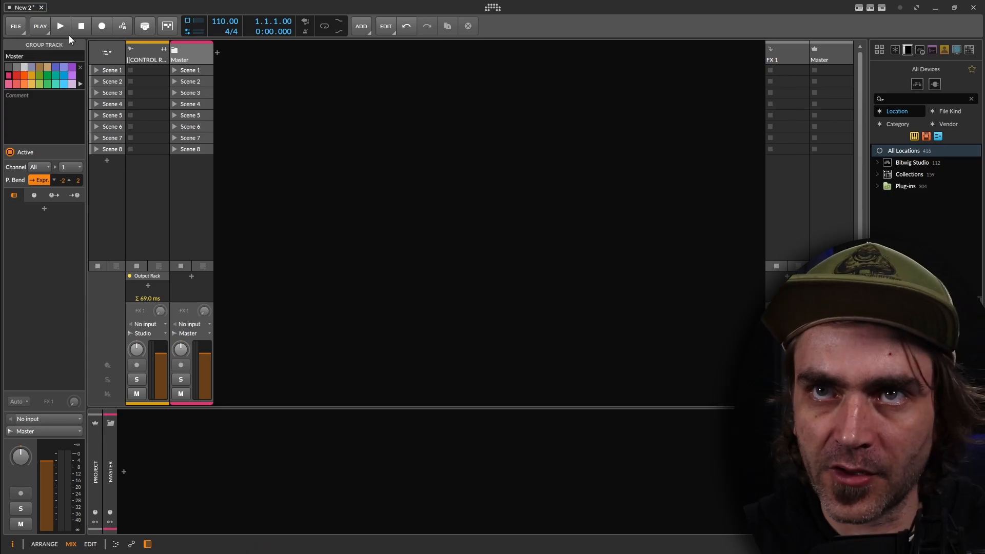
Add four audio tracks beside the Master group track
{"action": "left_click", "coordinate": [190, 51]}
{"action": "right_click", "coordinate": [196, 58]}
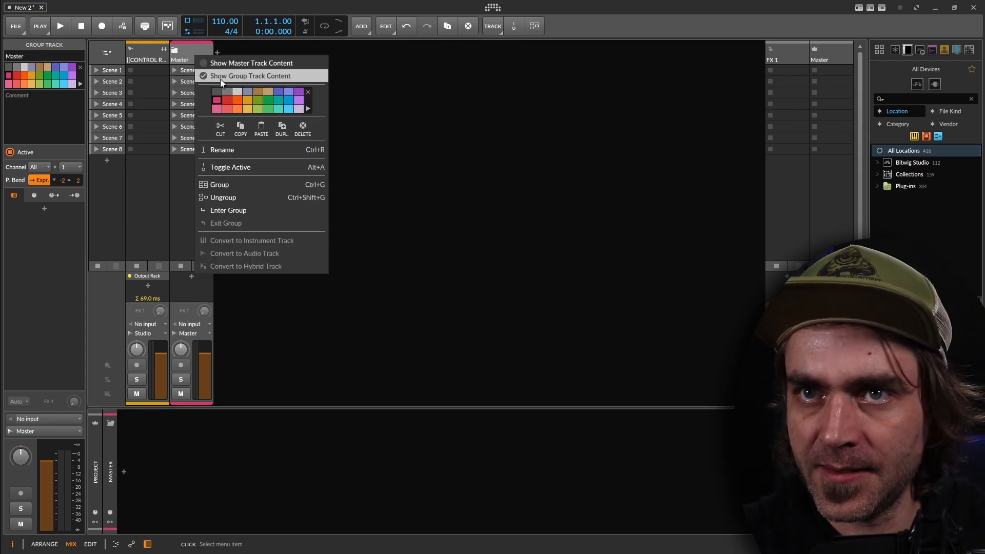
{"action": "left_click", "coordinate": [240, 128]}
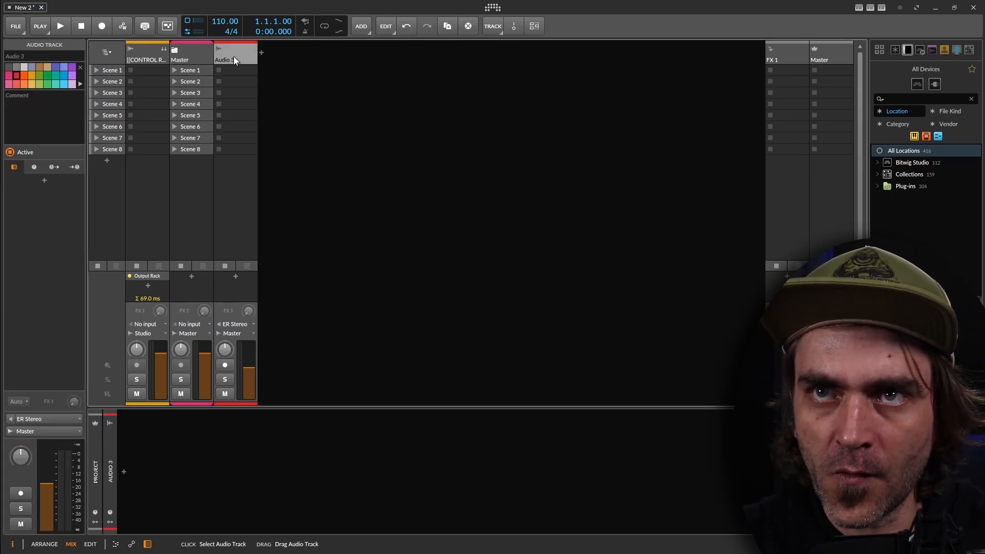
{"action": "key", "text": "ctrl+t"}
{"action": "key", "text": "ctrl+t"}
{"action": "key", "text": "ctrl+t"}
{"action": "key", "text": "ctrl+t"}
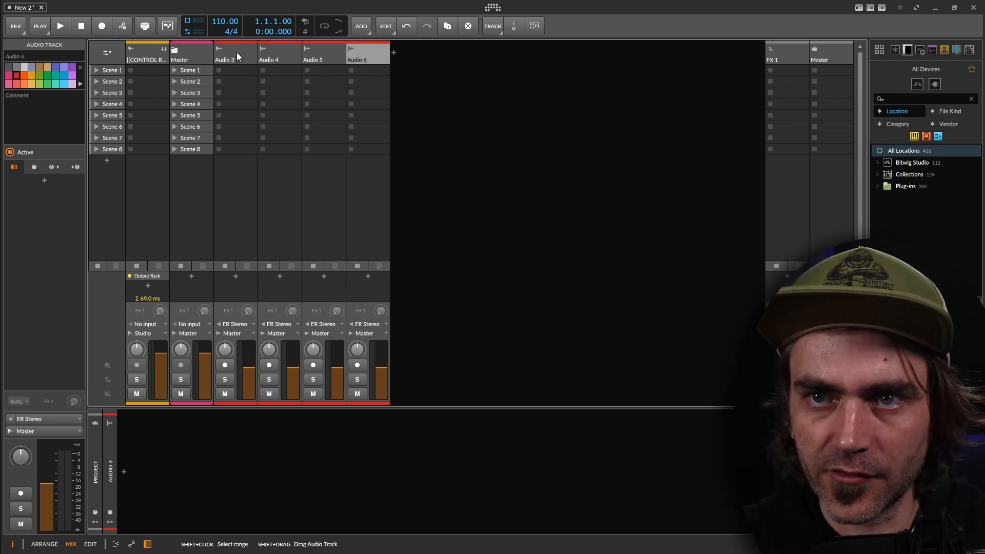
Move the four new audio tracks into the Master group by cutting and pasting them
{"action": "left_click", "coordinate": [235, 57], "text": "shift"}
{"action": "key", "text": "Delete"}
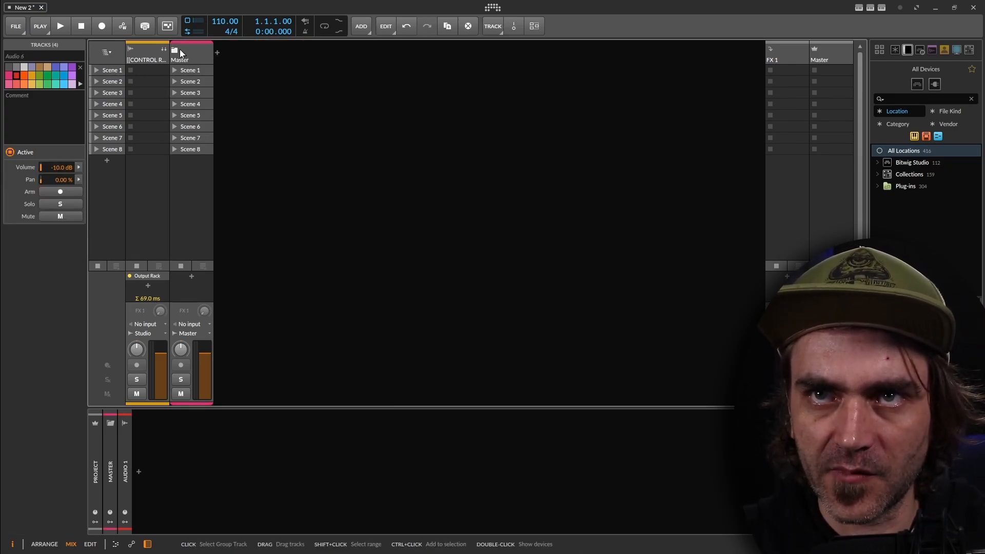
{"action": "left_click", "coordinate": [177, 50]}
{"action": "key", "text": "ctrl+z"}
Rename the four tracks inside the Master group as Kick And Bass, Percs, Leads and SFX
{"action": "left_click", "coordinate": [227, 61]}
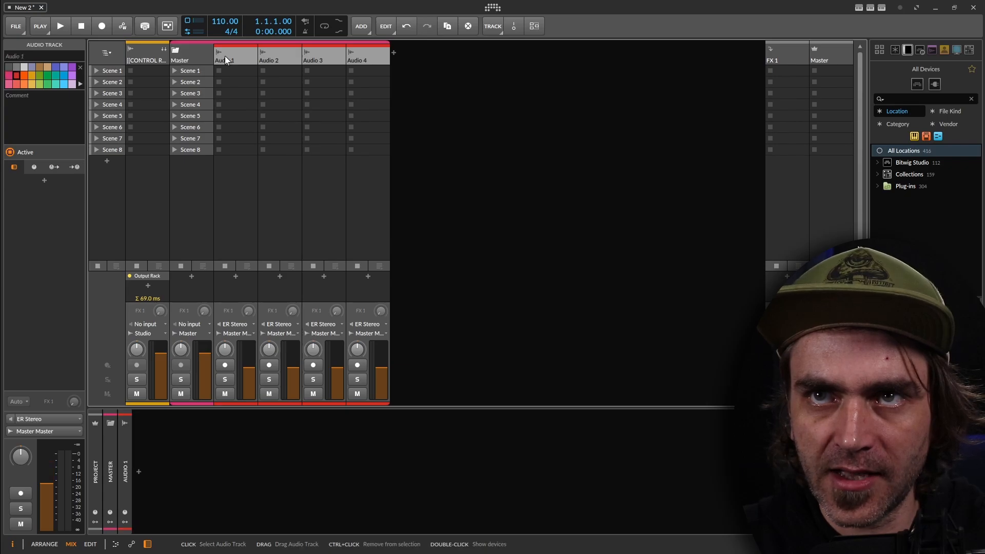
{"action": "key", "text": "ctrl+r"}
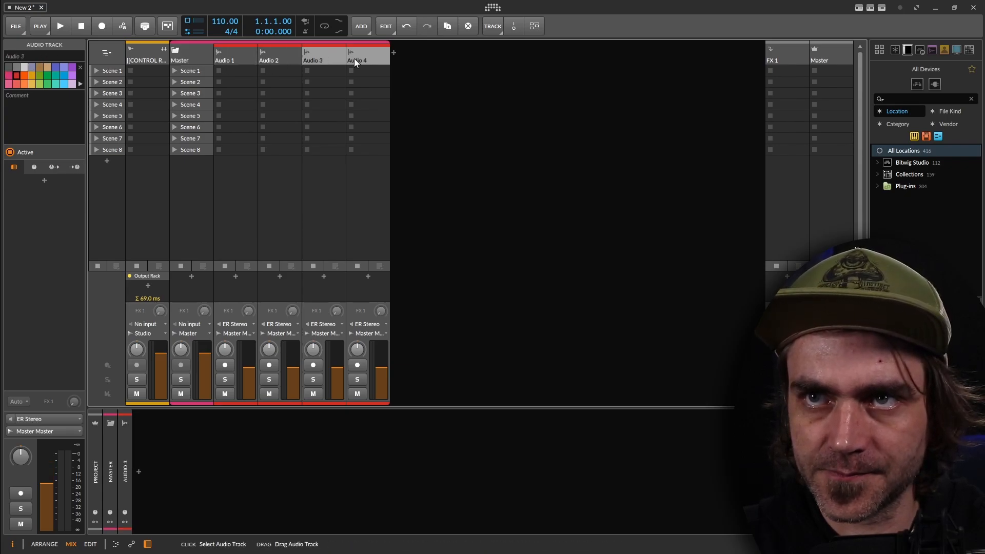
{"action": "type", "text": "Kick A"}
{"action": "key", "text": "Return"}
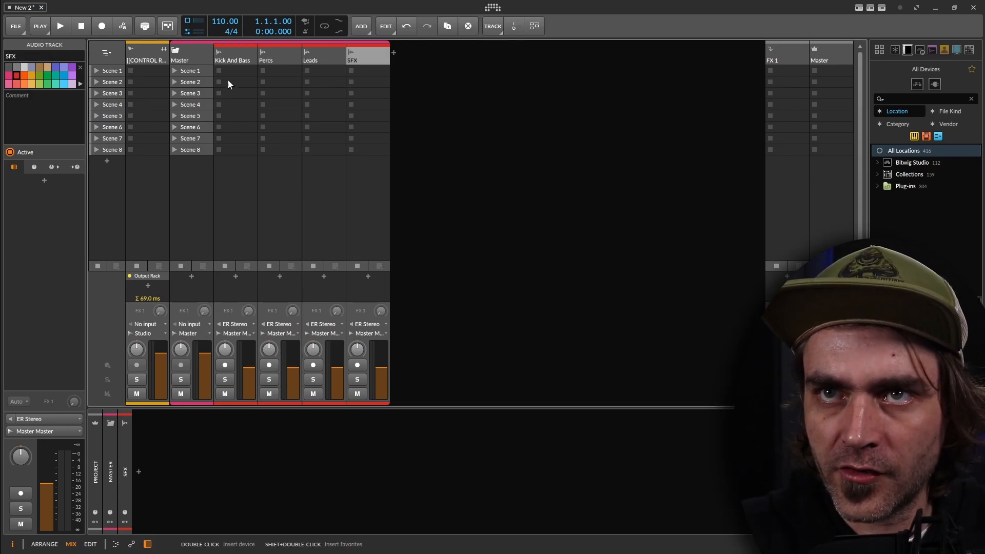
Set the volume of the Kick And Bass, Percs, Leads and SFX tracks together to 0.0 dB
{"action": "left_click", "coordinate": [228, 56]}
{"action": "left_click", "coordinate": [370, 55], "text": "shift"}
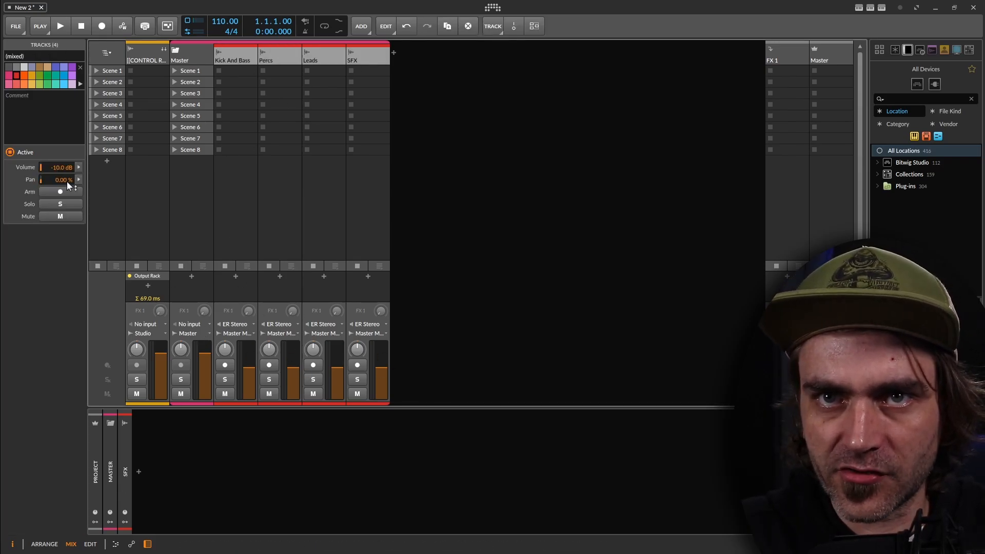
{"action": "double_click", "coordinate": [56, 169]}
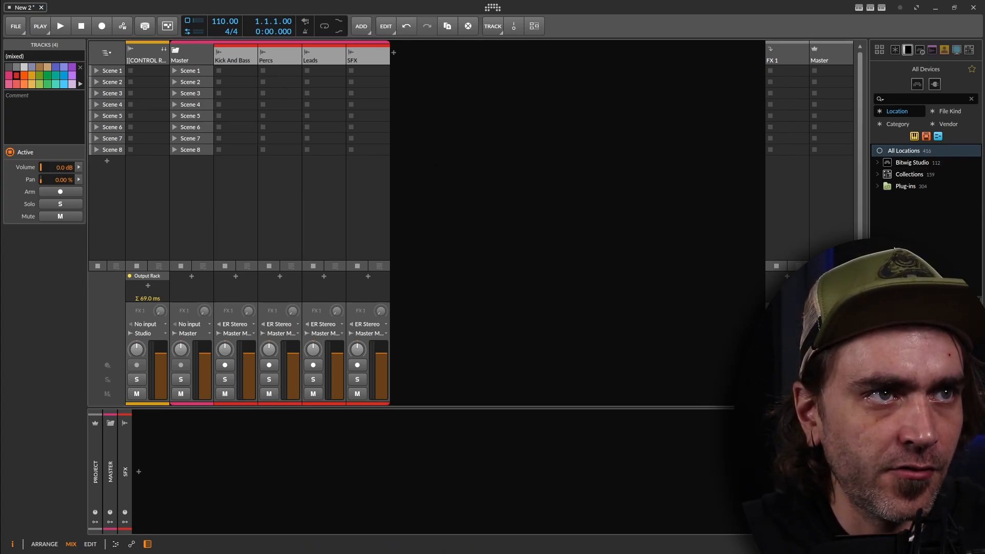
Import the four exported stems into the Scene 1 slots of their matching tracks and set the project tempo to 142 BPM
{"action": "left_click_drag", "start_coordinate": [93, 166], "coordinate": [241, 75]}
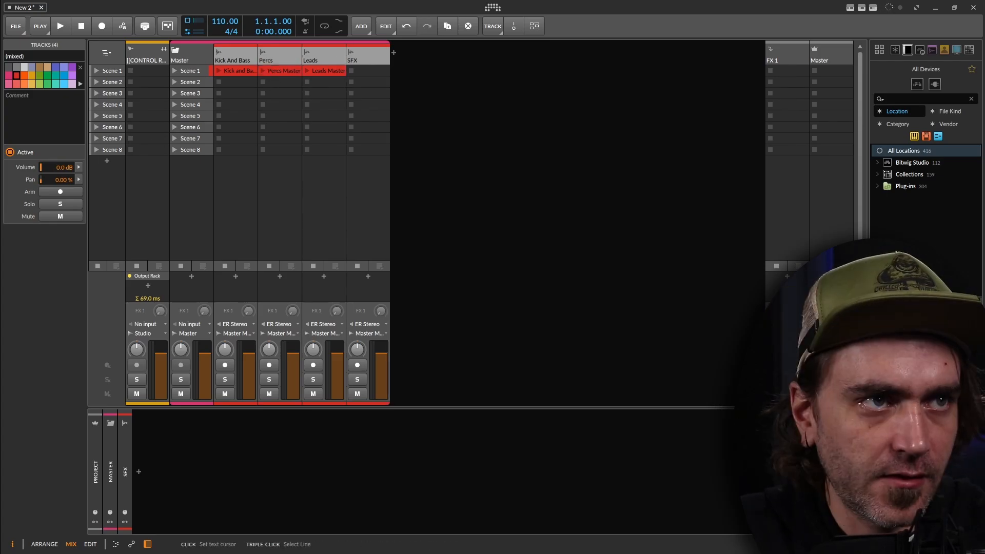
{"action": "left_click", "coordinate": [227, 71]}
{"action": "left_click", "coordinate": [370, 71]}
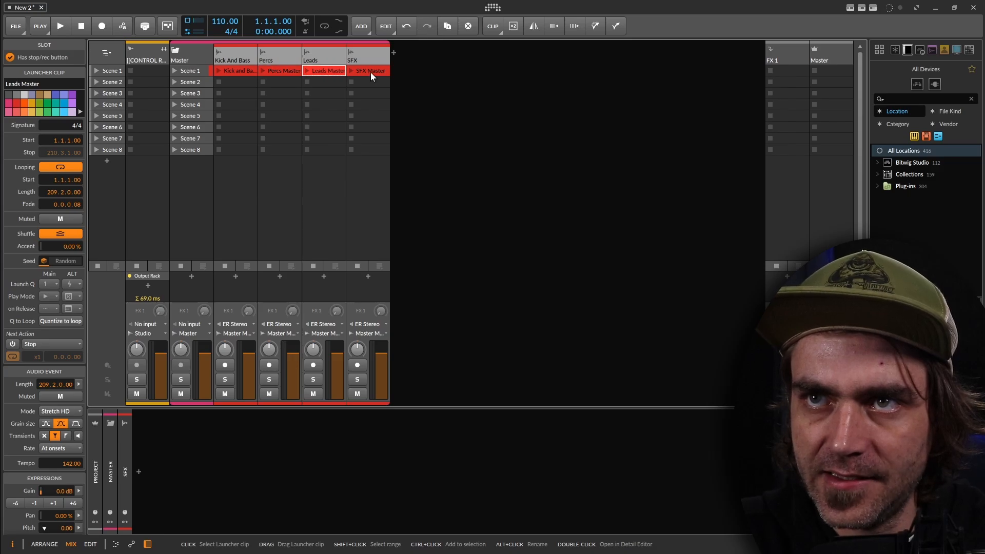
{"action": "left_click", "coordinate": [255, 69]}
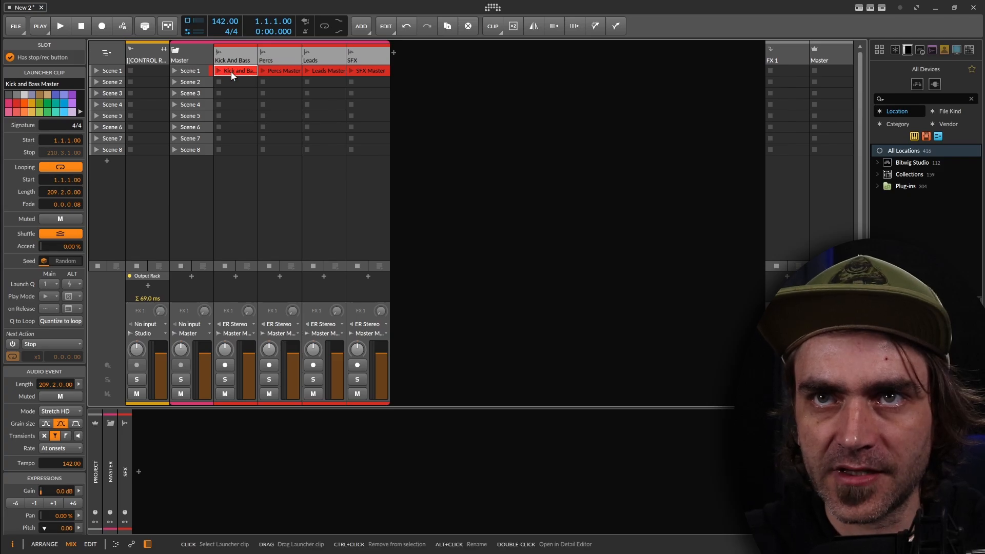
{"action": "left_click", "coordinate": [177, 70]}
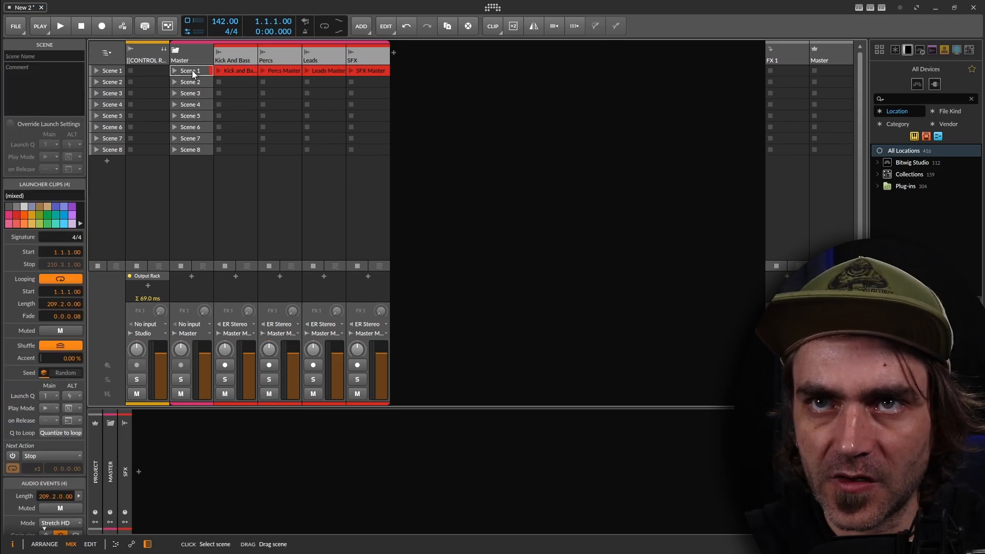
{"action": "left_click", "coordinate": [237, 70]}
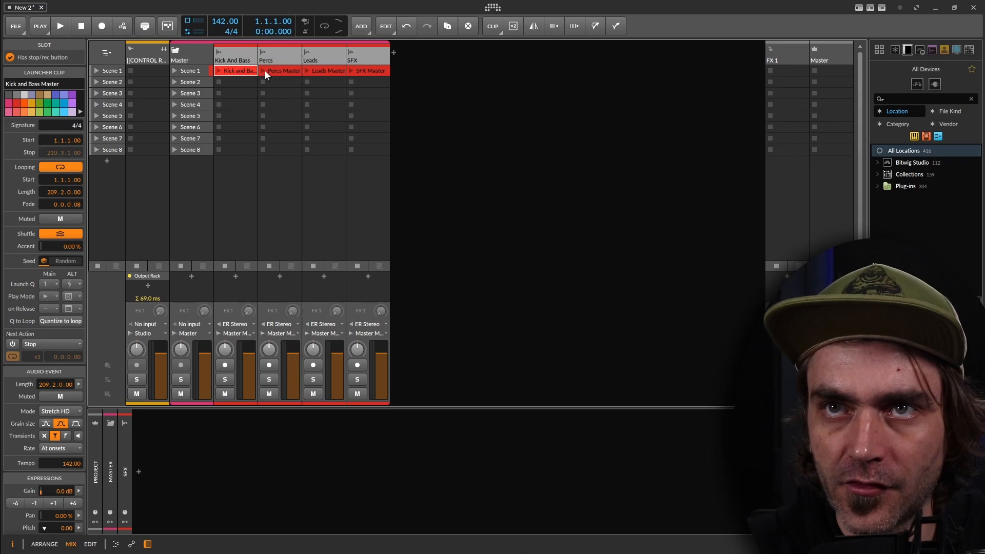
Show the clip detail editor and examine the waveforms of the Percs and Leads clips in Scene 1
{"action": "left_click", "coordinate": [115, 543]}
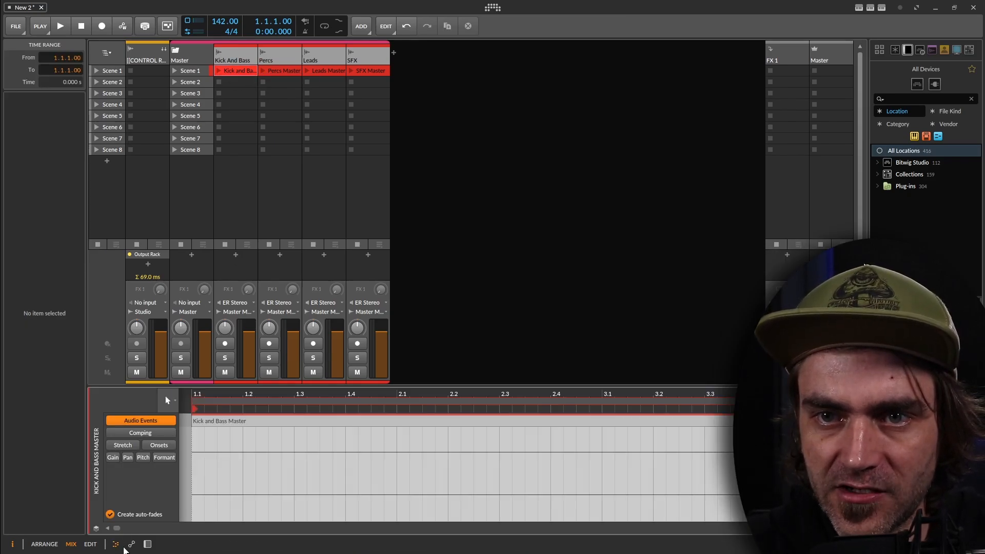
{"action": "key", "text": "Right"}
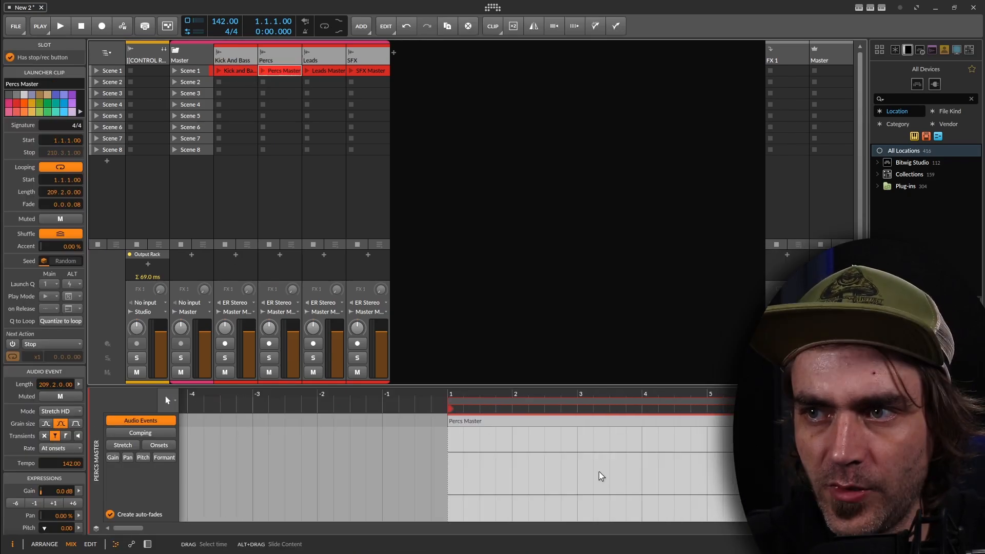
{"action": "scroll", "coordinate": [457, 454], "scroll_direction": "down", "scroll_amount": 3}
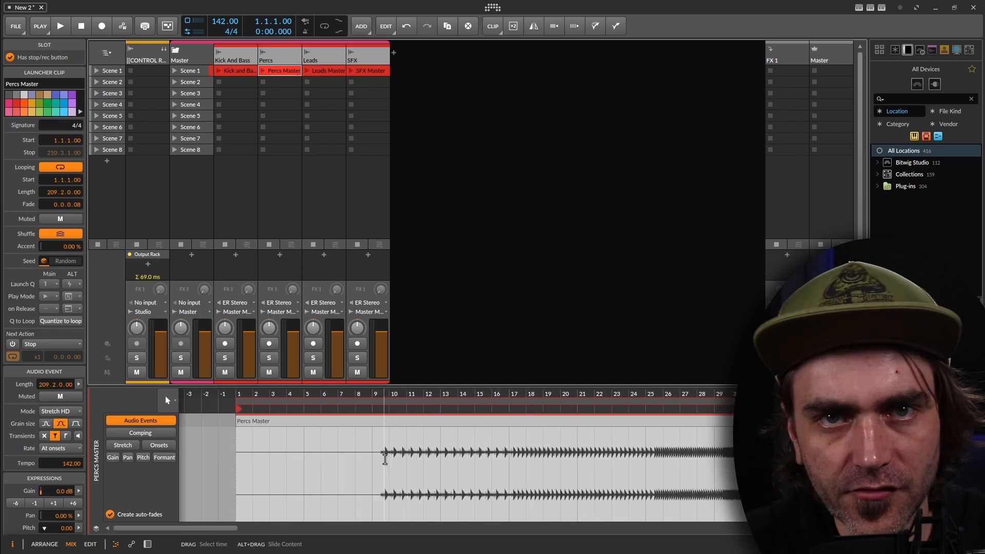
{"action": "left_click", "coordinate": [327, 69]}
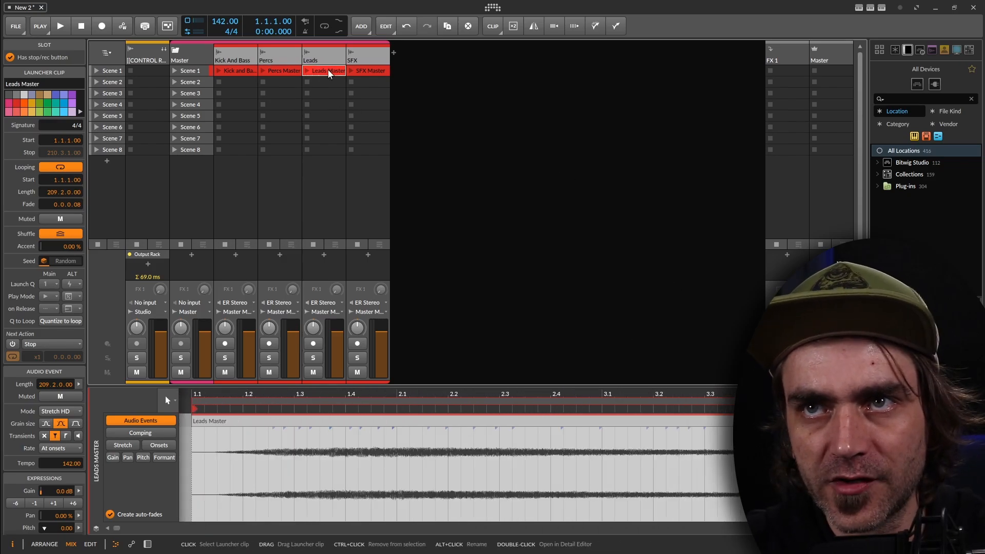
{"action": "scroll", "coordinate": [447, 470], "scroll_direction": "down", "scroll_amount": 5}
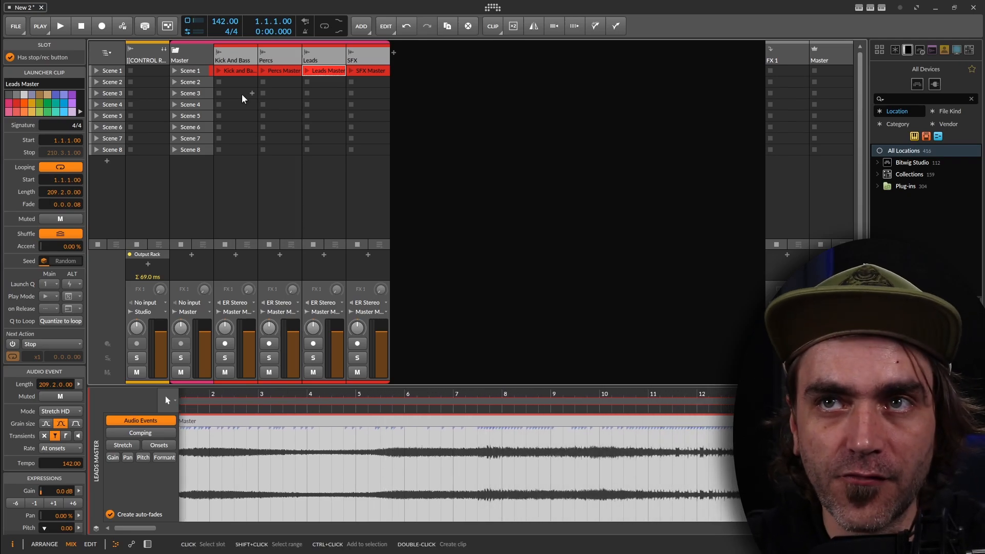
Duplicate the four Scene 1 stem clips into Scene 4
{"action": "left_click", "coordinate": [236, 71]}
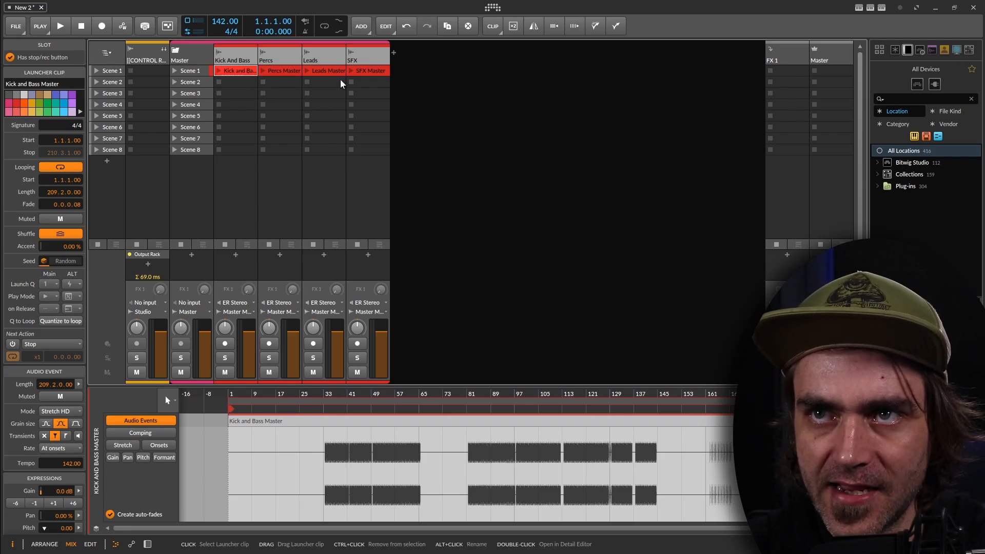
{"action": "left_click", "coordinate": [371, 70], "text": "shift"}
{"action": "left_click_drag", "start_coordinate": [234, 70], "coordinate": [234, 98]}
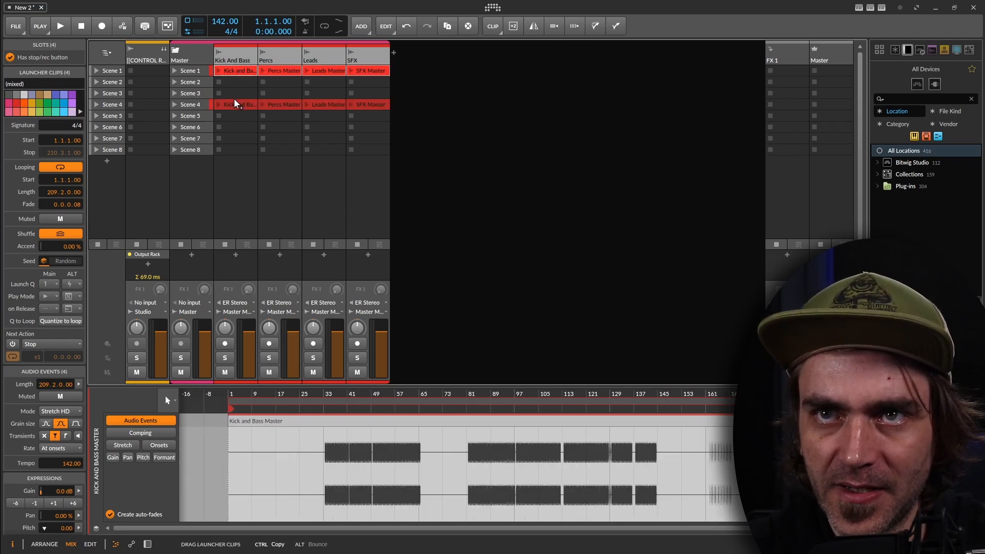
Set the Scene 4 Kick and Bass clip to start and loop from 33.1.1.00 with a loop length of 16 bars
{"action": "left_click", "coordinate": [237, 71]}
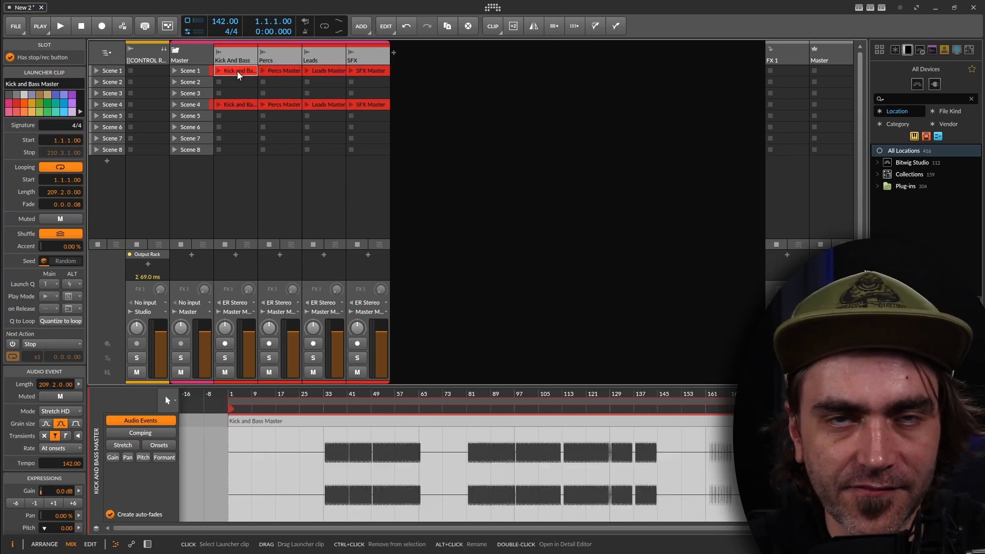
{"action": "left_click", "coordinate": [233, 107]}
{"action": "left_click_drag", "start_coordinate": [422, 428], "coordinate": [355, 456]}
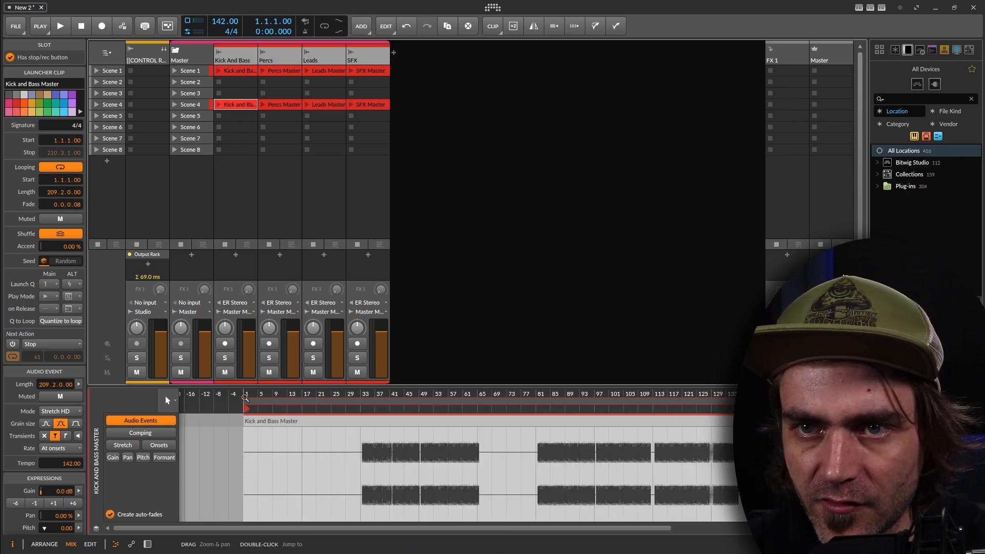
{"action": "left_click_drag", "start_coordinate": [245, 402], "coordinate": [363, 405]}
{"action": "scroll", "coordinate": [362, 405], "scroll_direction": "up", "scroll_amount": 5}
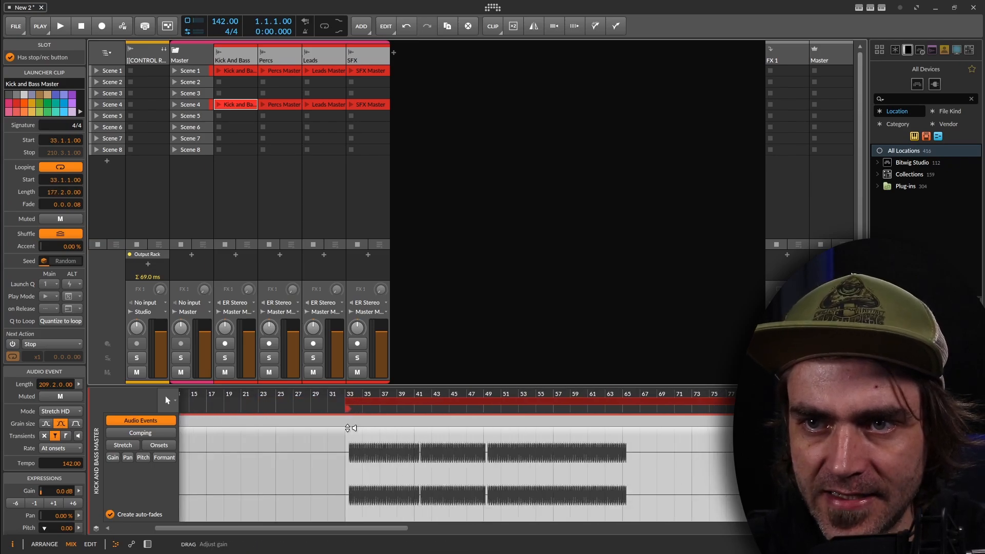
{"action": "scroll", "coordinate": [345, 420], "scroll_direction": "down", "scroll_amount": 5}
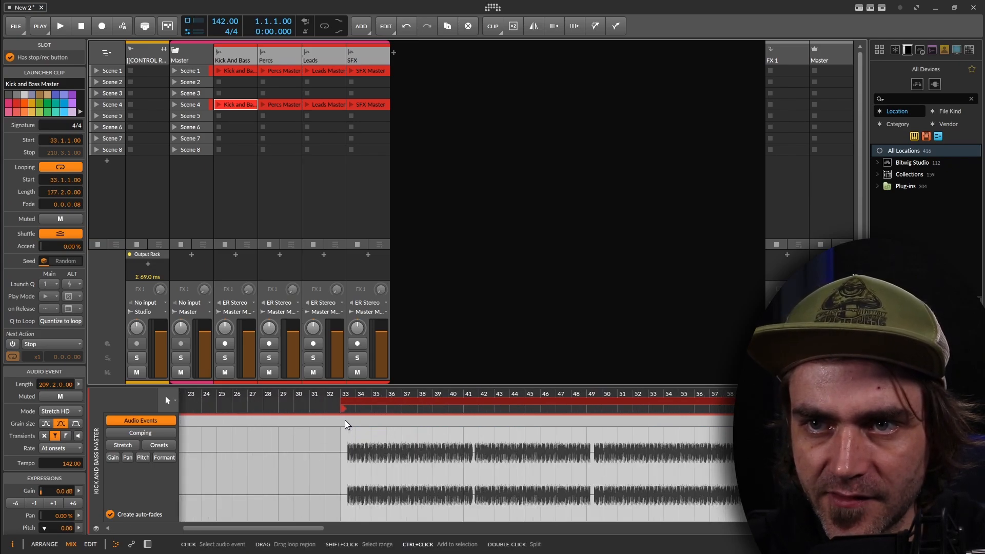
{"action": "scroll", "coordinate": [393, 421], "scroll_direction": "down", "scroll_amount": 4}
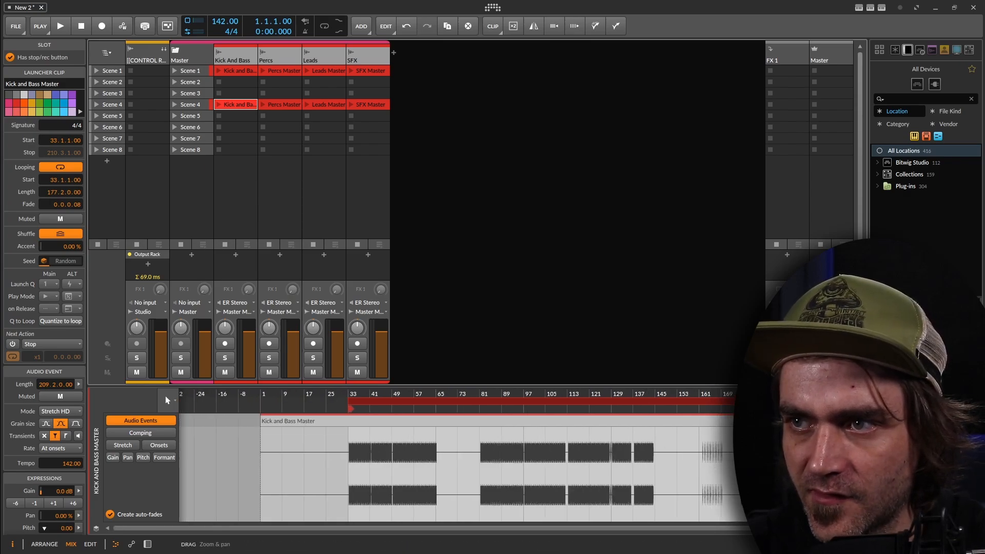
{"action": "left_click_drag", "start_coordinate": [842, 402], "coordinate": [398, 401]}
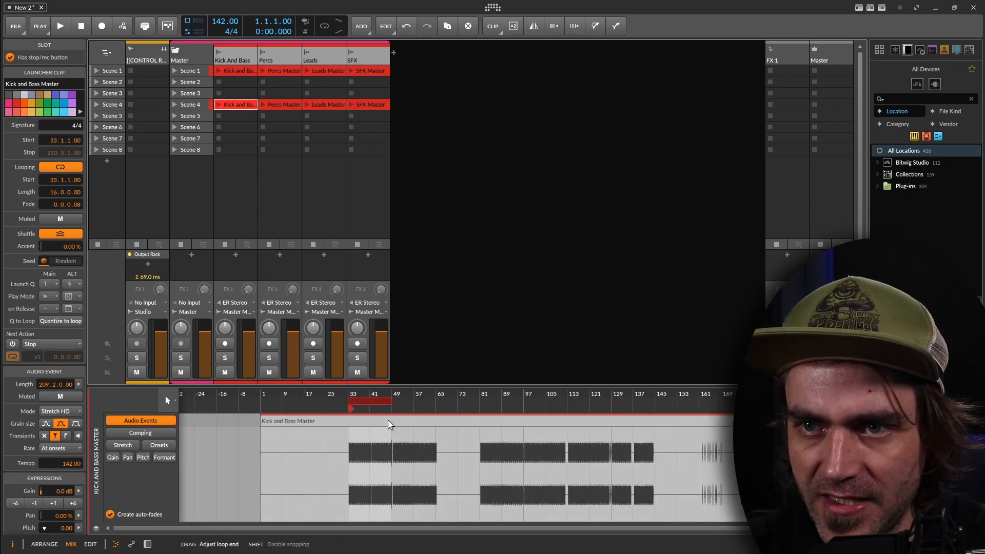
Shift the Scene 4 Kick and Bass audio event to start at -1.3.1.00, aligning the first kick with bar 33
{"action": "scroll", "coordinate": [382, 441], "scroll_direction": "up", "scroll_amount": 4}
{"action": "scroll", "coordinate": [549, 426], "scroll_direction": "up", "scroll_amount": 4}
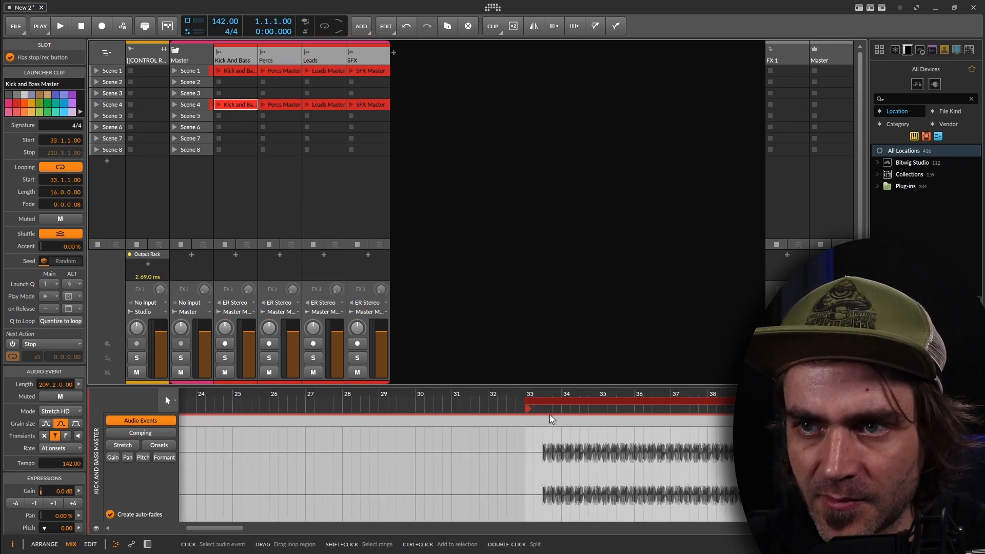
{"action": "left_click", "coordinate": [534, 417]}
{"action": "left_click_drag", "start_coordinate": [534, 418], "coordinate": [665, 467]}
{"action": "scroll", "coordinate": [654, 466], "scroll_direction": "down", "scroll_amount": 5}
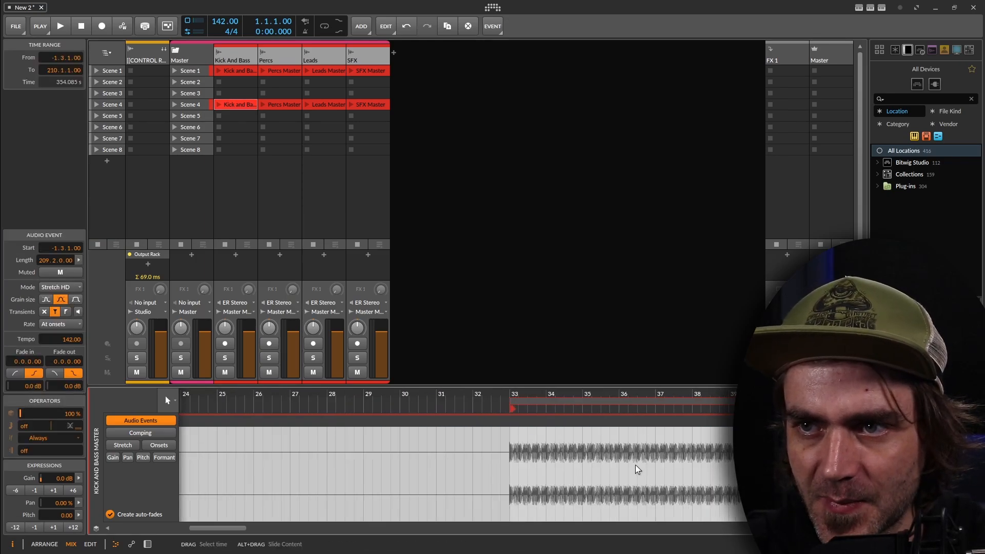
{"action": "scroll", "coordinate": [359, 436], "scroll_direction": "right", "scroll_amount": 5}
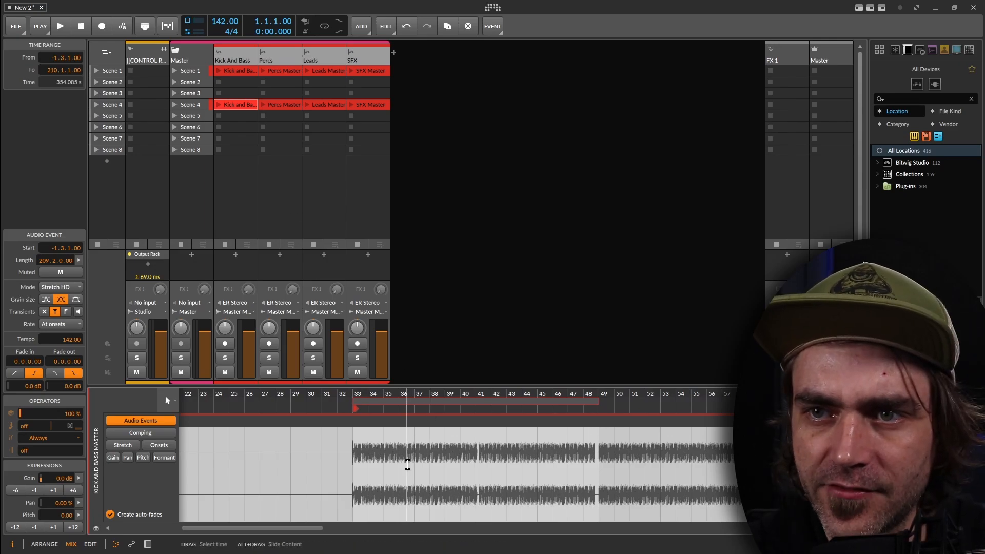
{"action": "scroll", "coordinate": [501, 463], "scroll_direction": "down", "scroll_amount": 5}
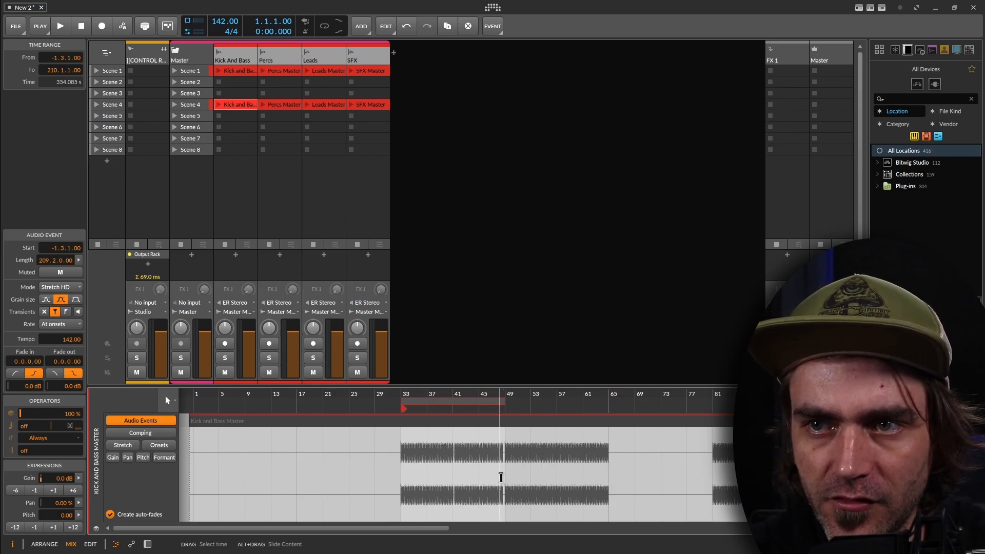
{"action": "left_click", "coordinate": [438, 399]}
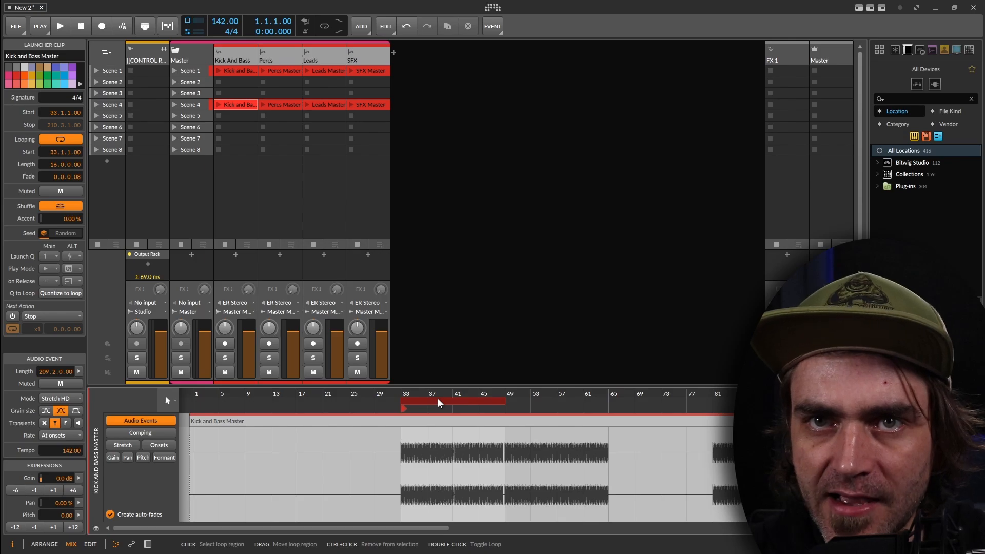
{"action": "left_click_drag", "start_coordinate": [438, 398], "coordinate": [398, 393]}
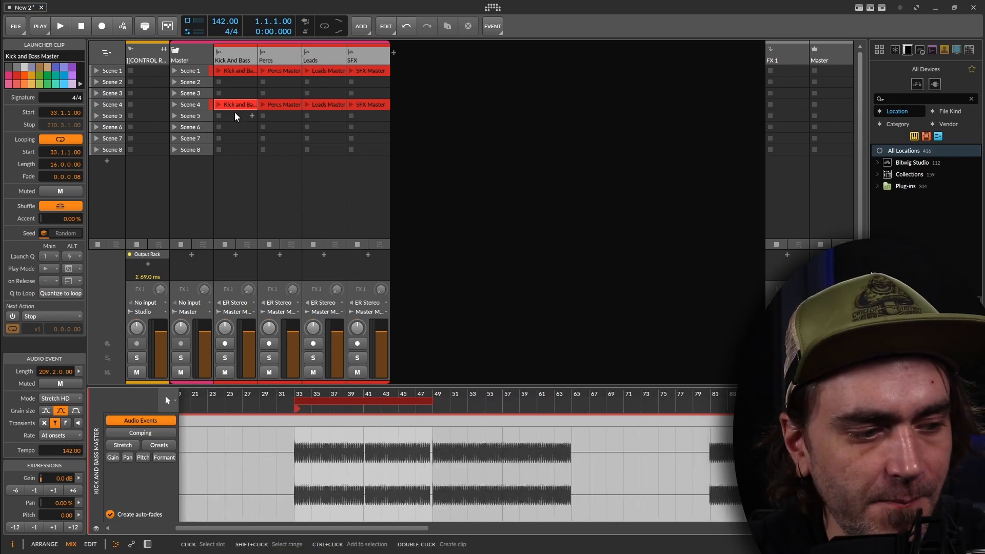
Set the Scene 4 Percs clip to start and loop from 33.1.1.00 with a loop length of 16 bars
{"action": "left_click", "coordinate": [277, 103]}
{"action": "scroll", "coordinate": [407, 432], "scroll_direction": "down", "scroll_amount": 5}
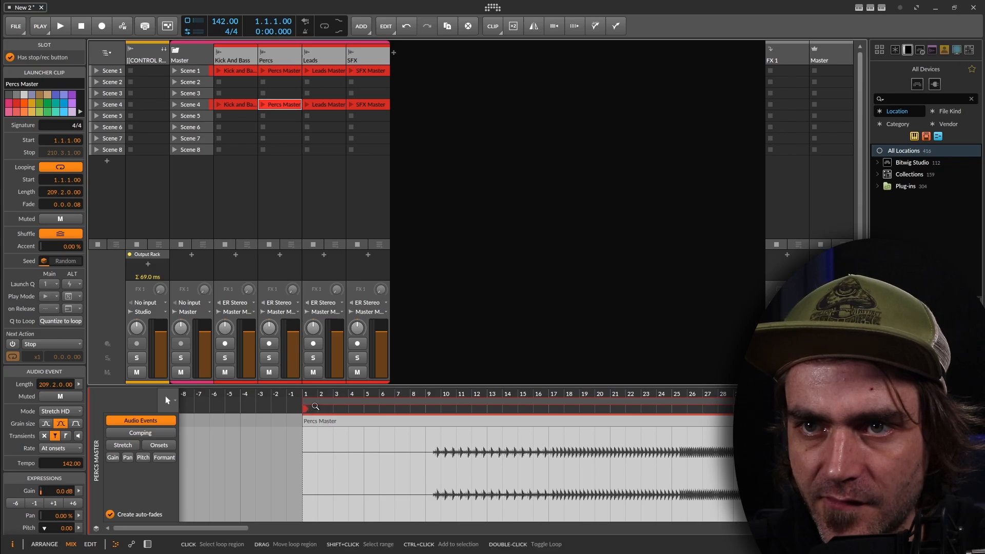
{"action": "left_click_drag", "start_coordinate": [318, 400], "coordinate": [625, 403]}
{"action": "scroll", "coordinate": [644, 448], "scroll_direction": "down", "scroll_amount": 2}
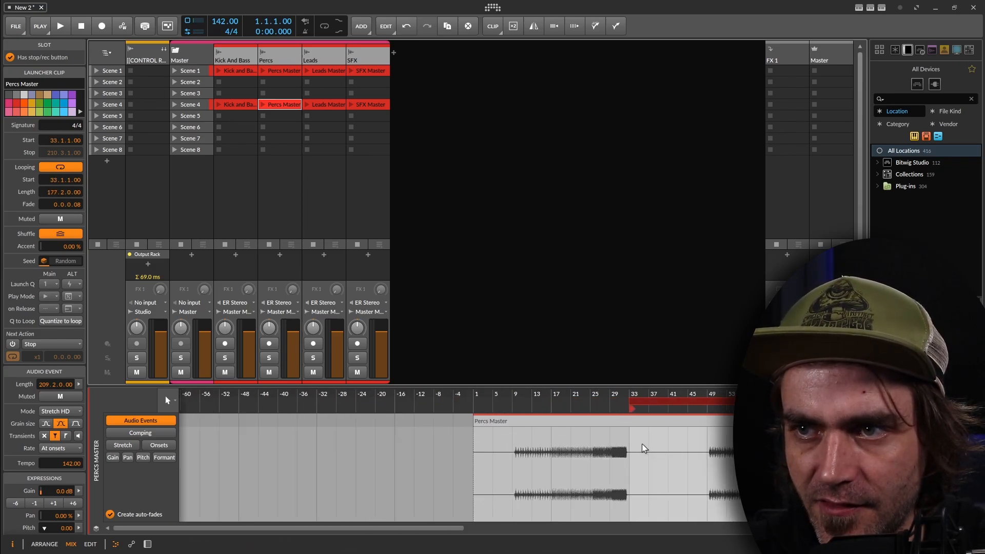
{"action": "scroll", "coordinate": [644, 448], "scroll_direction": "down", "scroll_amount": 4}
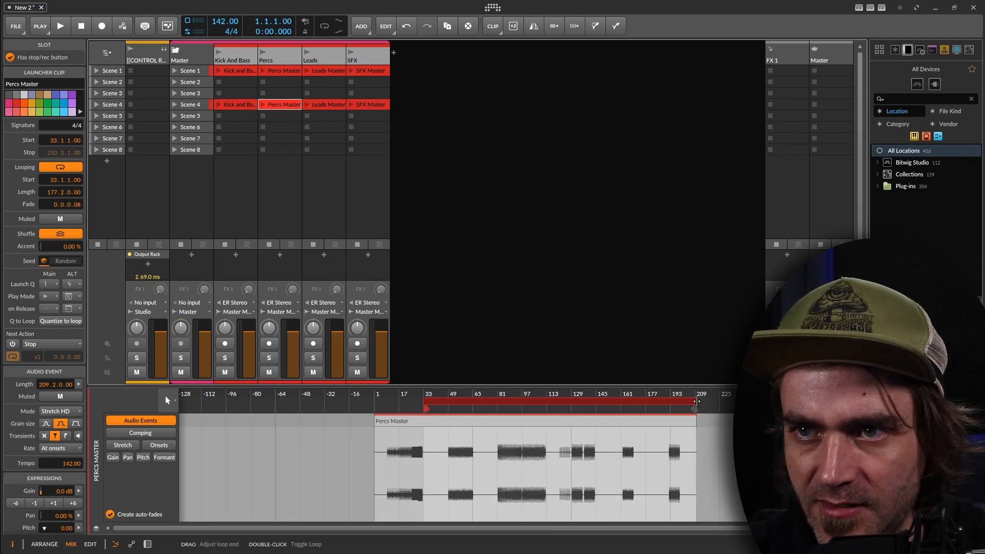
{"action": "left_click_drag", "start_coordinate": [696, 401], "coordinate": [452, 403]}
{"action": "scroll", "coordinate": [412, 446], "scroll_direction": "up", "scroll_amount": 6}
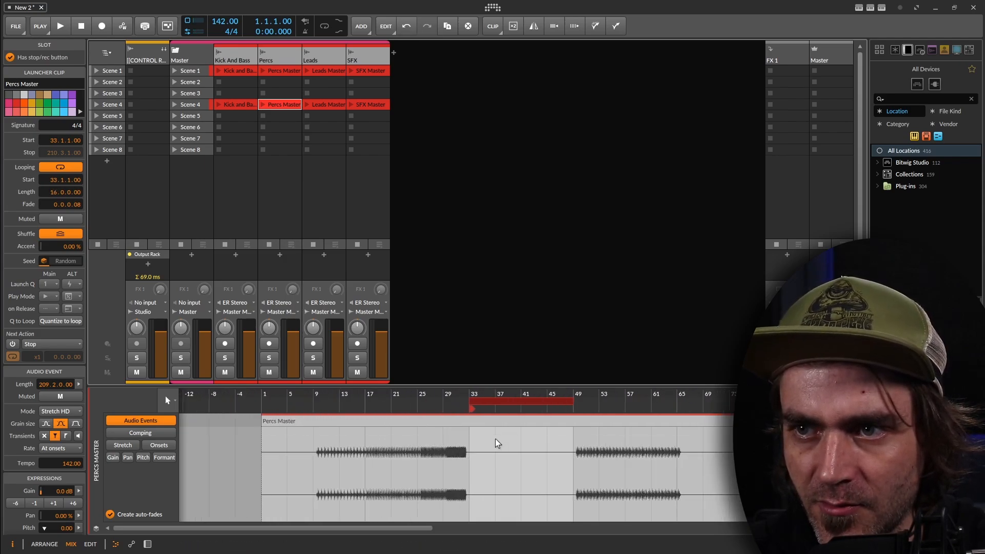
Shift the Scene 4 Percs audio event to start at -1.3.1.00, aligning the percussion entry with bar 49
{"action": "scroll", "coordinate": [494, 438], "scroll_direction": "up", "scroll_amount": 8}
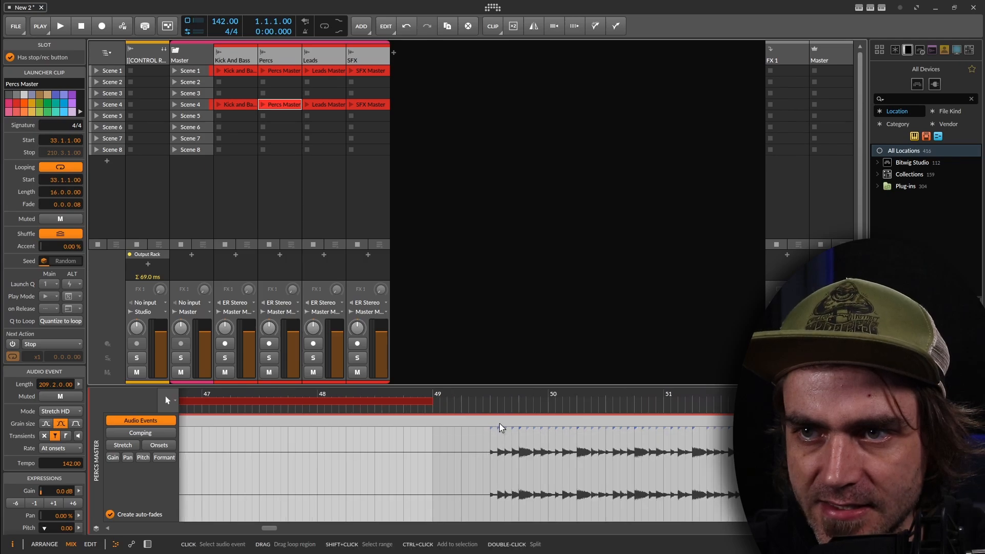
{"action": "left_click_drag", "start_coordinate": [500, 424], "coordinate": [442, 433]}
{"action": "scroll", "coordinate": [411, 475], "scroll_direction": "down", "scroll_amount": 8}
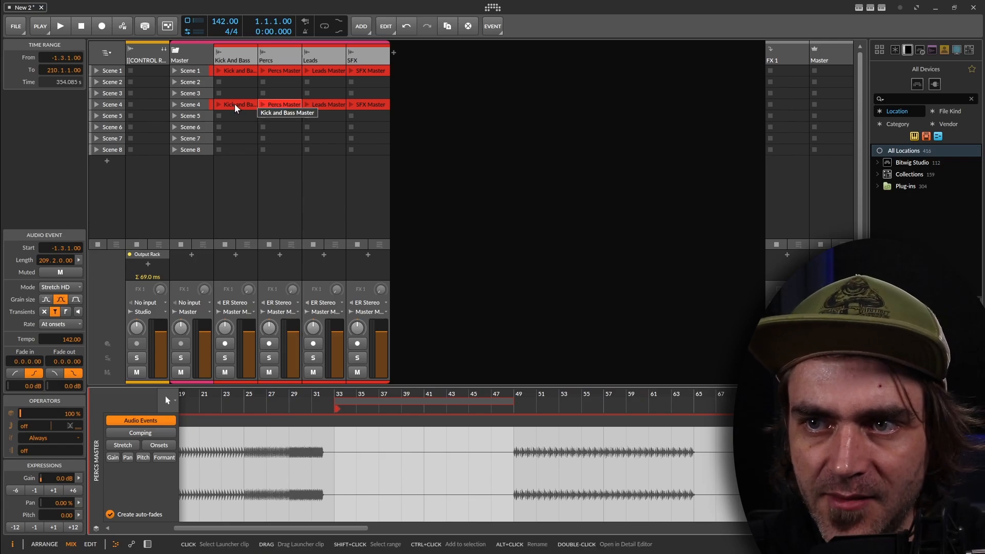
Review the Scene 4 Percs clip's loop region and examine the waveform of the Scene 4 Leads clip
{"action": "left_click", "coordinate": [282, 105]}
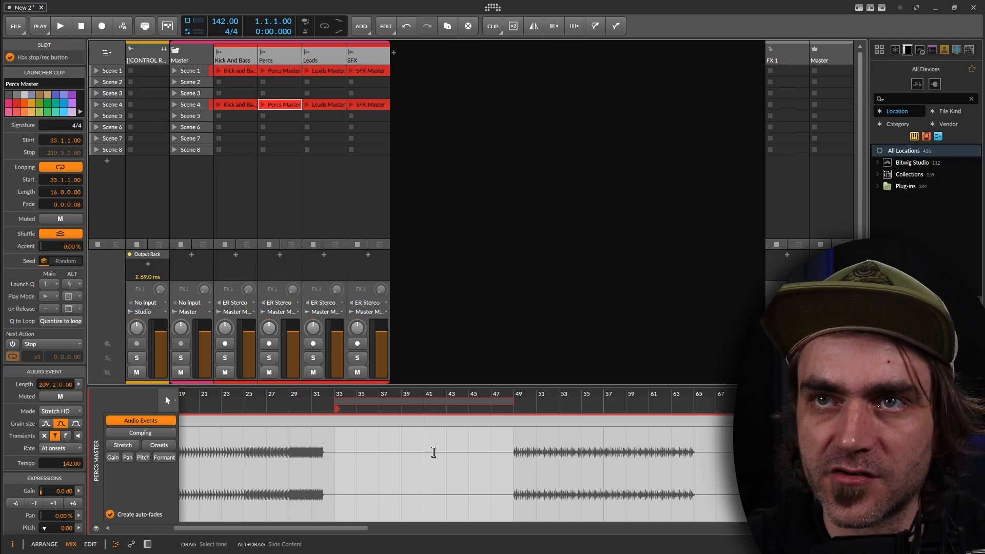
{"action": "left_click", "coordinate": [320, 104]}
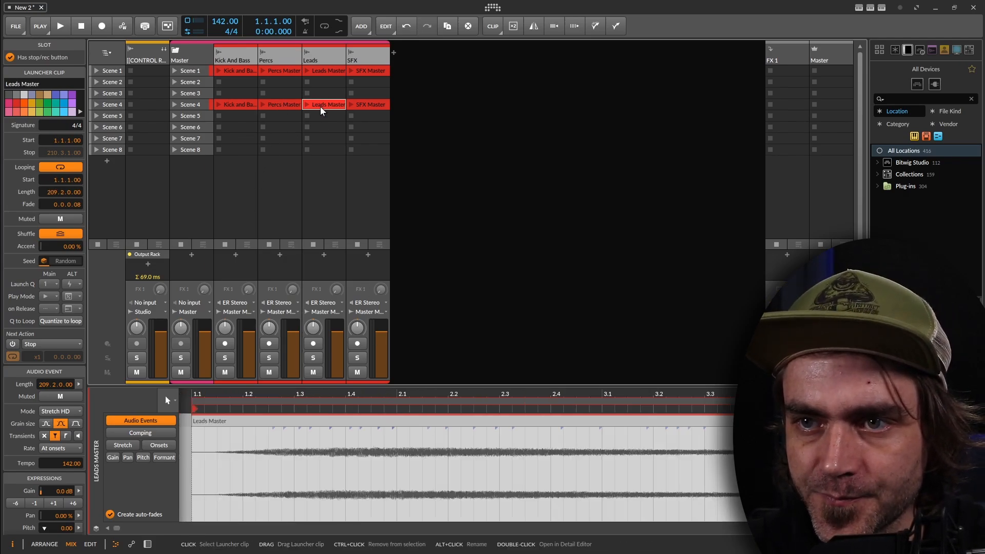
{"action": "scroll", "coordinate": [464, 497], "scroll_direction": "down", "scroll_amount": 6}
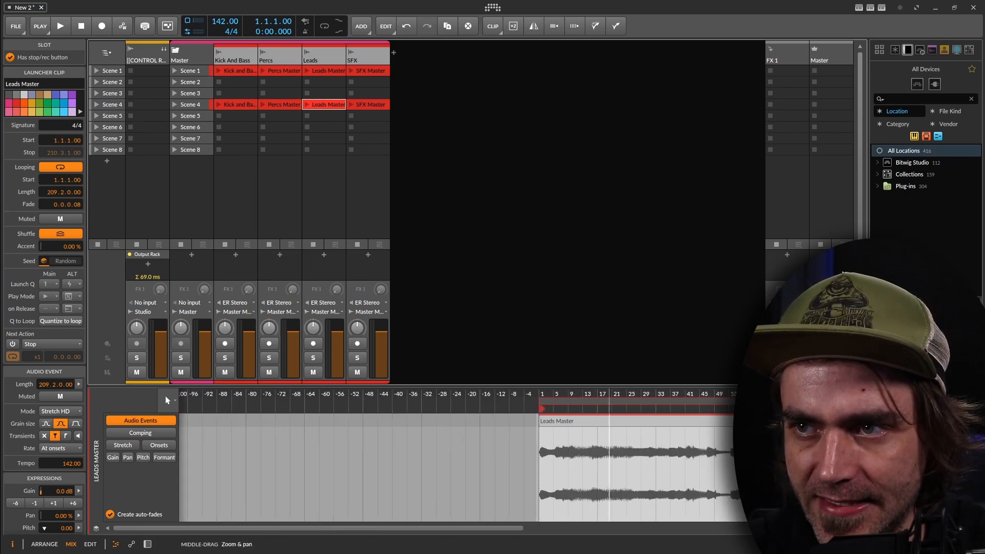
Set the Scene 4 SFX clip to start and loop from 33.1.1.00 with a loop length of 16 bars
{"action": "key", "text": "Right"}
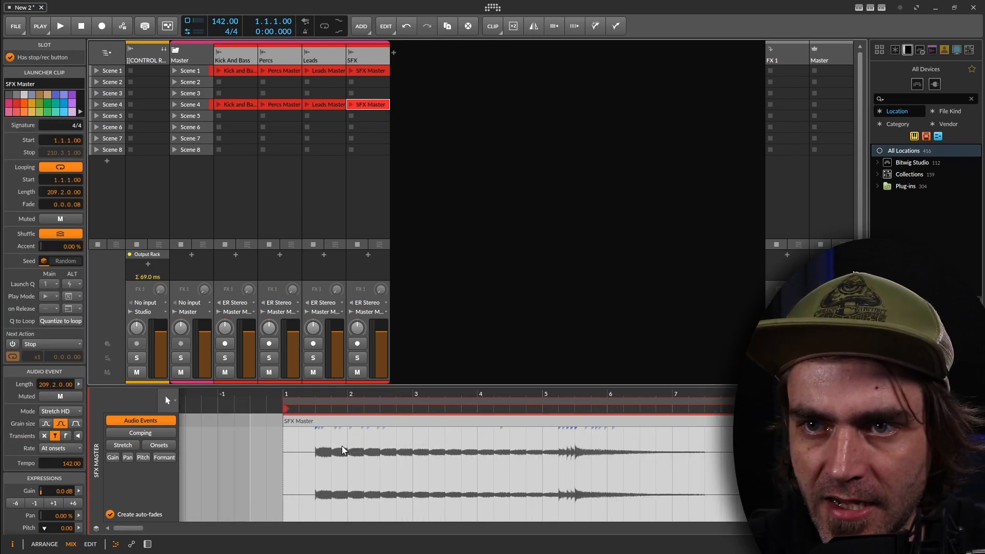
{"action": "scroll", "coordinate": [433, 464], "scroll_direction": "down", "scroll_amount": 5}
{"action": "scroll", "coordinate": [308, 462], "scroll_direction": "left", "scroll_amount": 5}
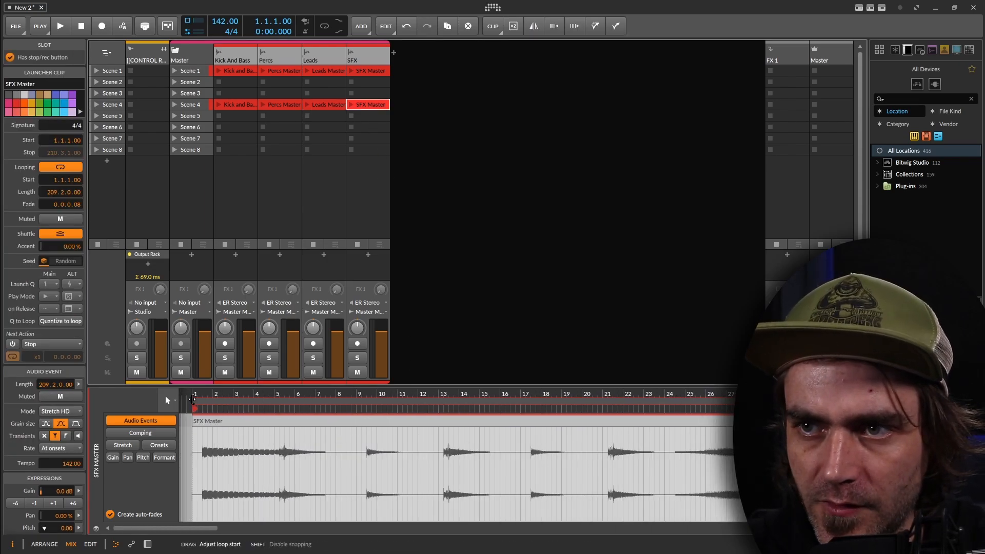
{"action": "left_click_drag", "start_coordinate": [193, 400], "coordinate": [792, 400]}
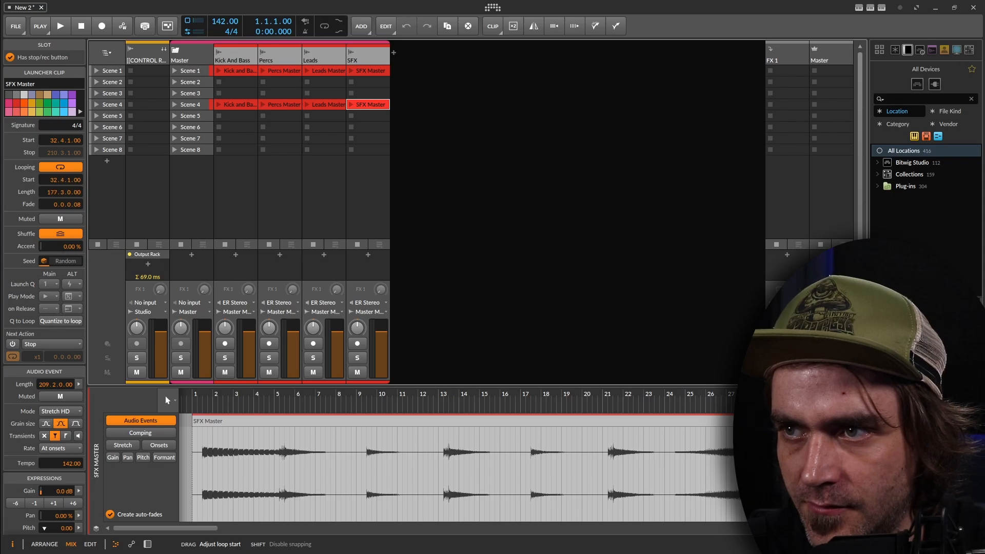
{"action": "scroll", "coordinate": [455, 450], "scroll_direction": "down", "scroll_amount": 5}
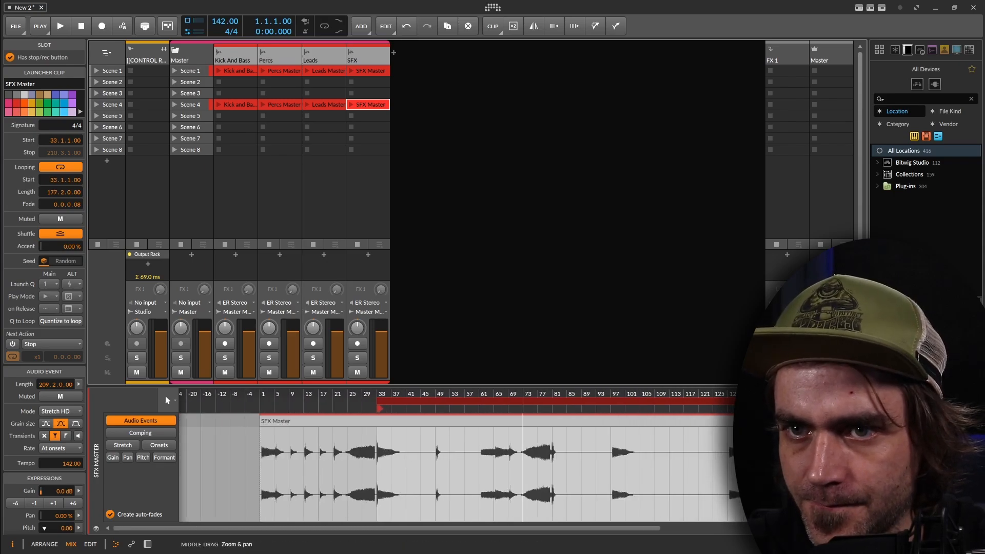
{"action": "left_click_drag", "start_coordinate": [501, 402], "coordinate": [603, 414]}
Shift the Scene 4 SFX audio event to start at -1.3.1.00, aligning its main hit with bar 49
{"action": "scroll", "coordinate": [590, 424], "scroll_direction": "up", "scroll_amount": 5}
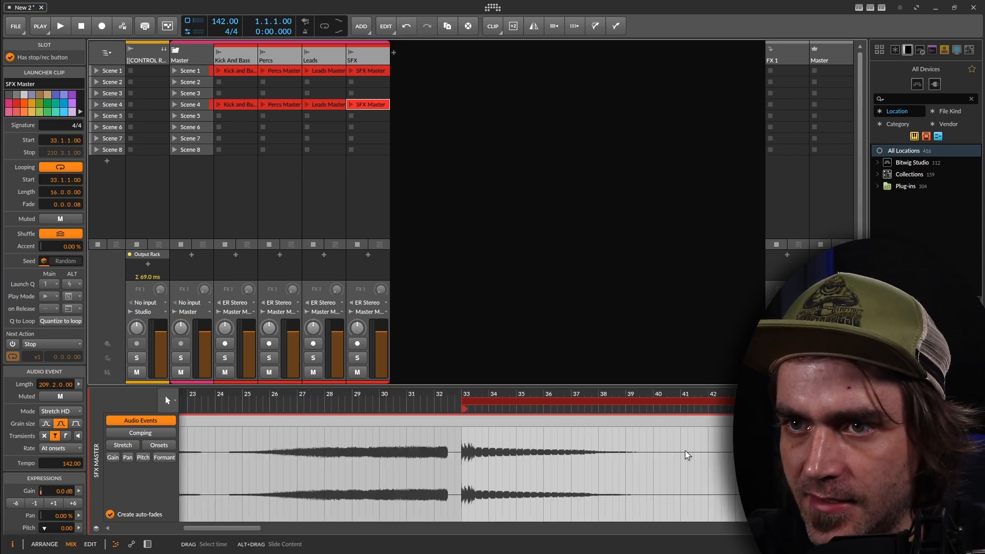
{"action": "scroll", "coordinate": [706, 458], "scroll_direction": "right", "scroll_amount": 5}
{"action": "scroll", "coordinate": [589, 441], "scroll_direction": "up", "scroll_amount": 5}
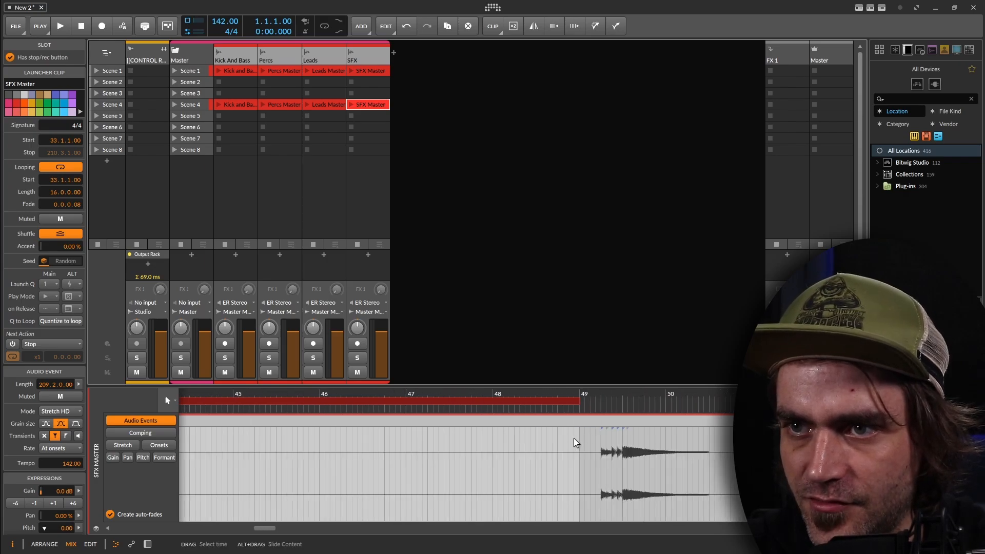
{"action": "left_click", "coordinate": [637, 421]}
{"action": "scroll", "coordinate": [481, 454], "scroll_direction": "up", "scroll_amount": 5}
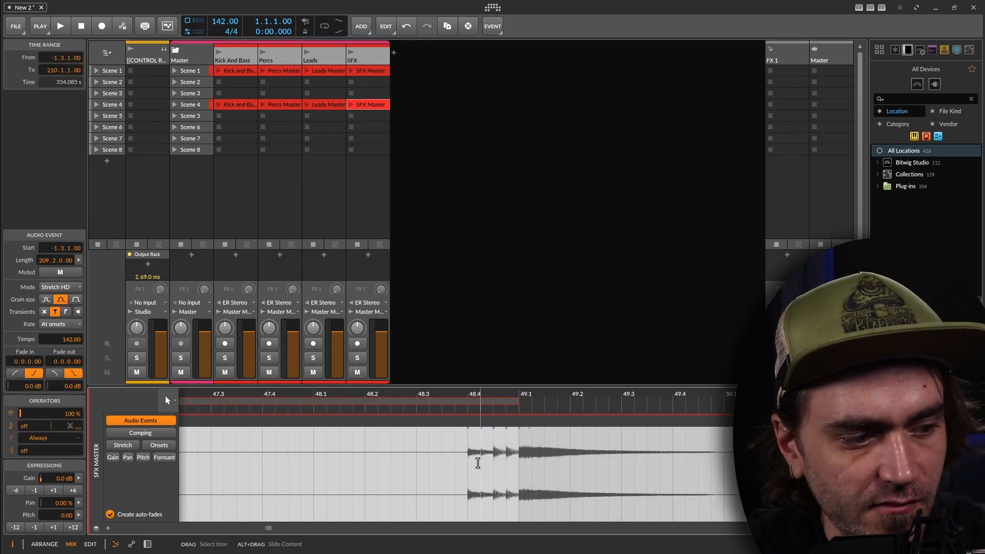
{"action": "scroll", "coordinate": [479, 466], "scroll_direction": "down", "scroll_amount": 5}
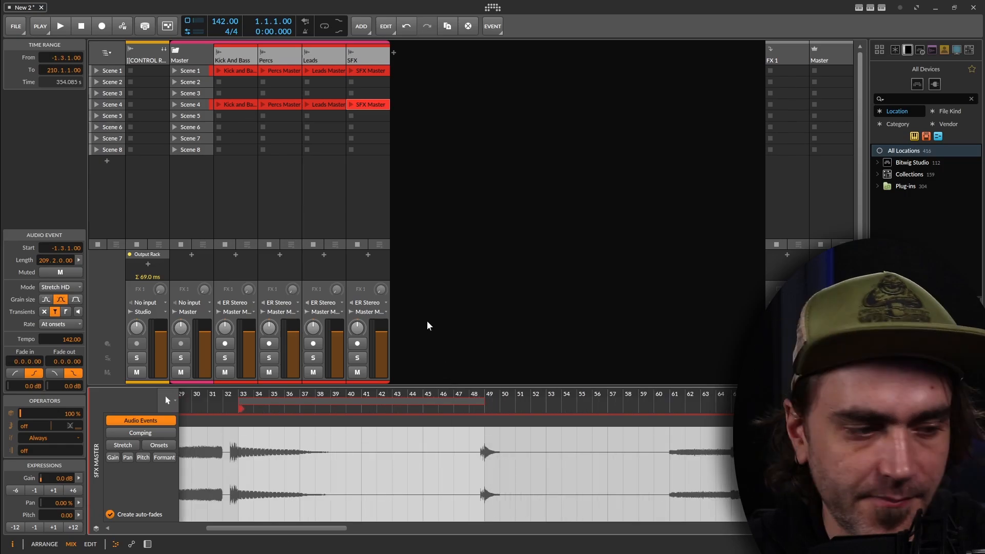
Play the Scene 4 clips together to check their alignment, and stop playback
{"action": "key", "text": "space"}
{"action": "scroll", "coordinate": [445, 483], "scroll_direction": "down", "scroll_amount": 3}
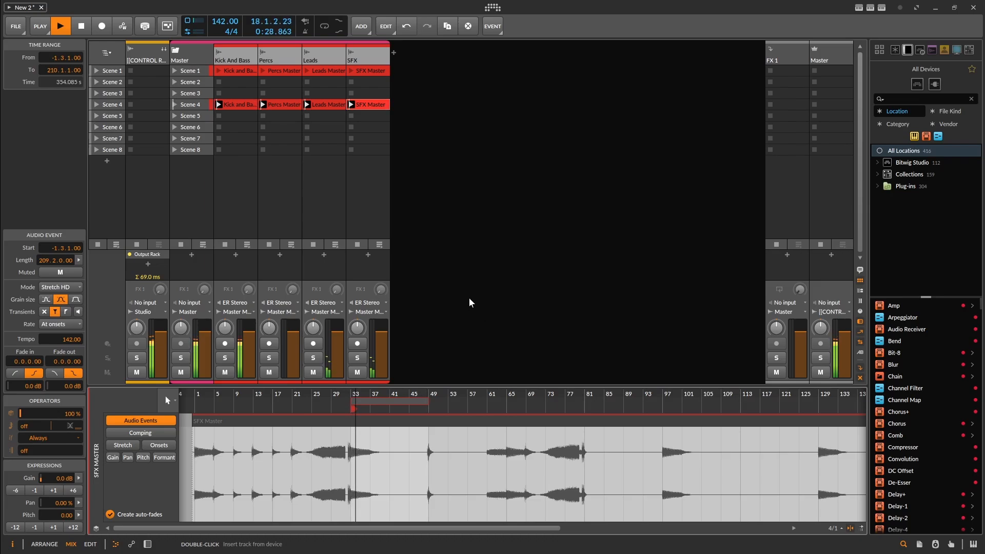
{"action": "key", "text": "space"}
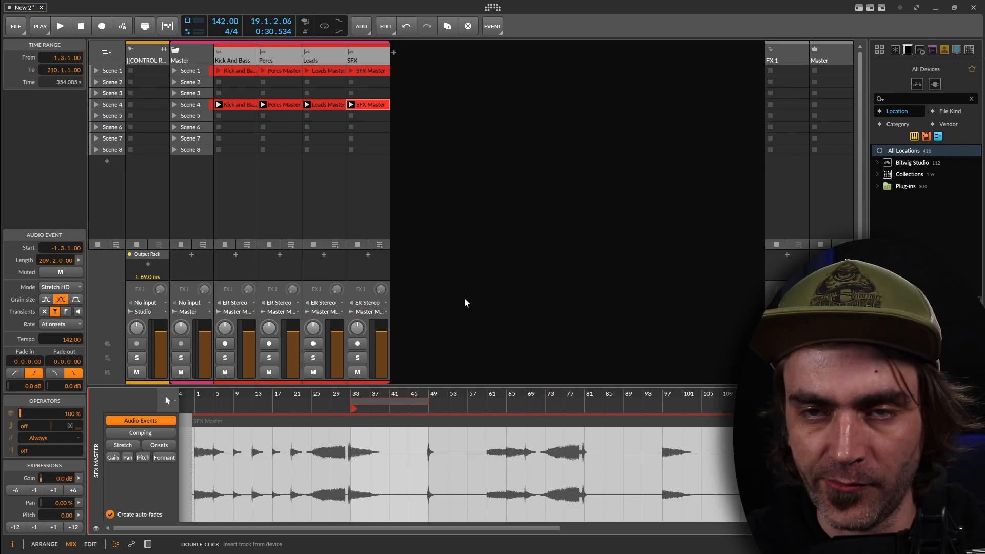
Duplicate the four Scene 4 stem clips into Scene 5
{"action": "left_click", "coordinate": [235, 104]}
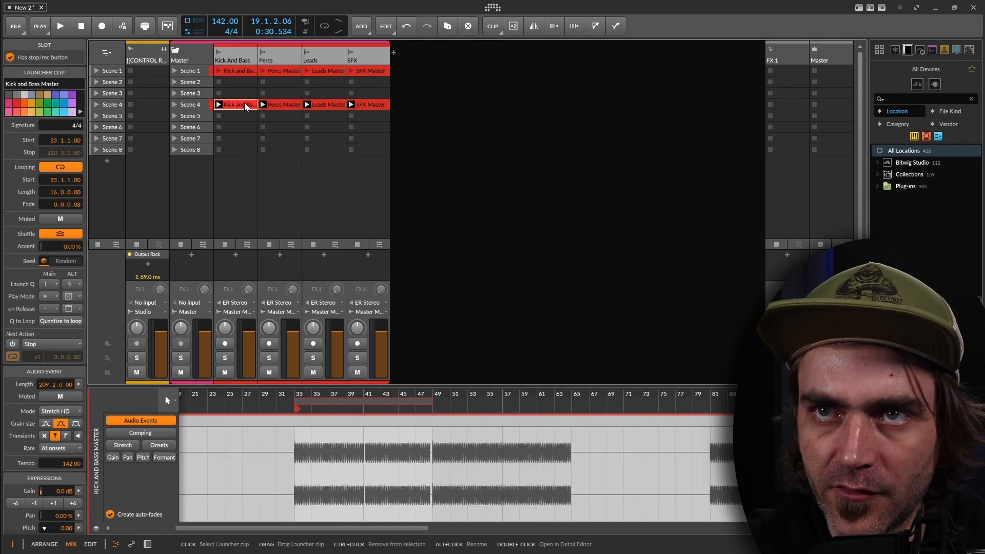
{"action": "left_click", "coordinate": [382, 106], "text": "shift"}
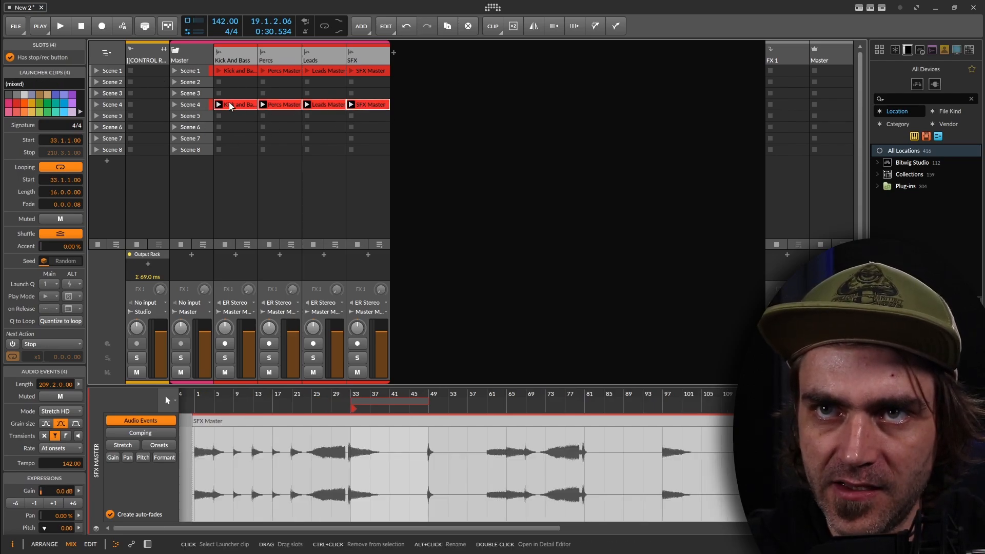
{"action": "left_click_drag", "start_coordinate": [233, 103], "coordinate": [232, 112]}
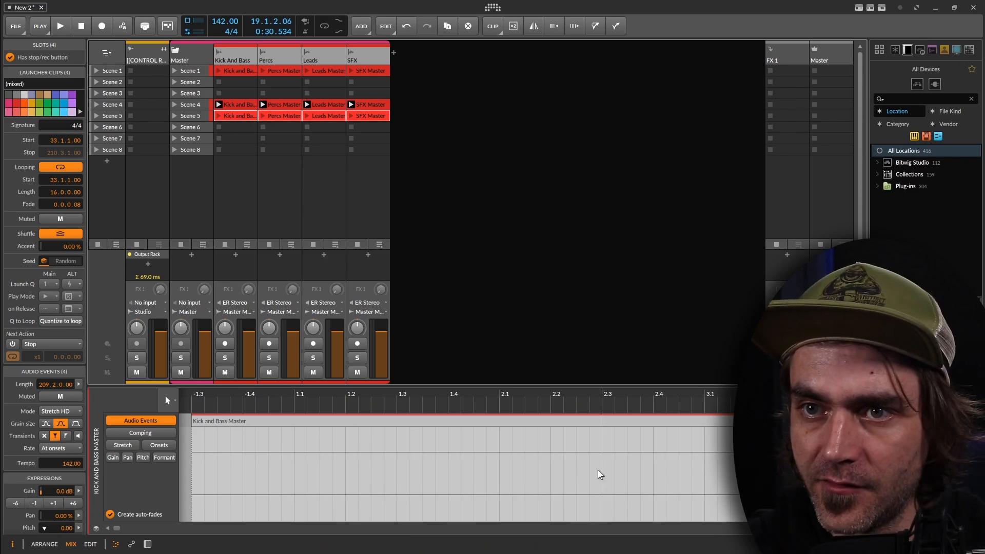
Move the start and loop region of the Scene 5 Kick and Bass clip to 49.1.1.00
{"action": "scroll", "coordinate": [631, 457], "scroll_direction": "down", "scroll_amount": 10}
{"action": "scroll", "coordinate": [615, 454], "scroll_direction": "right", "scroll_amount": 6}
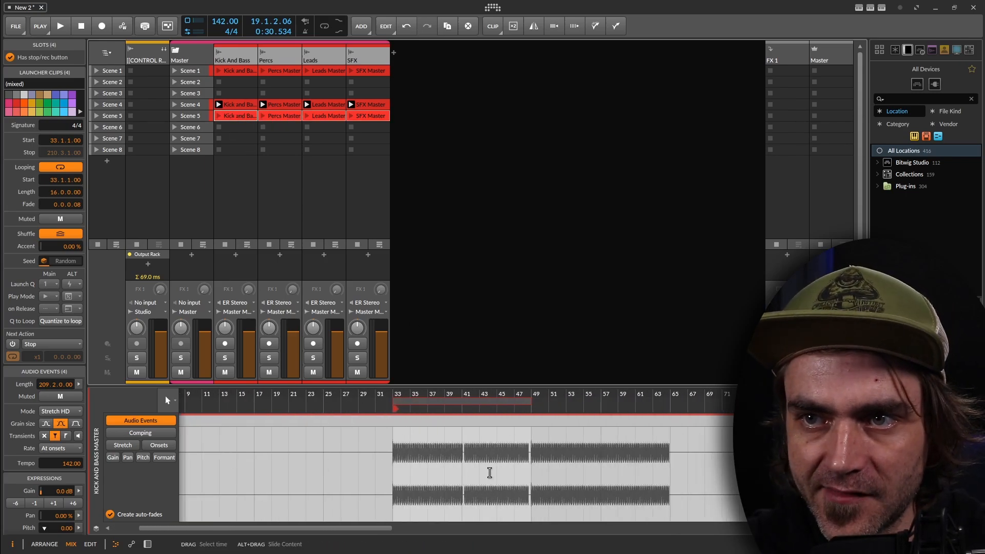
{"action": "scroll", "coordinate": [432, 412], "scroll_direction": "up", "scroll_amount": 2}
{"action": "left_click_drag", "start_coordinate": [430, 399], "coordinate": [605, 402]}
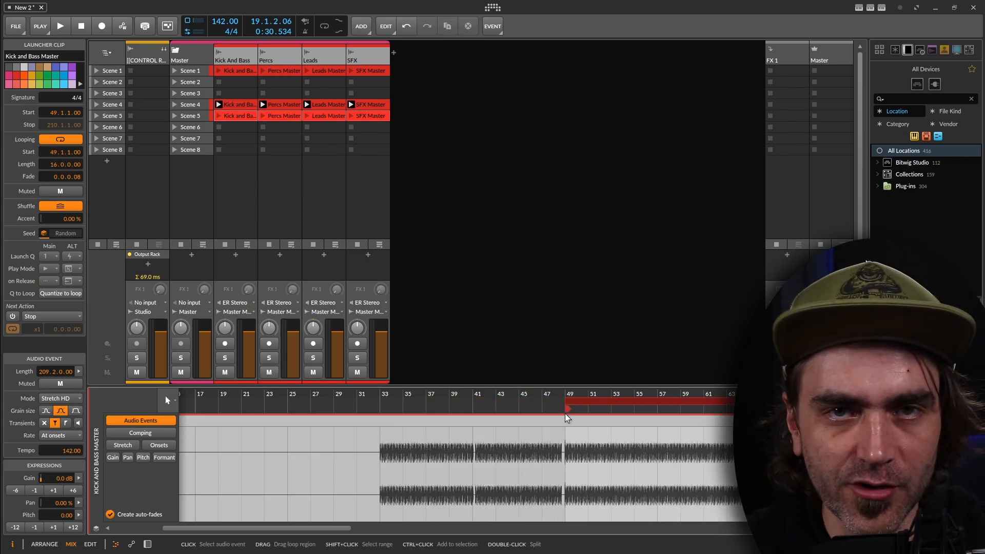
Move the start and loop region of the Scene 5 Percs clip to 49.1.1.00
{"action": "left_click", "coordinate": [285, 115]}
{"action": "scroll", "coordinate": [596, 463], "scroll_direction": "down", "scroll_amount": 5}
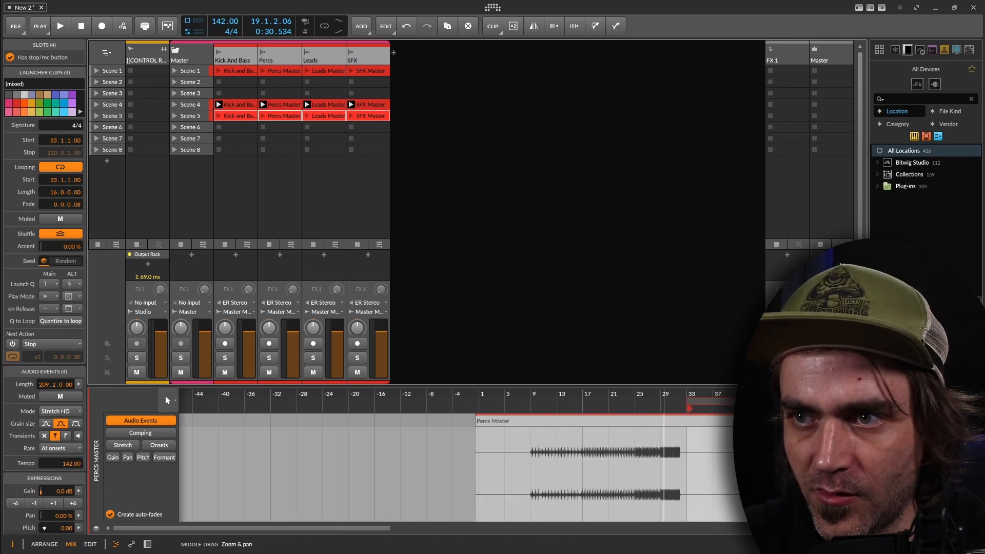
{"action": "left_click_drag", "start_coordinate": [397, 401], "coordinate": [503, 403]}
{"action": "left_click", "coordinate": [329, 115]}
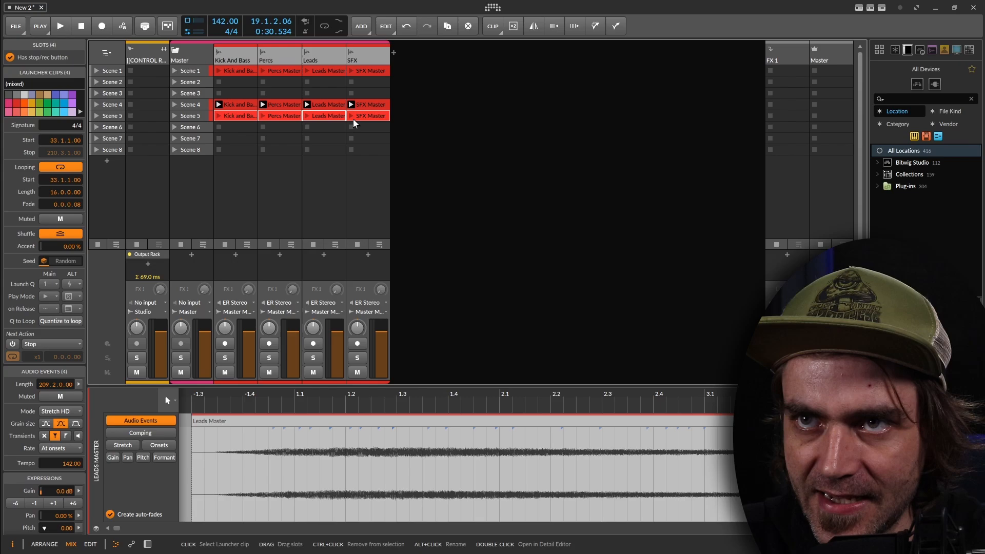
{"action": "left_click", "coordinate": [269, 116]}
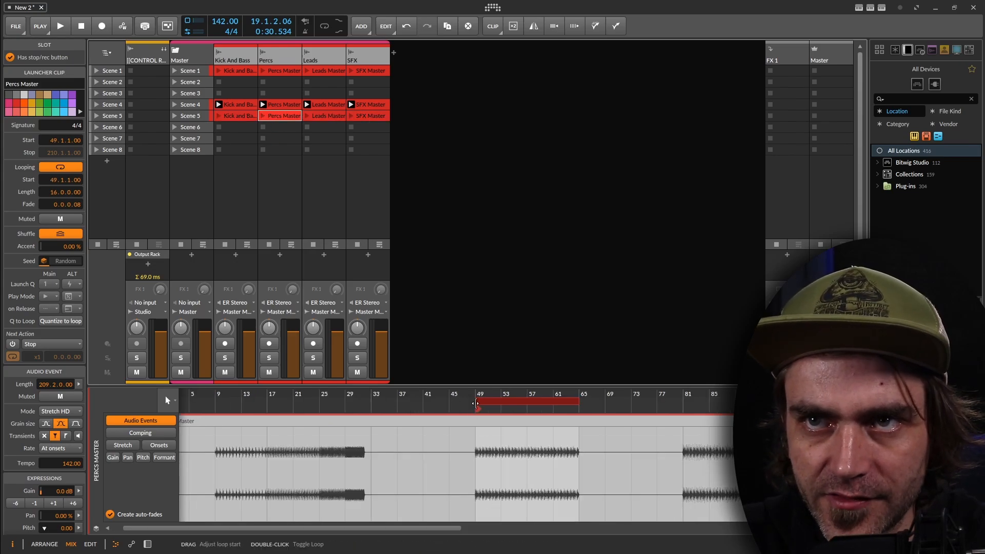
Set both the clip start and loop start of the Scene 5 Leads and SFX clips to 49.1.1.00
{"action": "left_click", "coordinate": [321, 115]}
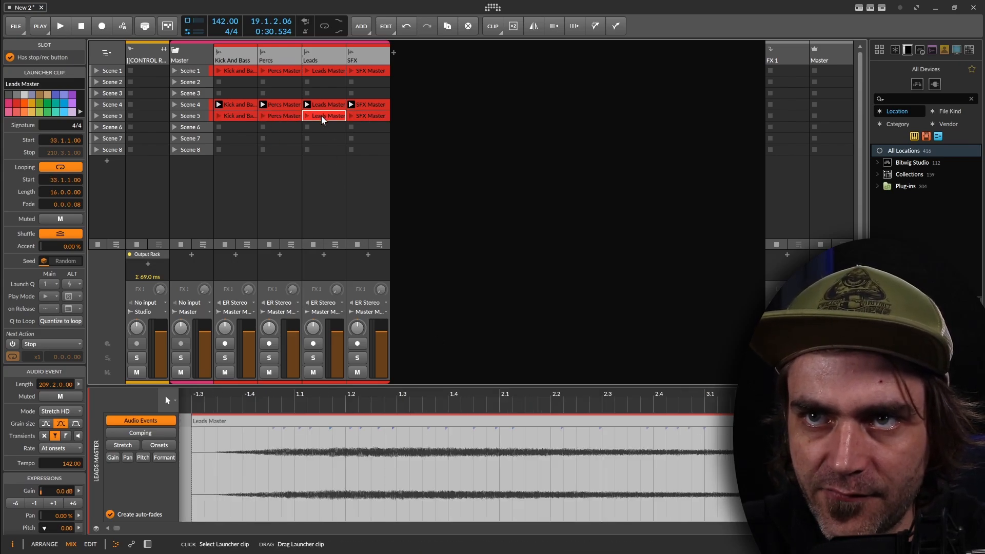
{"action": "left_click", "coordinate": [375, 116], "text": "shift"}
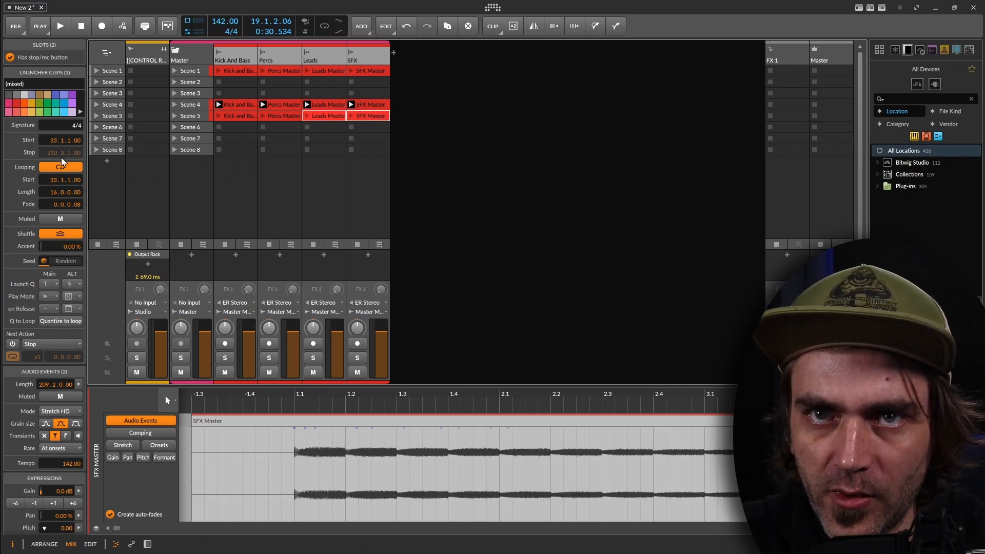
{"action": "left_click_drag", "start_coordinate": [50, 179], "coordinate": [50, 173]}
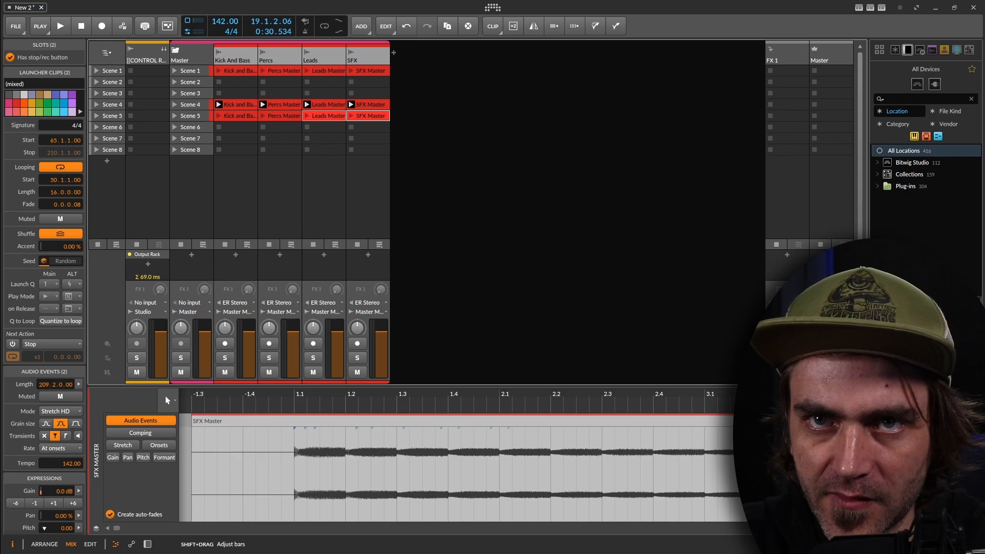
Check the start and loop settings of each Scene 5 clip and examine the Kick and Bass waveform beyond its loop region
{"action": "left_click", "coordinate": [353, 116]}
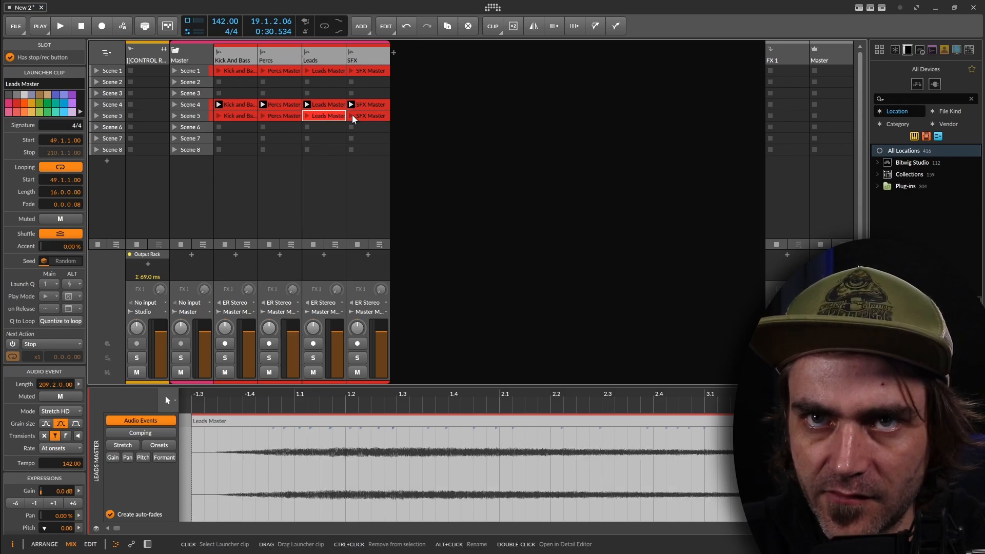
{"action": "left_click", "coordinate": [331, 115]}
{"action": "left_click", "coordinate": [373, 115]}
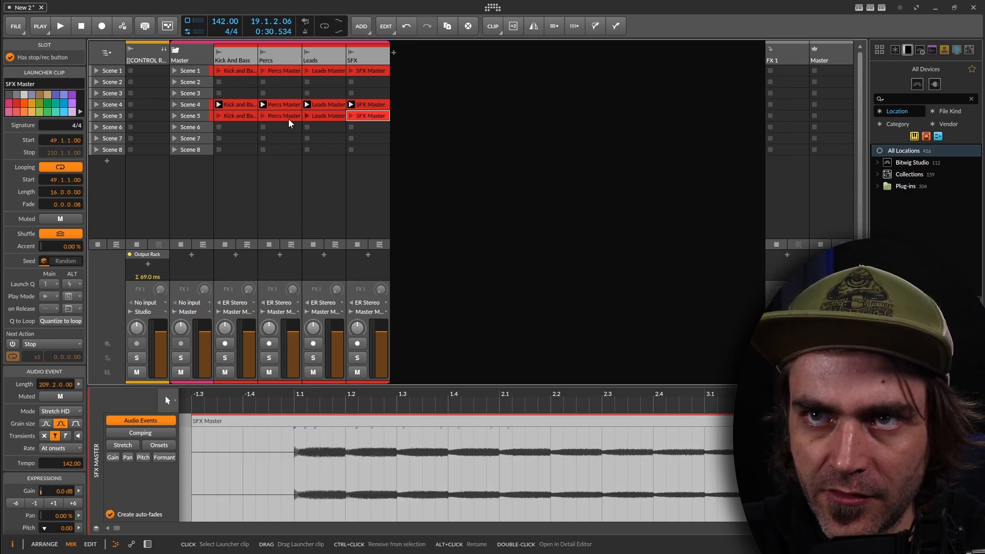
{"action": "left_click", "coordinate": [276, 116]}
{"action": "left_click", "coordinate": [237, 113]}
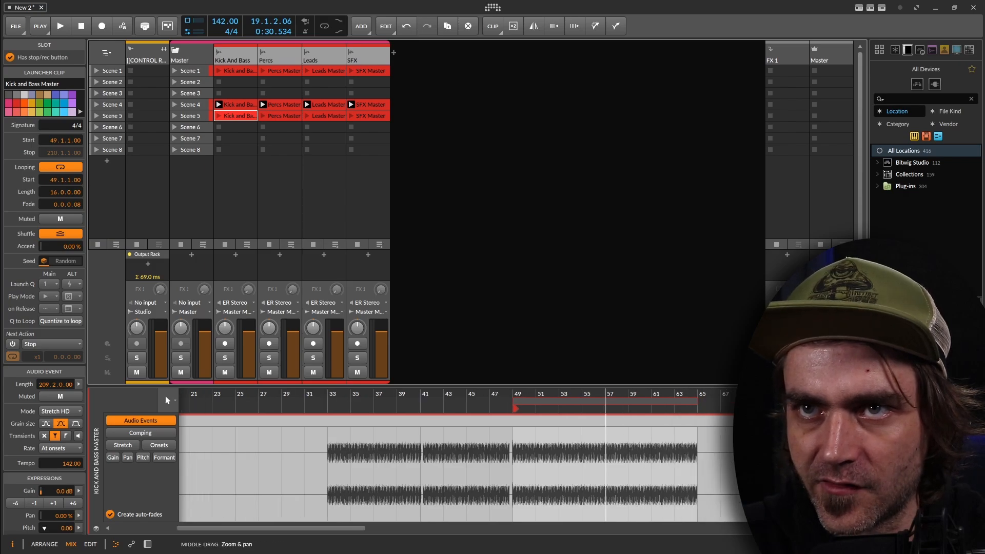
{"action": "scroll", "coordinate": [564, 473], "scroll_direction": "right", "scroll_amount": 5}
{"action": "scroll", "coordinate": [564, 473], "scroll_direction": "down", "scroll_amount": 3}
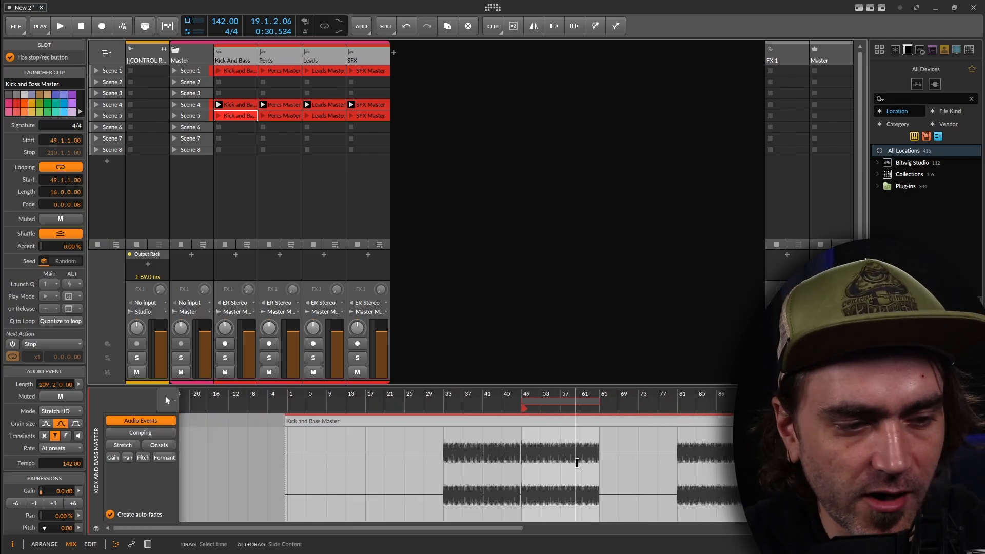
Colour the four Scene 4 clips, from Kick and Bass to SFX, light yellow
{"action": "left_click", "coordinate": [238, 104]}
{"action": "left_click", "coordinate": [369, 104]}
{"action": "left_click", "coordinate": [369, 105], "text": "shift"}
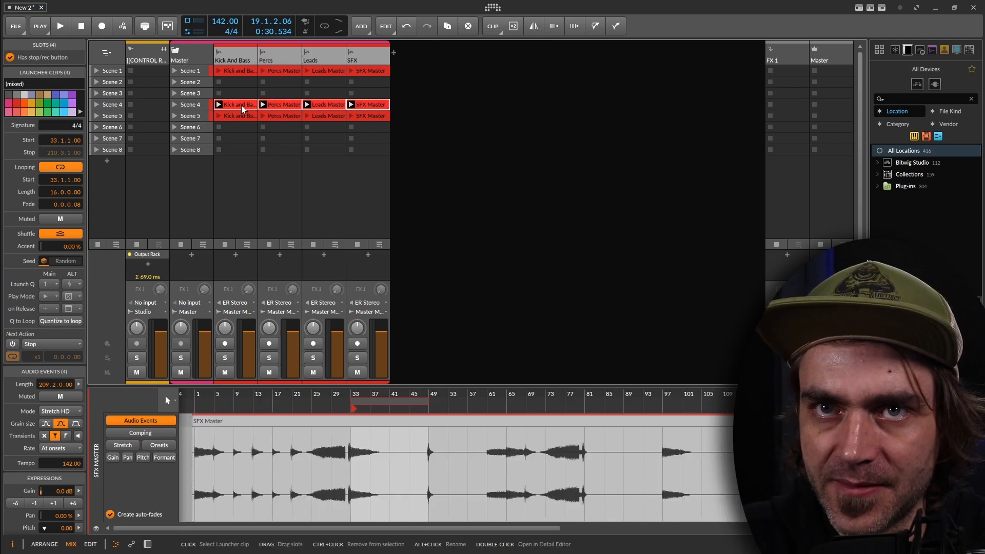
{"action": "left_click", "coordinate": [25, 104]}
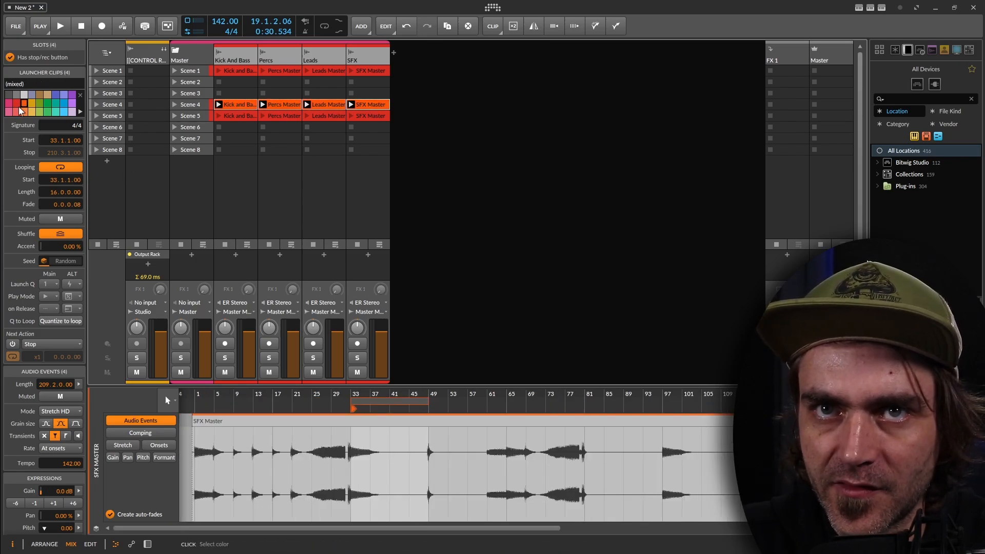
{"action": "left_click", "coordinate": [31, 112]}
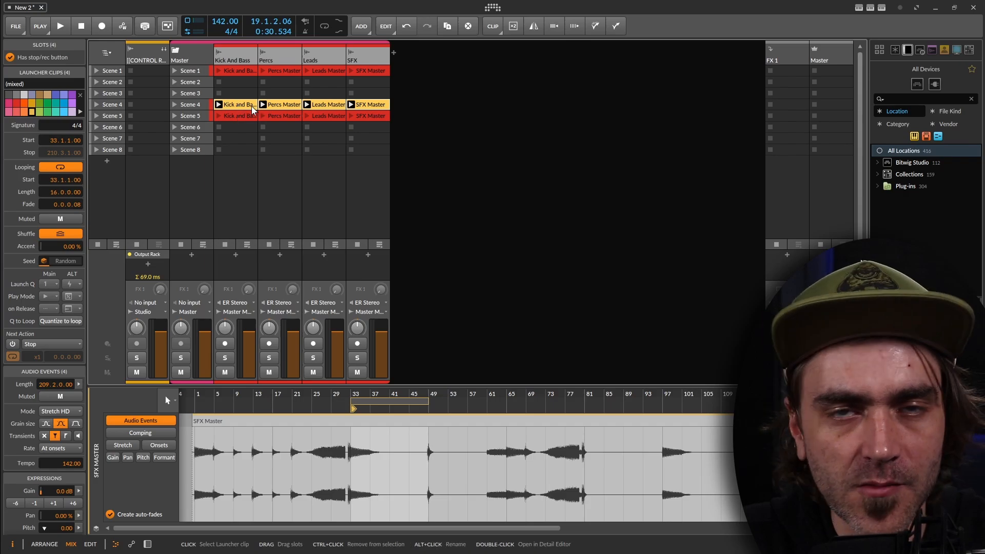
Colour the four Scene 5 clips, from Kick and Bass to SFX, orange
{"action": "left_click", "coordinate": [382, 119]}
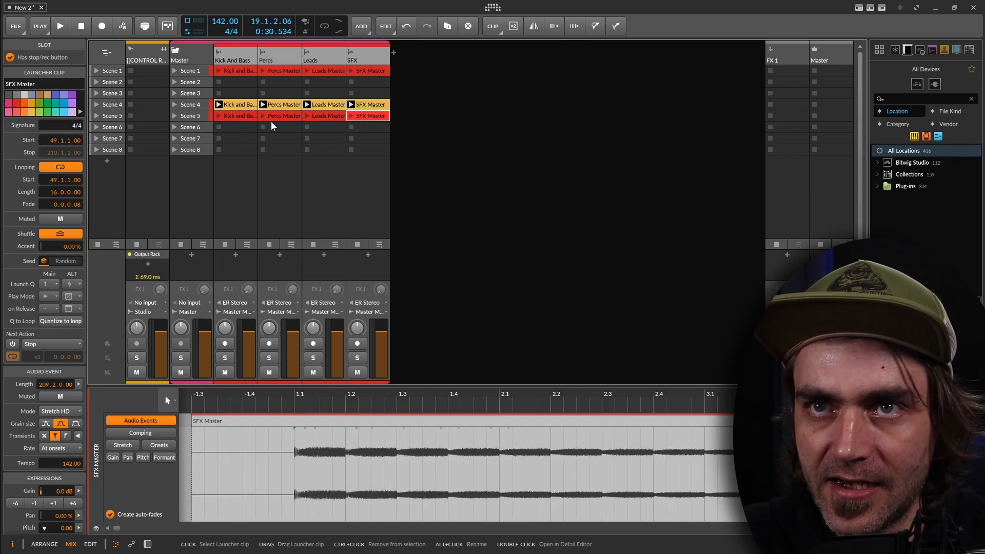
{"action": "left_click", "coordinate": [241, 118], "text": "shift"}
{"action": "left_click", "coordinate": [31, 109]}
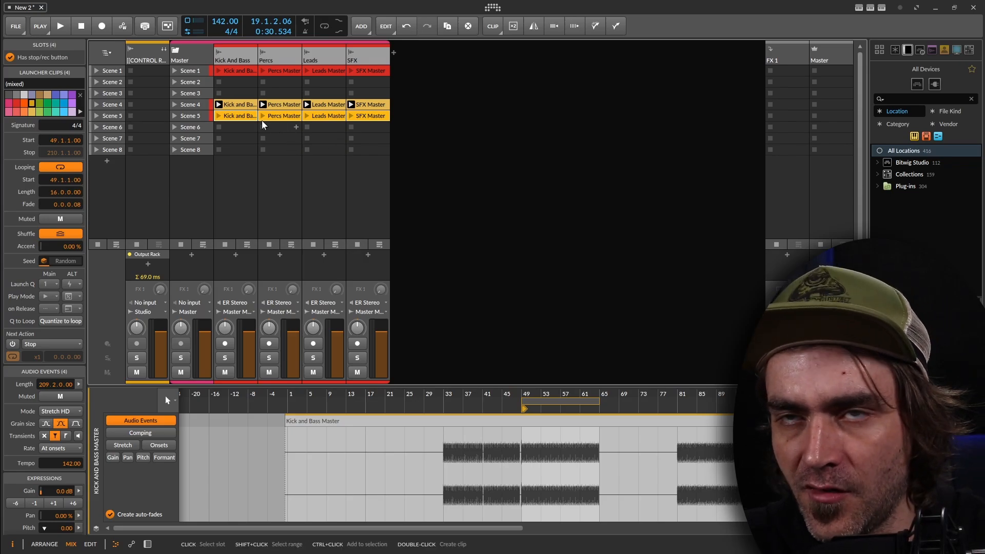
{"action": "left_click", "coordinate": [25, 104]}
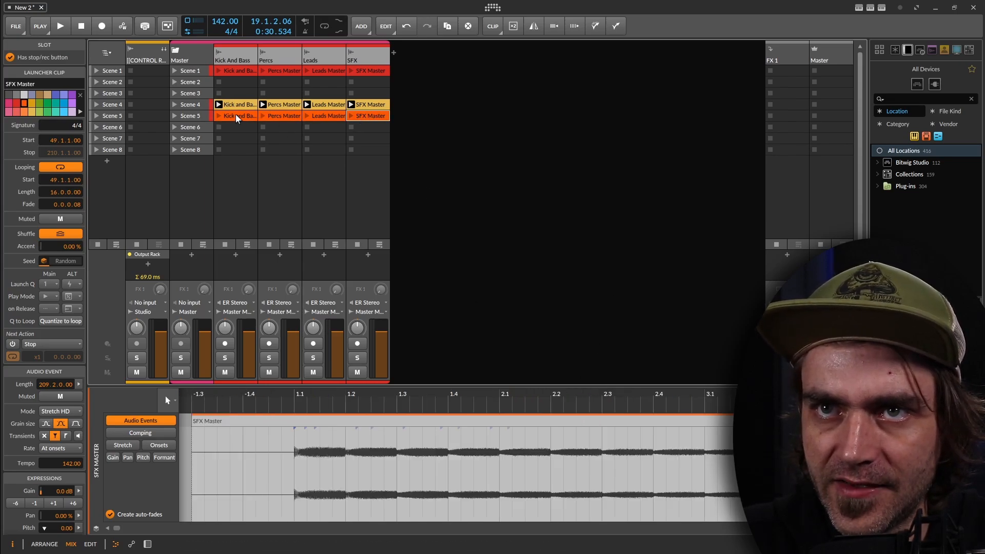
Duplicate the four Scene 5 clips into Scene 6 and set their clip start and loop start to 65.1.1.00
{"action": "left_click_drag", "start_coordinate": [235, 114], "coordinate": [234, 127]}
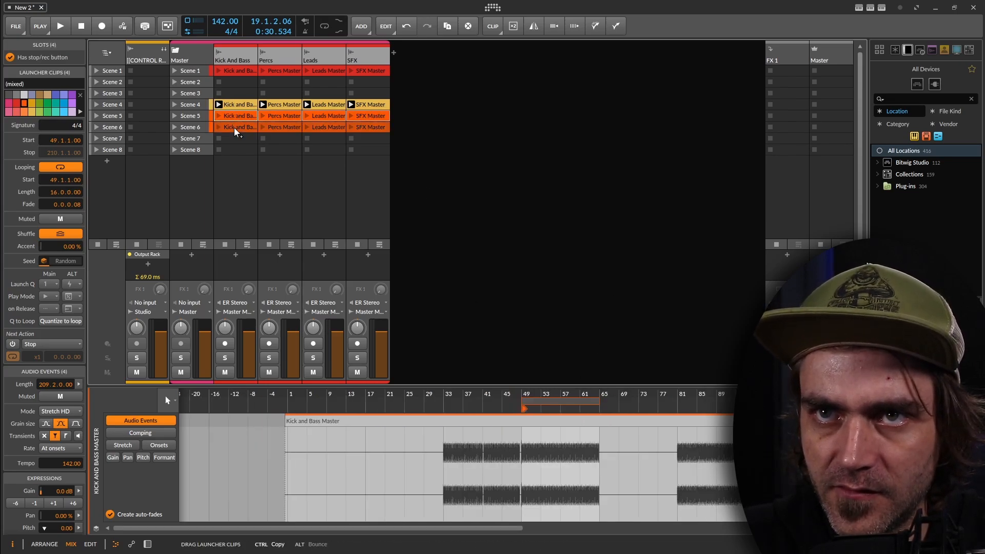
{"action": "left_click", "coordinate": [371, 122], "text": "shift"}
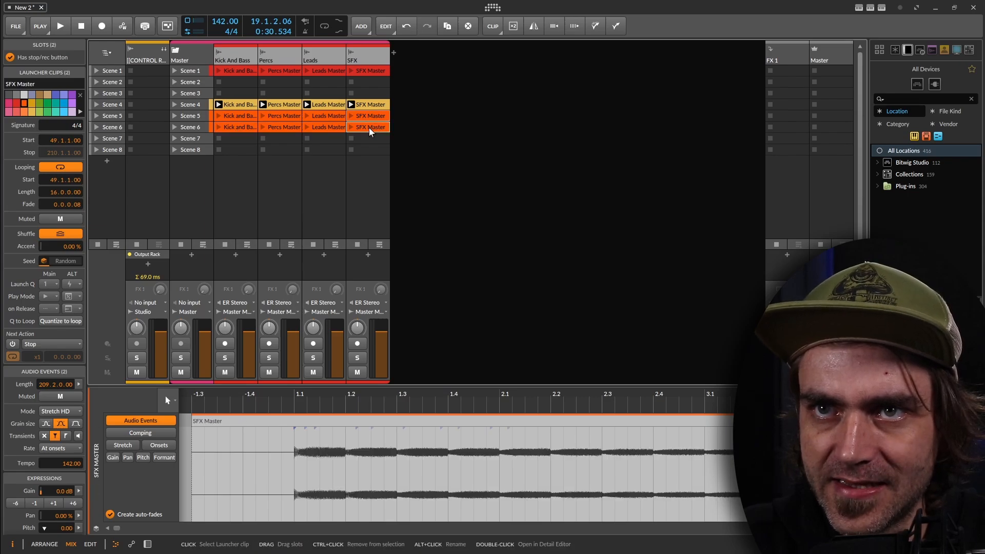
{"action": "left_click", "coordinate": [240, 128]}
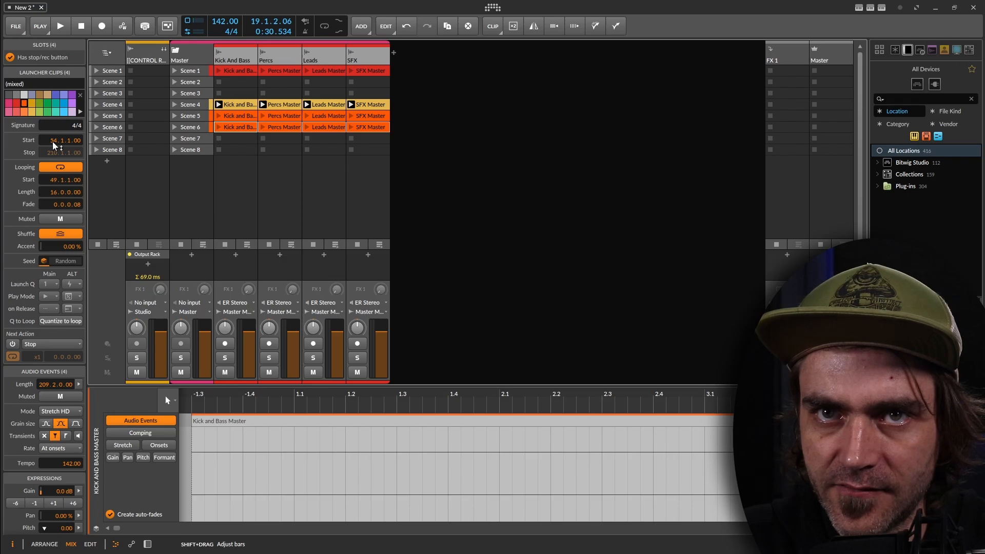
{"action": "left_click_drag", "start_coordinate": [53, 145], "coordinate": [54, 190]}
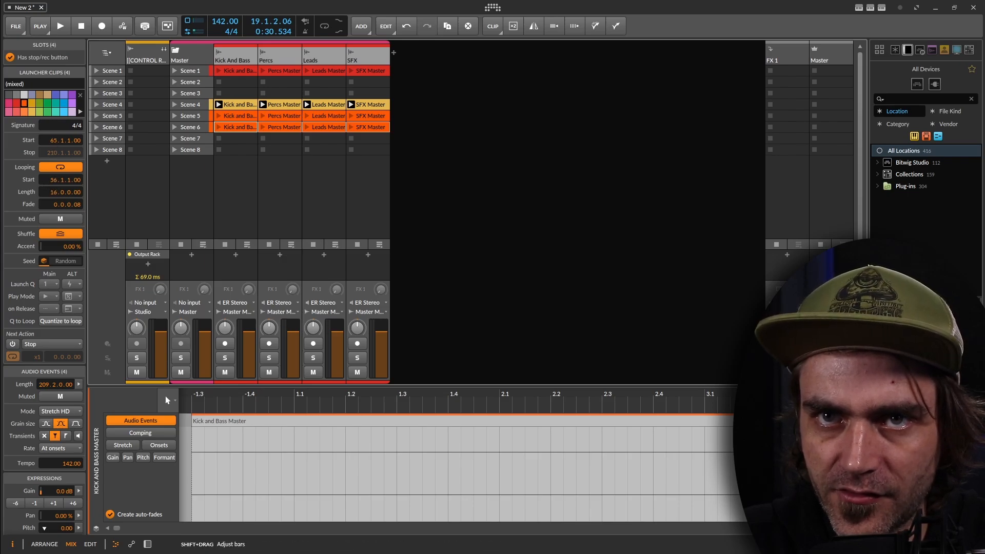
{"action": "left_click", "coordinate": [236, 127]}
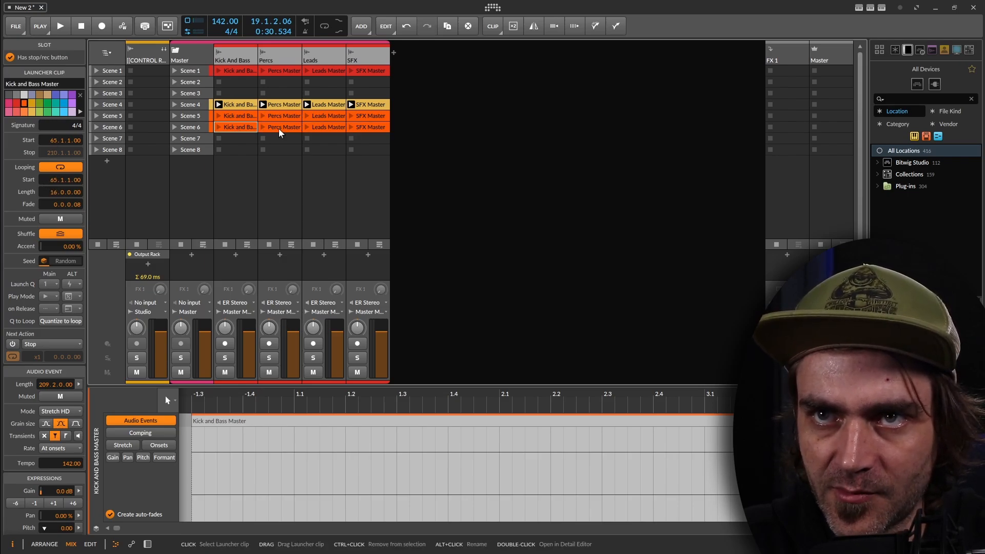
Check the start and loop settings of the Scene 6 clips and examine the SFX waveform around the loop region
{"action": "key", "text": "Right"}
{"action": "key", "text": "Right"}
{"action": "key", "text": "Right"}
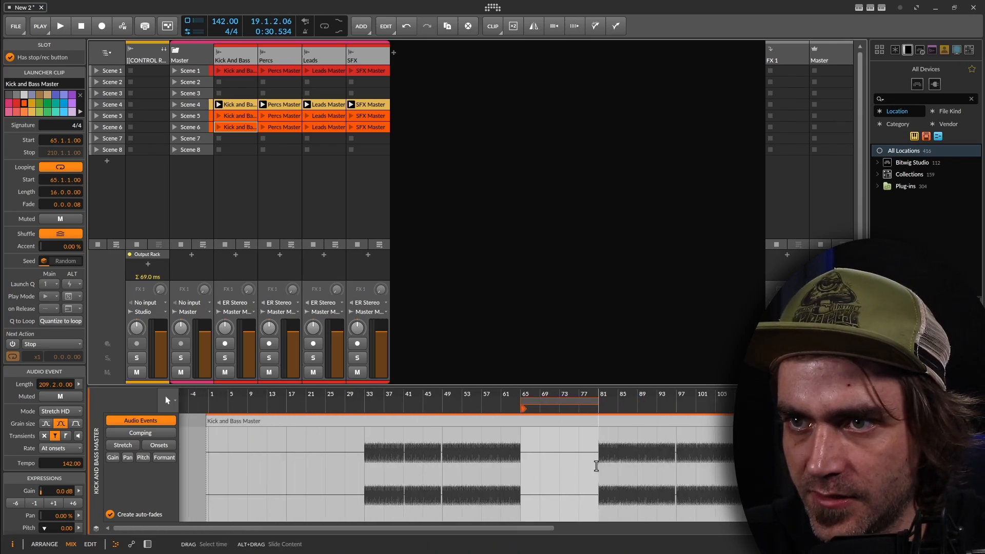
{"action": "scroll", "coordinate": [461, 455], "scroll_direction": "left", "scroll_amount": 5}
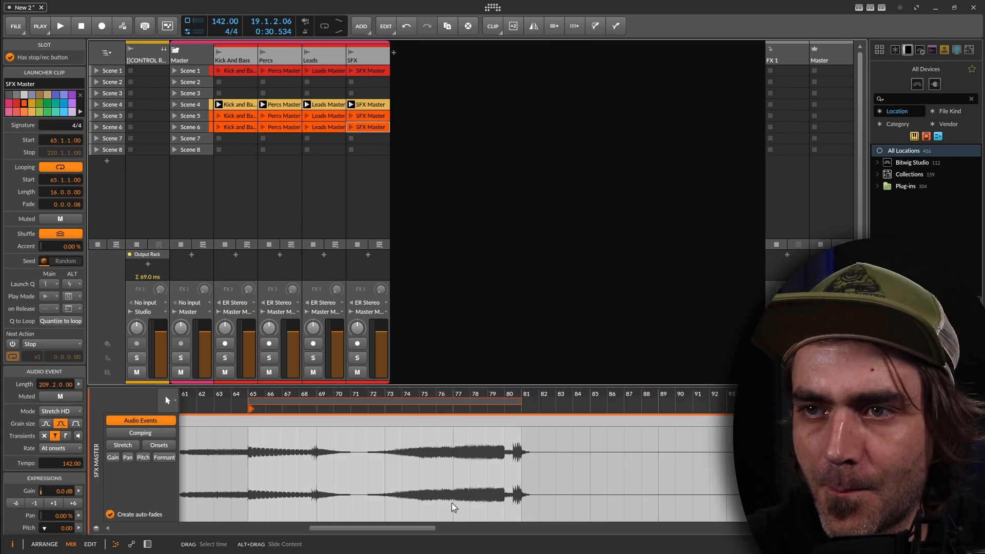
{"action": "scroll", "coordinate": [513, 460], "scroll_direction": "down", "scroll_amount": 5}
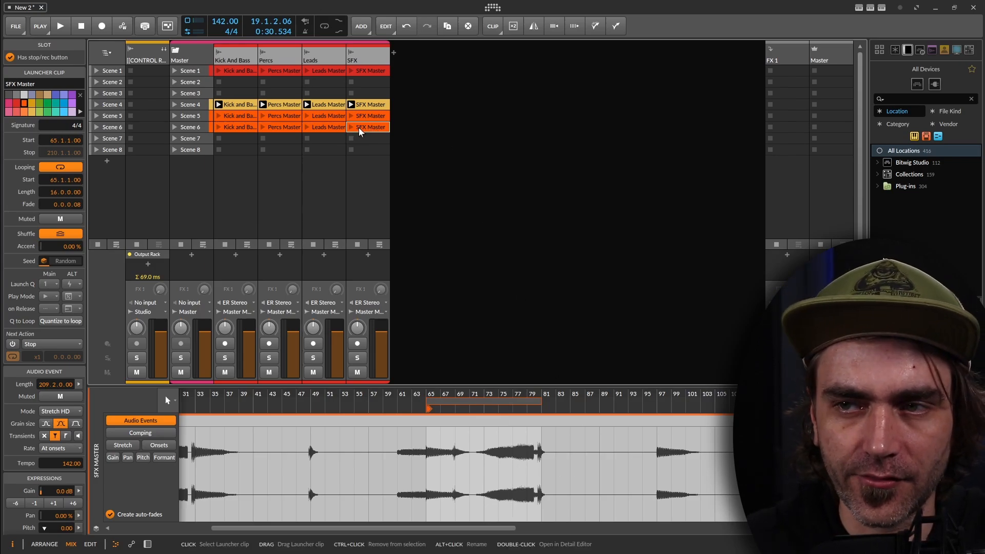
{"action": "scroll", "coordinate": [475, 435], "scroll_direction": "down", "scroll_amount": 6}
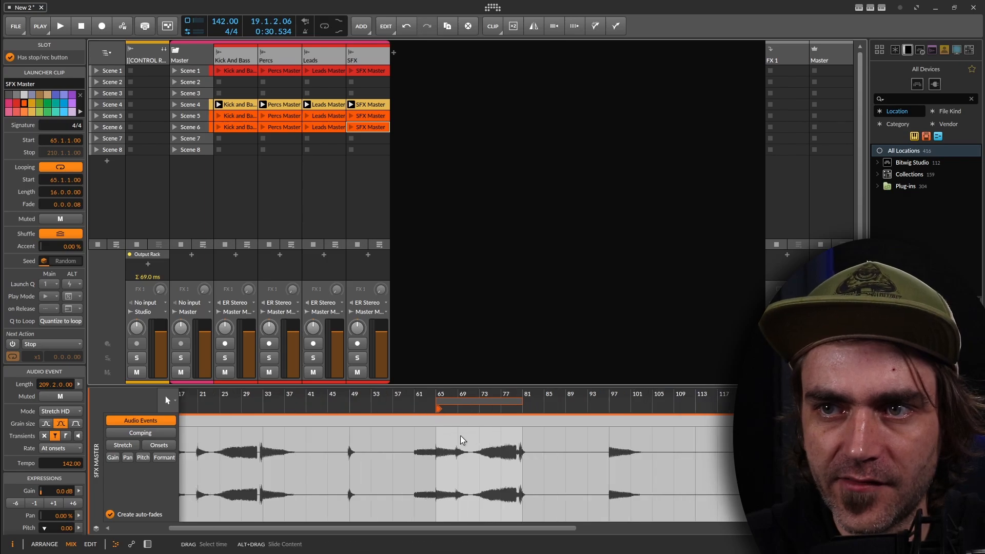
Colour the four Scene 6 clips, from Kick and Bass to SFX, white
{"action": "left_click", "coordinate": [235, 127], "text": "shift"}
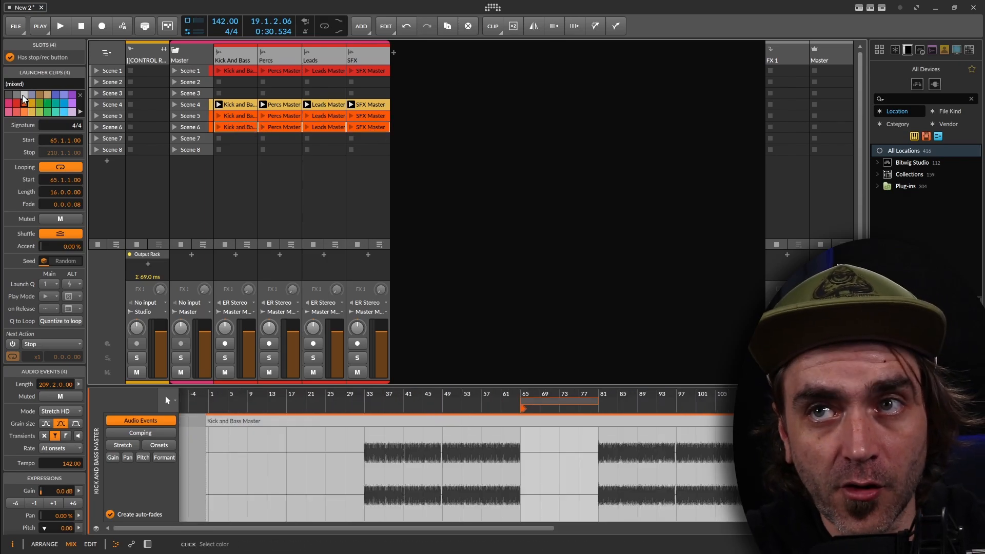
{"action": "left_click", "coordinate": [24, 94]}
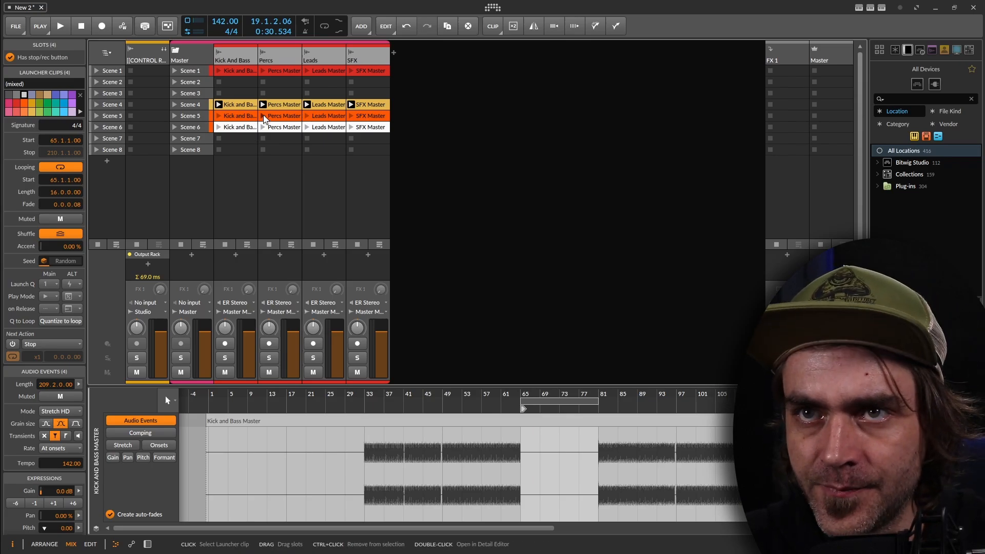
{"action": "left_click", "coordinate": [240, 104]}
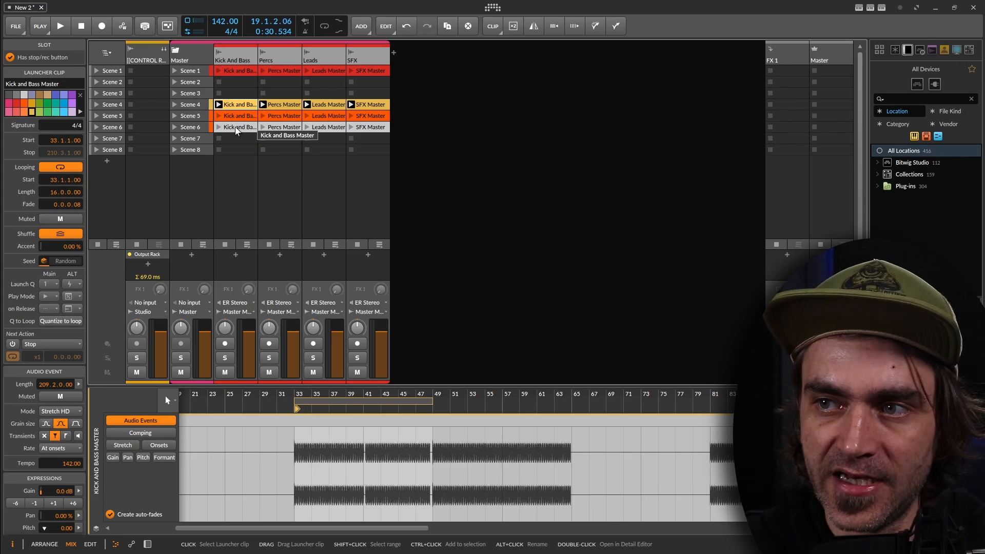
Delete Scenes 1 to 3, including the original full-length red clips
{"action": "left_click", "coordinate": [112, 87]}
{"action": "left_click", "coordinate": [111, 70], "text": "shift"}
{"action": "right_click", "coordinate": [112, 72]}
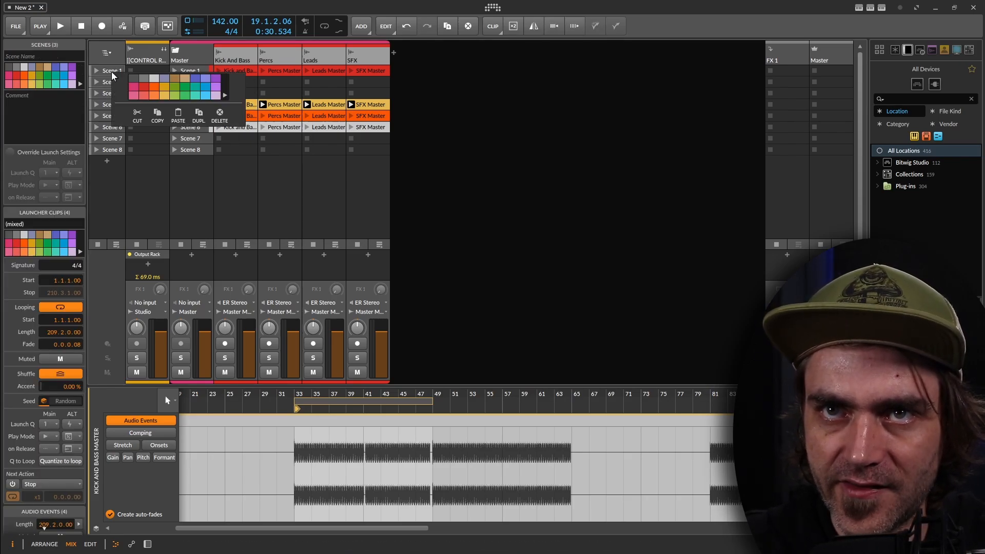
{"action": "left_click", "coordinate": [211, 112]}
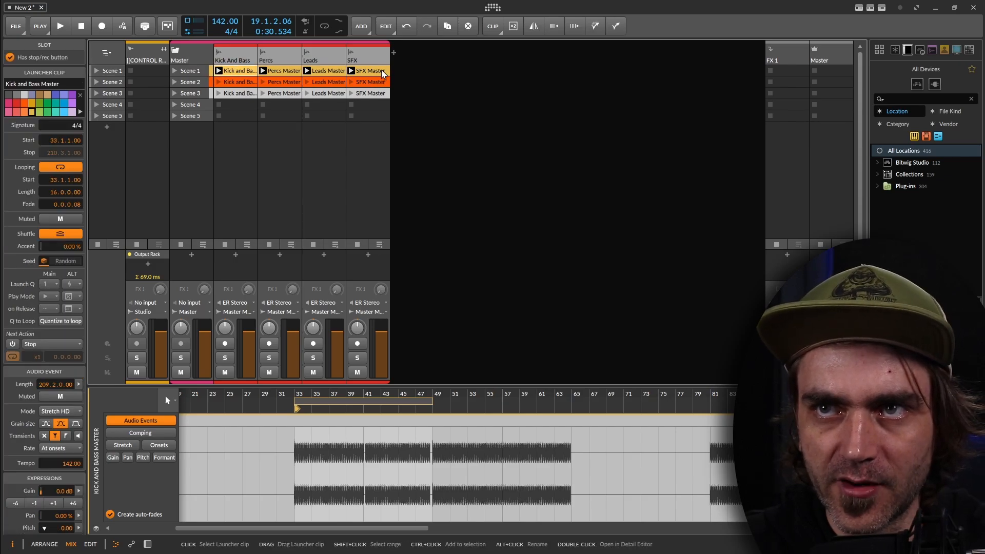
Insert an empty scene directly below Scene 1
{"action": "left_click", "coordinate": [105, 72]}
{"action": "right_click", "coordinate": [104, 72]}
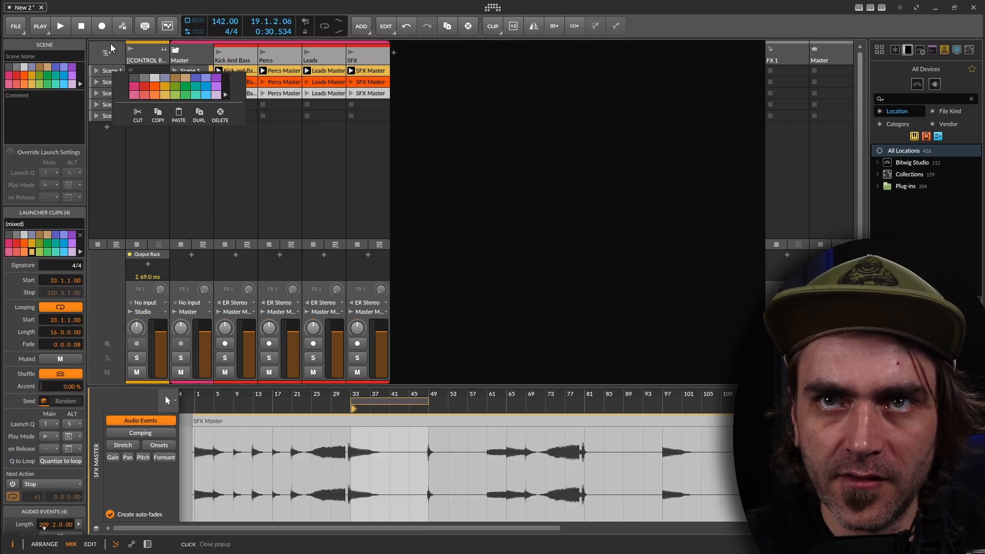
{"action": "key", "text": "Escape"}
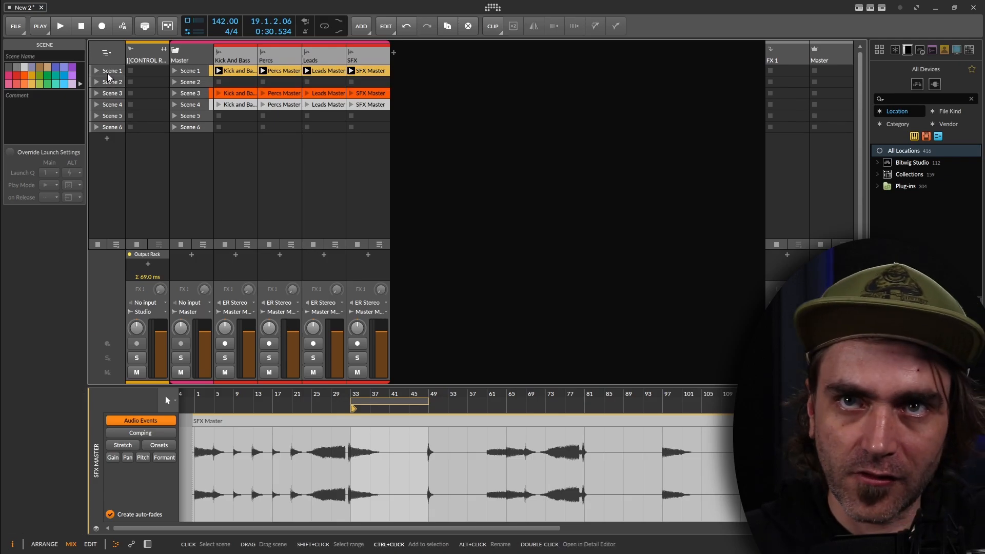
{"action": "key", "text": "ctrl+shift+s"}
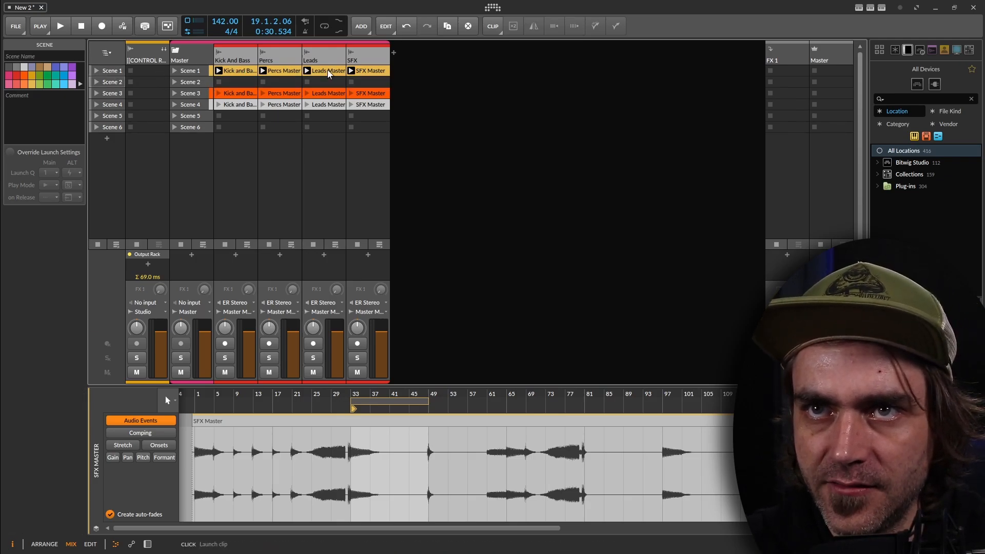
Move the four yellow clips from Scene 1 down into the empty Scene 2, leaving the first scene free
{"action": "left_click", "coordinate": [381, 71]}
{"action": "left_click_drag", "start_coordinate": [228, 72], "coordinate": [242, 79]}
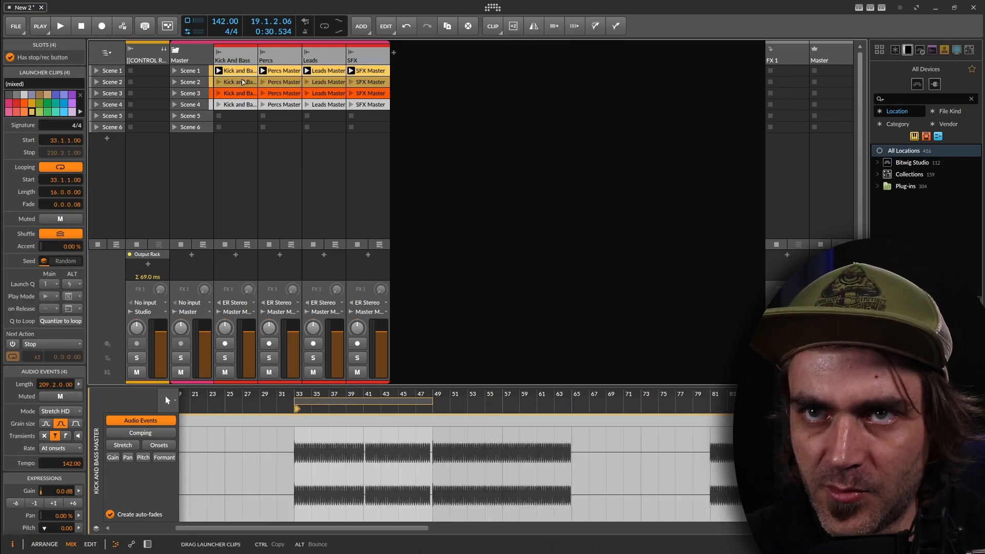
{"action": "left_click", "coordinate": [242, 73]}
{"action": "left_click", "coordinate": [241, 83]}
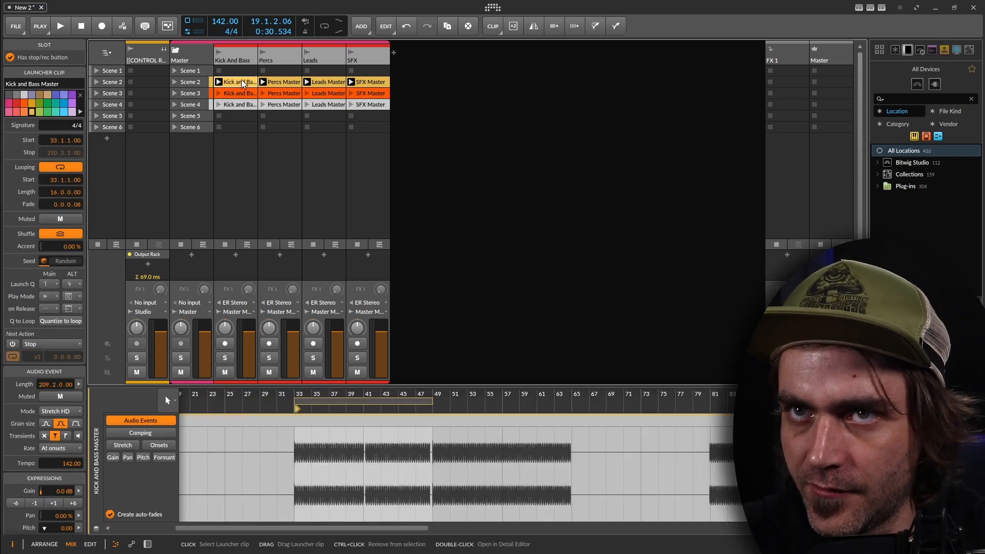
Enable the next action on all clips in Scenes 2 to 4 and set it to Play Next
{"action": "left_click", "coordinate": [368, 84]}
{"action": "key", "text": "ctrl+a"}
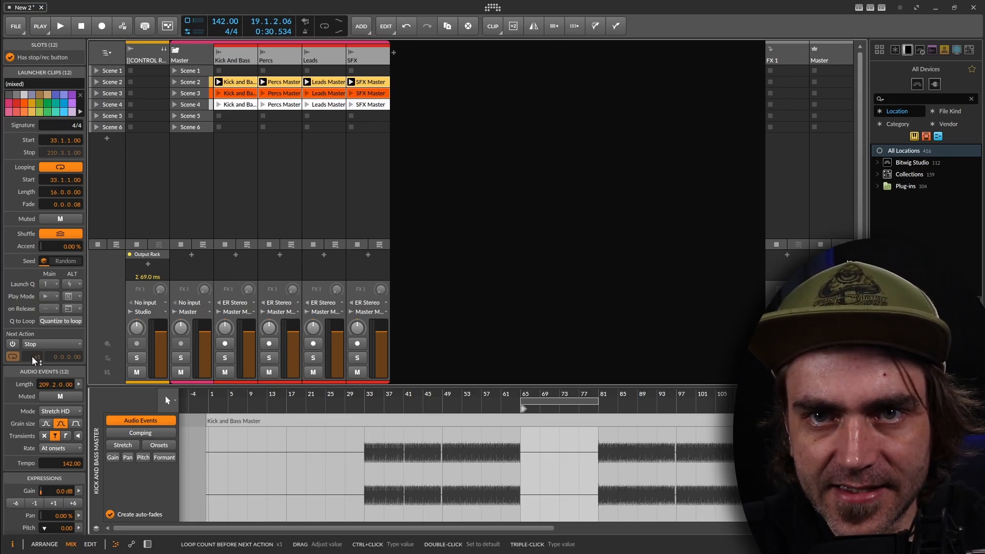
{"action": "left_click", "coordinate": [13, 344]}
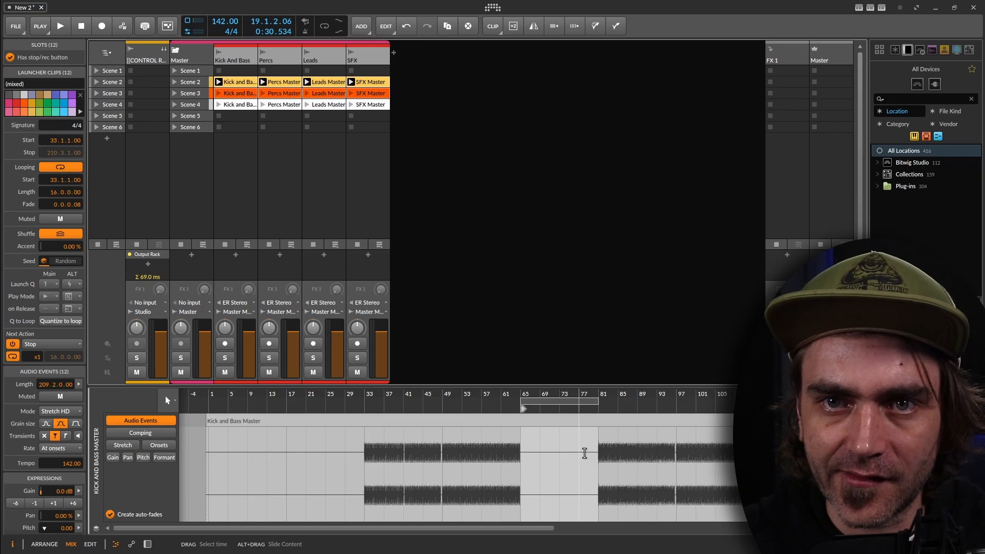
{"action": "left_click", "coordinate": [58, 342]}
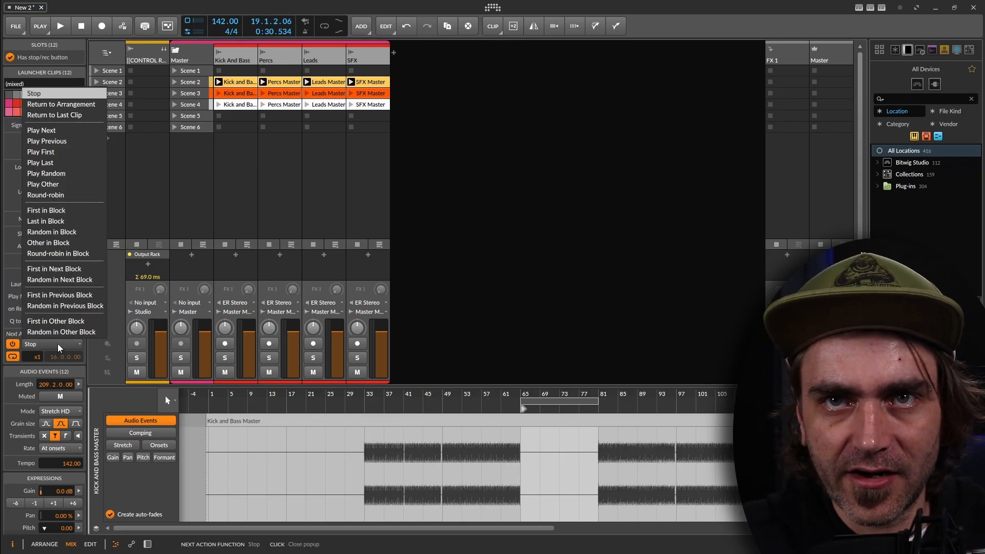
{"action": "left_click", "coordinate": [72, 130]}
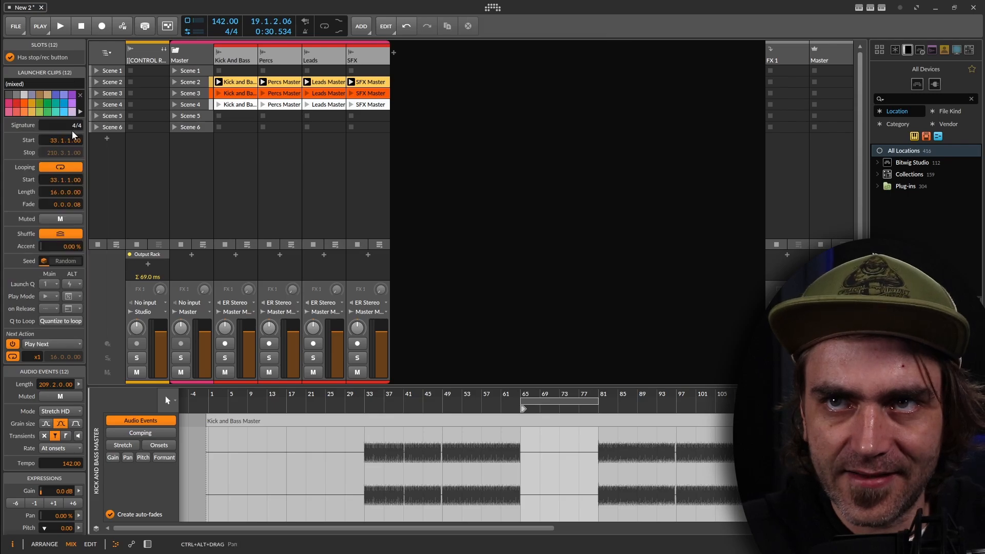
Check the next action and loop count of individual SFX, Leads, and Kick and Bass clips across the scenes
{"action": "left_click", "coordinate": [372, 82]}
{"action": "left_click", "coordinate": [370, 93]}
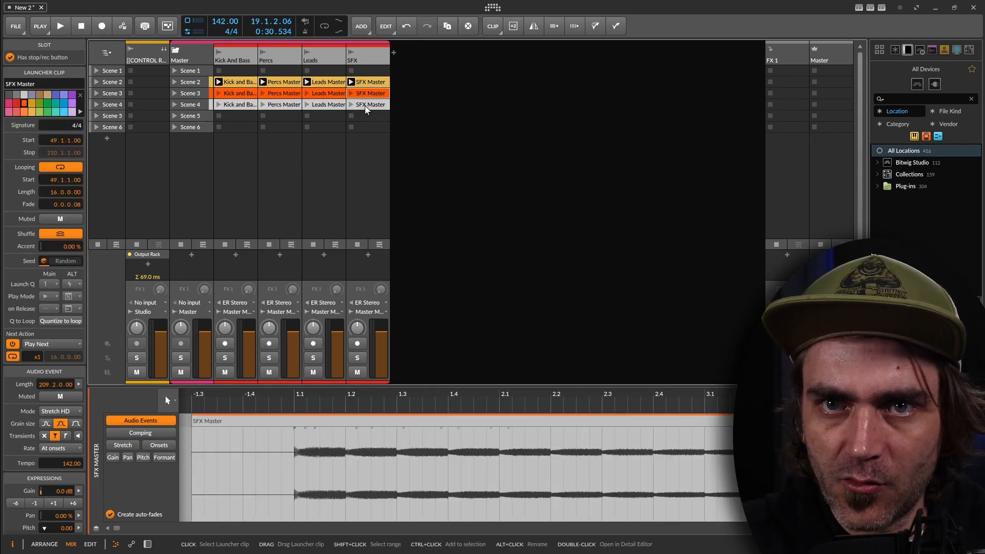
{"action": "left_click", "coordinate": [359, 105]}
{"action": "left_click", "coordinate": [334, 105]}
{"action": "left_click", "coordinate": [334, 94]}
{"action": "left_click", "coordinate": [333, 83]}
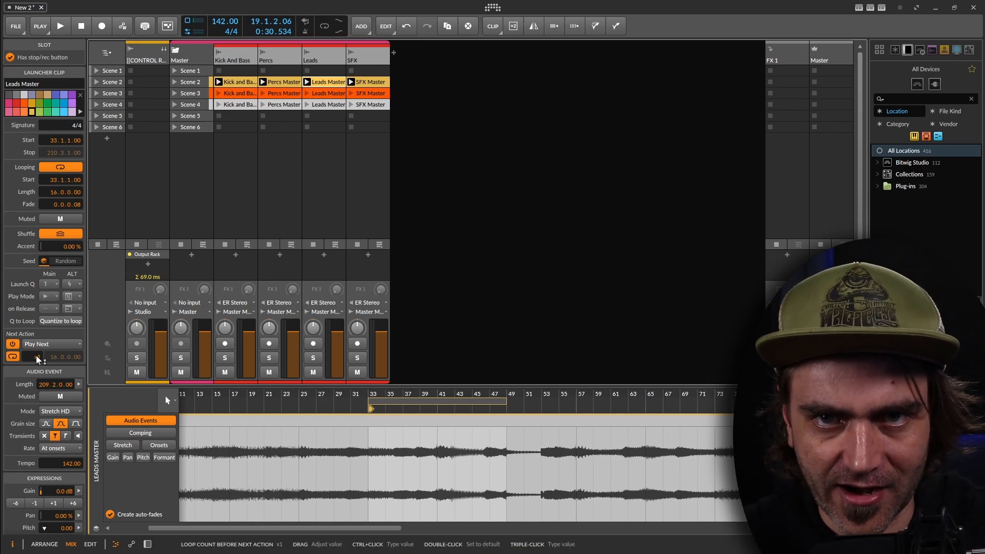
{"action": "left_click", "coordinate": [233, 82]}
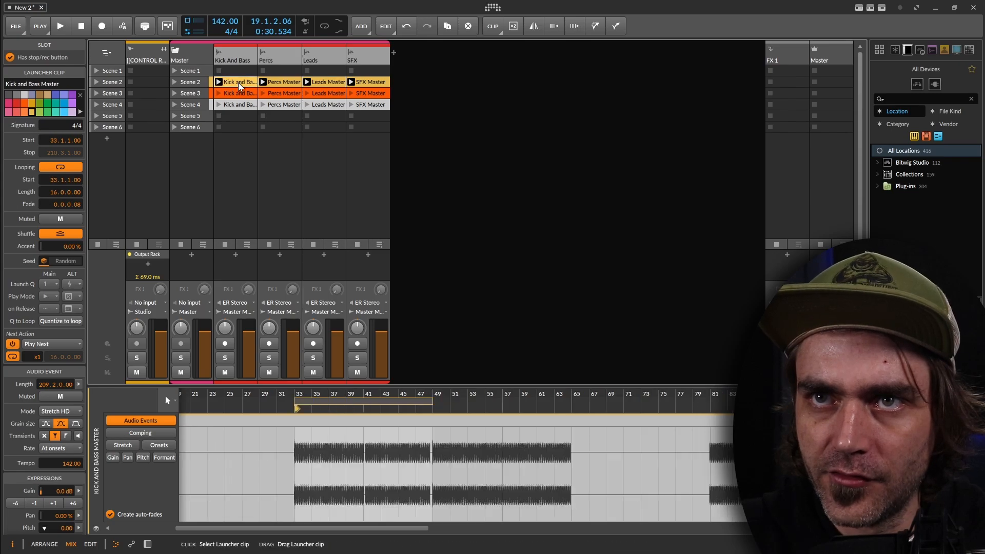
Launch Scene 2 of the Master group to audition its clips and the follow-on playback, then stop and restart the transport
{"action": "left_click", "coordinate": [177, 81]}
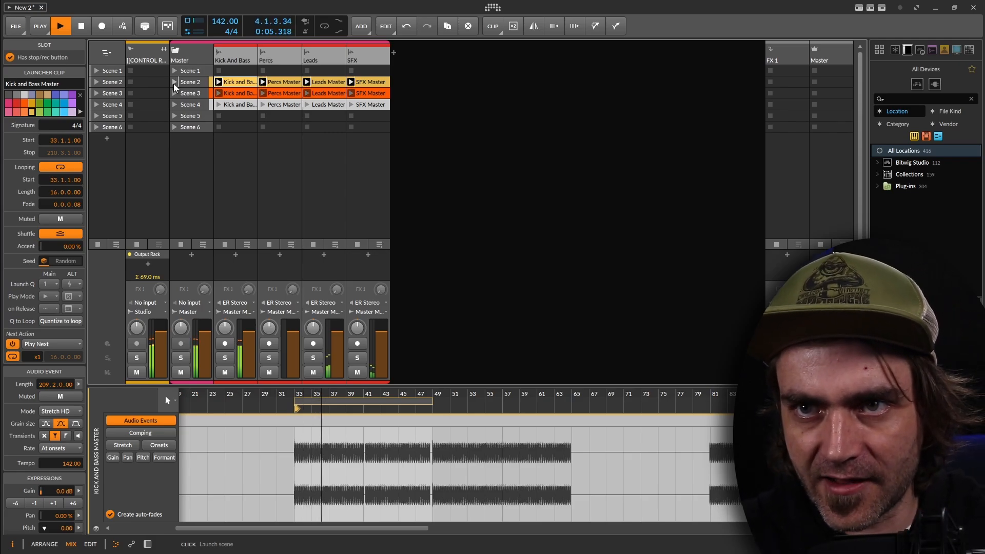
{"action": "key", "text": "space"}
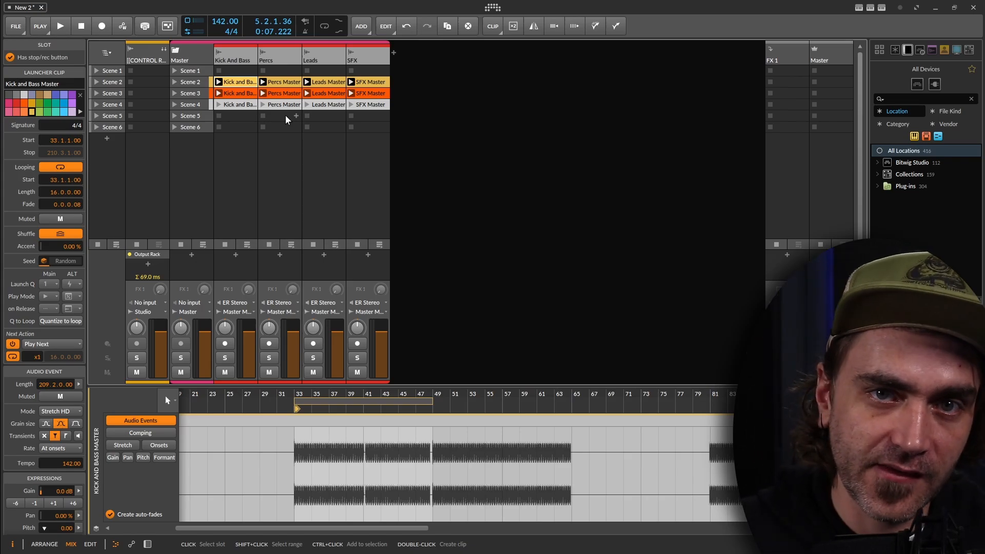
{"action": "key", "text": "space"}
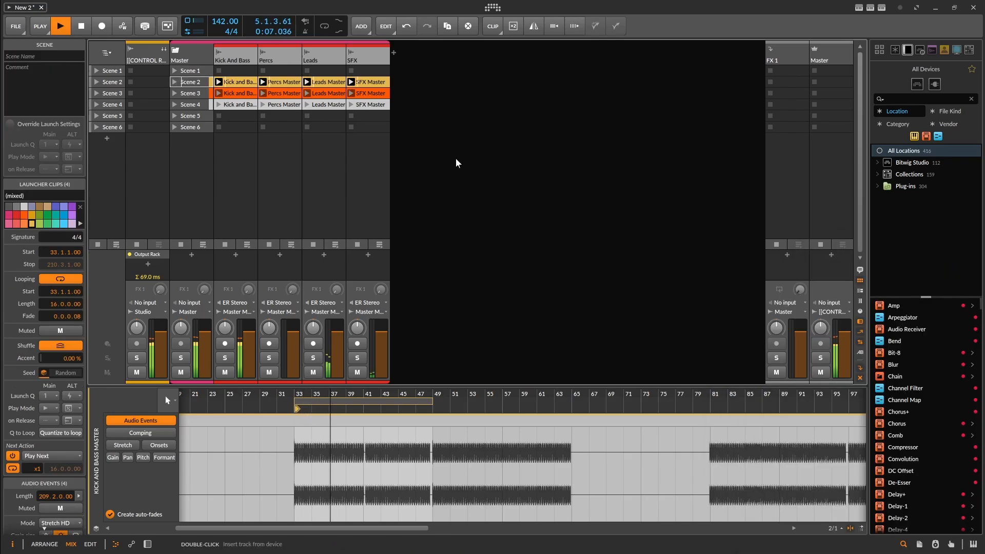
Duplicate the Scene 4 clips into Scene 5 as red clips starting at bar 81, and duplicate those into Scene 6
{"action": "left_click", "coordinate": [373, 106]}
{"action": "key", "text": "ctrl+d"}
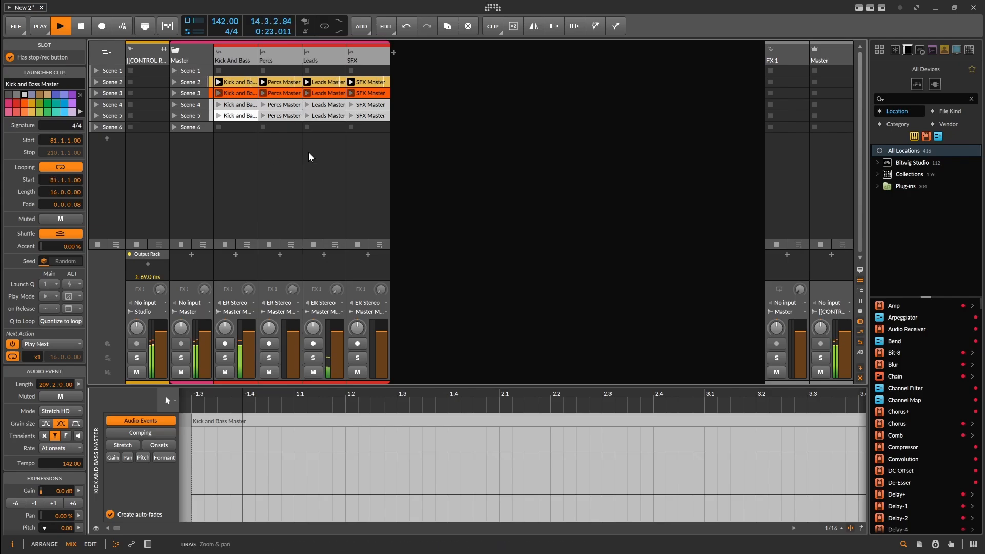
{"action": "left_click", "coordinate": [244, 119], "text": "shift"}
{"action": "key", "text": "ctrl+d"}
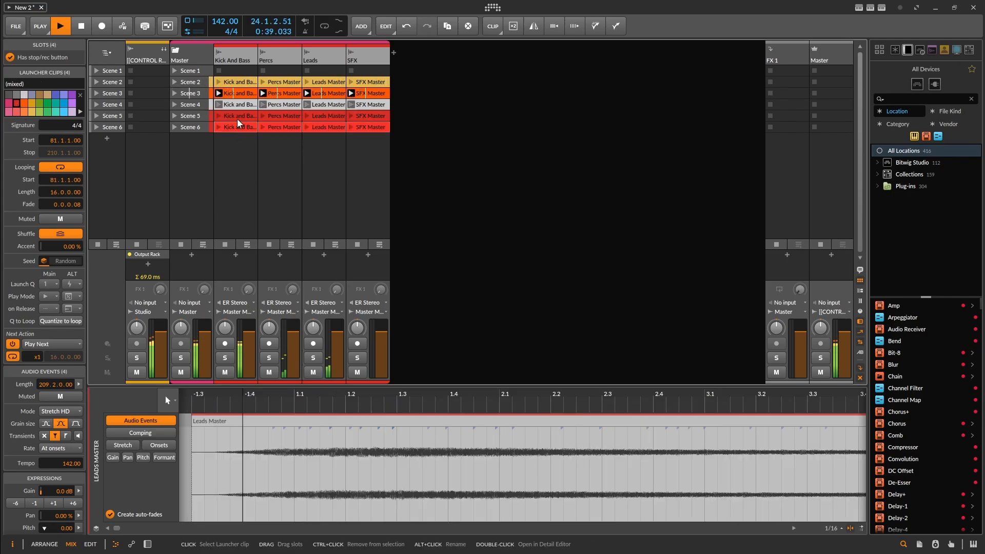
Add Scenes 7 to 9 and copy the Scene 6 clips, set to start at bar 97, into Scene 7
{"action": "left_click", "coordinate": [200, 127]}
{"action": "key", "text": "ctrl+d"}
{"action": "key", "text": "ctrl+d"}
{"action": "left_click", "coordinate": [235, 126], "text": "shift"}
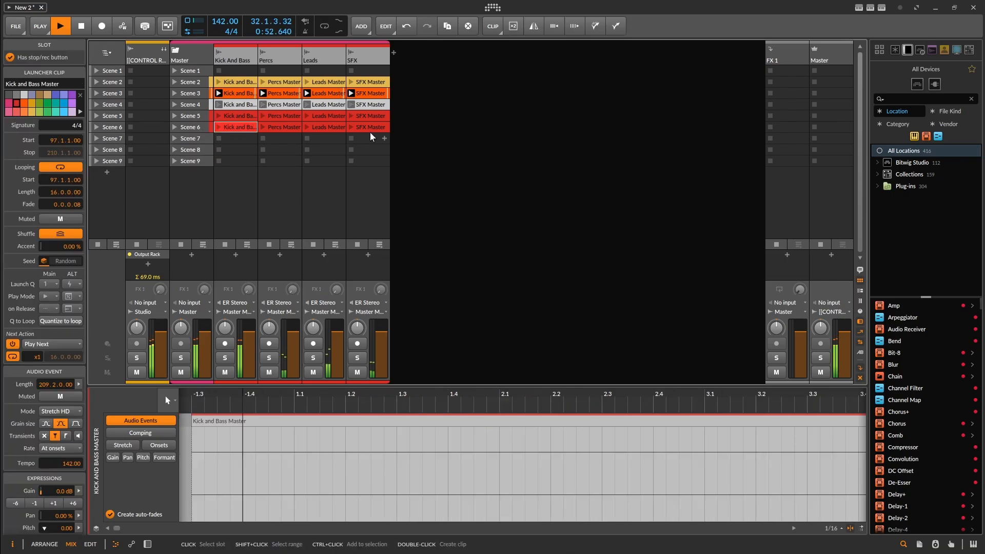
{"action": "left_click_drag", "start_coordinate": [236, 128], "coordinate": [238, 141]}
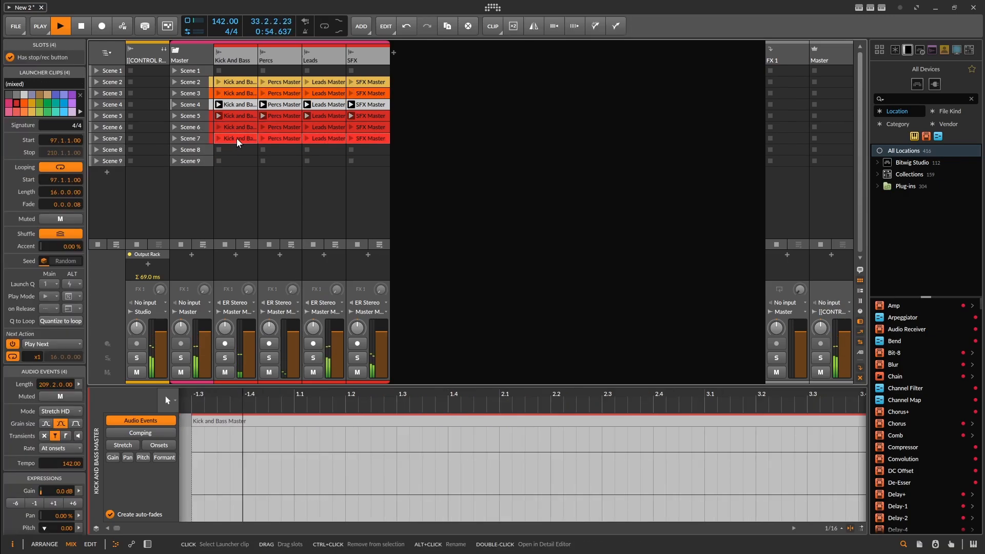
Set the start and loop start of the four Scene 7 clips to 113.1.1.00
{"action": "scroll", "coordinate": [549, 461], "scroll_direction": "down", "scroll_amount": 6}
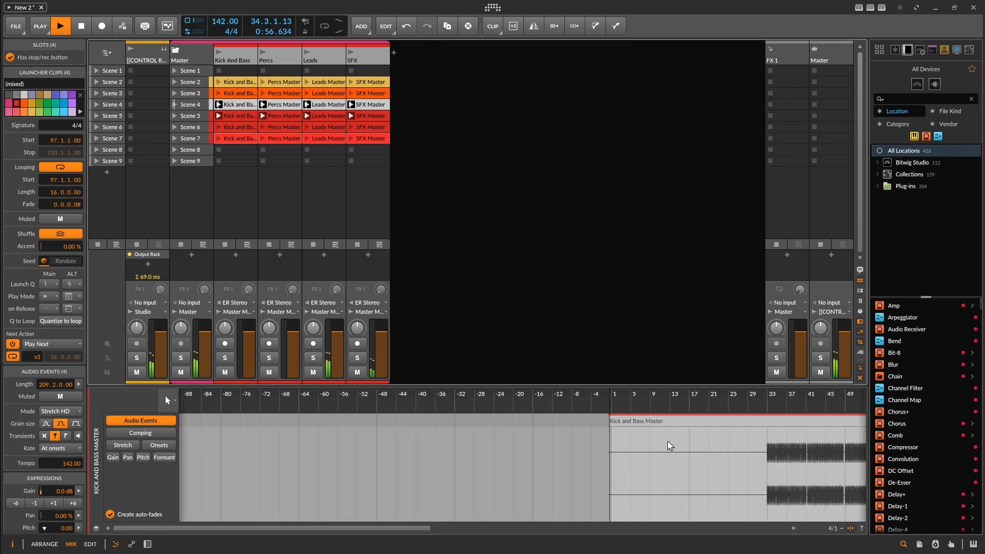
{"action": "left_click_drag", "start_coordinate": [728, 405], "coordinate": [707, 409]}
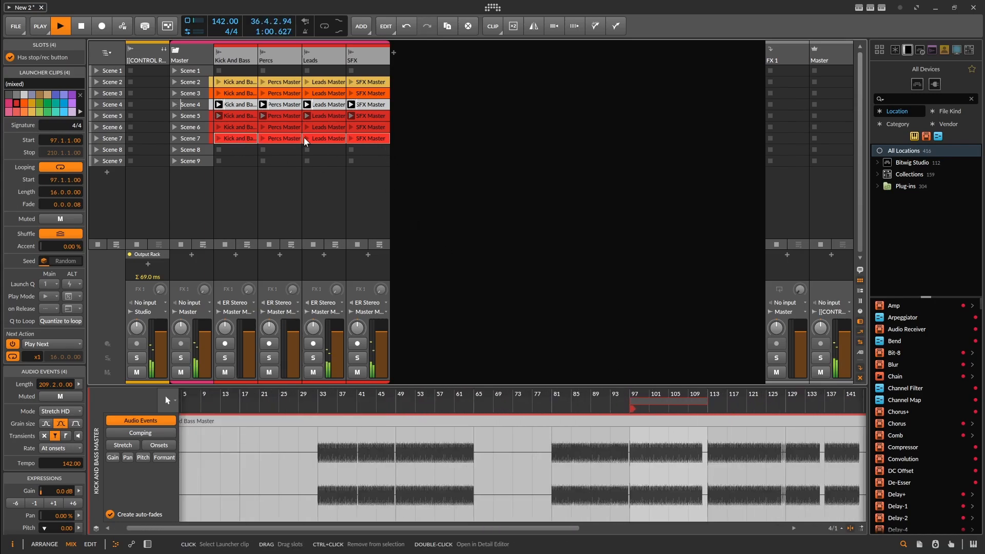
{"action": "left_click", "coordinate": [373, 136]}
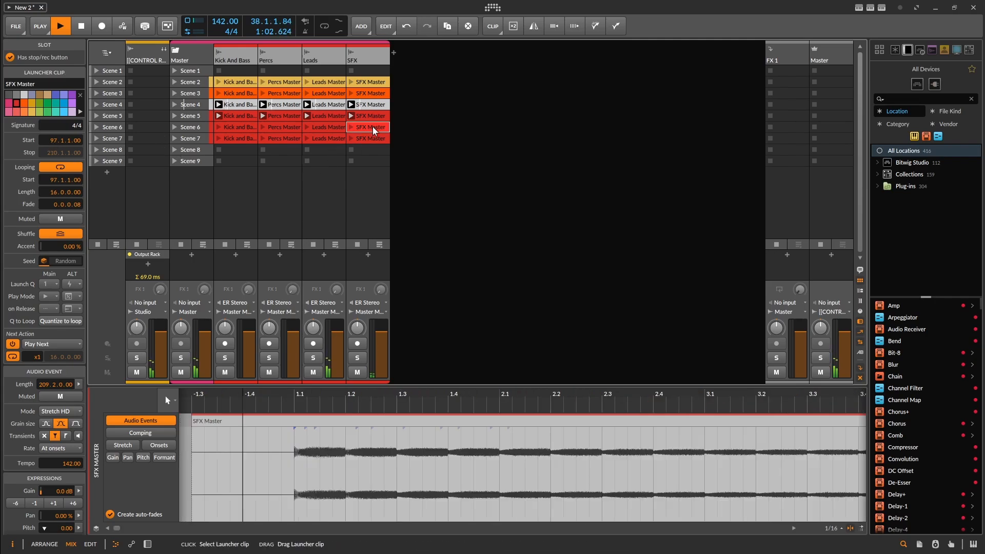
{"action": "left_click", "coordinate": [228, 138], "text": "shift"}
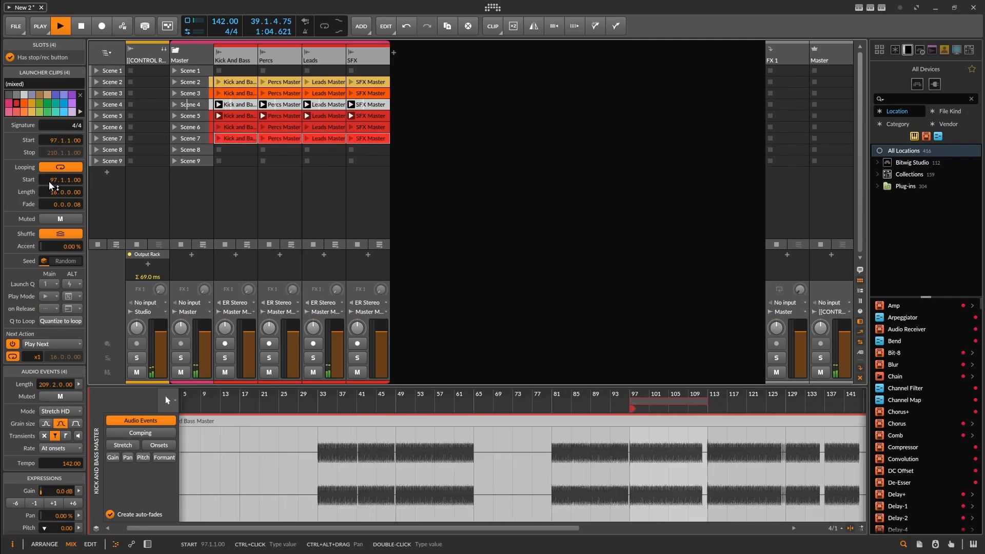
{"action": "left_click_drag", "start_coordinate": [56, 180], "coordinate": [51, 186]}
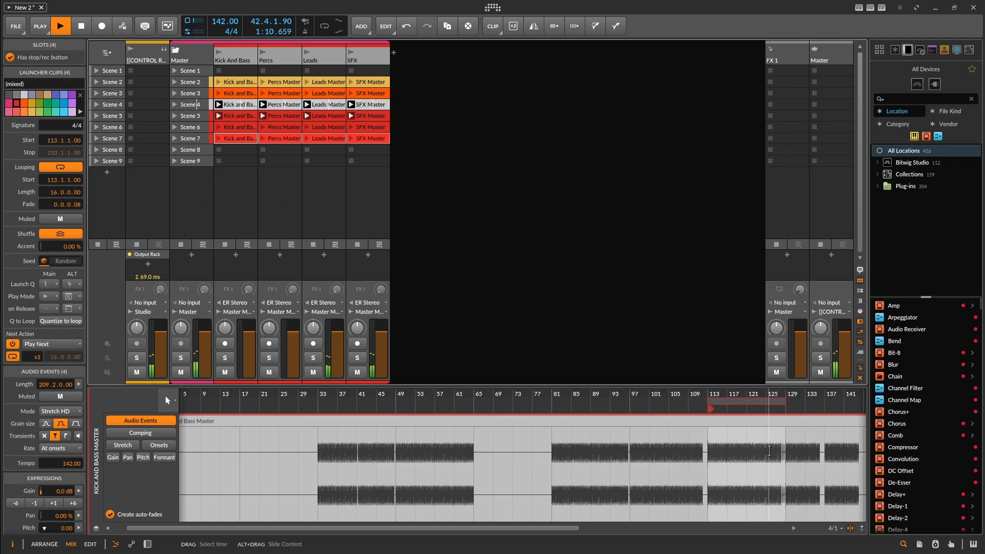
Check the loop region of the Scene 7 Percs clip and colour all four Scene 7 clips orange
{"action": "left_click", "coordinate": [276, 142]}
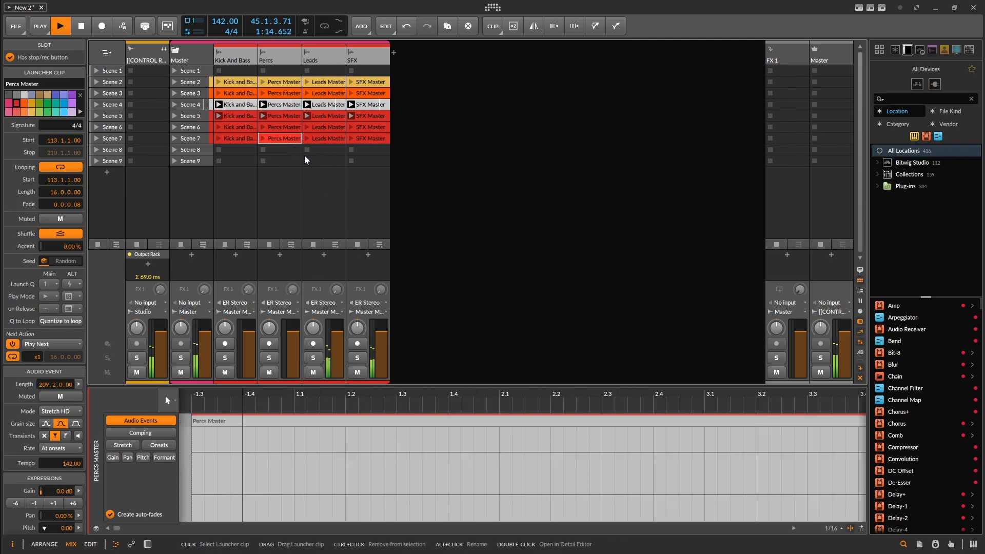
{"action": "scroll", "coordinate": [534, 466], "scroll_direction": "right", "scroll_amount": 10}
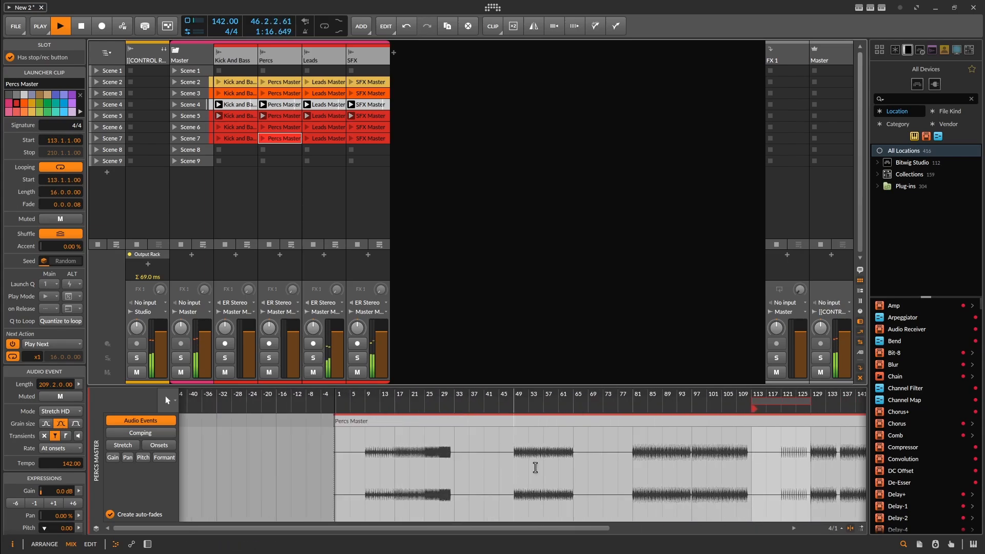
{"action": "scroll", "coordinate": [747, 468], "scroll_direction": "left", "scroll_amount": 3}
{"action": "scroll", "coordinate": [748, 468], "scroll_direction": "right", "scroll_amount": 3}
{"action": "left_click", "coordinate": [374, 141]}
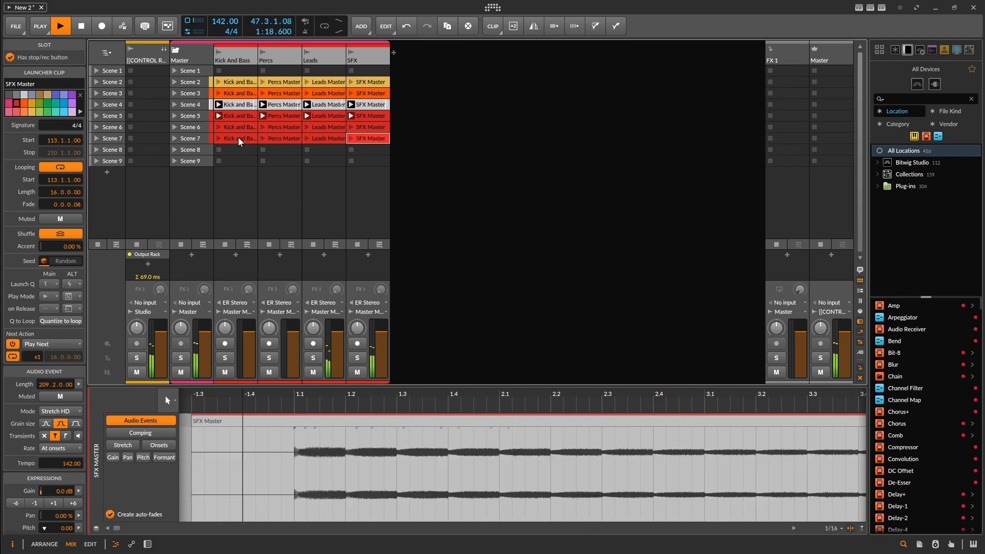
{"action": "left_click", "coordinate": [237, 139], "text": "shift"}
{"action": "left_click", "coordinate": [24, 103]}
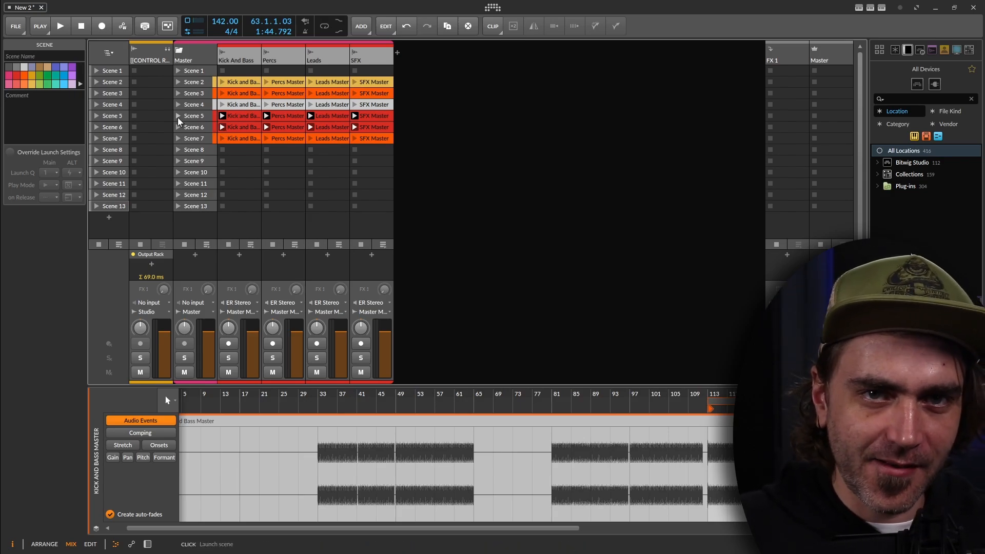
Copy the four red Scene 5 clips into the empty Scene 12
{"action": "left_click", "coordinate": [246, 116]}
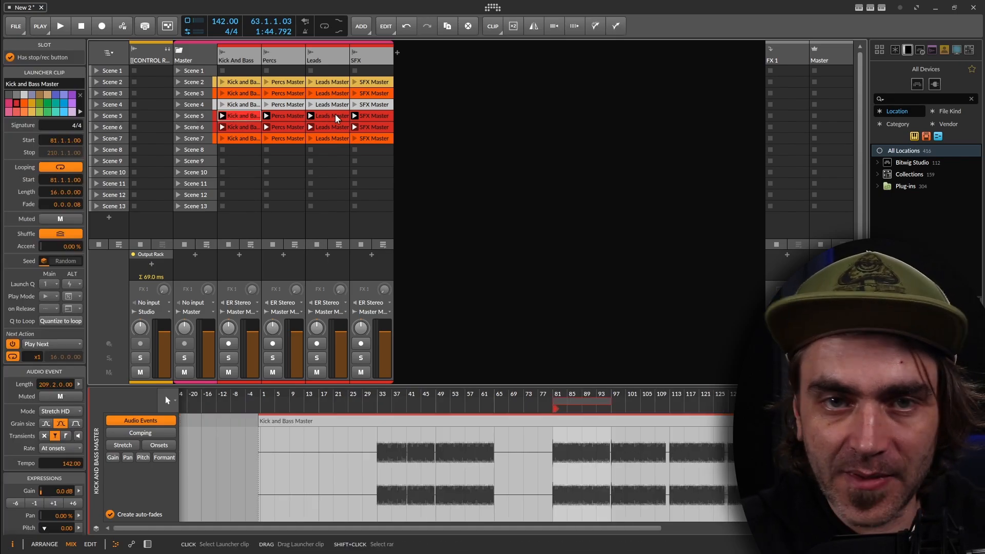
{"action": "left_click", "coordinate": [368, 114], "text": "shift"}
{"action": "mouse_move", "coordinate": [37, 358]}
{"action": "left_mouse_down"}
{"action": "mouse_move", "coordinate": [38, 343]}
{"action": "mouse_move", "coordinate": [36, 358]}
{"action": "left_mouse_up"}
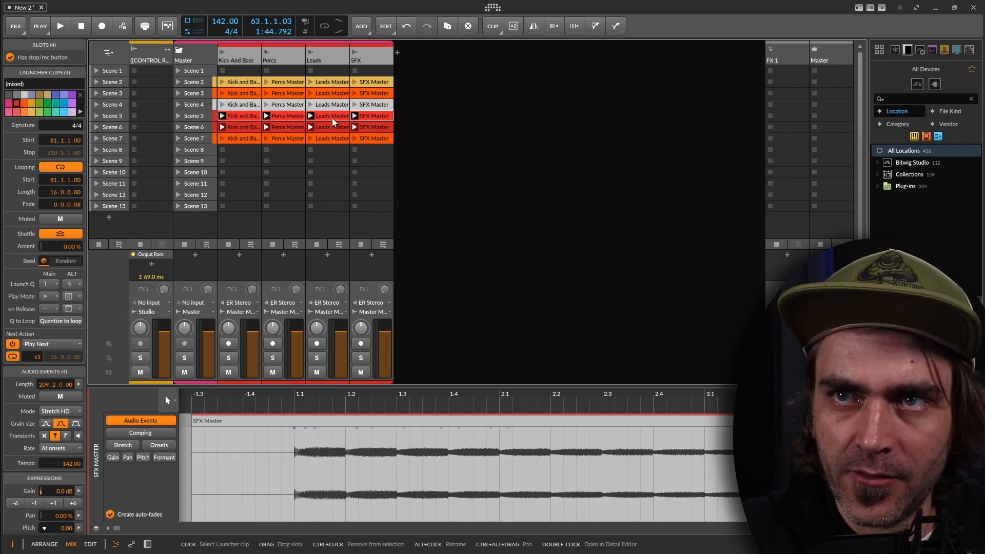
{"action": "left_click_drag", "start_coordinate": [245, 118], "coordinate": [242, 196]}
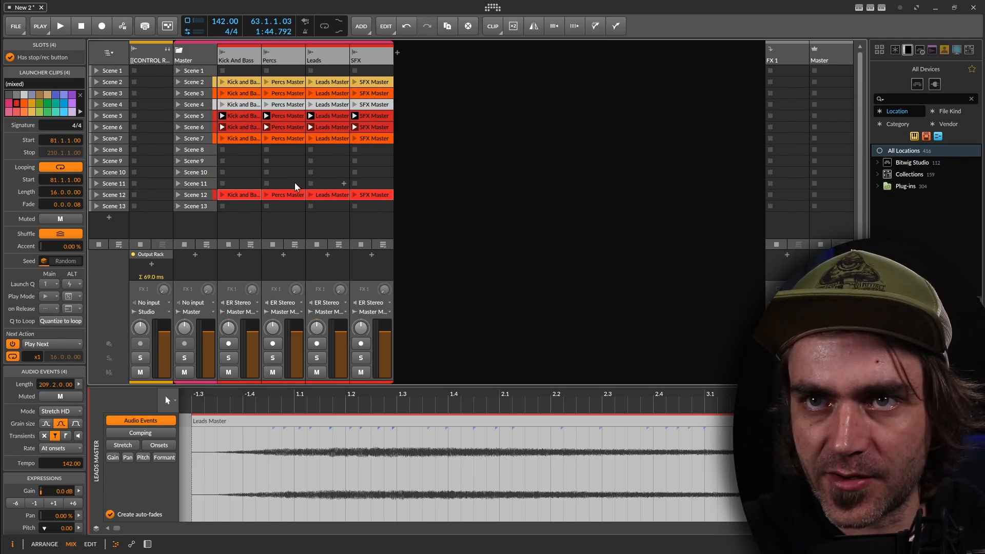
Colour the four Scene 12 clips purple to set them apart from the main sequence
{"action": "left_click", "coordinate": [237, 194]}
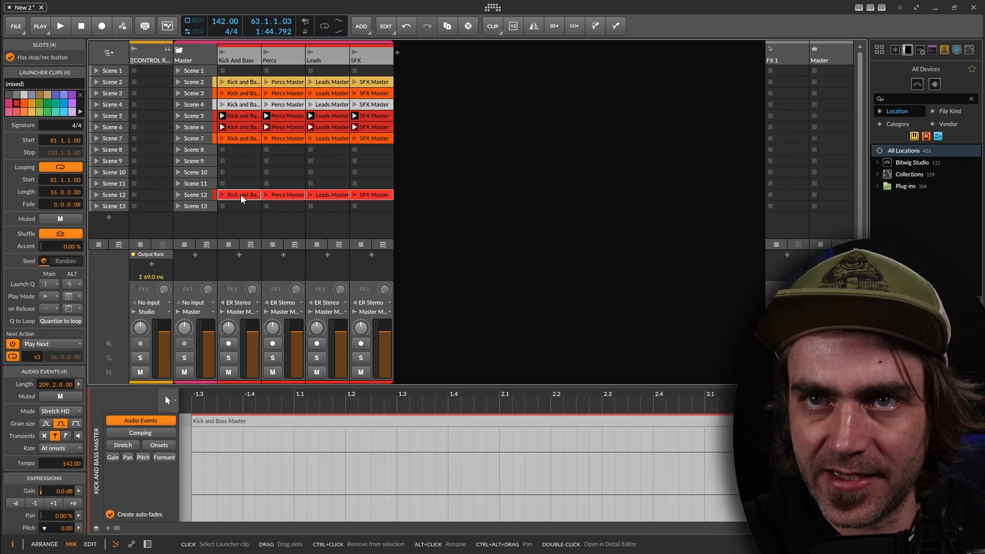
{"action": "left_click", "coordinate": [373, 115], "text": "shift"}
{"action": "left_click", "coordinate": [377, 192]}
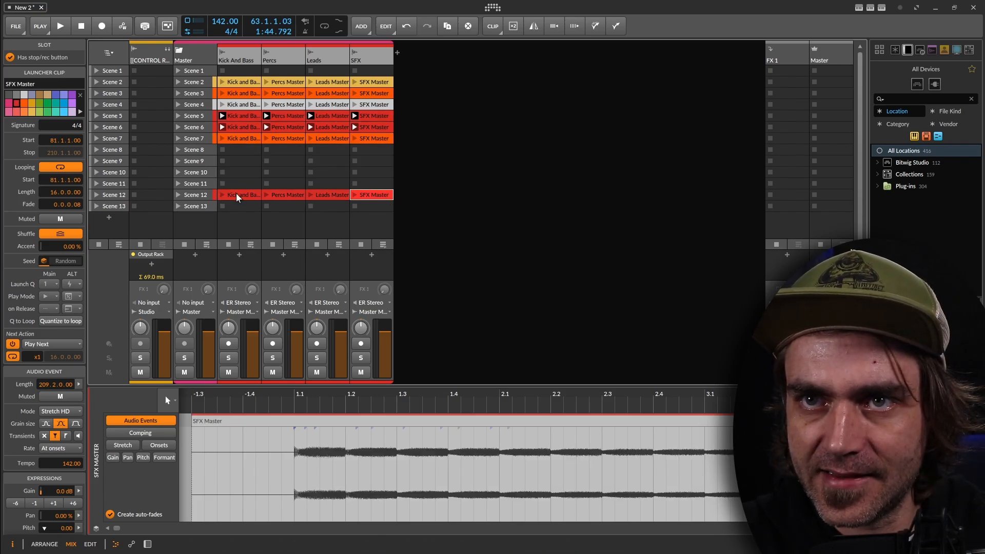
{"action": "left_click", "coordinate": [235, 193], "text": "shift"}
{"action": "left_click", "coordinate": [72, 103]}
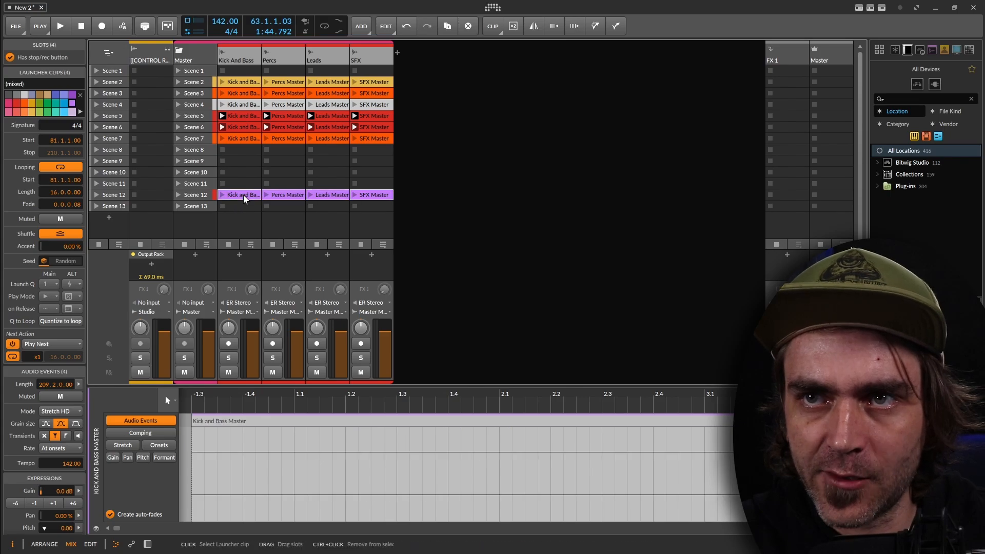
Disable the next action on all four Scene 12 clips, and check the setting on the Leads and Kick and Bass clips
{"action": "left_click", "coordinate": [12, 344]}
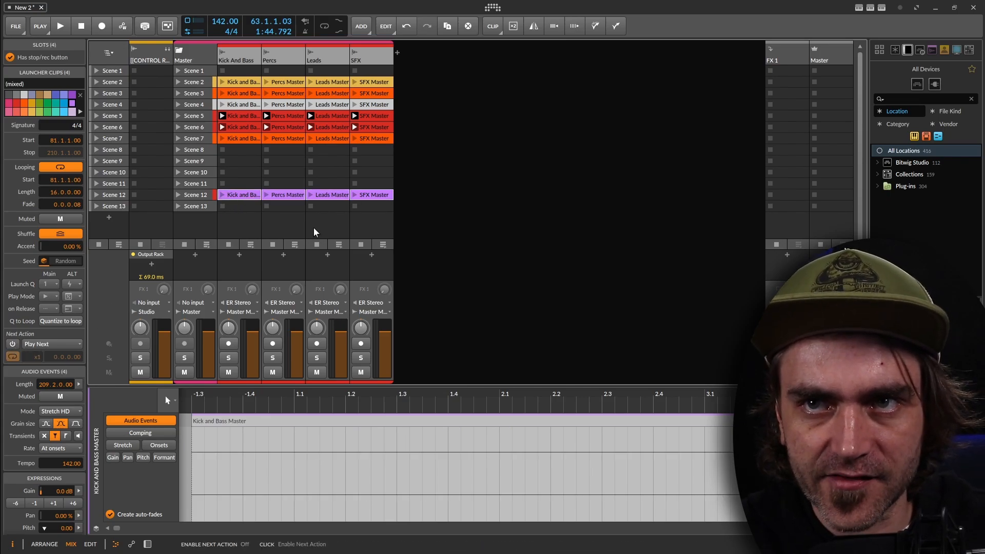
{"action": "left_click", "coordinate": [333, 195]}
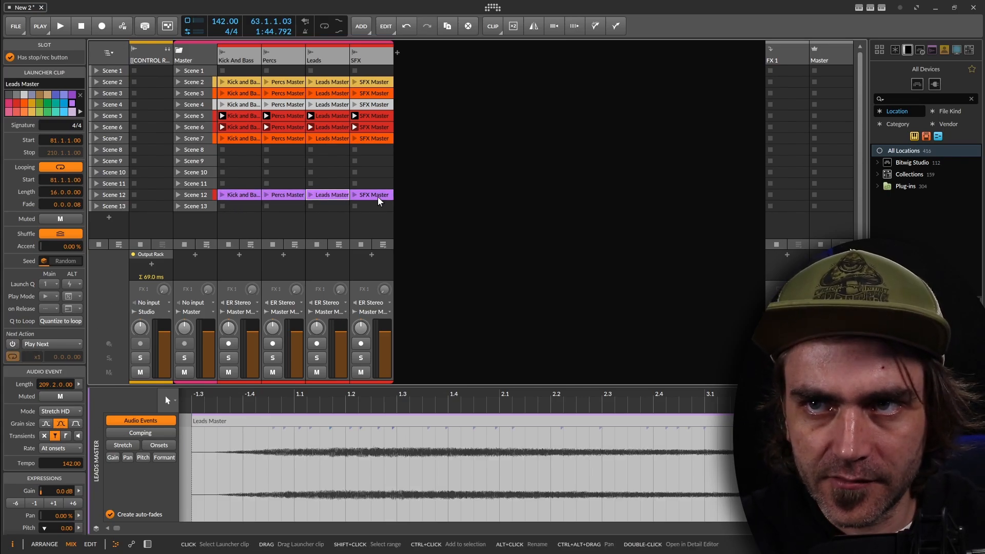
{"action": "left_click", "coordinate": [236, 197]}
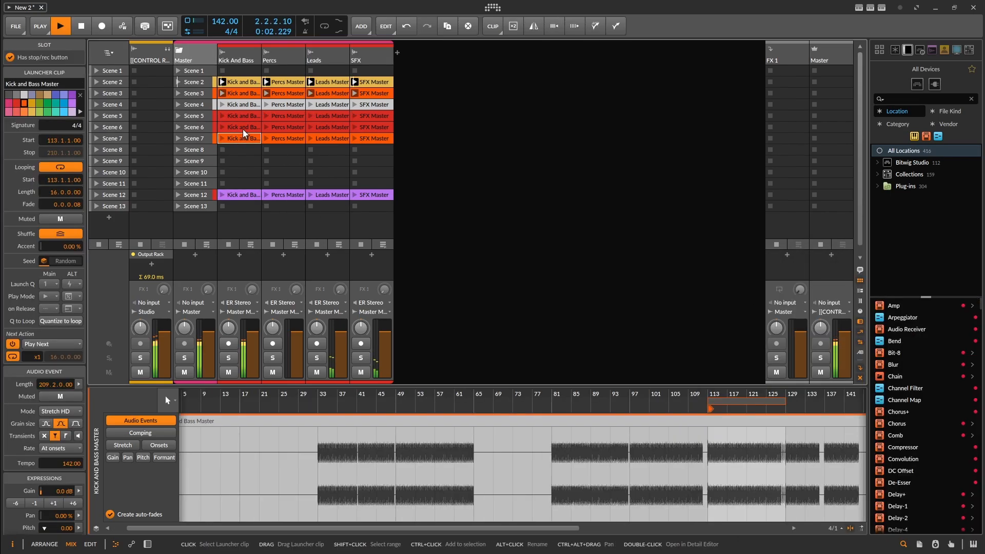
Copy the Scene 7 clips into Scene 8, with start and loop start at 129.1.1.00, and colour them yellow
{"action": "left_click_drag", "start_coordinate": [385, 138], "coordinate": [237, 154]}
{"action": "key", "text": "ctrl+d"}
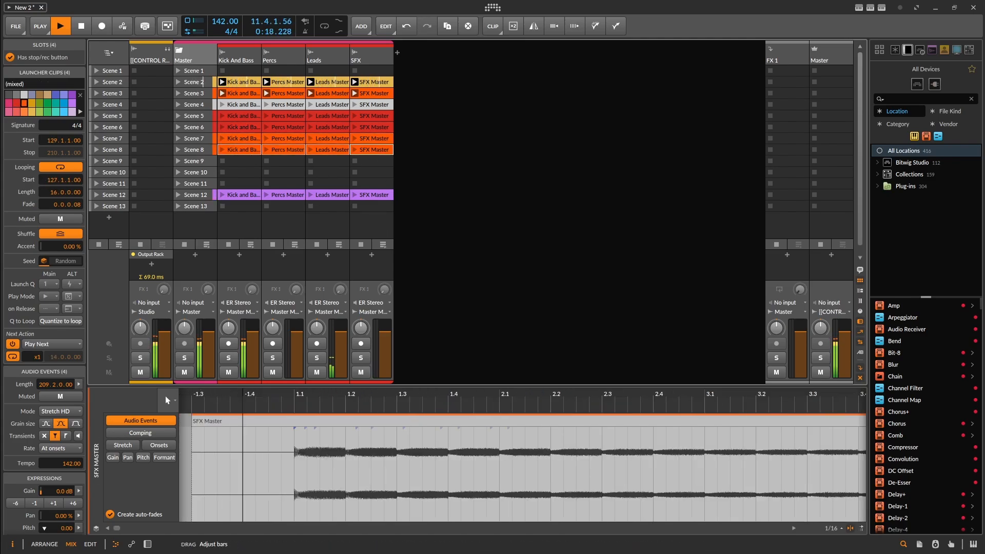
{"action": "left_click_drag", "start_coordinate": [385, 149], "coordinate": [241, 152]}
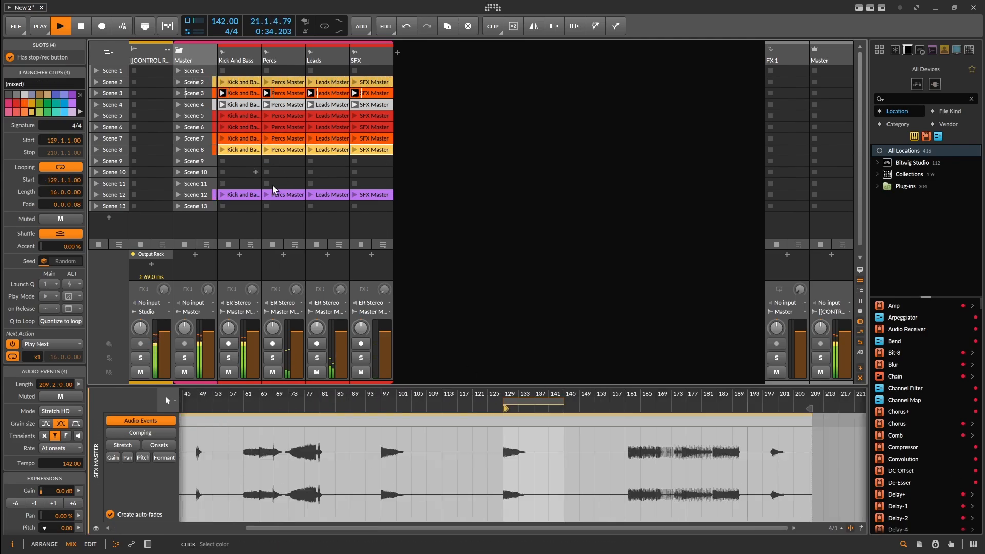
Duplicate the Scene 8 clips into Scene 9 with start and loop start at 145.1.1.00, and stop playback
{"action": "key", "text": "ctrl+d"}
{"action": "scroll", "coordinate": [464, 457], "scroll_direction": "down", "scroll_amount": 5}
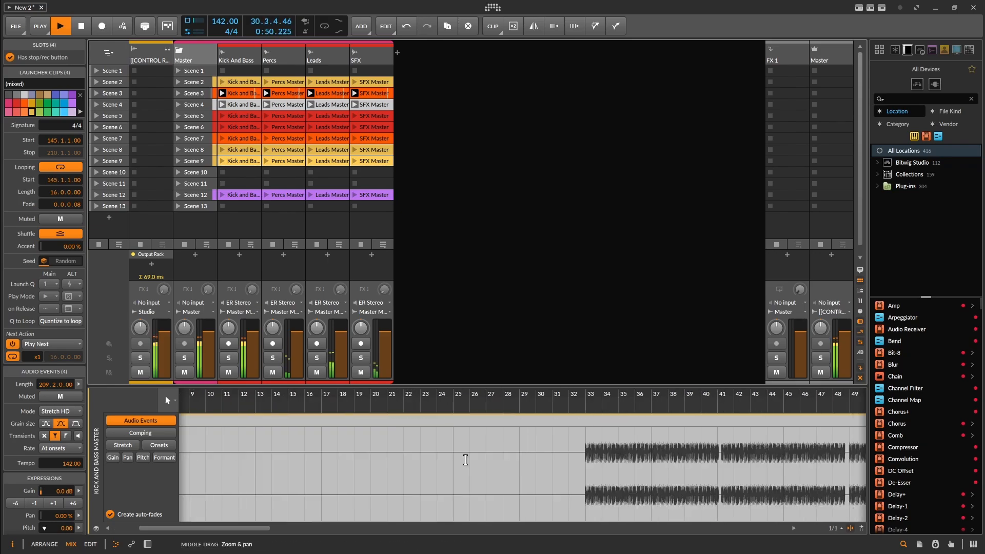
{"action": "left_click", "coordinate": [247, 155]}
{"action": "scroll", "coordinate": [660, 485], "scroll_direction": "up", "scroll_amount": 3}
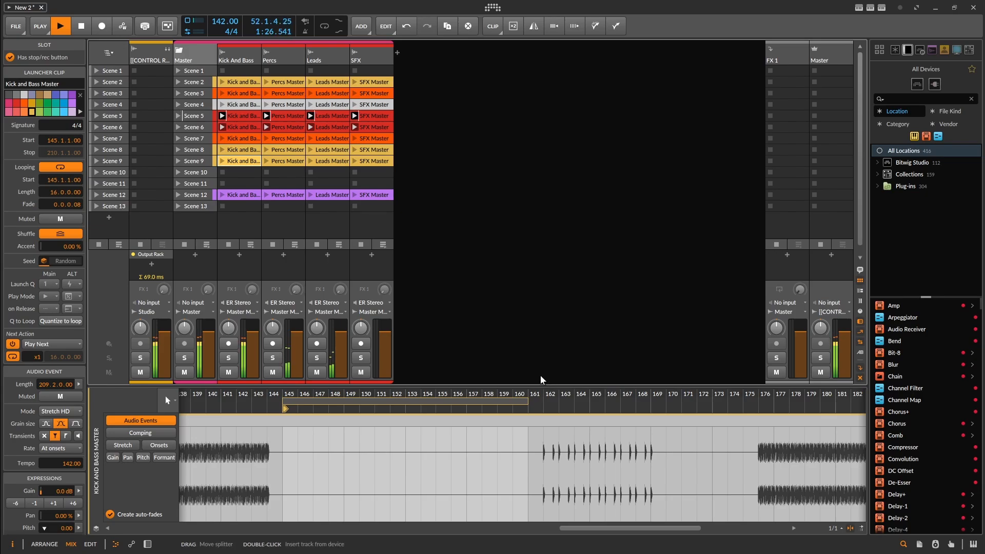
{"action": "key", "text": "space"}
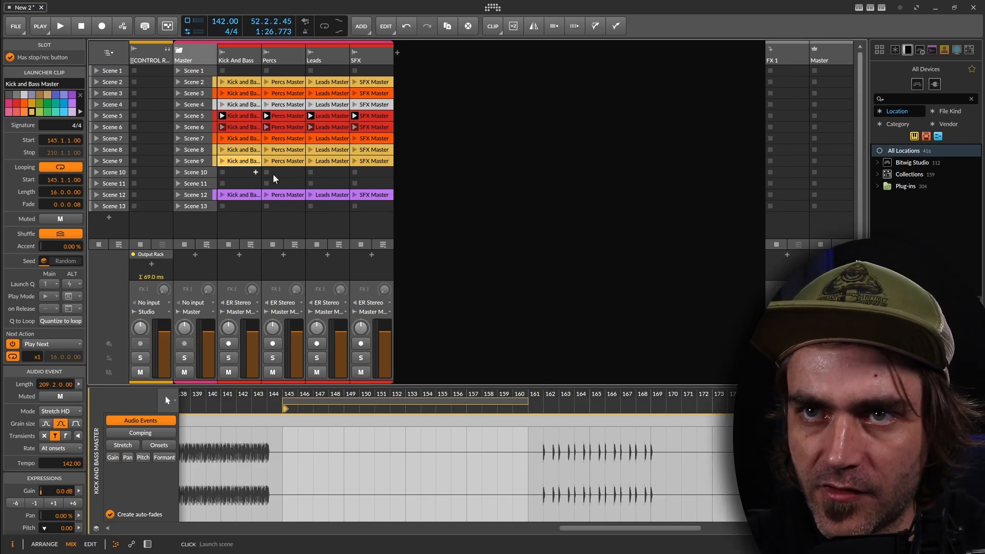
Compare the Scene 9 Leads and Kick and Bass waveforms within and after the loop region starting at bar 145
{"action": "left_click", "coordinate": [337, 163]}
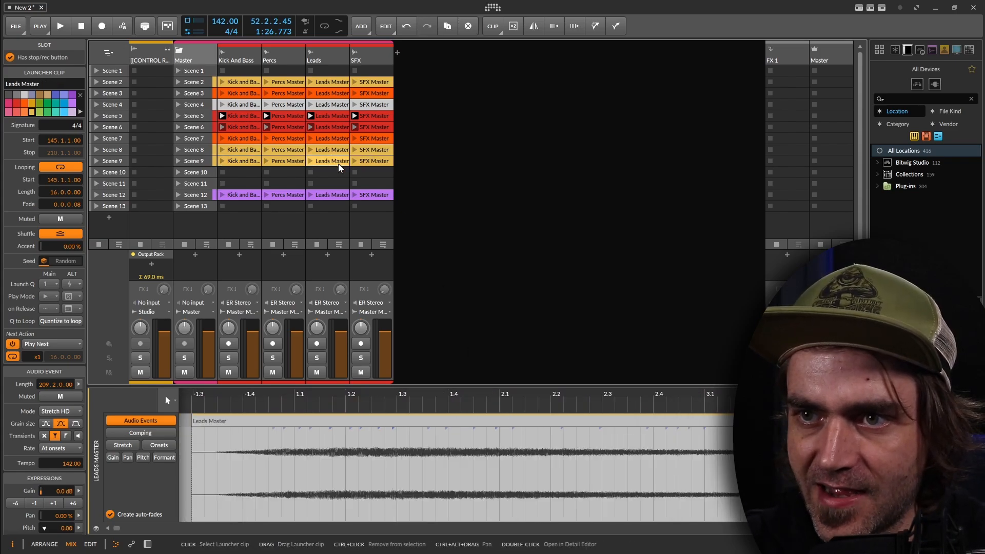
{"action": "scroll", "coordinate": [650, 480], "scroll_direction": "down", "scroll_amount": 10}
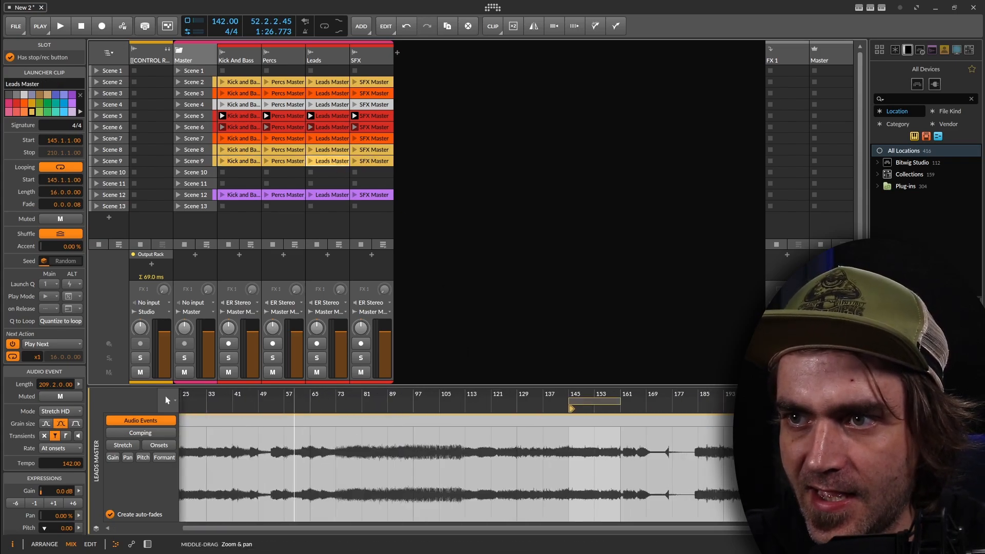
{"action": "scroll", "coordinate": [553, 459], "scroll_direction": "up", "scroll_amount": 5}
{"action": "scroll", "coordinate": [588, 455], "scroll_direction": "right", "scroll_amount": 4}
{"action": "scroll", "coordinate": [526, 469], "scroll_direction": "down", "scroll_amount": 3}
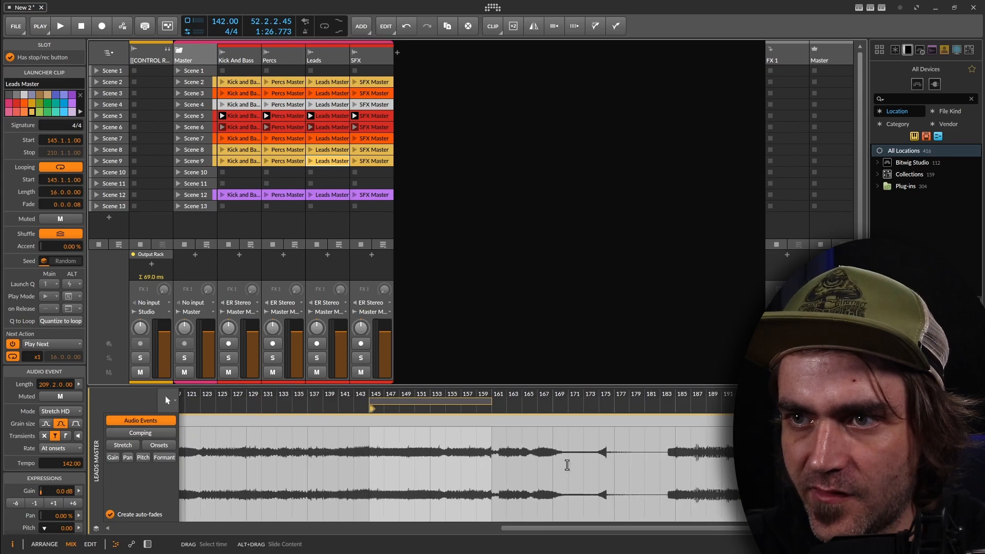
{"action": "left_click", "coordinate": [247, 161]}
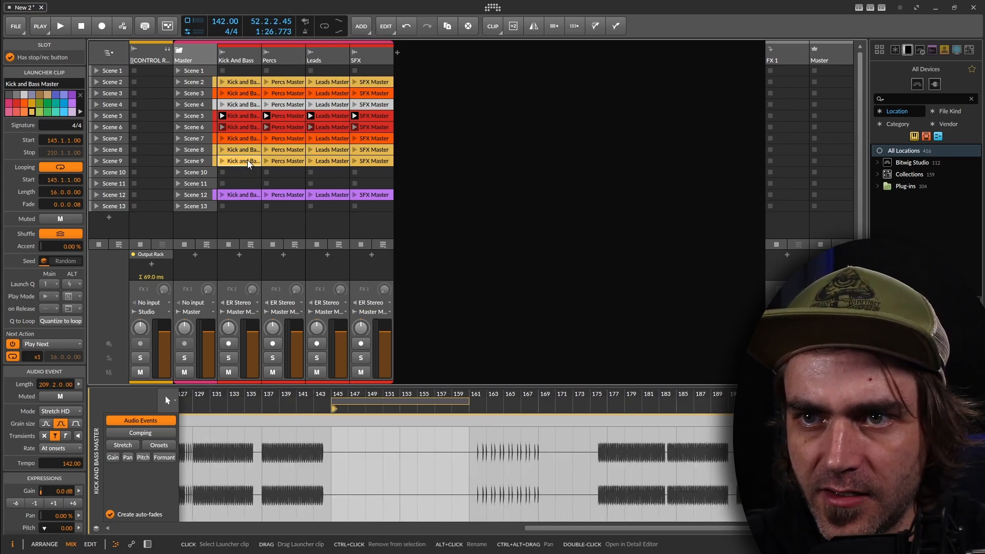
{"action": "left_click", "coordinate": [316, 161]}
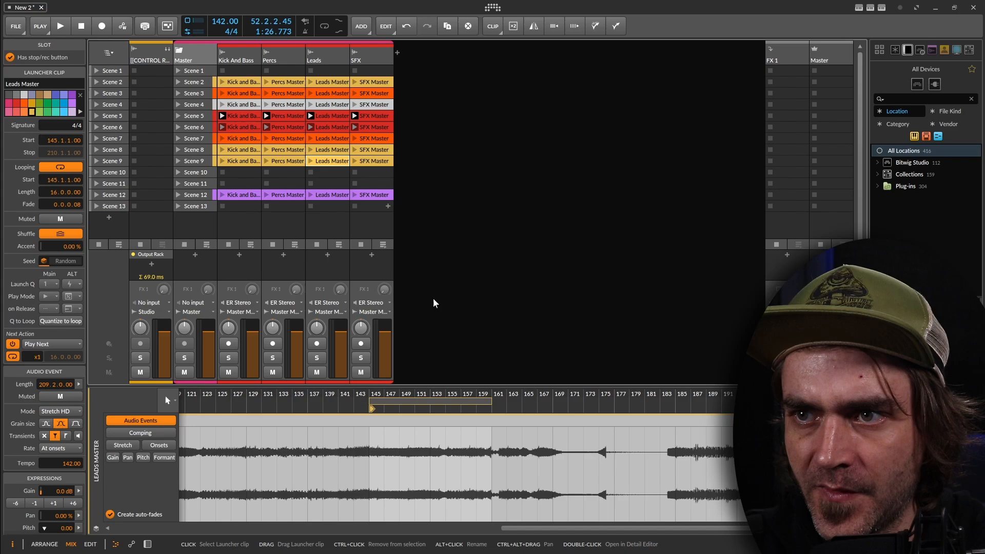
{"action": "scroll", "coordinate": [619, 423], "scroll_direction": "up", "scroll_amount": 3}
{"action": "left_click", "coordinate": [591, 459]}
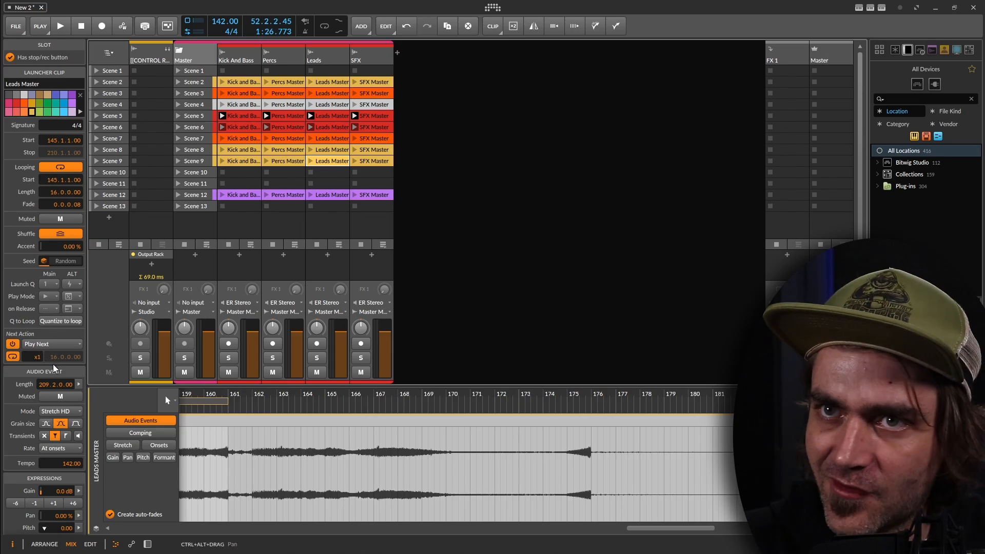
{"action": "left_click", "coordinate": [239, 161]}
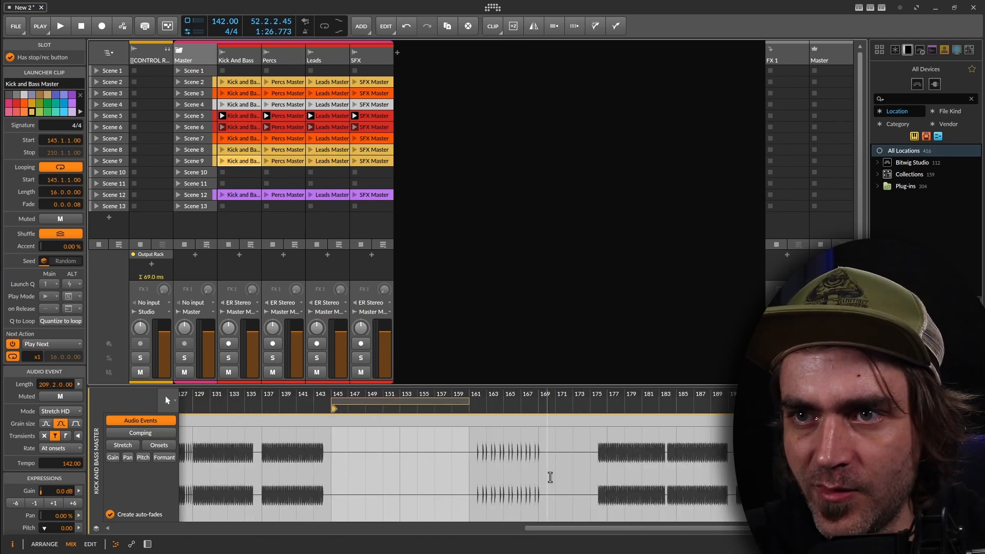
{"action": "scroll", "coordinate": [607, 433], "scroll_direction": "up", "scroll_amount": 3}
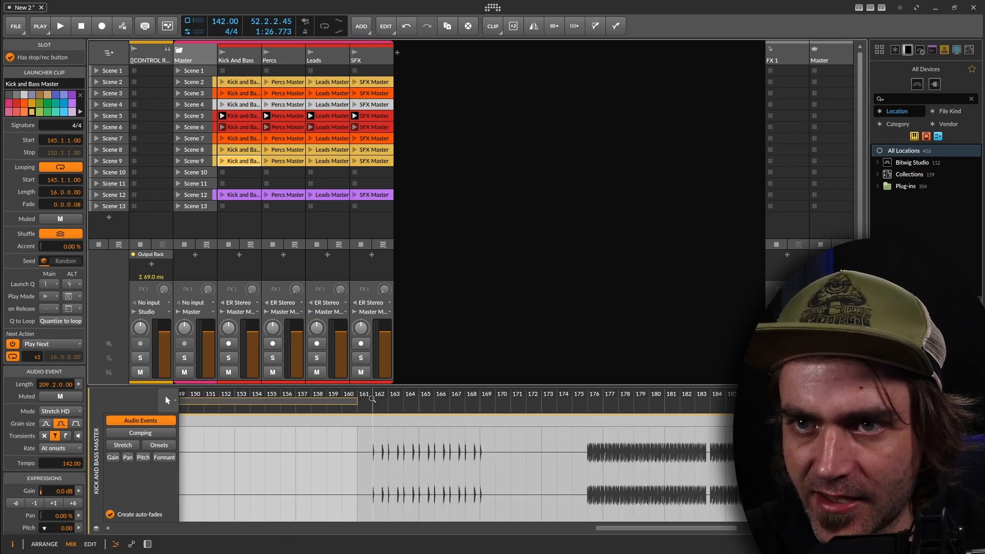
Extend the loops of the Scene 9 Kick and Bass, Percs and Leads clips to 31 bars, ending at bar 176
{"action": "left_click_drag", "start_coordinate": [364, 401], "coordinate": [588, 401]}
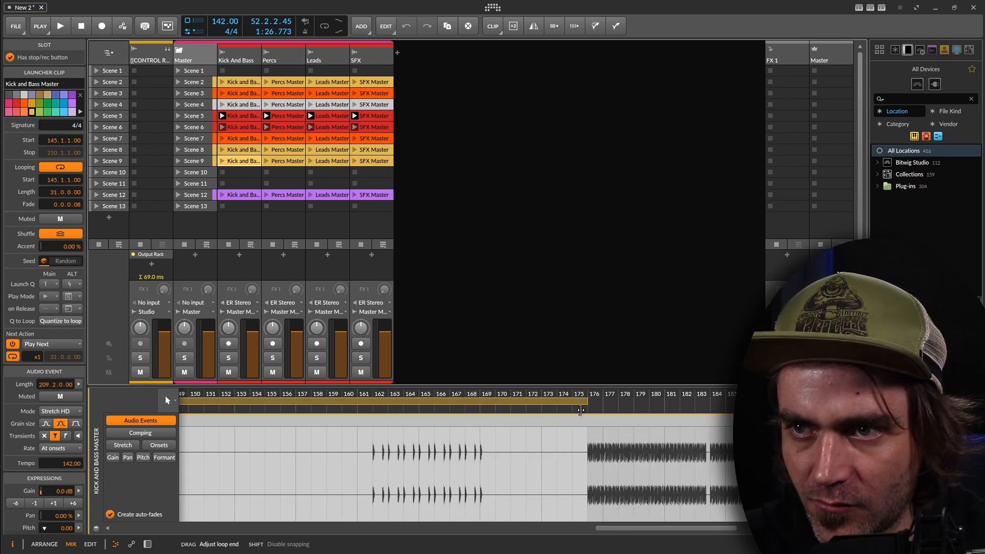
{"action": "left_click", "coordinate": [282, 162]}
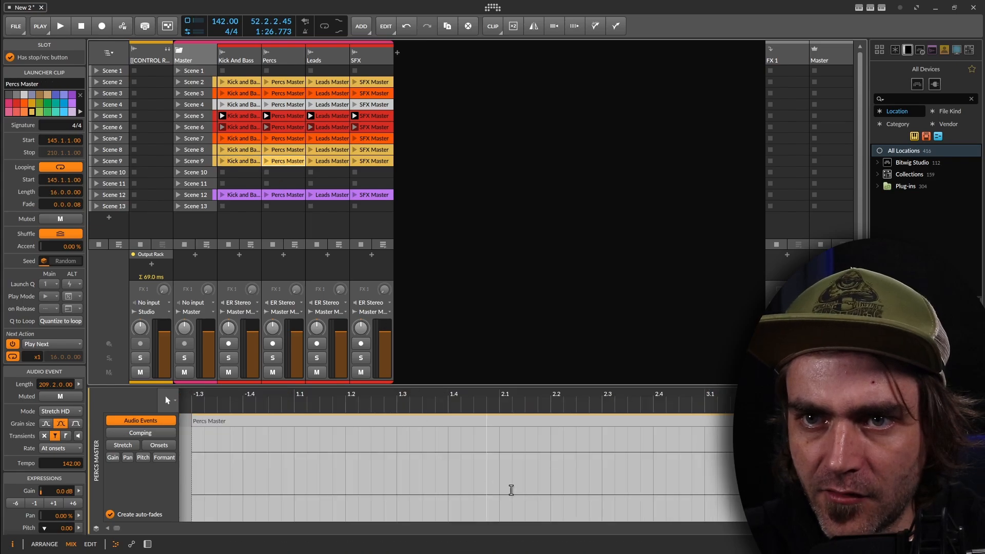
{"action": "scroll", "coordinate": [610, 440], "scroll_direction": "right", "scroll_amount": 15}
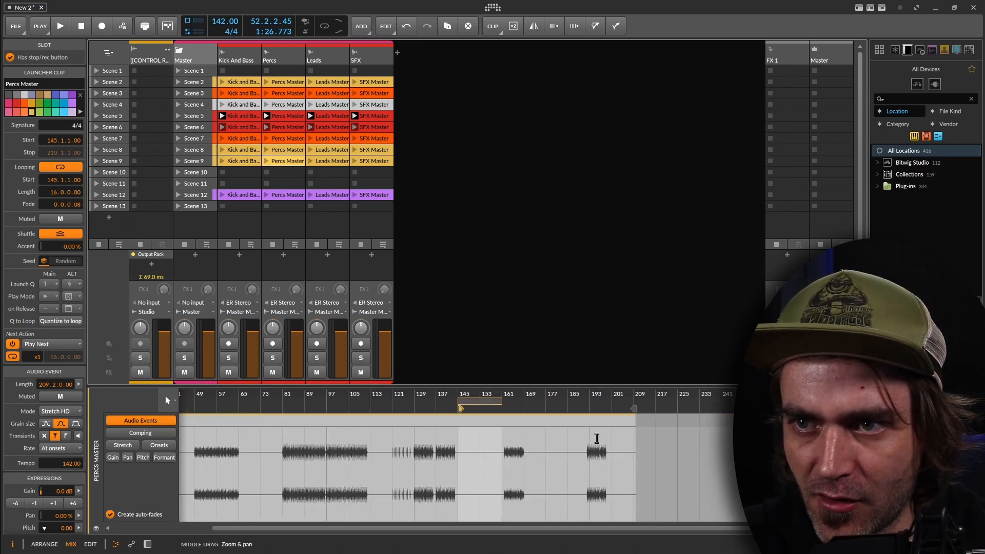
{"action": "scroll", "coordinate": [497, 451], "scroll_direction": "up", "scroll_amount": 3}
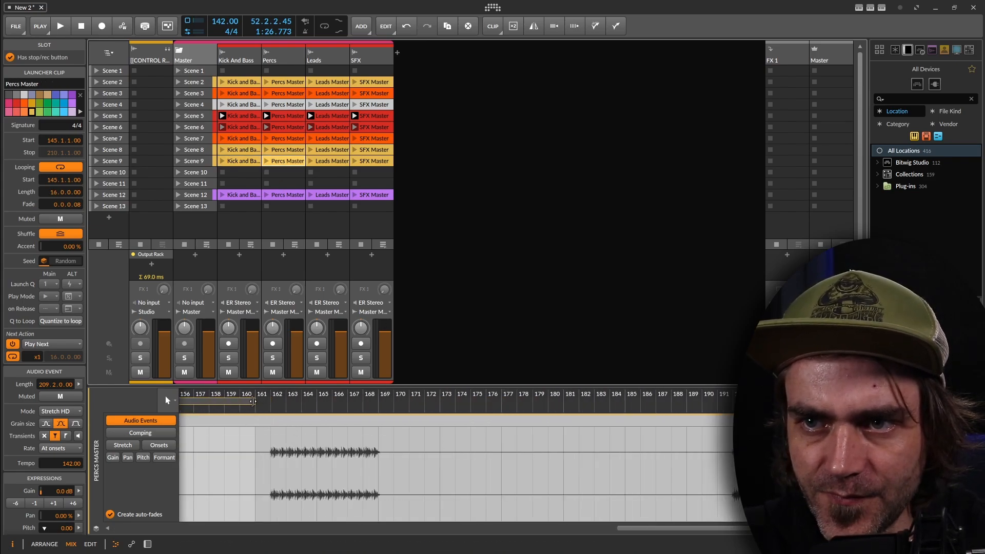
{"action": "left_click_drag", "start_coordinate": [254, 402], "coordinate": [487, 401]}
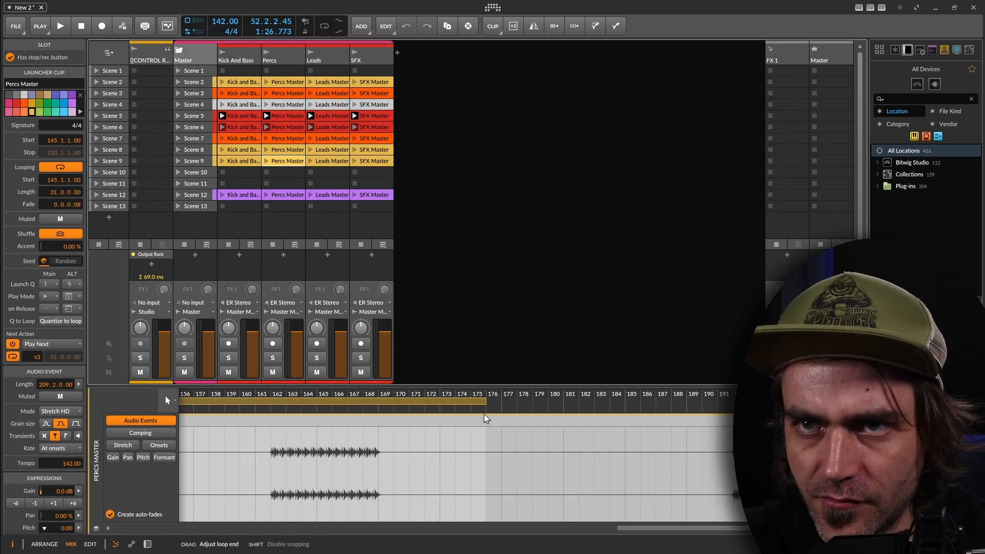
{"action": "left_click", "coordinate": [328, 162]}
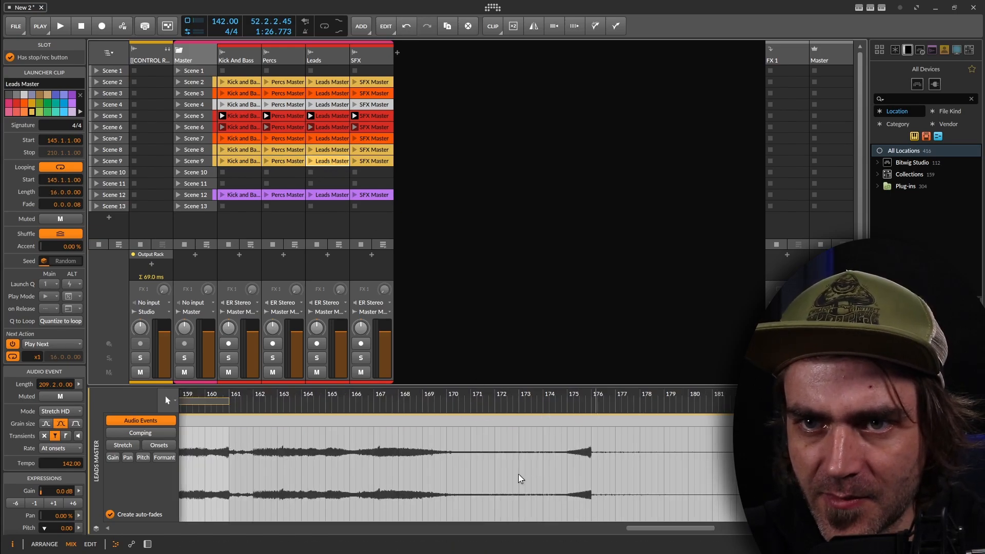
{"action": "scroll", "coordinate": [518, 474], "scroll_direction": "down", "scroll_amount": 2}
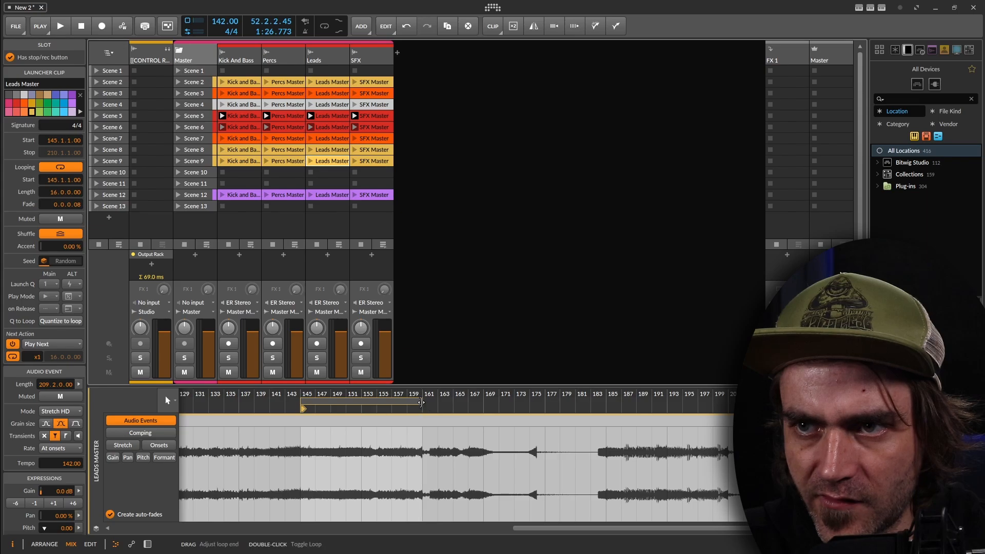
{"action": "left_click_drag", "start_coordinate": [420, 402], "coordinate": [535, 401]}
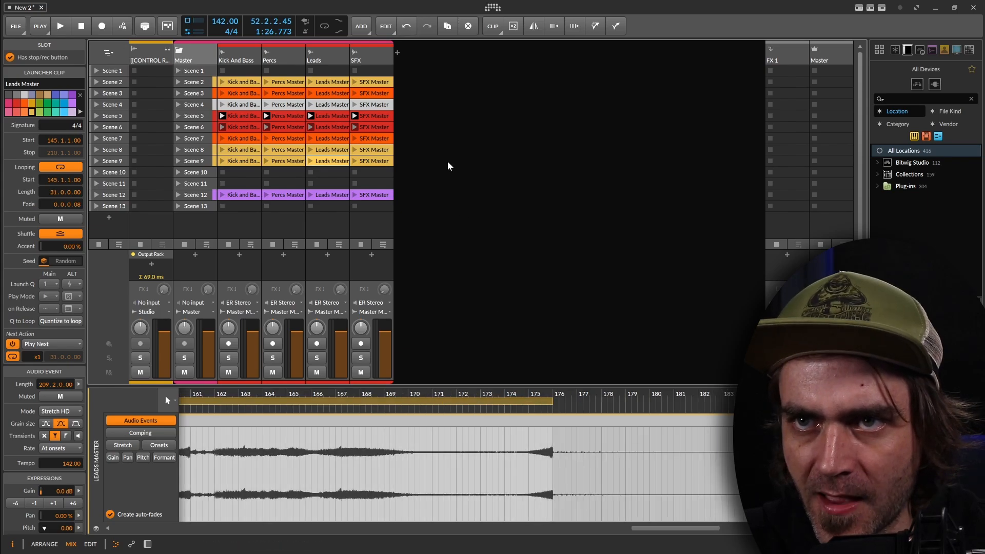
Extend the loop of the Scene 9 SFX clip to 31 bars, ending at bar 176
{"action": "left_click", "coordinate": [371, 160]}
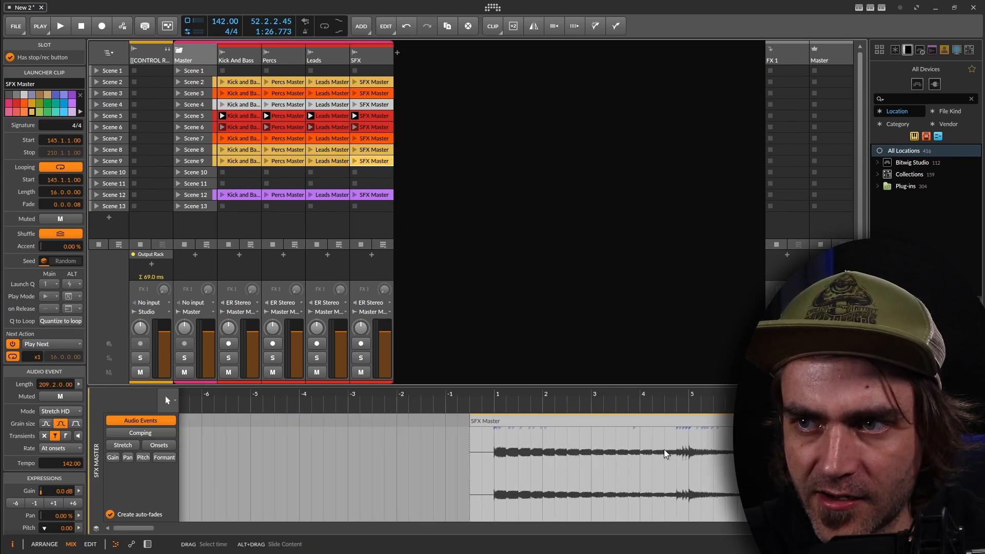
{"action": "left_click_drag", "start_coordinate": [353, 461], "coordinate": [449, 457]}
{"action": "left_click_drag", "start_coordinate": [590, 456], "coordinate": [263, 455]}
{"action": "left_click_drag", "start_coordinate": [651, 451], "coordinate": [284, 449]}
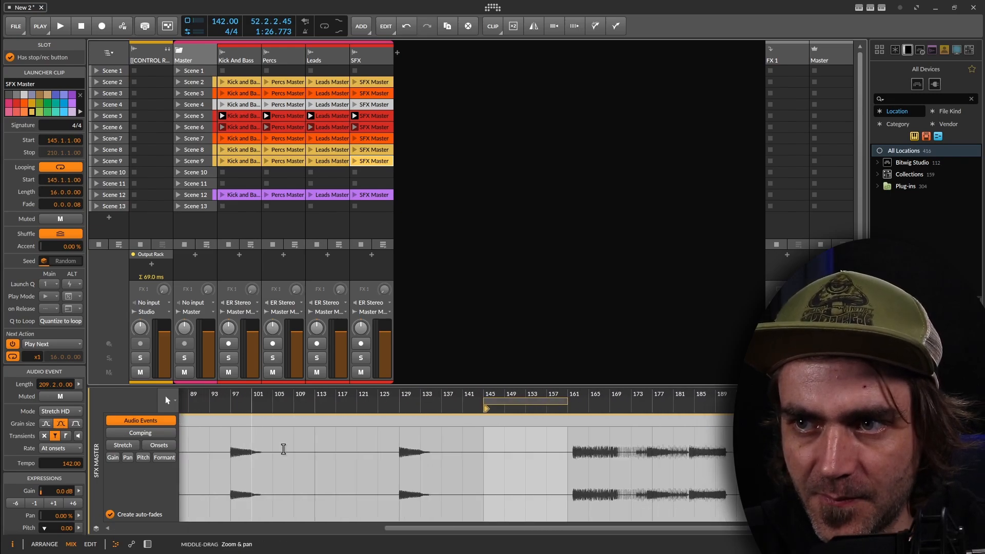
{"action": "scroll", "coordinate": [605, 438], "scroll_direction": "up", "scroll_amount": 5}
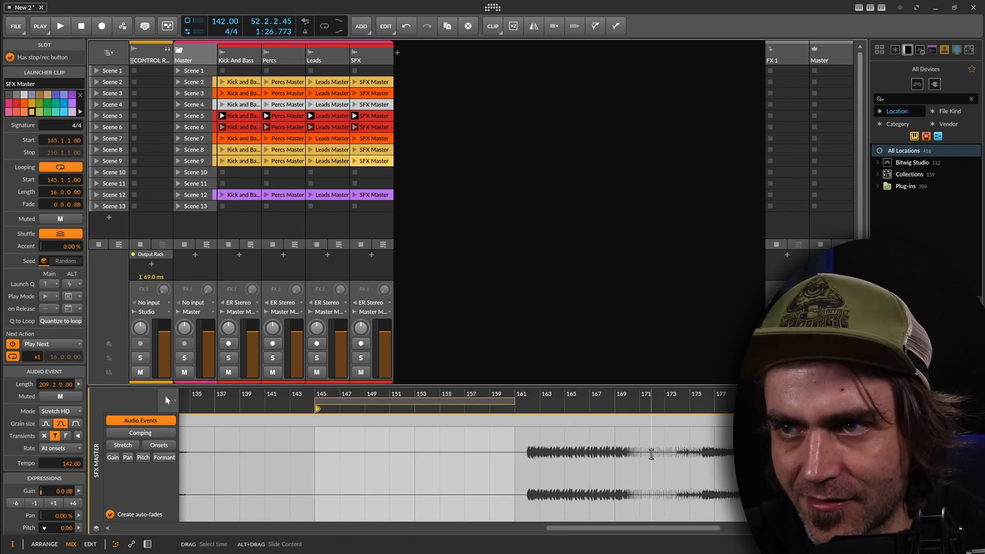
{"action": "left_click_drag", "start_coordinate": [547, 402], "coordinate": [446, 402]}
{"action": "scroll", "coordinate": [545, 459], "scroll_direction": "up", "scroll_amount": 3}
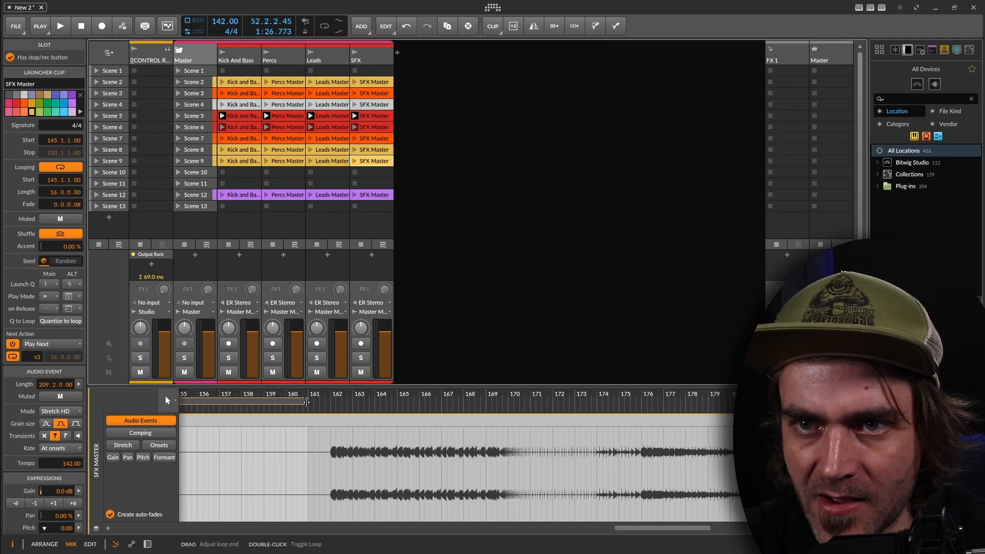
{"action": "left_click_drag", "start_coordinate": [314, 404], "coordinate": [641, 405]}
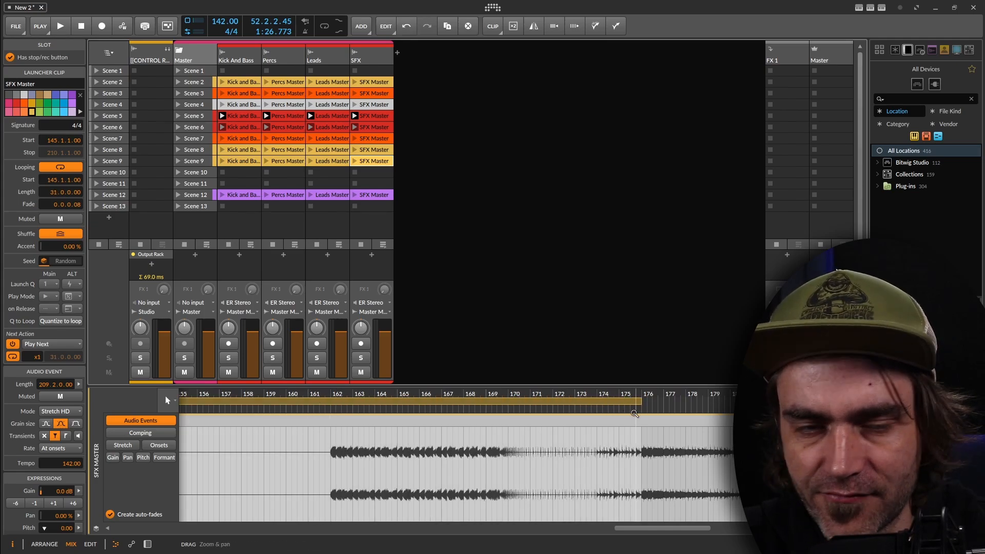
Colour all four Scene 9 clips light grey
{"action": "left_click", "coordinate": [246, 160]}
{"action": "left_click", "coordinate": [388, 159], "text": "shift"}
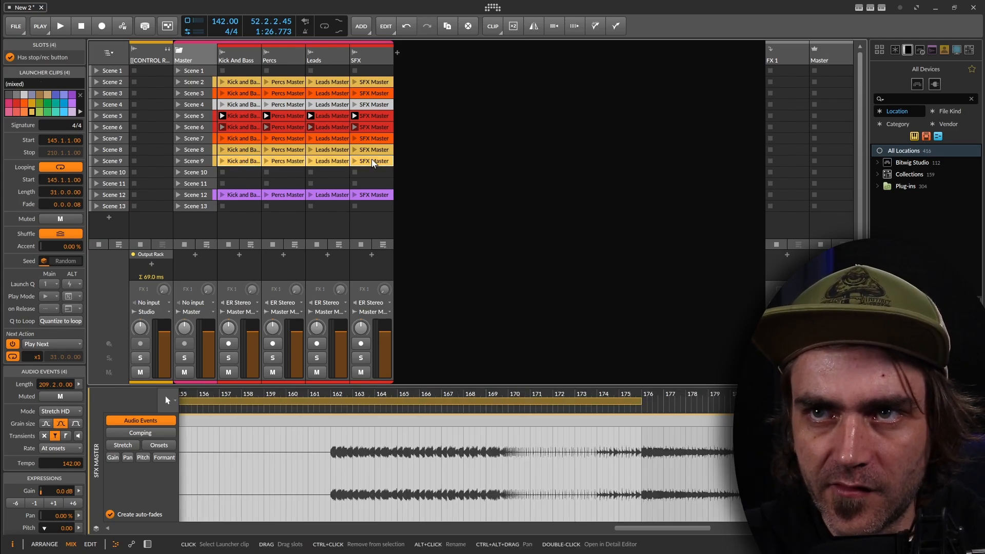
{"action": "left_click", "coordinate": [24, 96]}
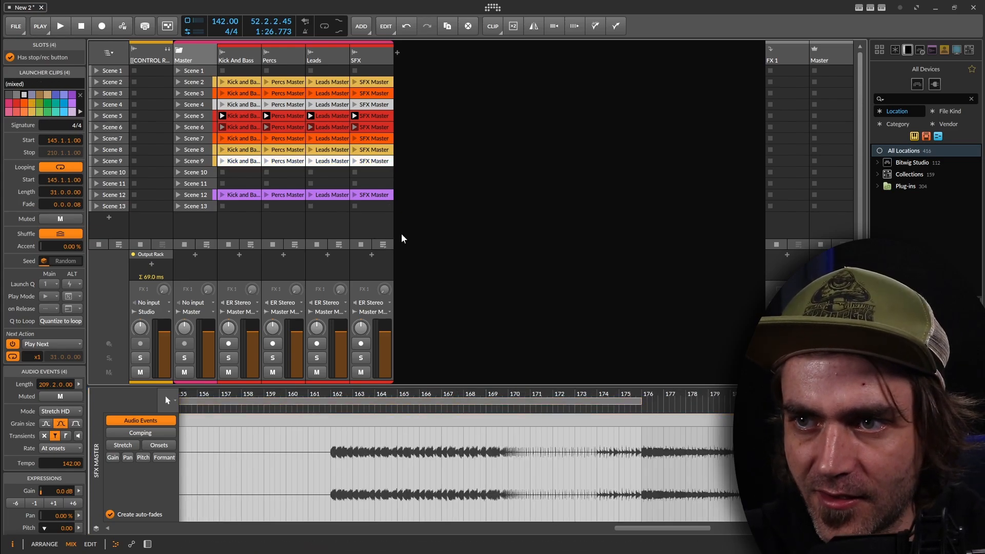
{"action": "scroll", "coordinate": [596, 475], "scroll_direction": "down", "scroll_amount": 3}
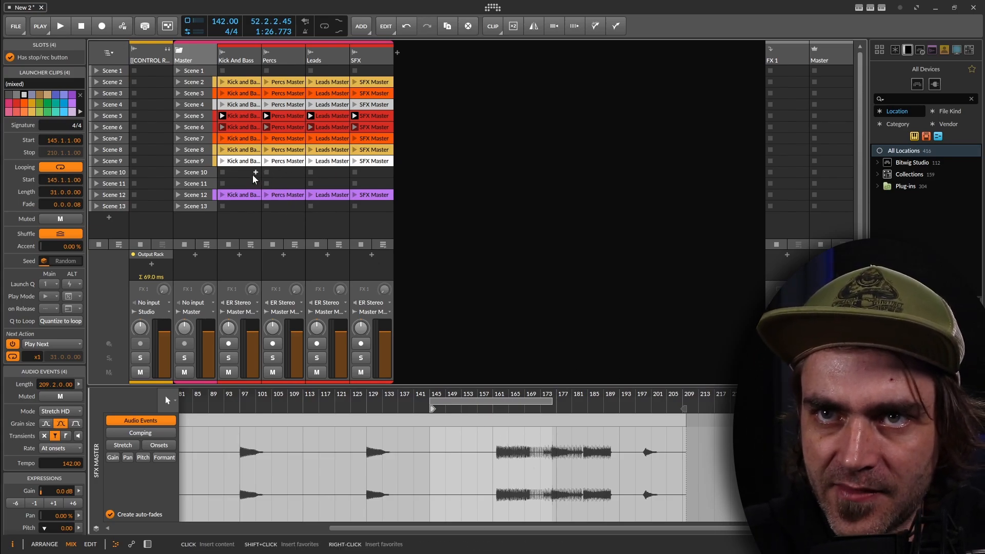
Duplicate the four Scene 9 clips into Scene 10
{"action": "left_click", "coordinate": [239, 162]}
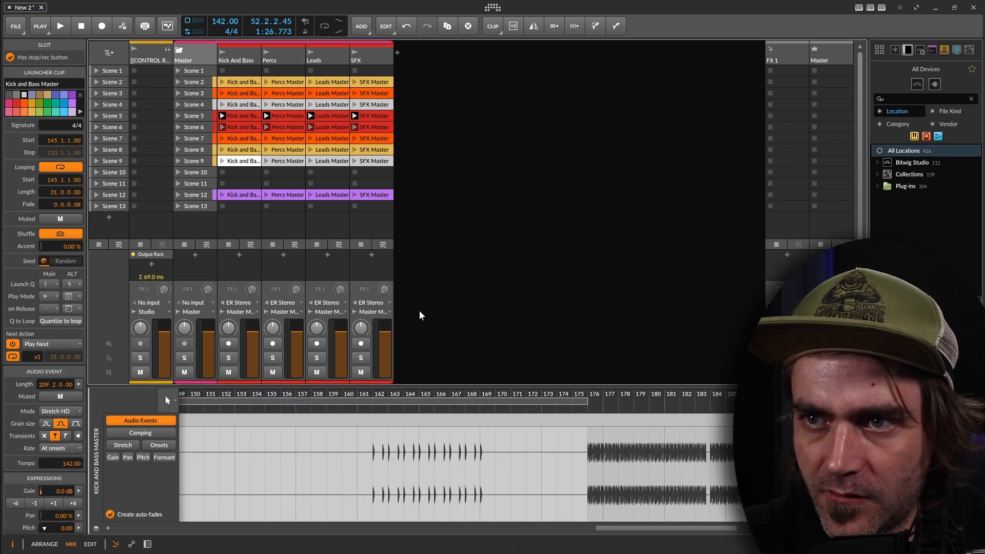
{"action": "scroll", "coordinate": [589, 394], "scroll_direction": "down", "scroll_amount": 5}
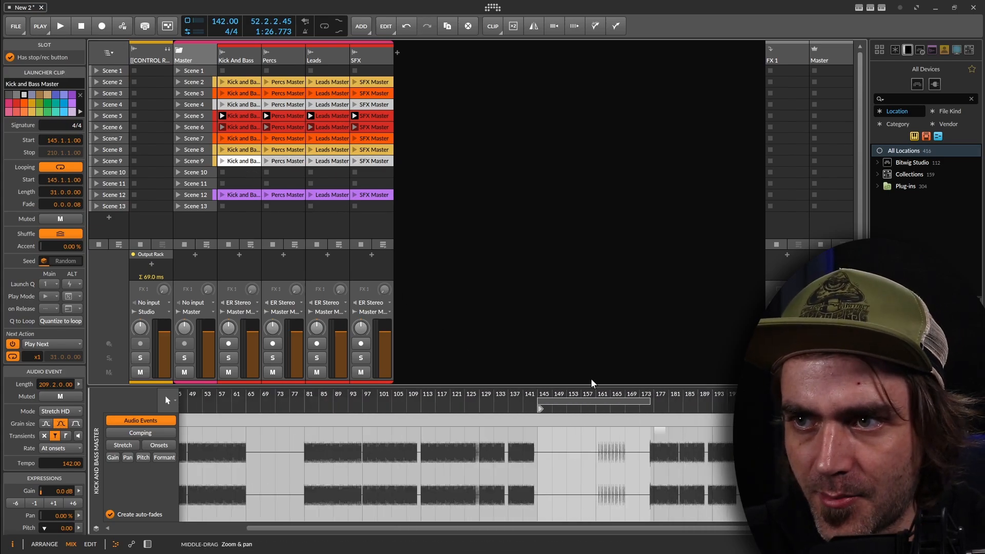
{"action": "left_click", "coordinate": [368, 162], "text": "shift"}
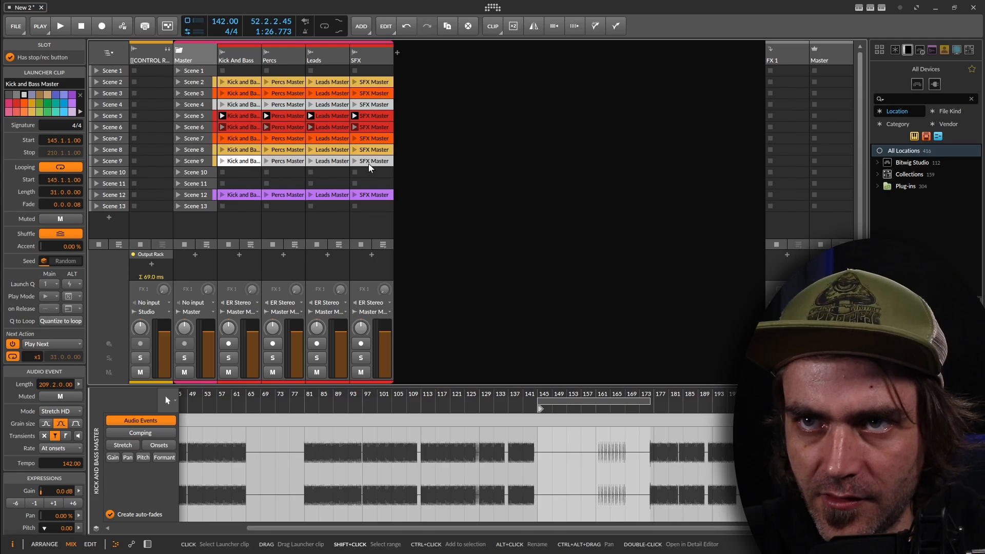
{"action": "left_click_drag", "start_coordinate": [239, 162], "coordinate": [239, 175]}
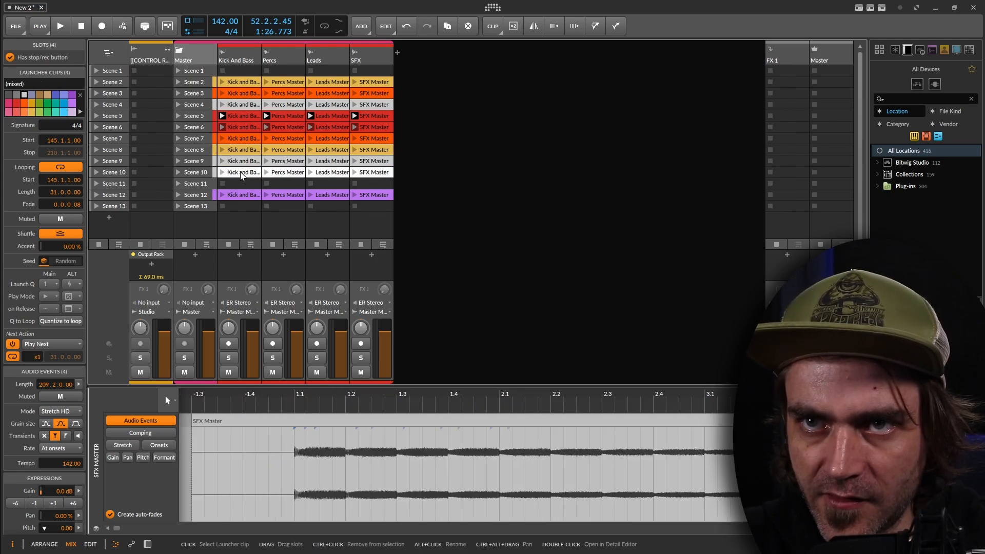
Set the Scene 10 Kick and Bass clip's start and loop start to 176.1.1.00, with a loop length of 16 bars
{"action": "left_click", "coordinate": [243, 176]}
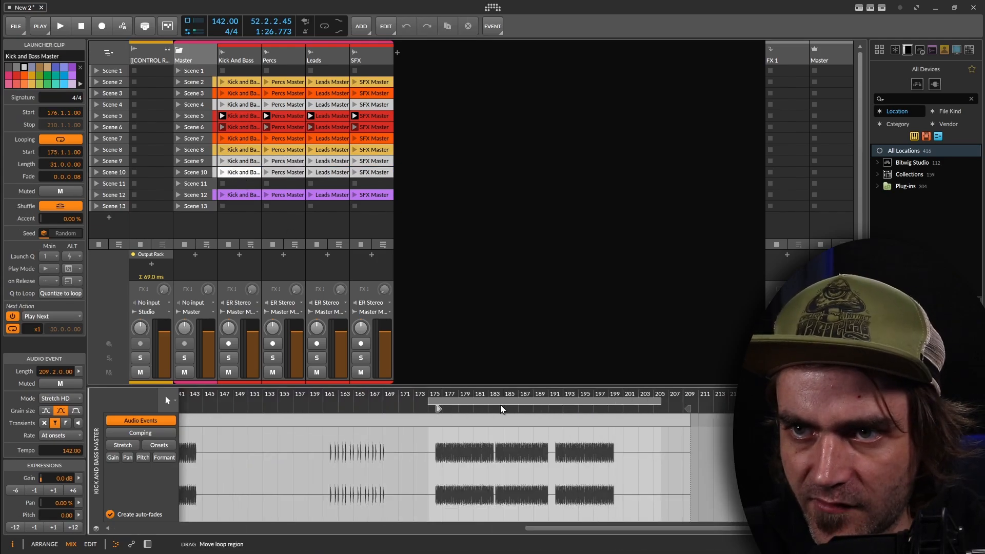
{"action": "left_click_drag", "start_coordinate": [454, 410], "coordinate": [474, 409]}
{"action": "scroll", "coordinate": [549, 450], "scroll_direction": "down", "scroll_amount": 3}
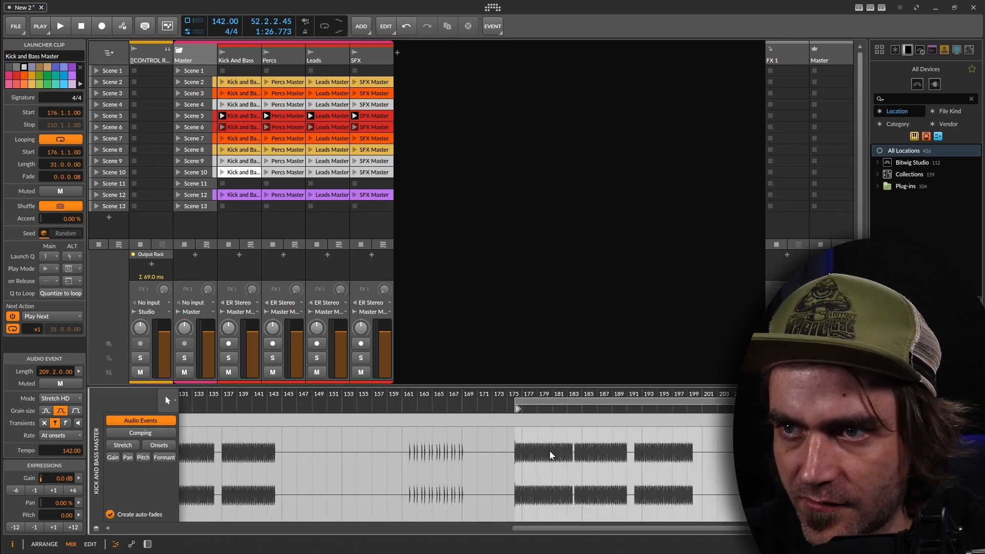
{"action": "left_click_drag", "start_coordinate": [544, 454], "coordinate": [436, 460]}
{"action": "scroll", "coordinate": [433, 457], "scroll_direction": "down", "scroll_amount": 3}
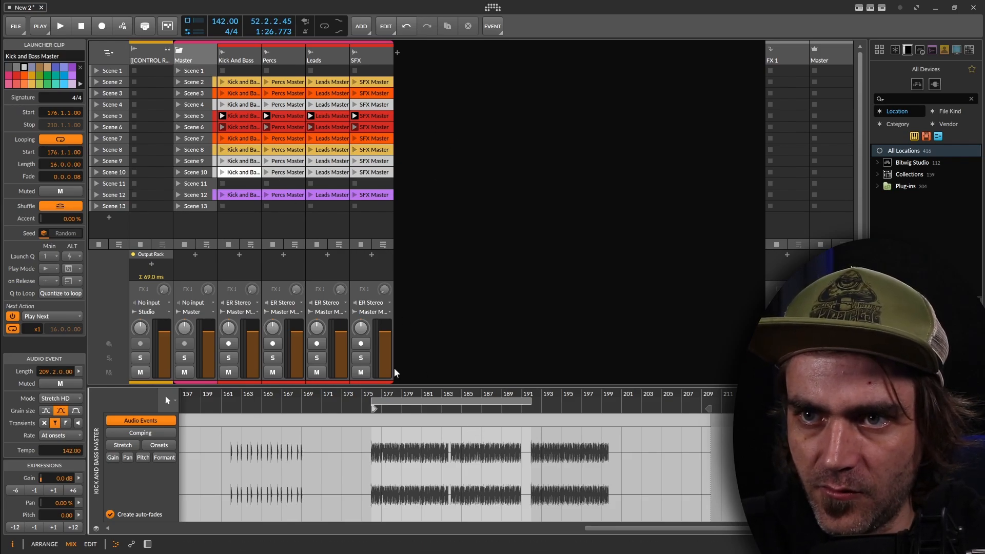
{"action": "left_click_drag", "start_coordinate": [372, 409], "coordinate": [374, 425]}
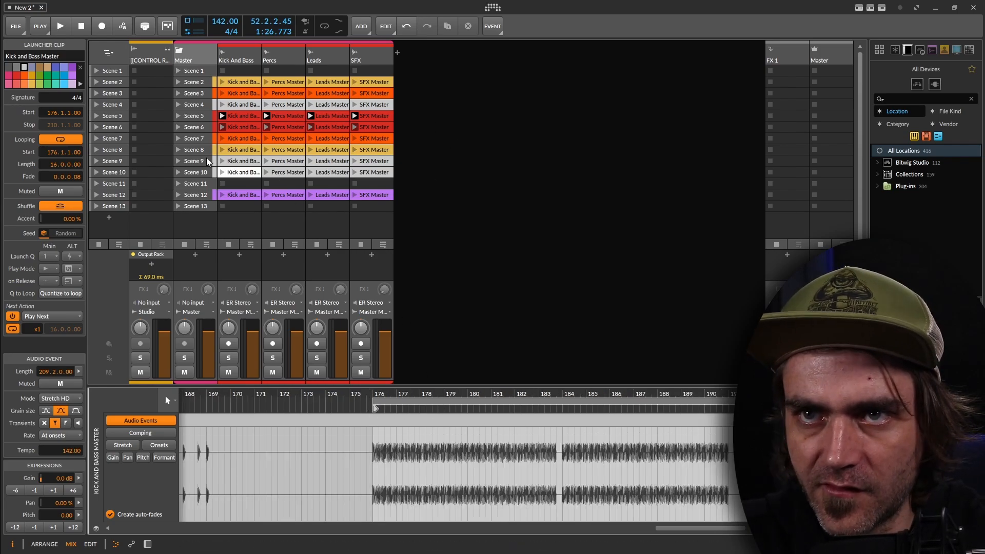
{"action": "left_click", "coordinate": [290, 172]}
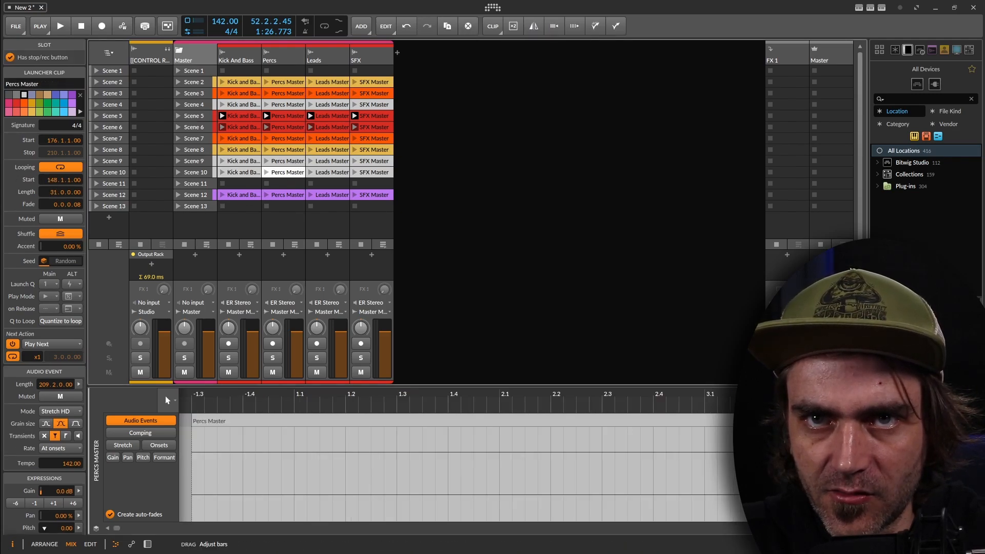
{"action": "key", "text": "ctrl+z"}
{"action": "left_click", "coordinate": [380, 172], "text": "shift"}
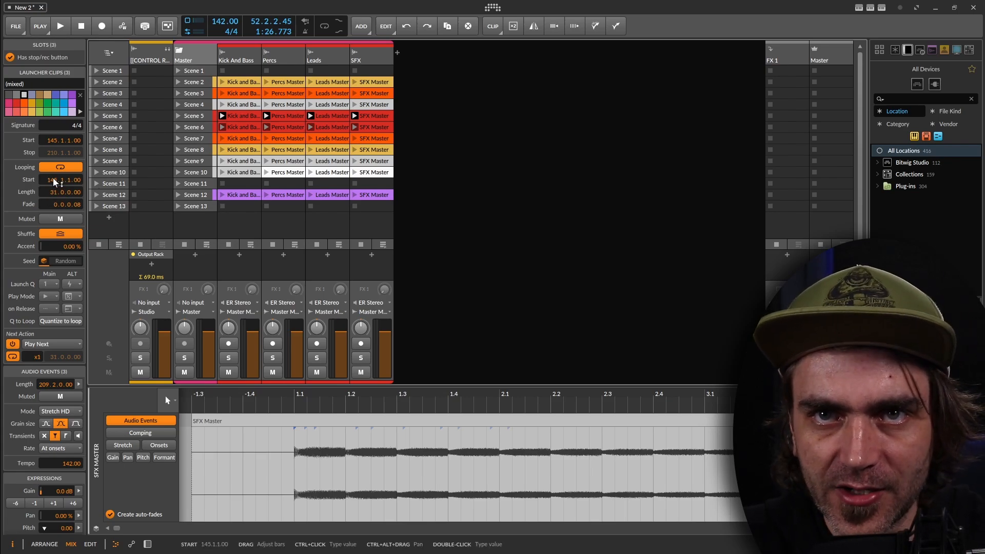
{"action": "left_click", "coordinate": [247, 172]}
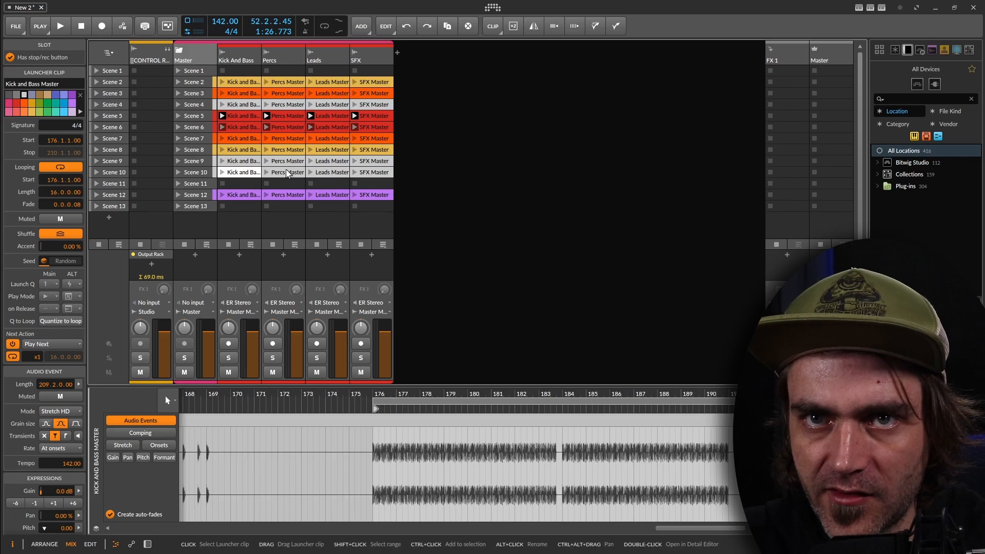
{"action": "left_click", "coordinate": [288, 174]}
{"action": "left_click", "coordinate": [246, 172]}
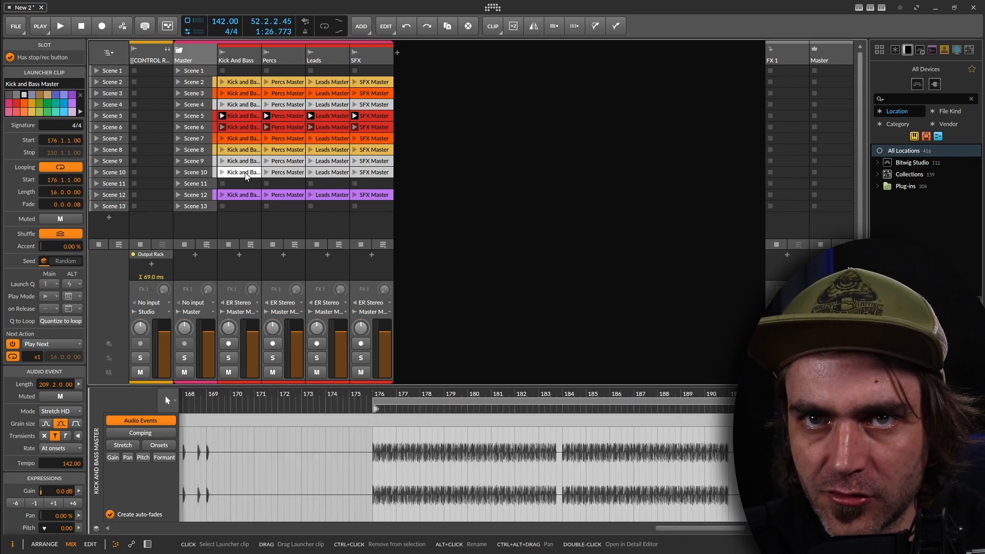
Set start and loop start to 176.1.1.00 and loop length to 16 bars on the Scene 10 Percs, Leads and SFX clips
{"action": "left_click", "coordinate": [278, 172]}
{"action": "left_click", "coordinate": [371, 173], "text": "shift"}
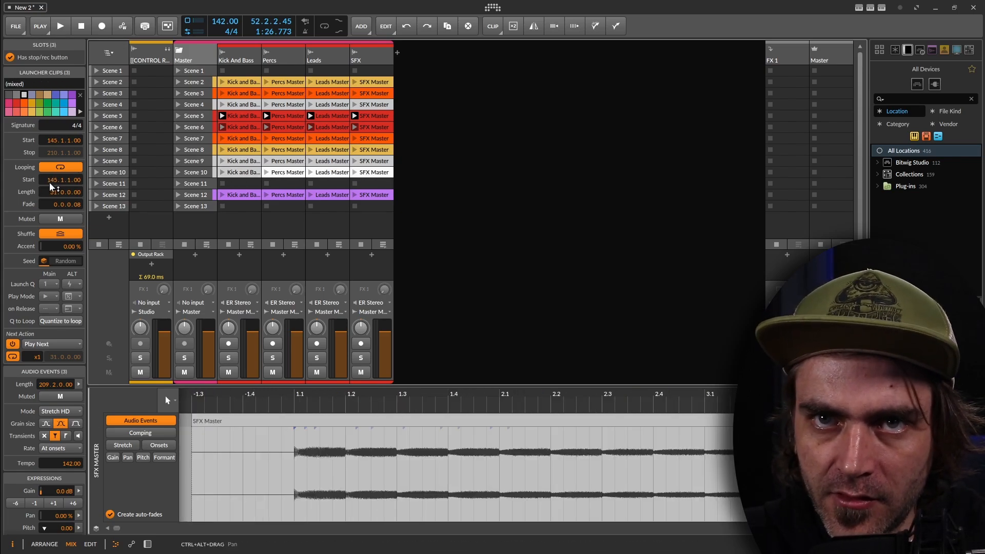
{"action": "left_click_drag", "start_coordinate": [49, 183], "coordinate": [50, 177]}
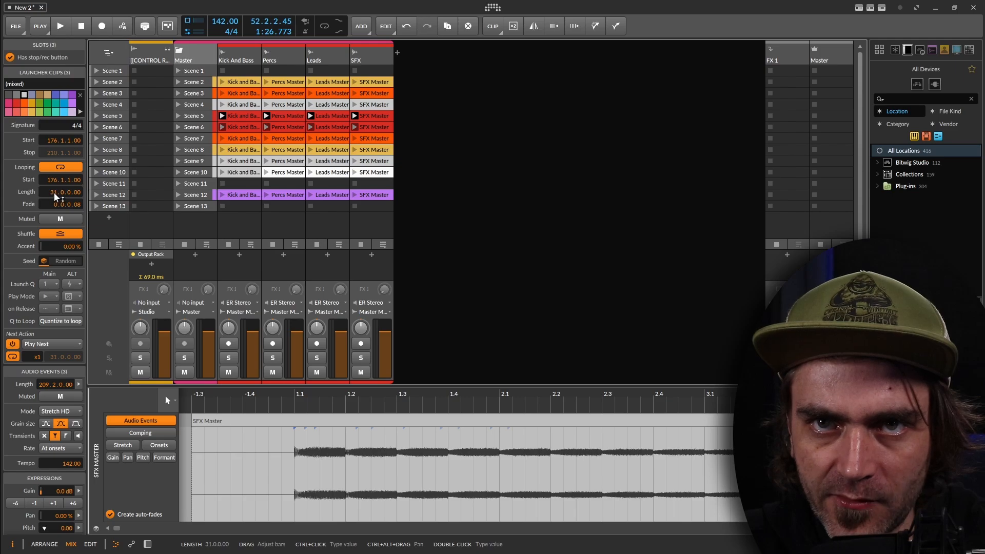
{"action": "left_click_drag", "start_coordinate": [54, 192], "coordinate": [54, 199]}
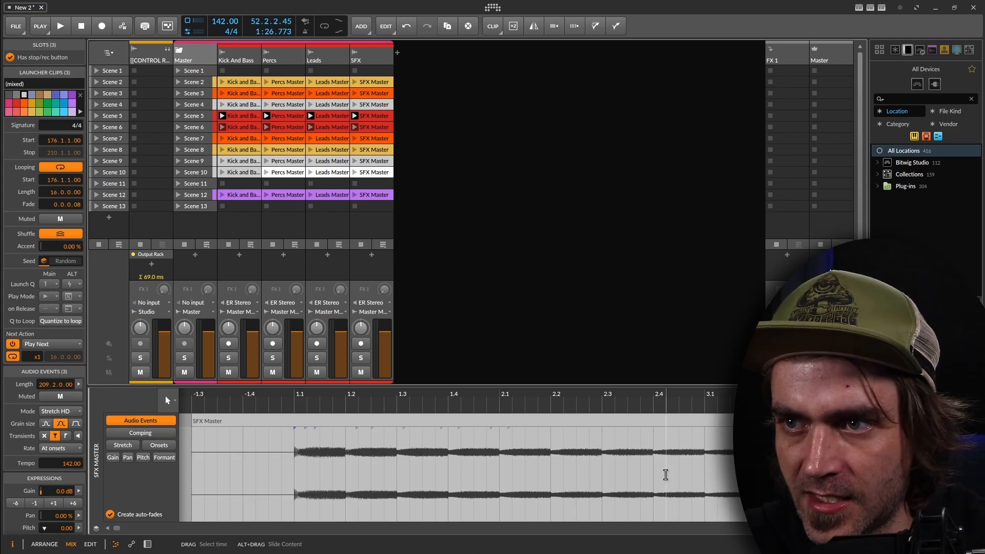
{"action": "scroll", "coordinate": [718, 445], "scroll_direction": "down", "scroll_amount": 10}
{"action": "scroll", "coordinate": [400, 434], "scroll_direction": "up", "scroll_amount": 8}
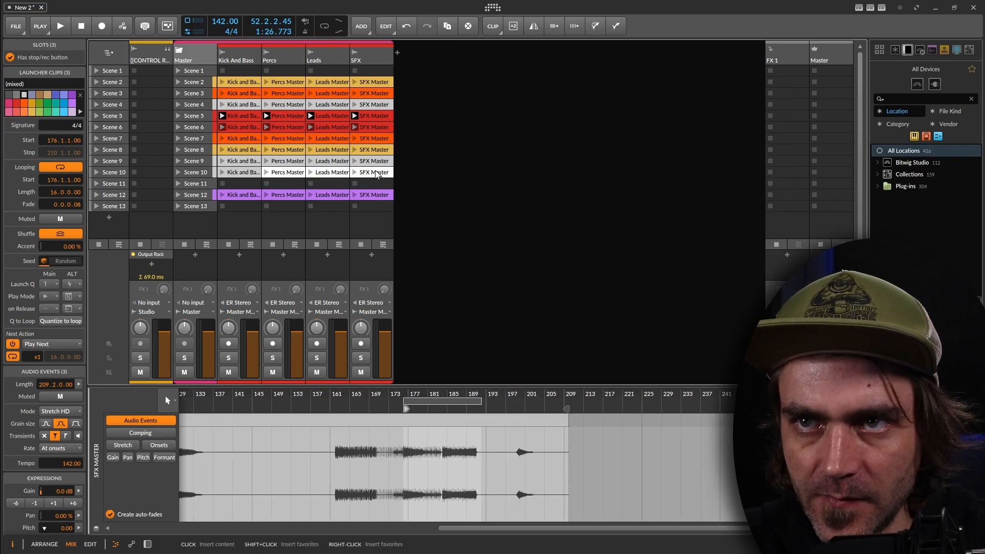
Colour all four Scene 10 clips red and leave the whole row of clips selected
{"action": "left_click", "coordinate": [237, 172], "text": "shift"}
{"action": "left_click", "coordinate": [16, 103]}
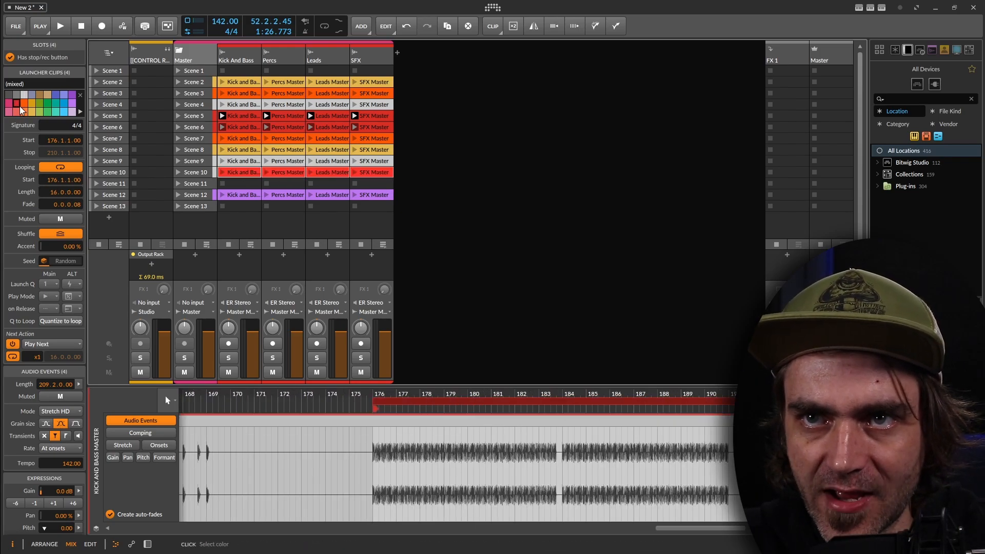
{"action": "left_click", "coordinate": [237, 171]}
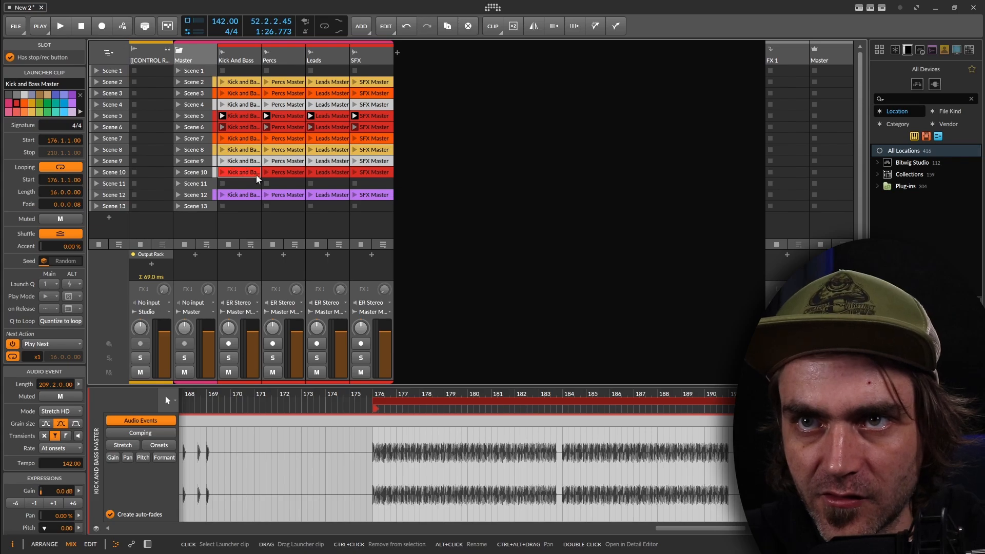
{"action": "left_click", "coordinate": [381, 171], "text": "shift"}
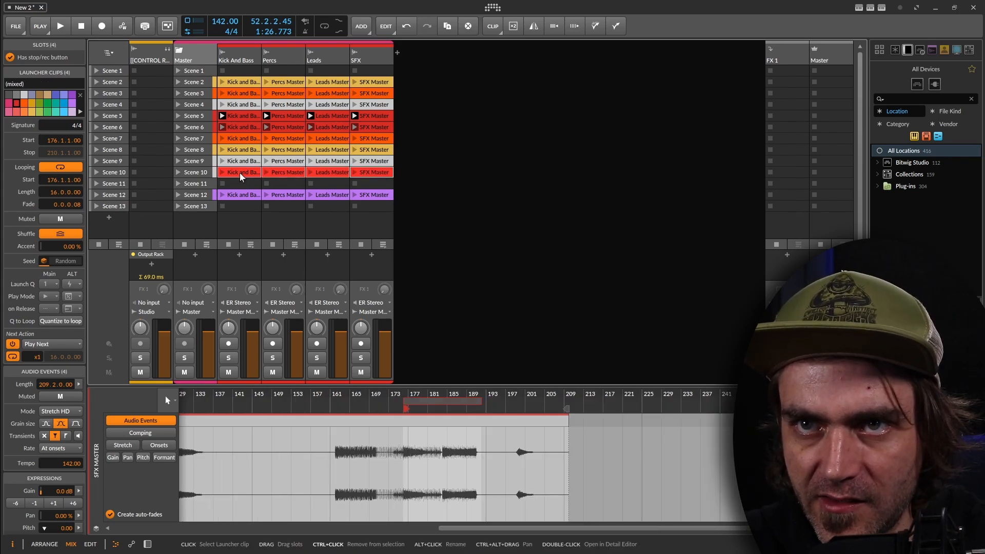
Copy the four red Scene 10 clips into Scene 13 and colour the copies dark purple
{"action": "left_click_drag", "start_coordinate": [239, 172], "coordinate": [236, 205]}
{"action": "left_click", "coordinate": [71, 95]}
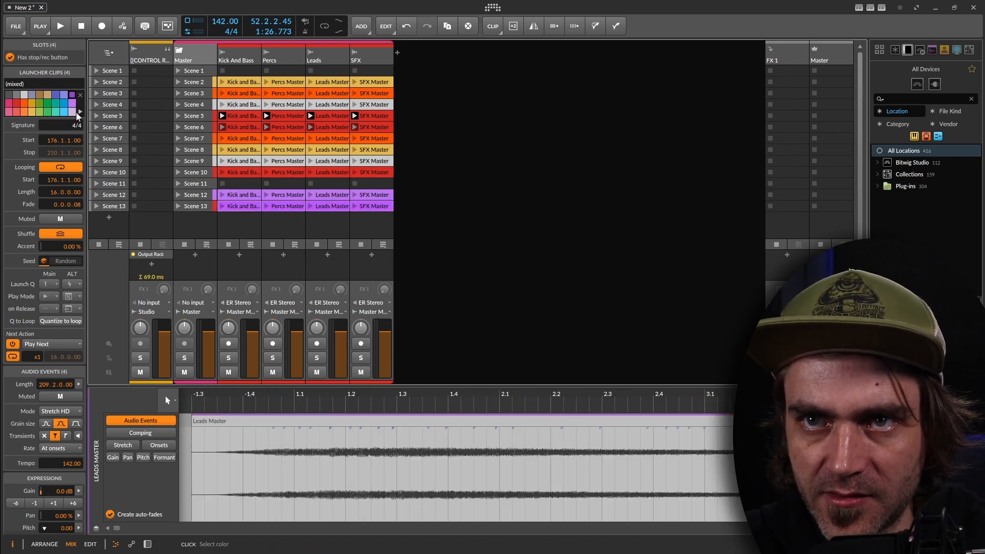
{"action": "left_click", "coordinate": [373, 171]}
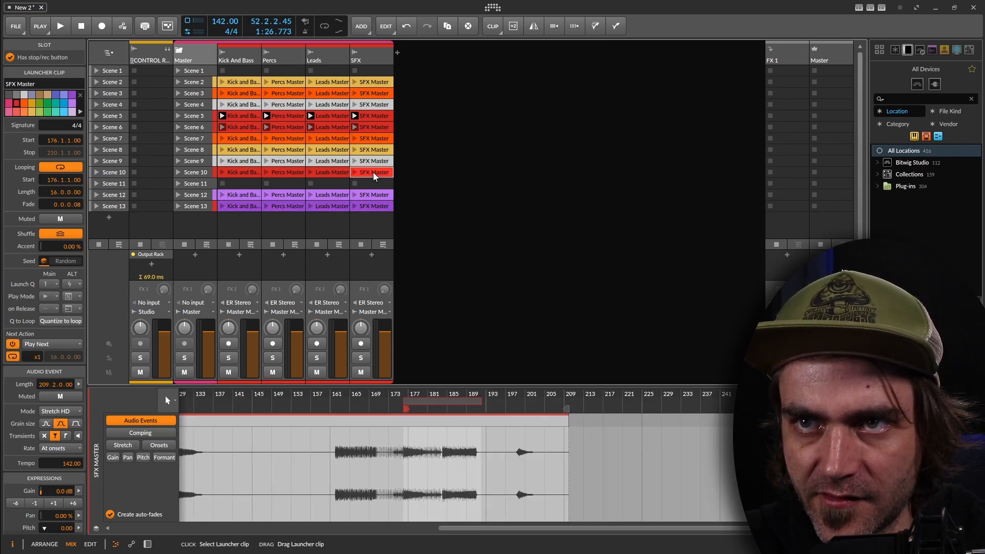
Duplicate the empty Scene 11 twice to make room above the purple scenes
{"action": "left_click", "coordinate": [195, 185]}
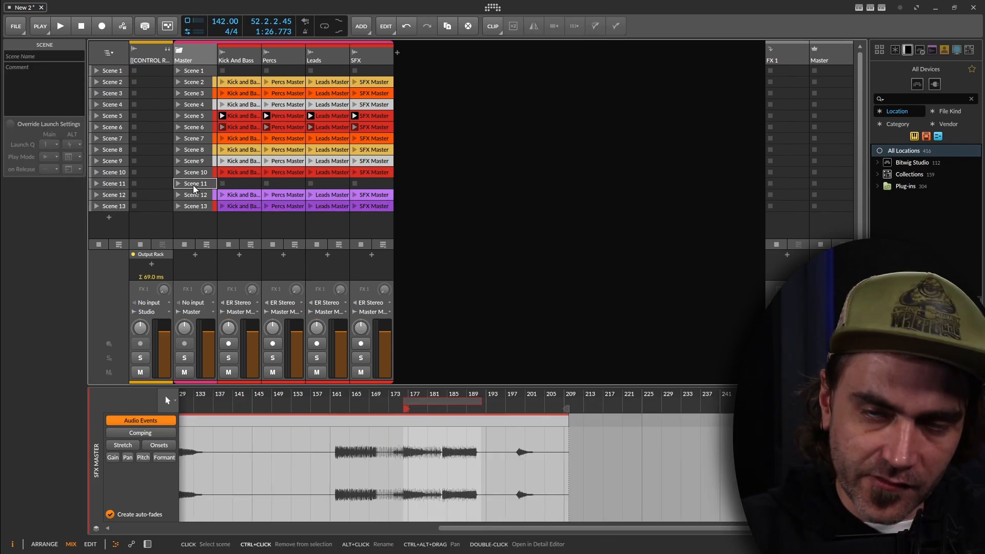
{"action": "key", "text": "ctrl+d"}
{"action": "key", "text": "ctrl+d"}
Duplicate the four Scene 10 clips into Scene 11
{"action": "left_click", "coordinate": [245, 177]}
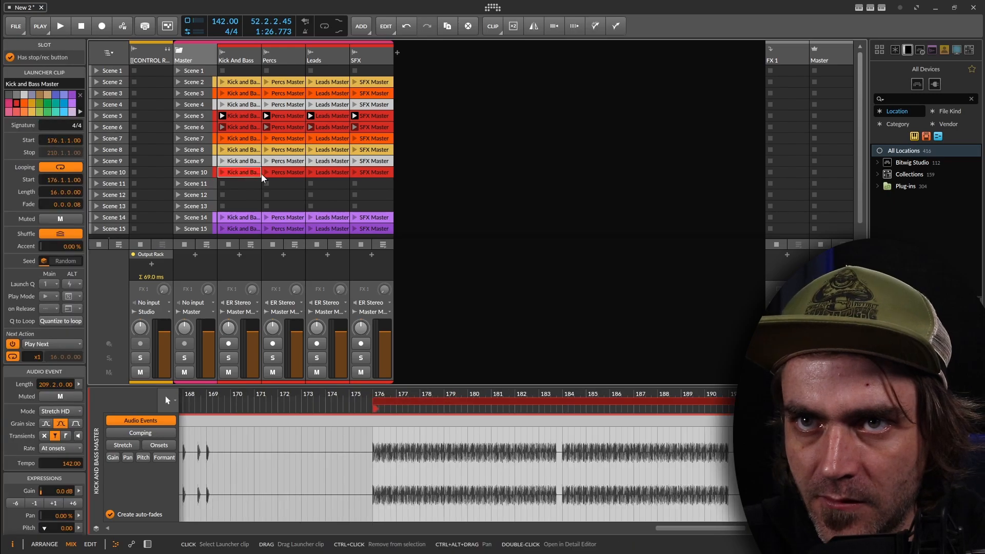
{"action": "left_click", "coordinate": [365, 174], "text": "shift"}
{"action": "key", "text": "ctrl+d"}
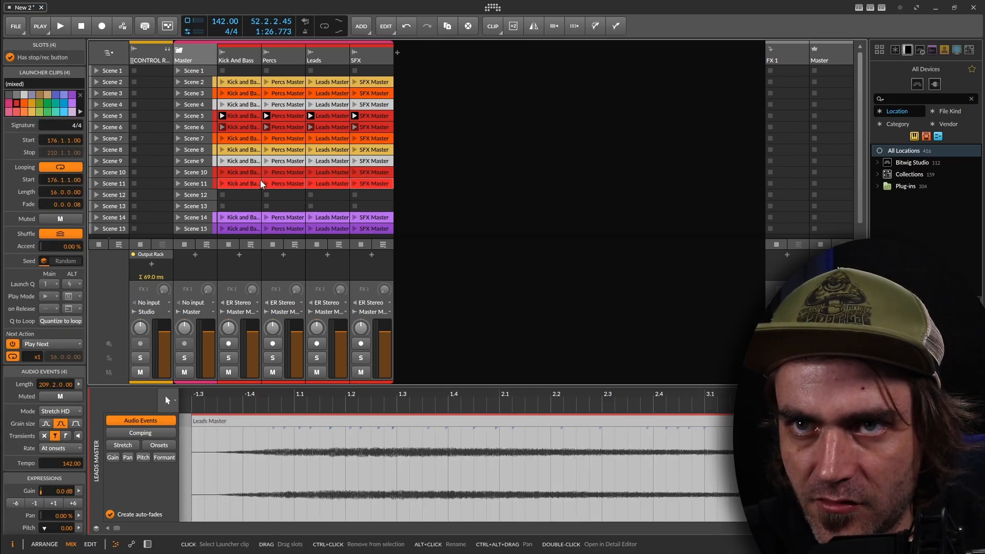
Set start and loop start to 192.1.1.00 and loop length to 8 bars on all four Scene 11 clips
{"action": "left_click", "coordinate": [564, 439]}
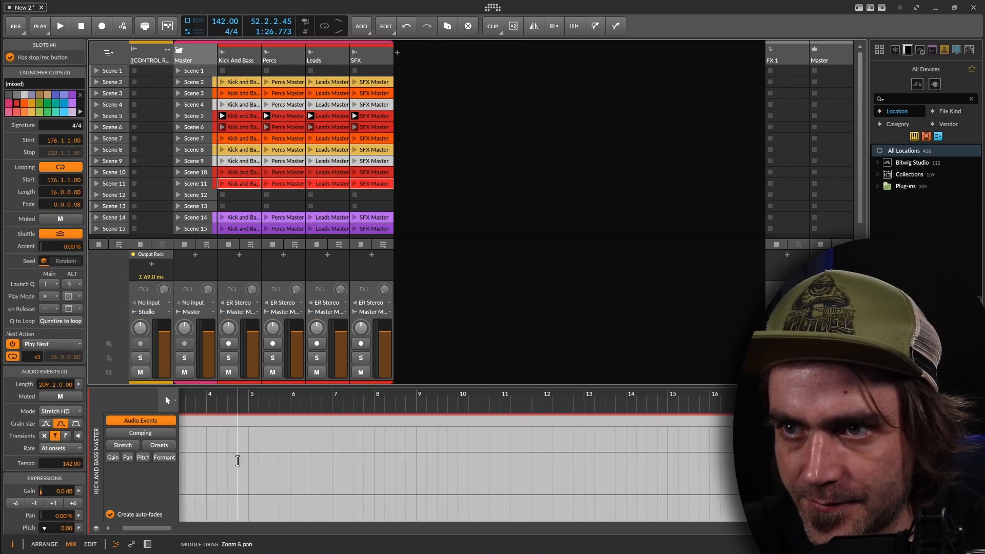
{"action": "left_click", "coordinate": [375, 183]}
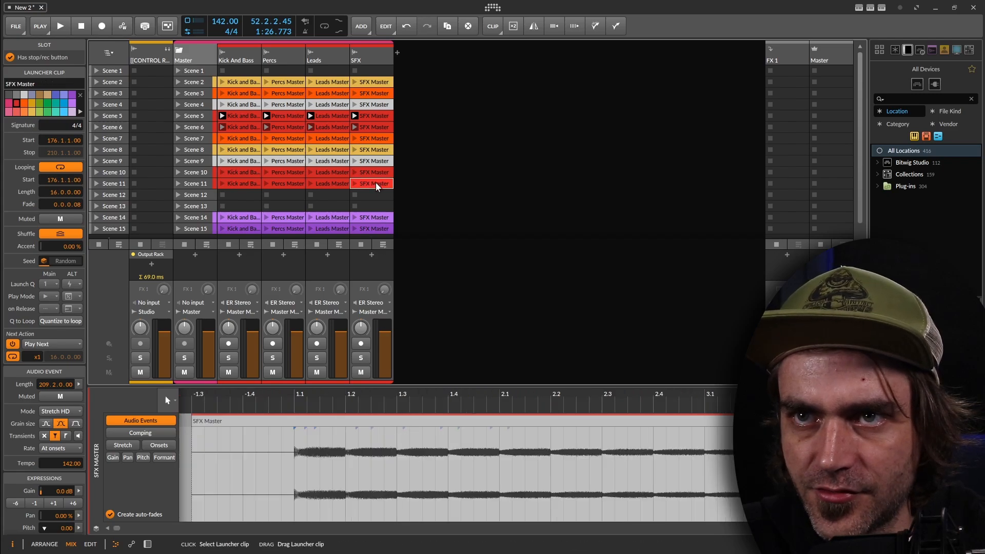
{"action": "left_click", "coordinate": [238, 184], "text": "shift"}
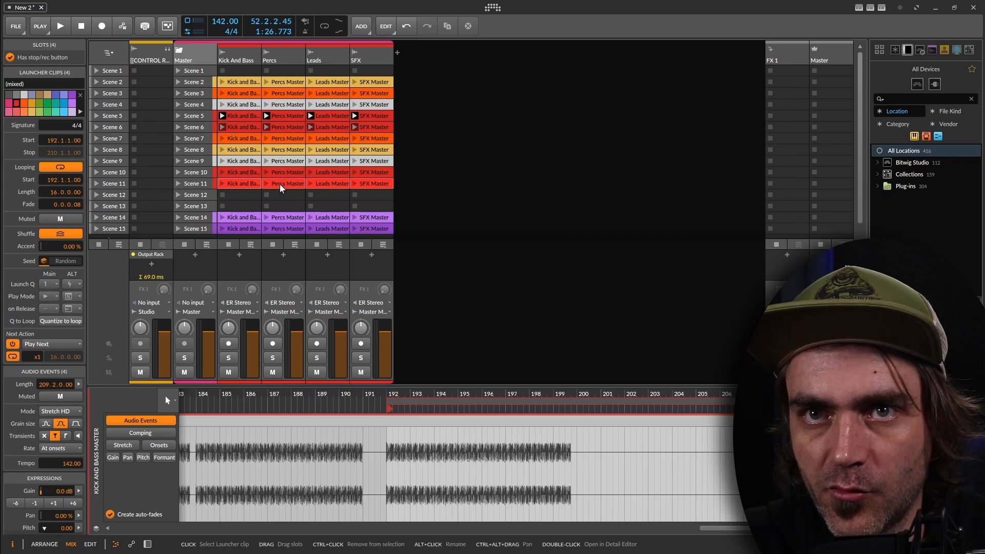
{"action": "left_click_drag", "start_coordinate": [51, 195], "coordinate": [51, 195]}
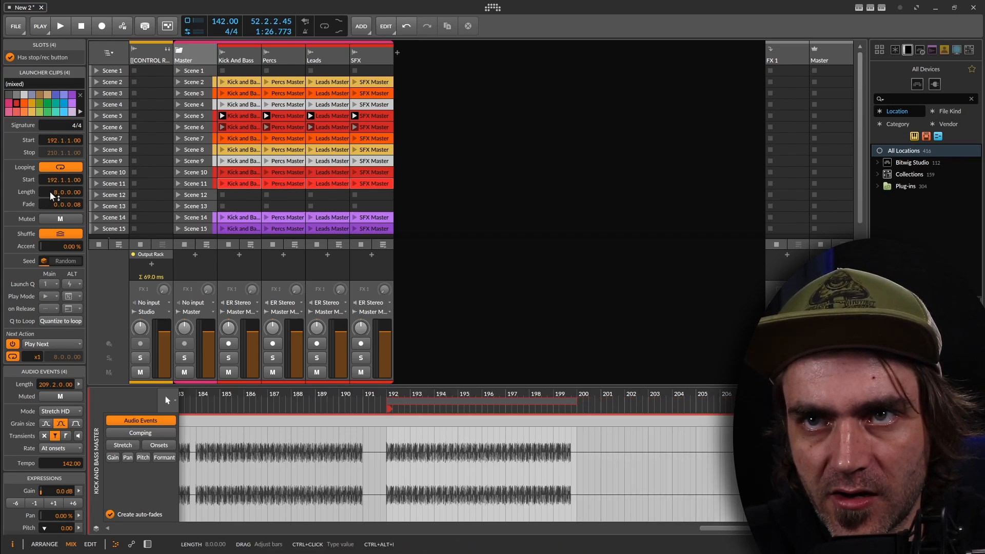
{"action": "left_click", "coordinate": [285, 183]}
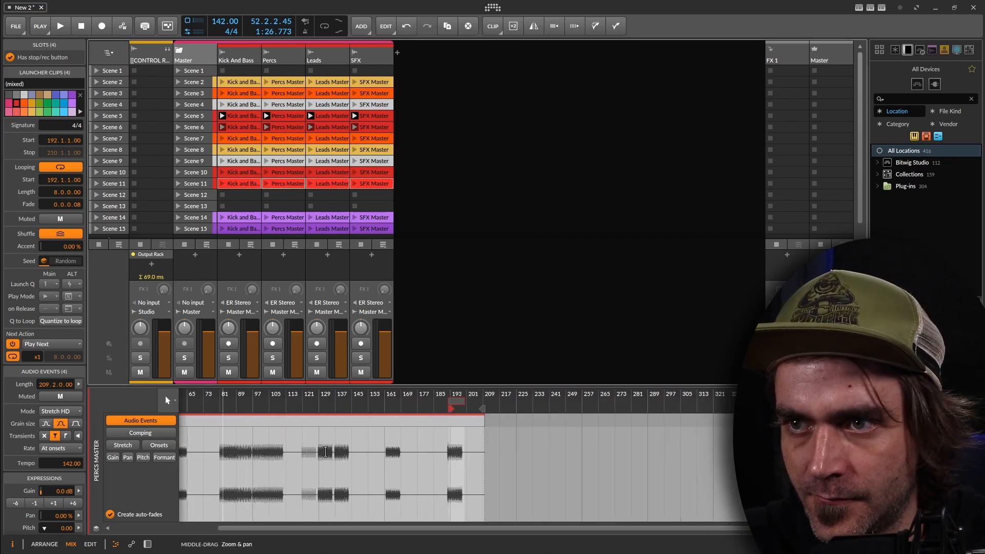
{"action": "left_click", "coordinate": [325, 183]}
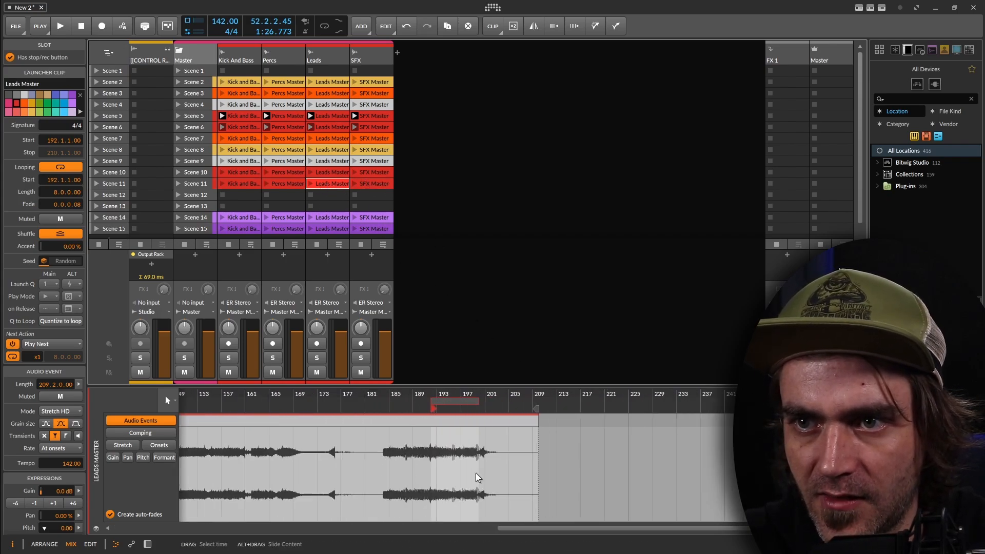
Make all four Scene 11 clips trigger their next action after two loop passes (x2)
{"action": "left_click", "coordinate": [237, 183]}
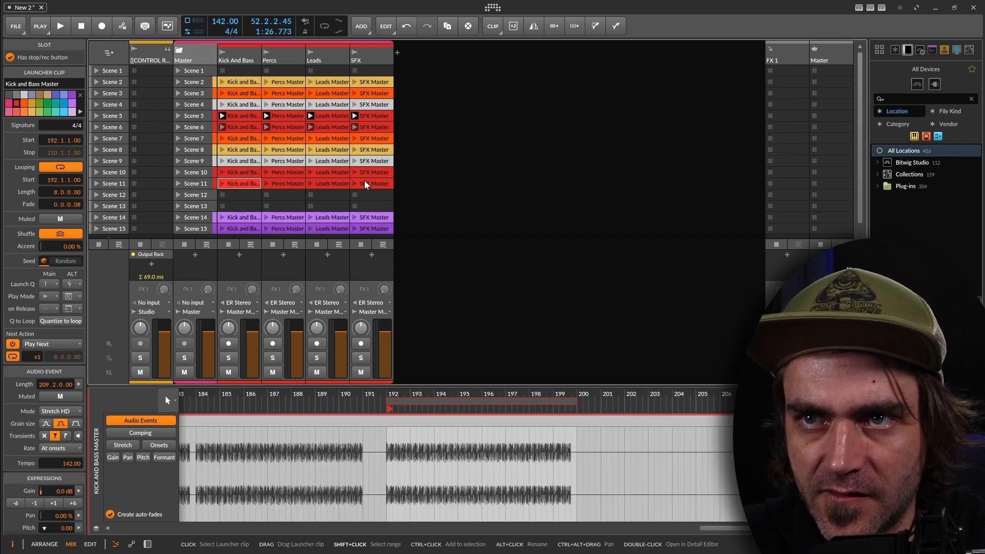
{"action": "left_click", "coordinate": [365, 182], "text": "shift"}
{"action": "left_click_drag", "start_coordinate": [37, 356], "coordinate": [37, 351]}
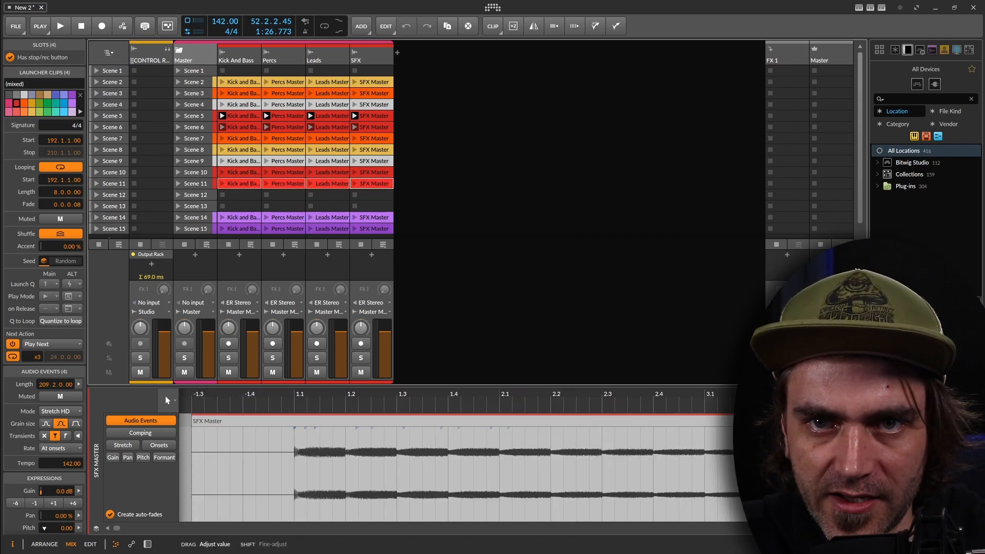
Duplicate the Scene 11 clips into Scene 12 with start and loop start at 200.1.1.00, and colour the Scene 11 clips orange
{"action": "left_click", "coordinate": [239, 184]}
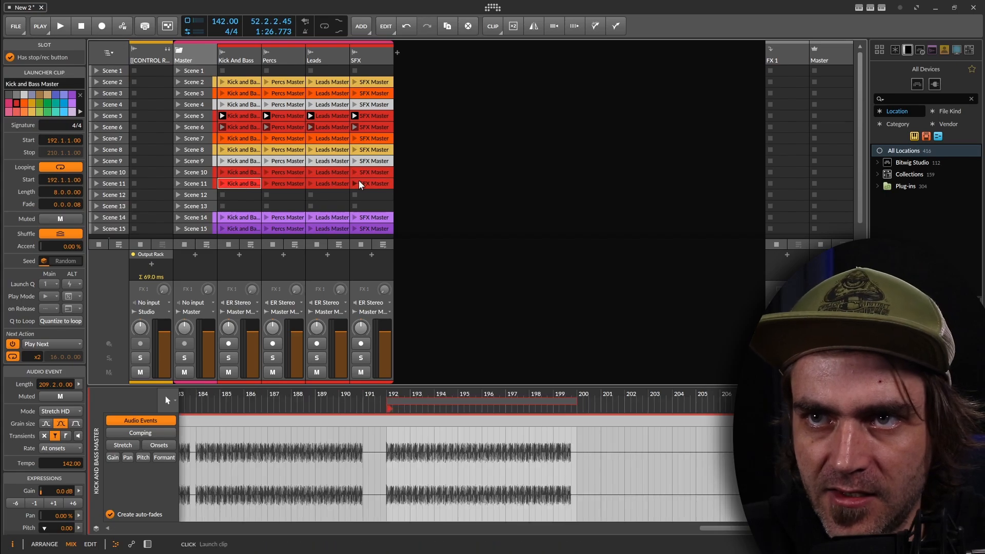
{"action": "left_click", "coordinate": [360, 184], "text": "shift"}
{"action": "left_click", "coordinate": [239, 184]}
{"action": "left_click", "coordinate": [362, 185], "text": "shift"}
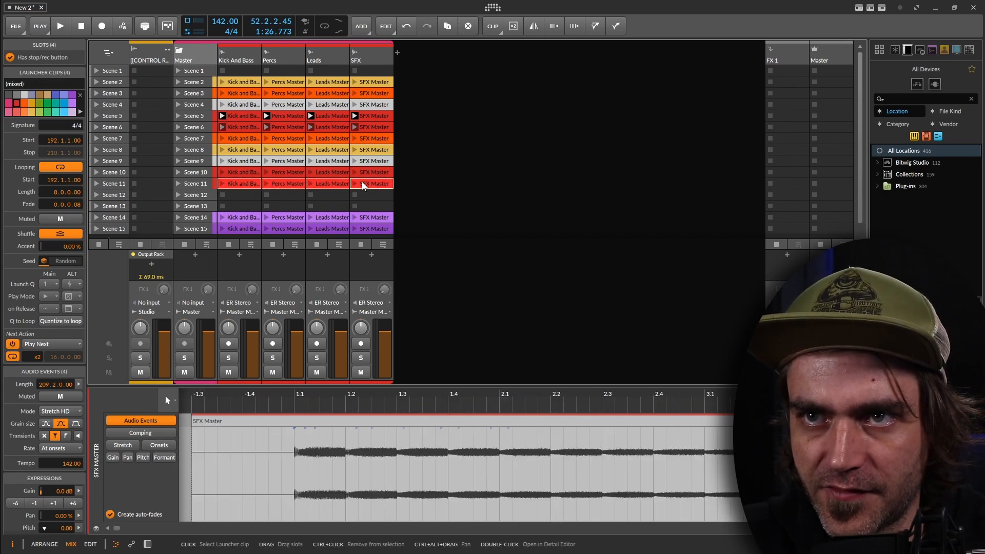
{"action": "key", "text": "ctrl+d"}
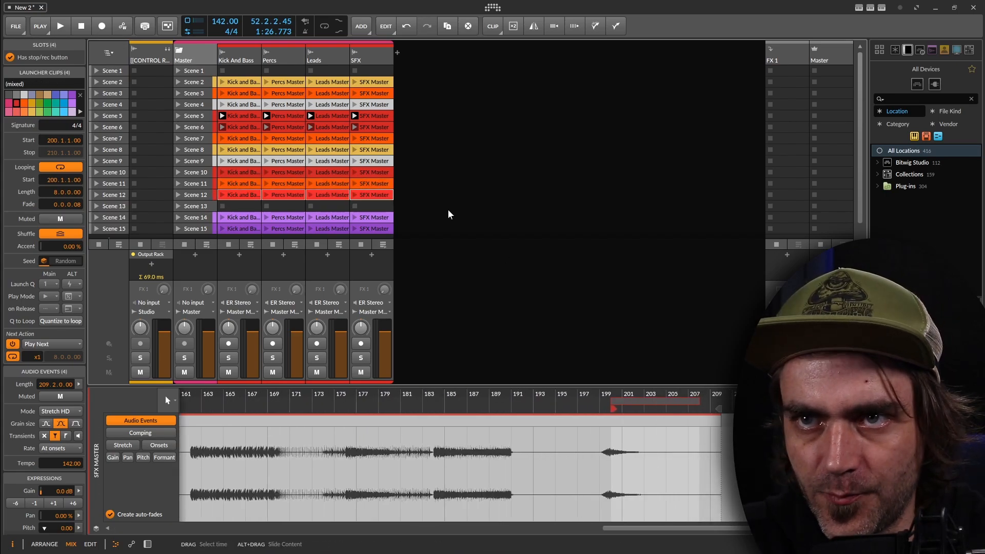
Set the next action of all four Scene 12 clips to First in Block
{"action": "left_click", "coordinate": [242, 195]}
{"action": "left_click", "coordinate": [376, 195], "text": "shift"}
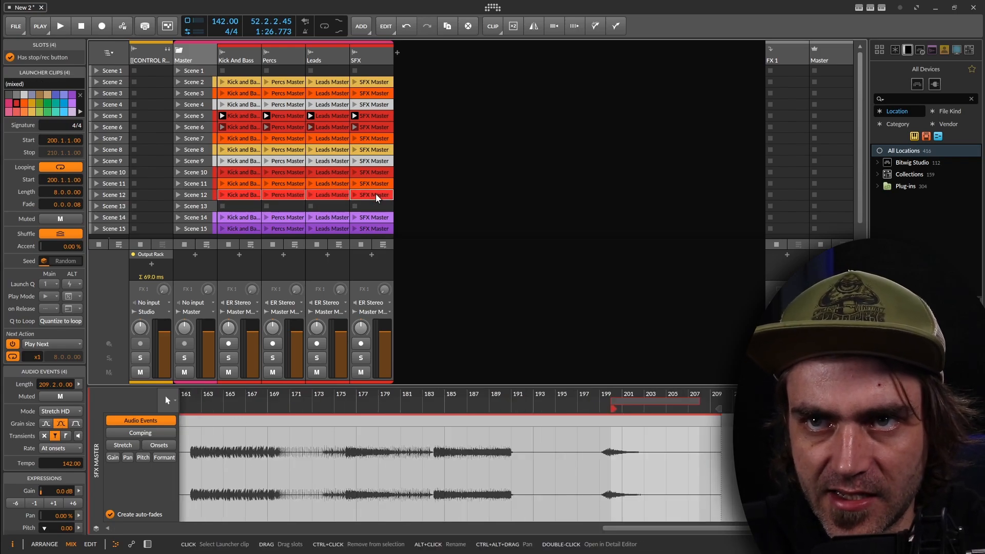
{"action": "left_click", "coordinate": [50, 343]}
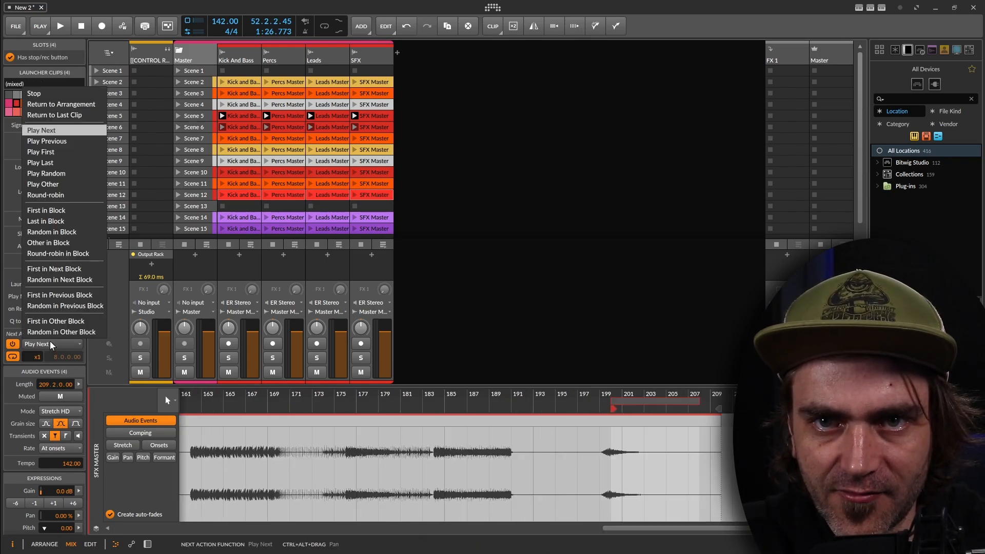
{"action": "left_click", "coordinate": [76, 212]}
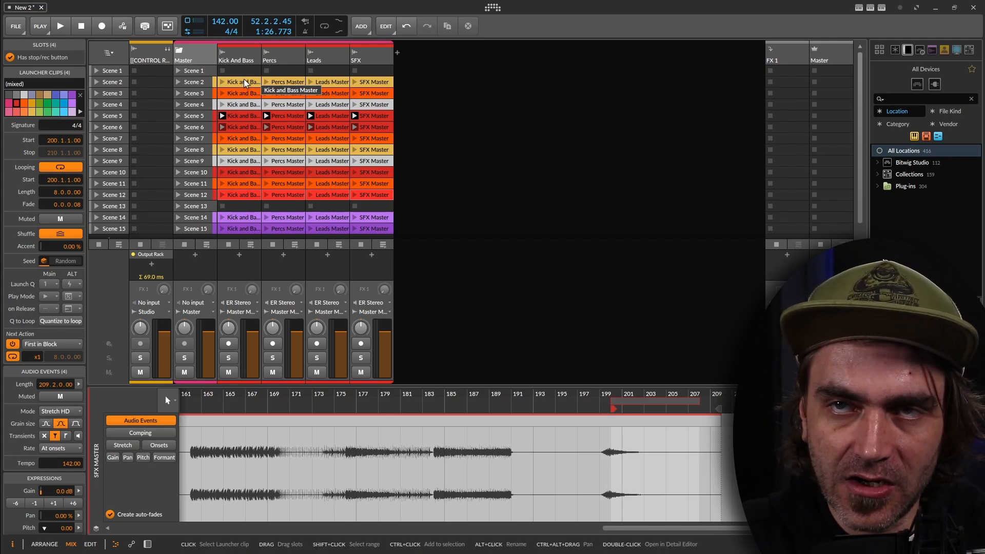
Duplicate the empty Scene 1 to add another blank scene above the clips
{"action": "right_click", "coordinate": [201, 72]}
{"action": "key", "text": "Escape"}
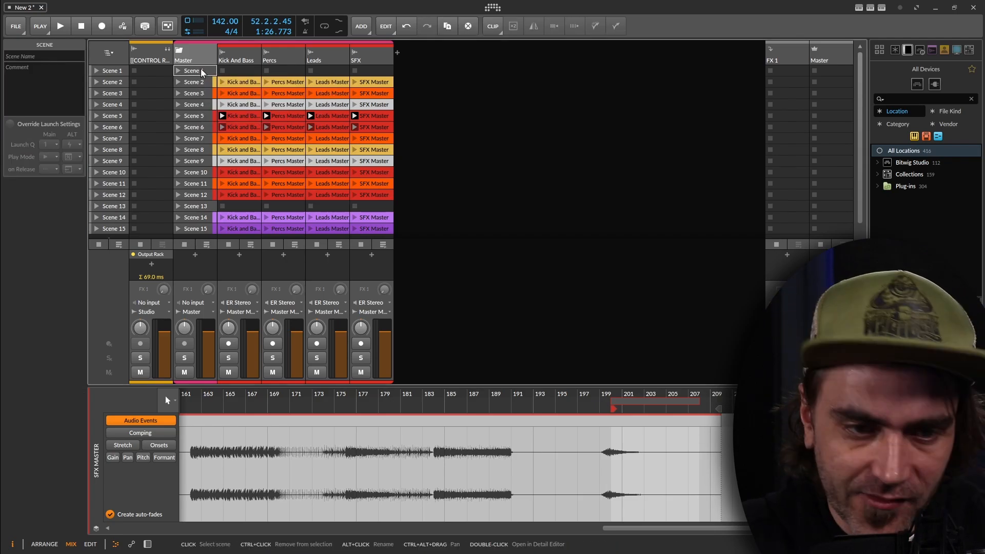
{"action": "key", "text": "ctrl+d"}
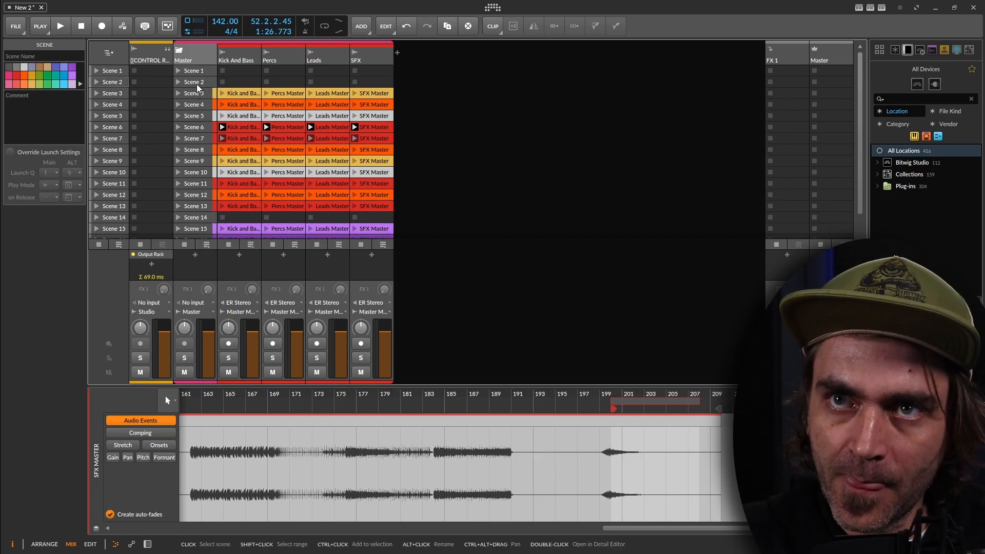
Copy the four yellow Scene 3 clips into Scene 1, leaving Scene 2 empty
{"action": "left_click", "coordinate": [233, 94]}
{"action": "left_click", "coordinate": [365, 93], "text": "shift"}
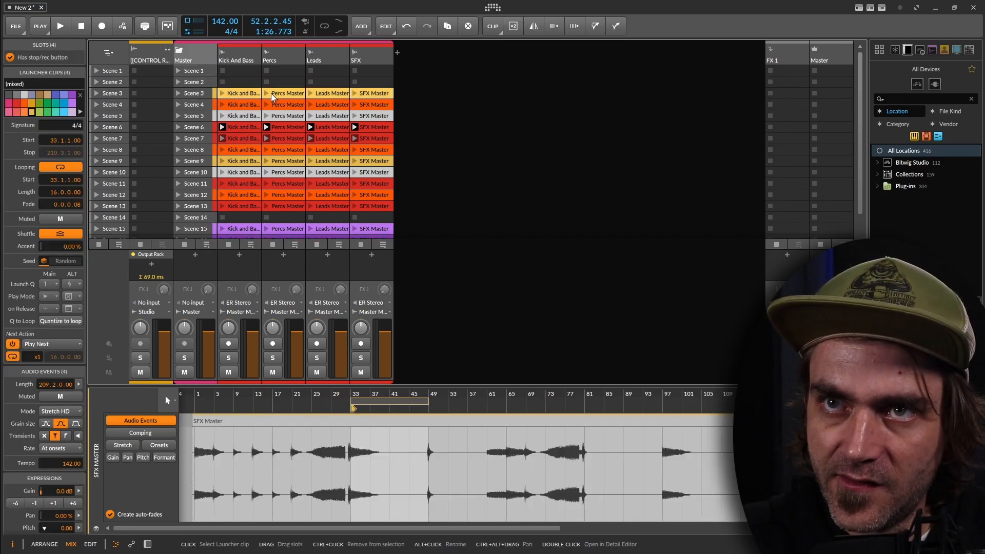
{"action": "left_click_drag", "start_coordinate": [235, 93], "coordinate": [235, 73]}
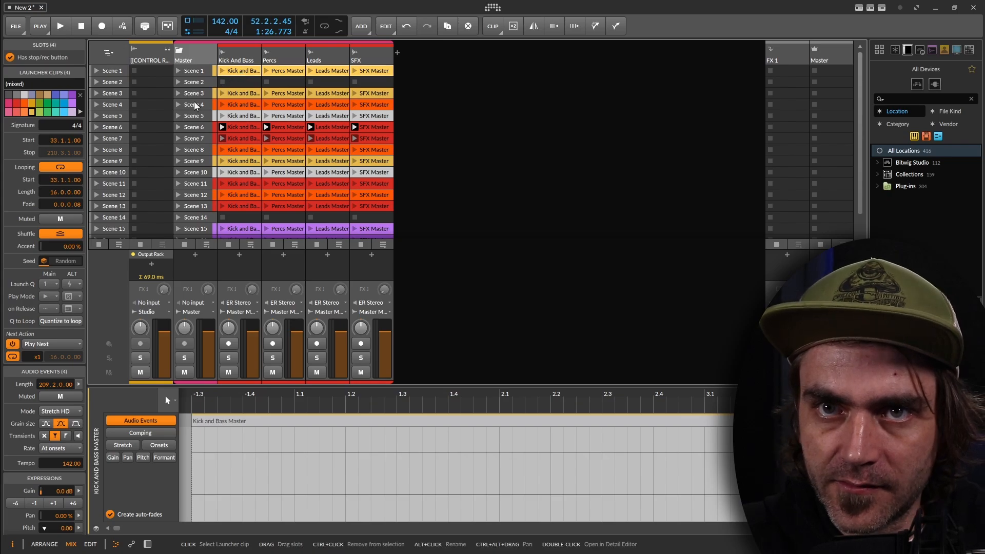
{"action": "left_click", "coordinate": [60, 343]}
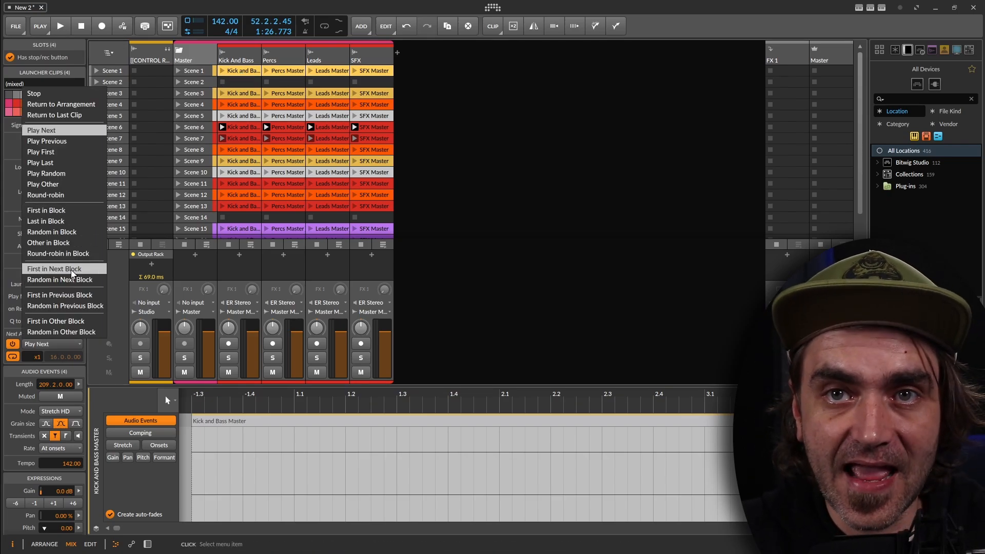
{"action": "left_click", "coordinate": [525, 130]}
{"action": "left_click", "coordinate": [379, 73], "text": "shift"}
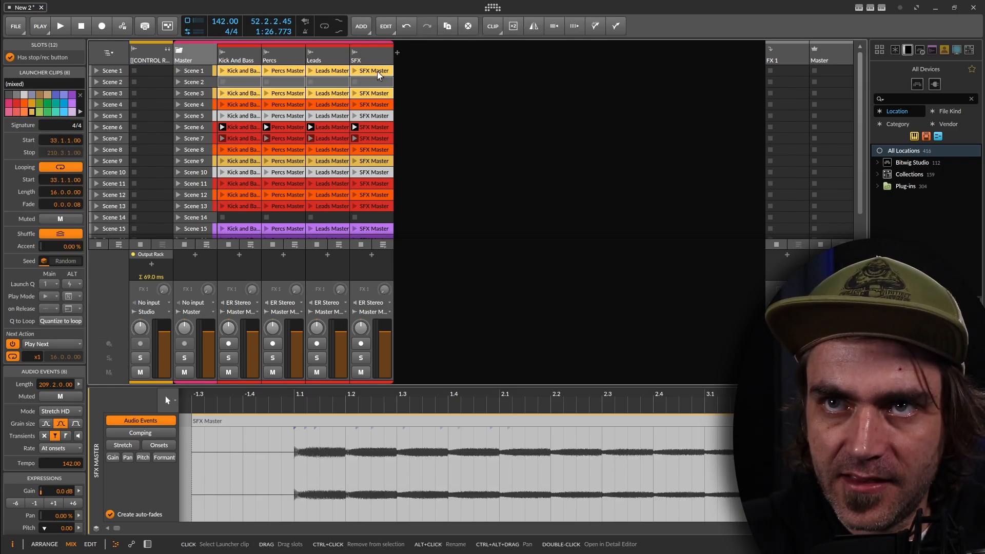
{"action": "left_click", "coordinate": [247, 73], "text": "shift"}
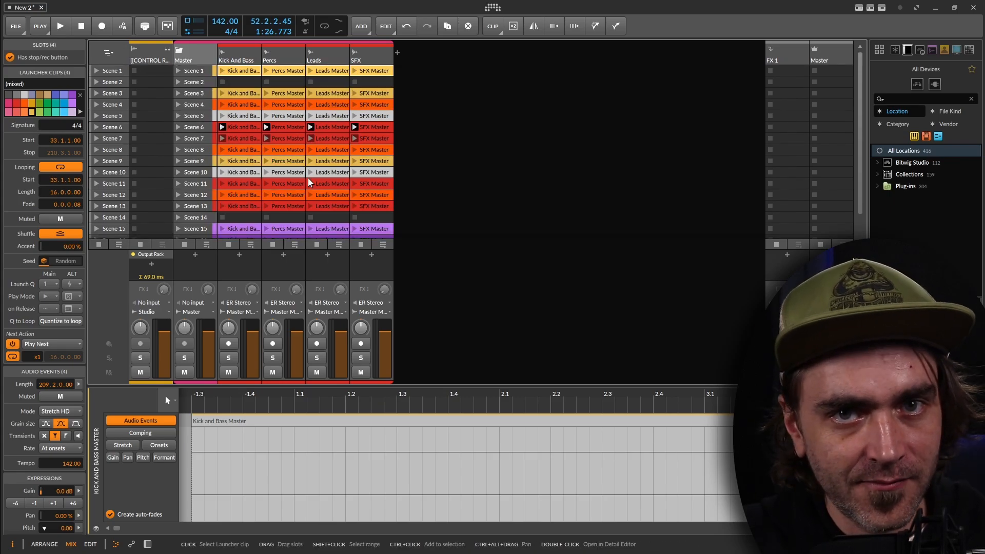
Set the next action of all four orange Scene 12 clips to First in Block
{"action": "left_click", "coordinate": [245, 206]}
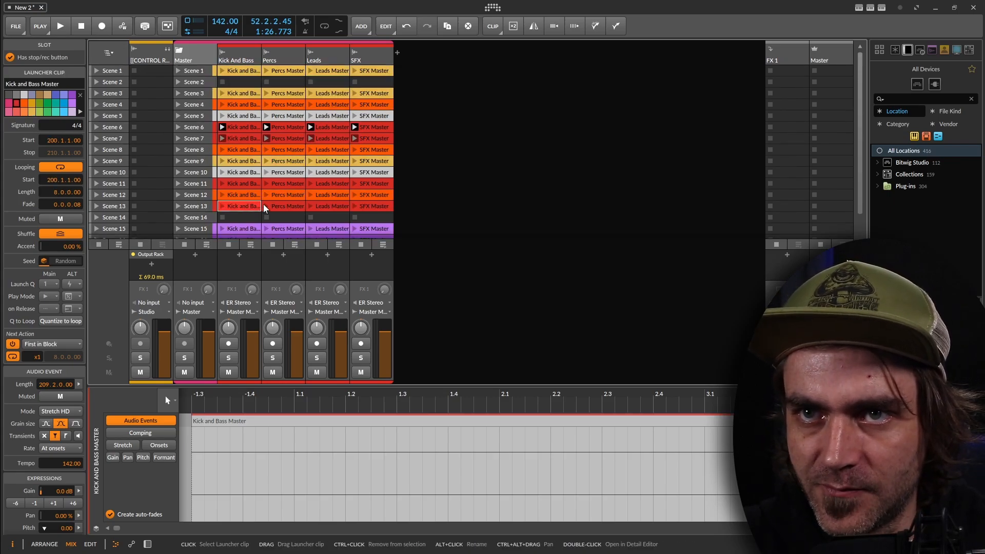
{"action": "scroll", "coordinate": [651, 470], "scroll_direction": "down", "scroll_amount": 10}
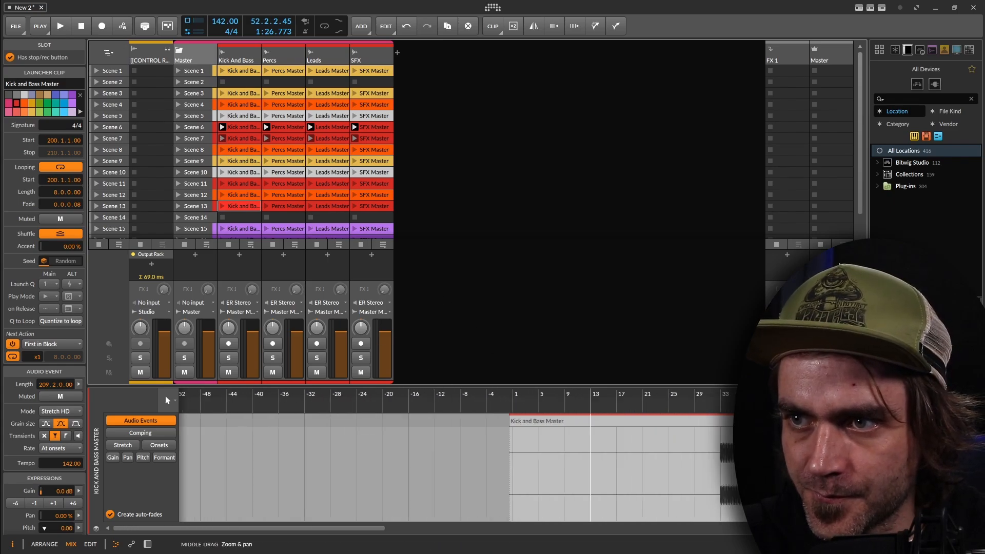
{"action": "scroll", "coordinate": [534, 440], "scroll_direction": "up", "scroll_amount": 8}
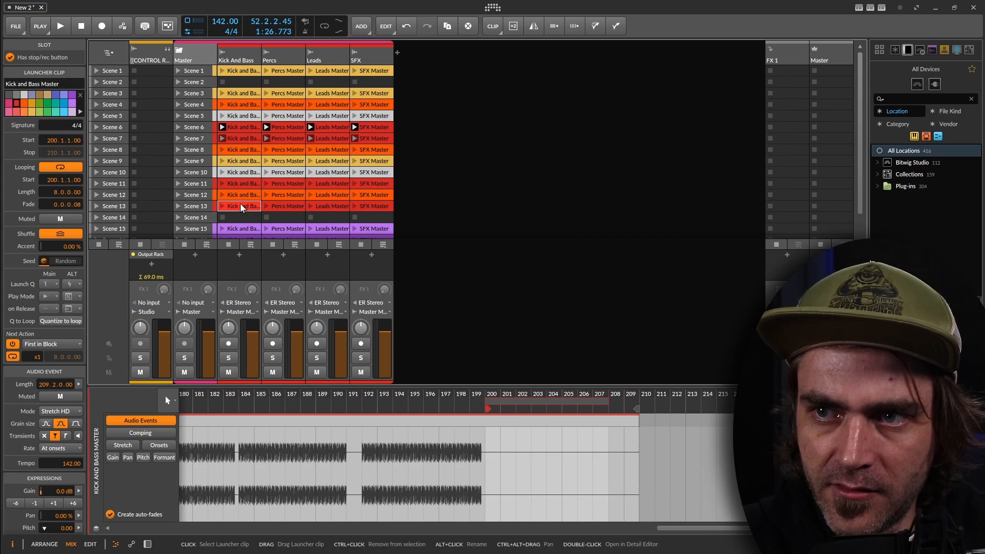
{"action": "left_click", "coordinate": [373, 195]}
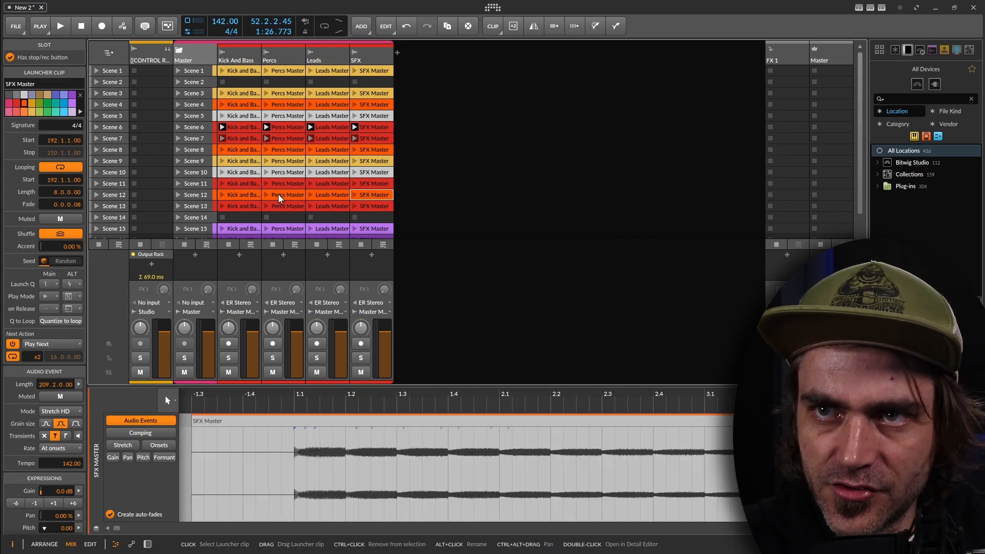
{"action": "left_click", "coordinate": [245, 195], "text": "shift"}
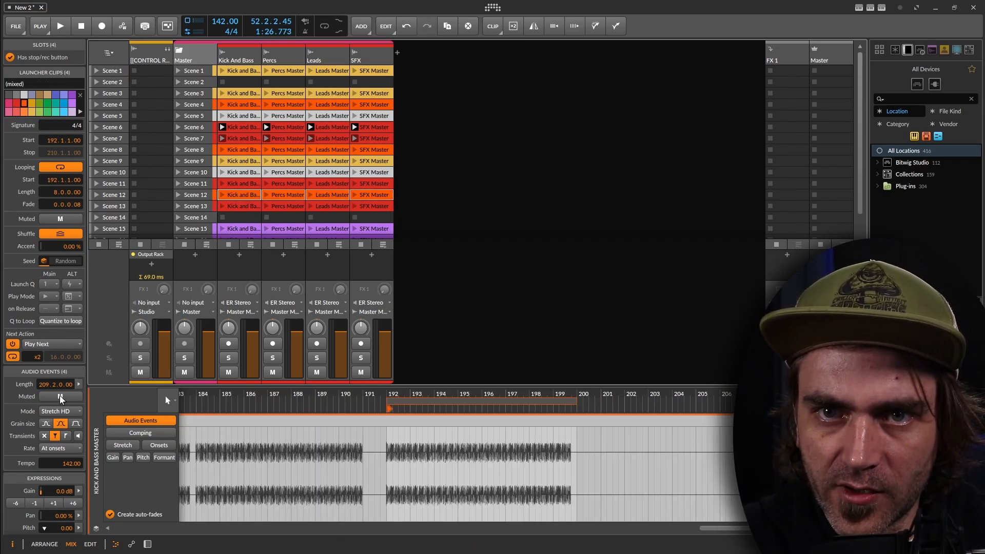
{"action": "left_click", "coordinate": [46, 344]}
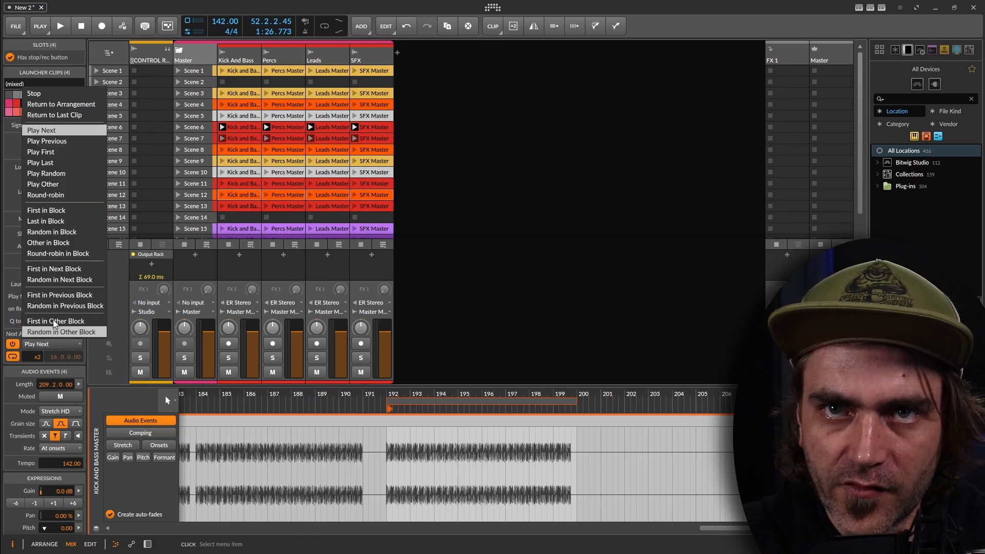
{"action": "left_click", "coordinate": [60, 210]}
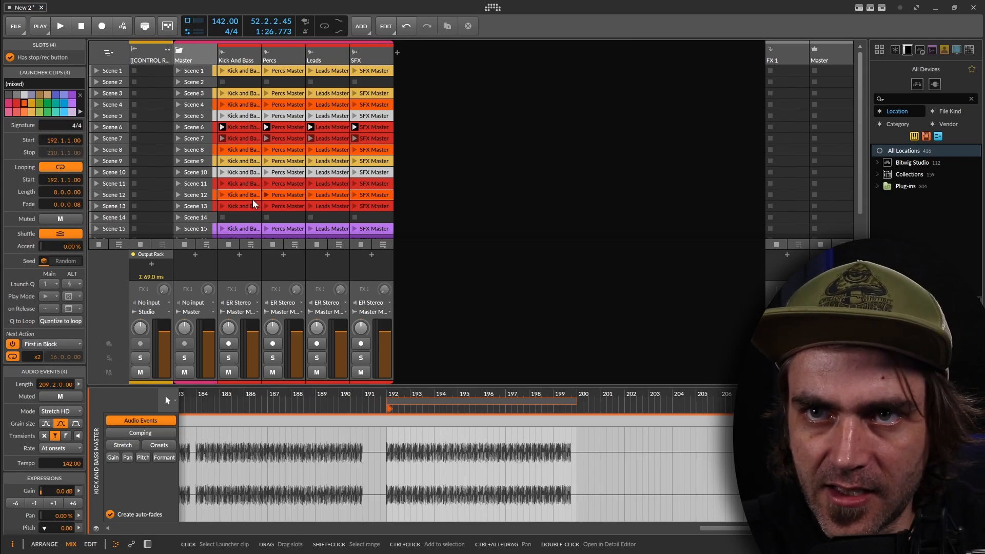
Delete the four red Scene 13 clips and remove the empty Scene 13, leaving one blank scene above the purple clips
{"action": "left_click", "coordinate": [241, 205]}
{"action": "left_click", "coordinate": [378, 206], "text": "shift"}
{"action": "key", "text": "Delete"}
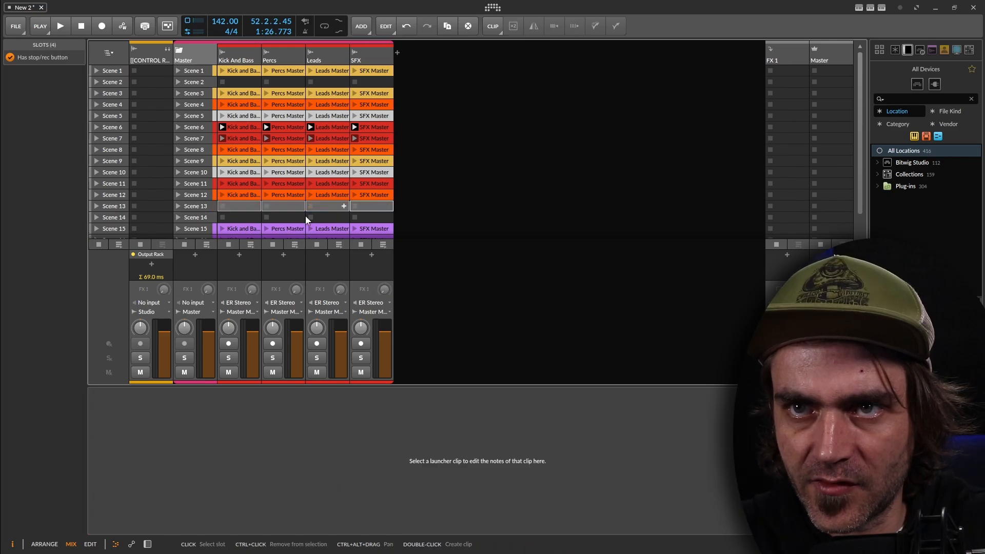
{"action": "left_click", "coordinate": [188, 204]}
{"action": "right_click", "coordinate": [194, 210]}
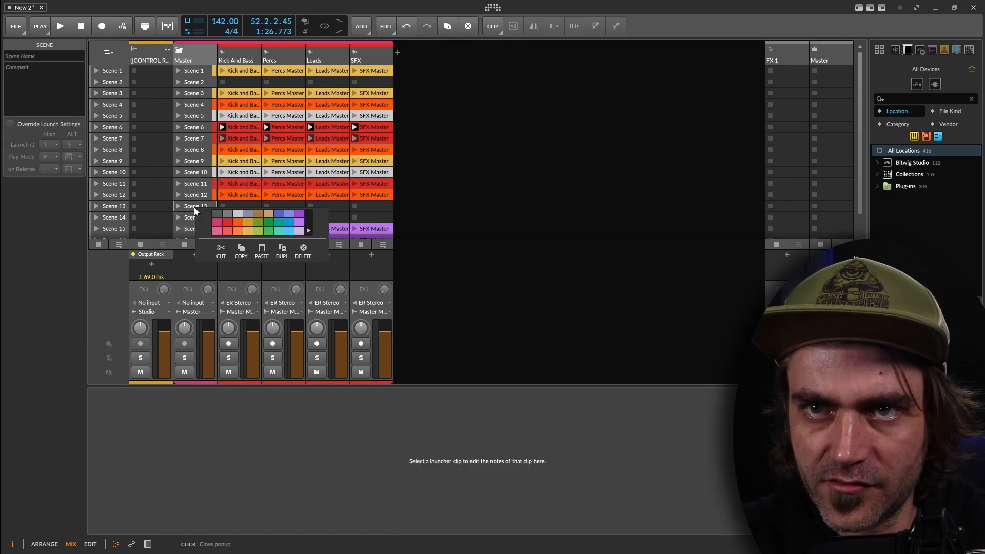
{"action": "left_click", "coordinate": [300, 251]}
Set the next action of the four yellow Scene 1 clips to First in Next Block
{"action": "left_click", "coordinate": [238, 71]}
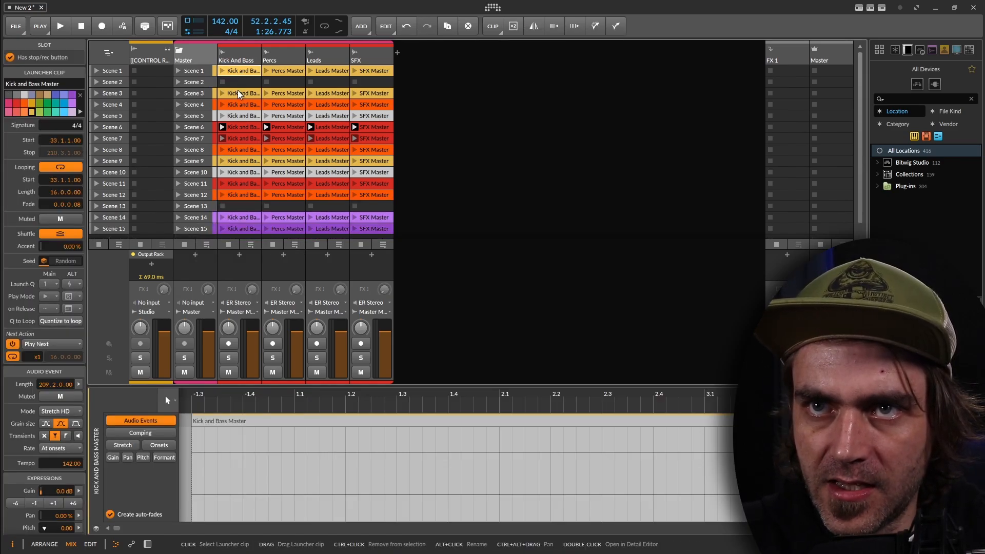
{"action": "left_click", "coordinate": [374, 71], "text": "shift"}
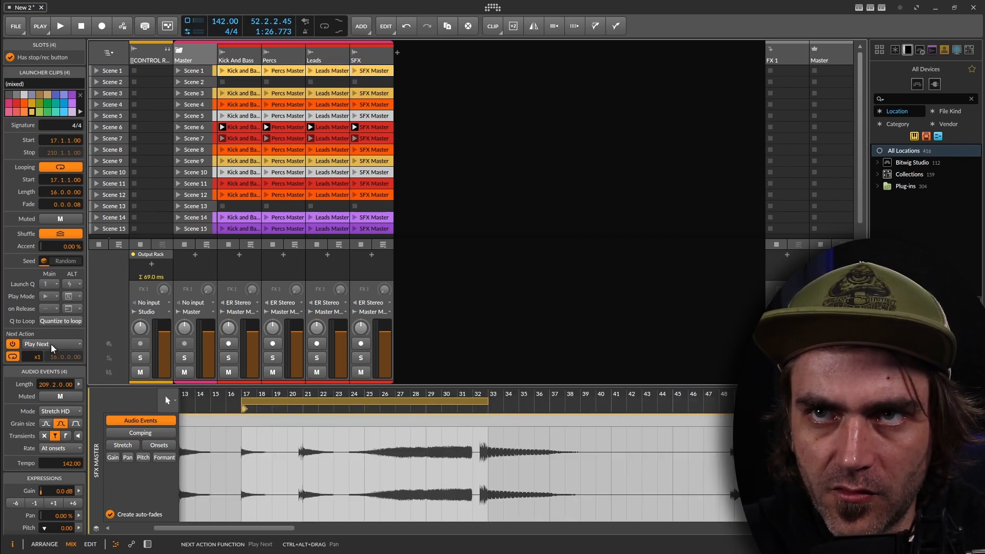
{"action": "left_click", "coordinate": [51, 343]}
{"action": "left_click", "coordinate": [49, 269]}
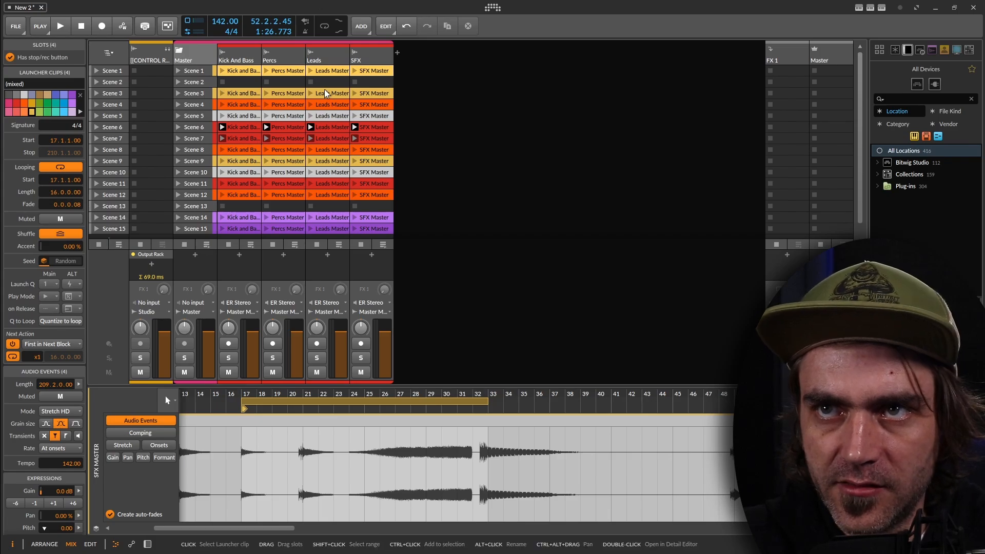
Duplicate the four Scene 1 clips into a new Scene 2 and set the Scene 1 clips' next action to Play Next
{"action": "key", "text": "ctrl+d"}
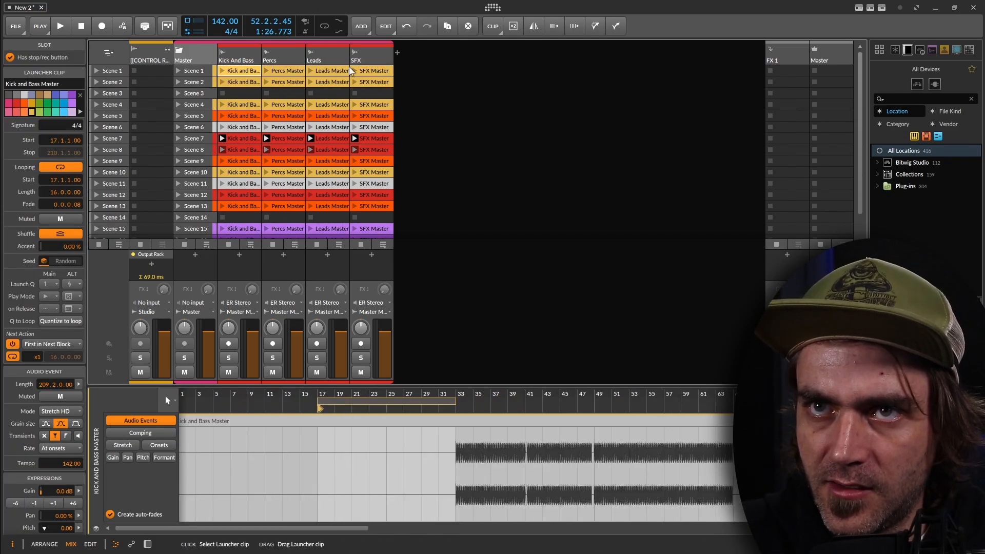
{"action": "left_click", "coordinate": [350, 71], "text": "shift"}
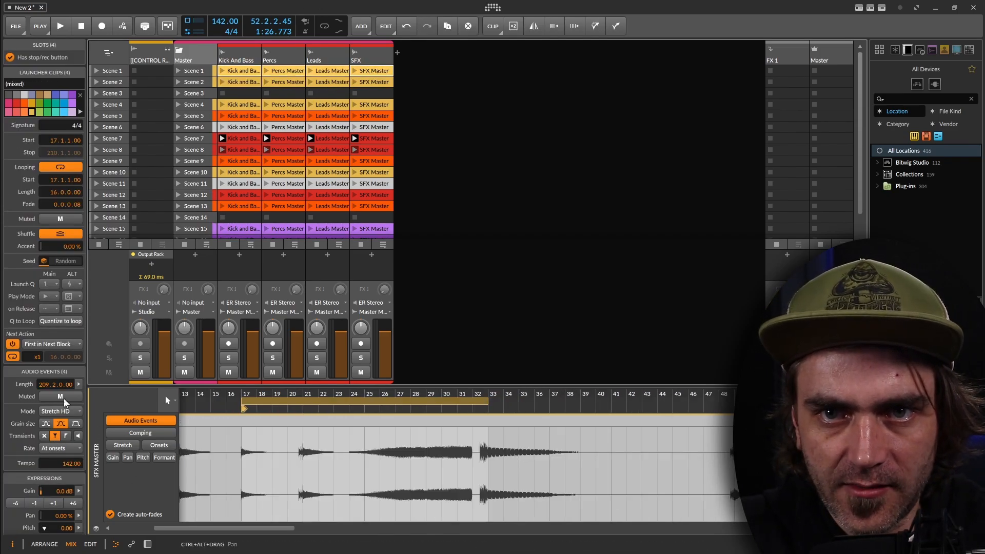
{"action": "left_click", "coordinate": [248, 76]}
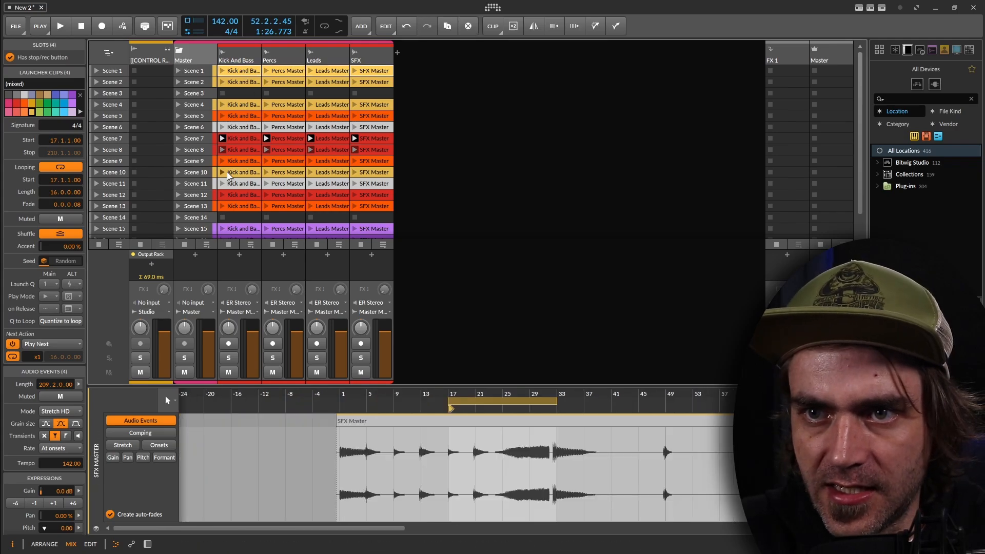
Set the start and loop start of the four Scene 1 clips to 1.1.1.00, and colour all Scene 1 and Scene 2 clips light grey
{"action": "left_click", "coordinate": [243, 71]}
{"action": "left_click", "coordinate": [363, 72], "text": "shift"}
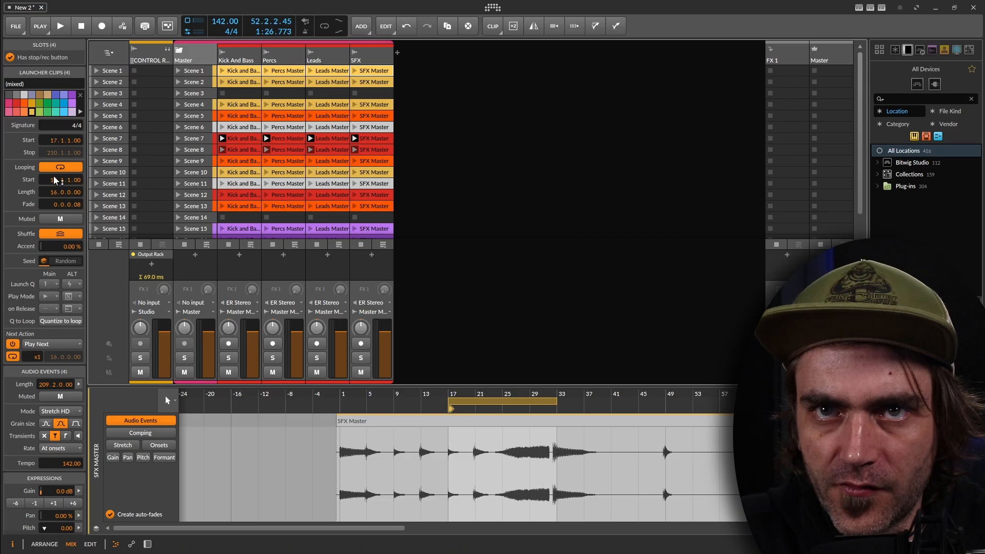
{"action": "left_click_drag", "start_coordinate": [55, 141], "coordinate": [55, 164]}
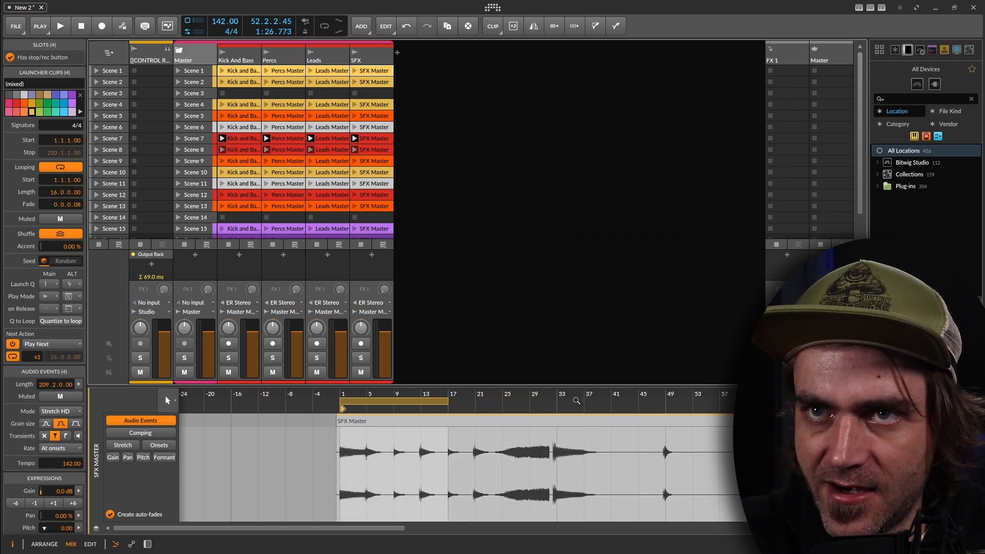
{"action": "left_click", "coordinate": [309, 104], "text": "shift"}
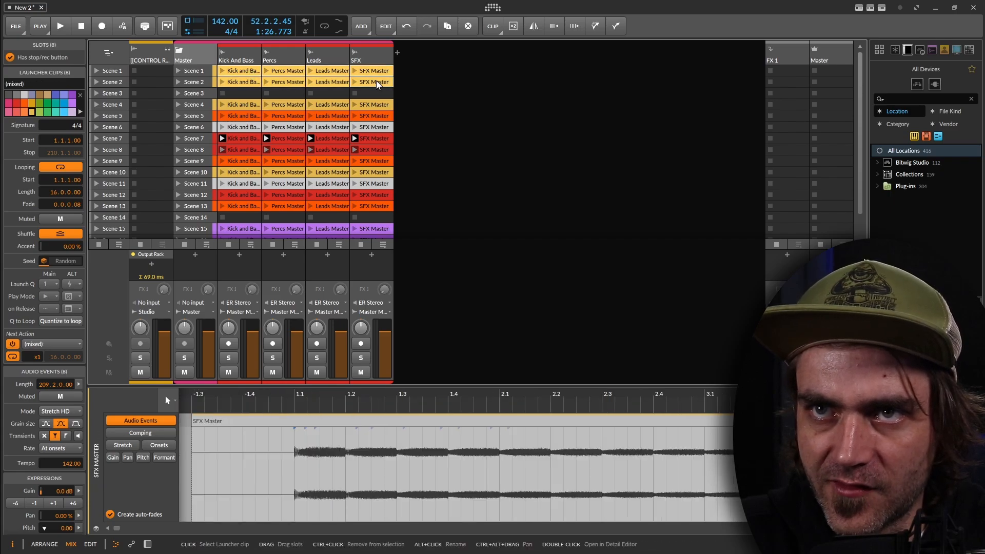
{"action": "left_click", "coordinate": [24, 95]}
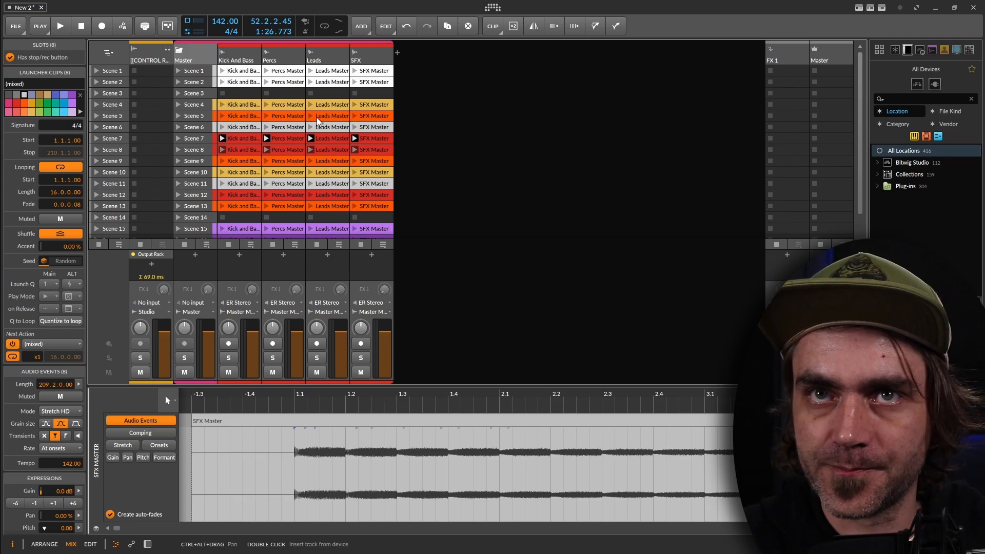
Begin saving the project under a new name and create and open a DJ TEMPLATE TRACKS folder in the Bitwig Studio folder
{"action": "left_click", "coordinate": [16, 26]}
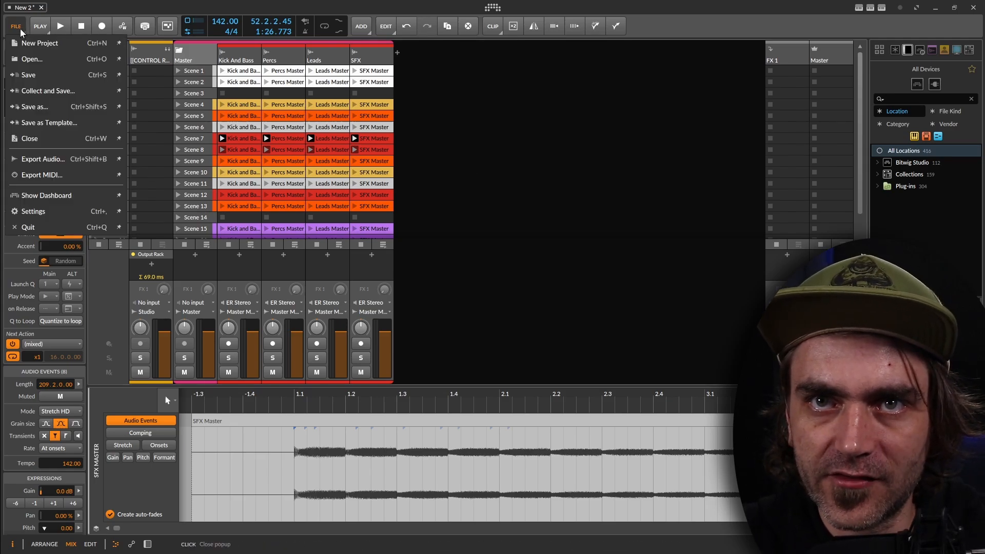
{"action": "left_click", "coordinate": [47, 109]}
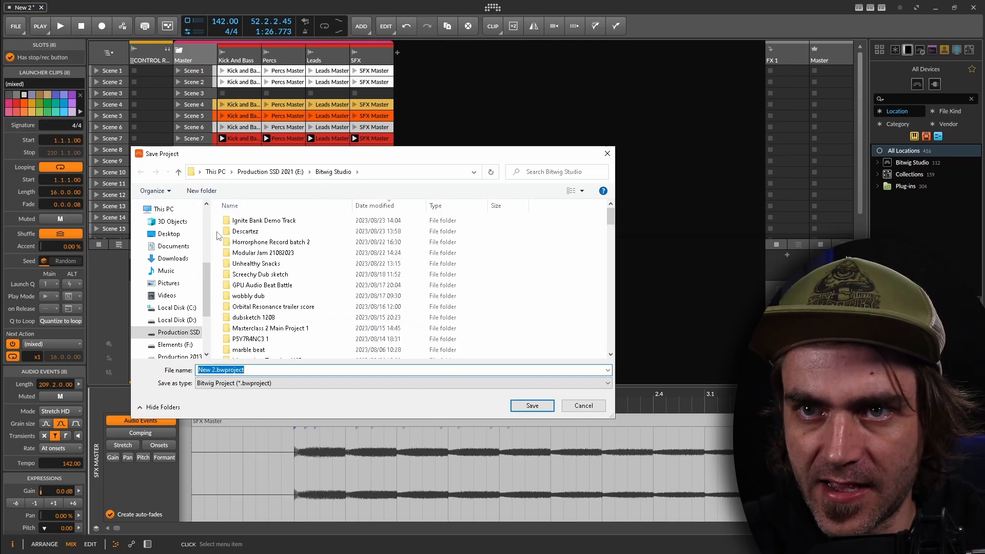
{"action": "right_click", "coordinate": [218, 236]}
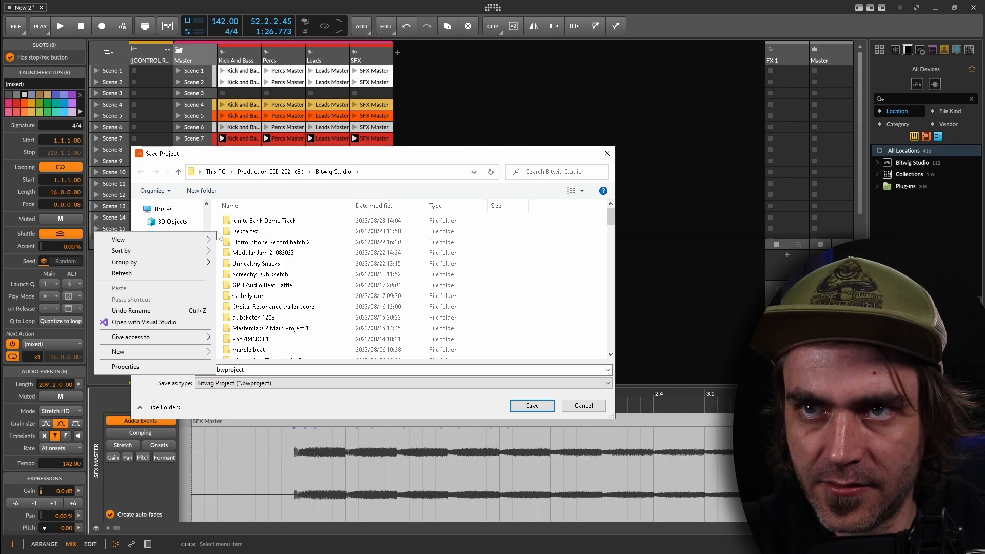
{"action": "mouse_move", "coordinate": [157, 352]}
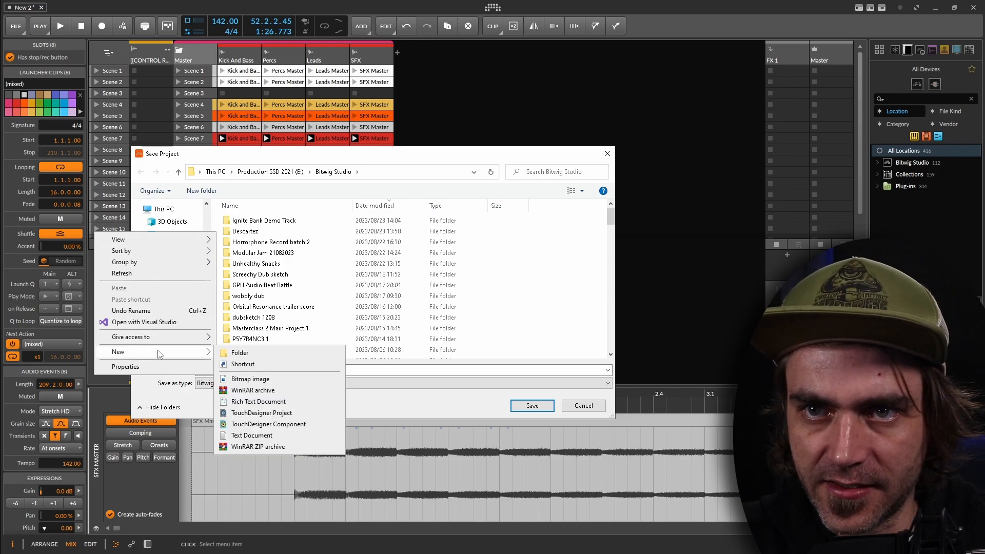
{"action": "left_click", "coordinate": [236, 355]}
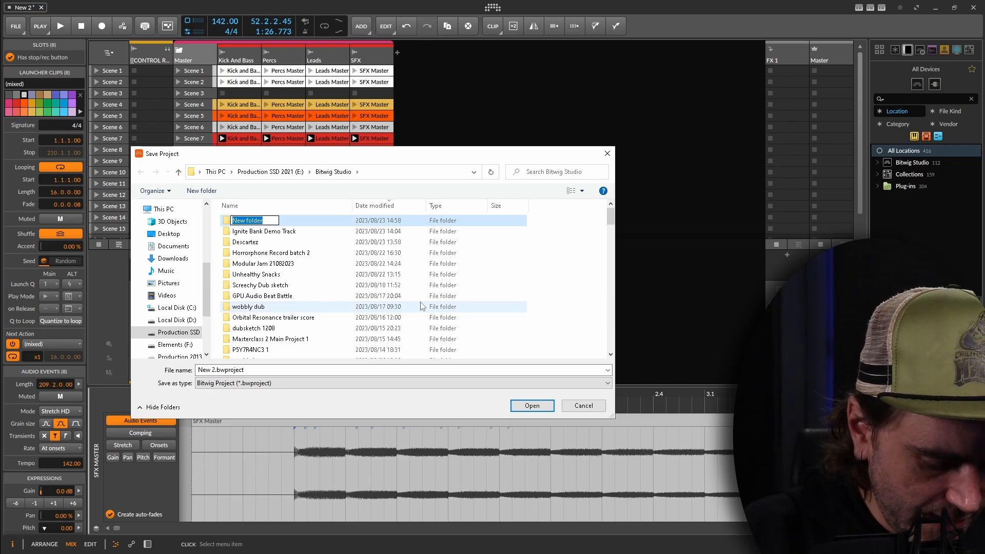
{"action": "type", "text": "DJ"}
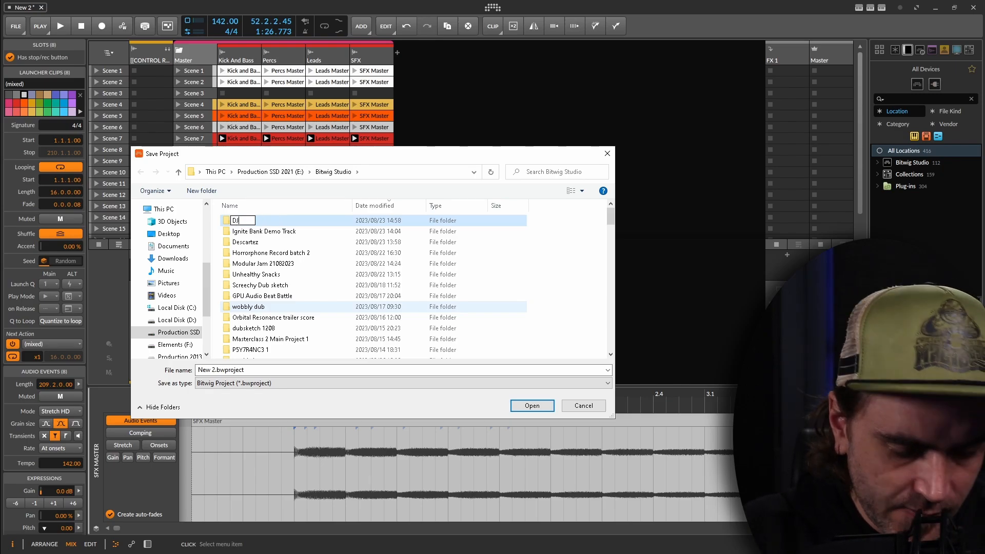
{"action": "type", "text": " TEMPLATE TRACKS"}
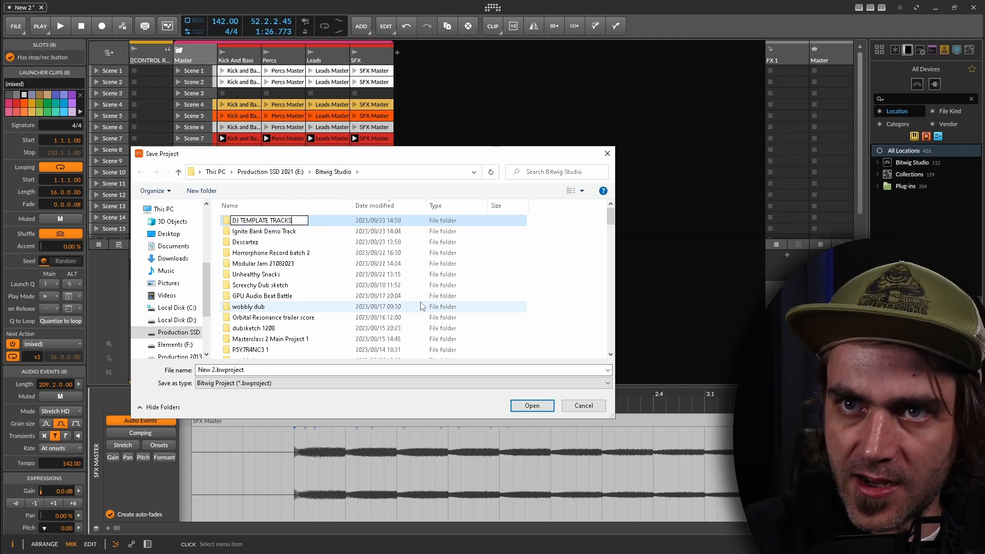
{"action": "key", "text": "Return"}
{"action": "key", "text": "Return"}
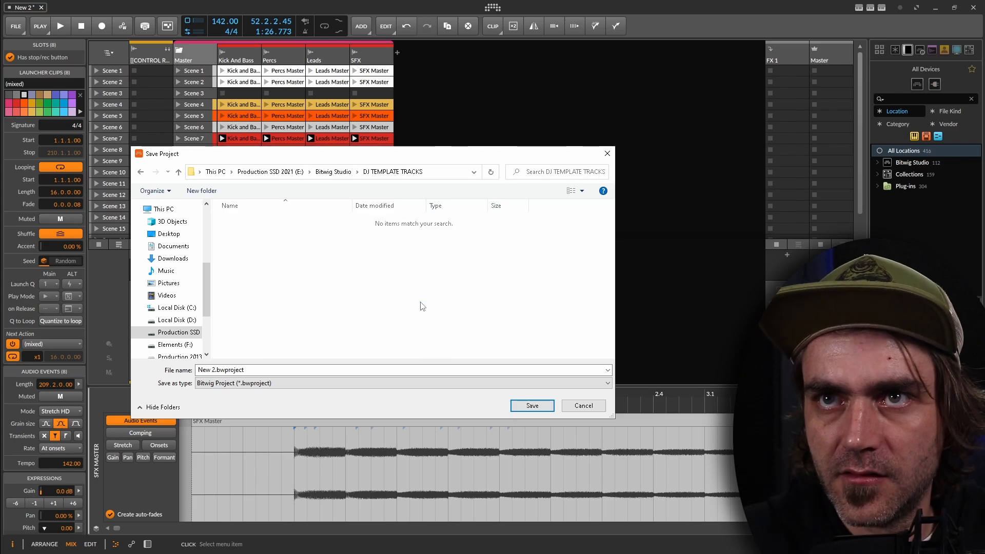
Save the project as Acid Rain Prepped.bwproject in the DJ TEMPLATE TRACKS folder
{"action": "left_click", "coordinate": [217, 370]}
{"action": "left_click_drag", "start_coordinate": [216, 369], "coordinate": [200, 370]}
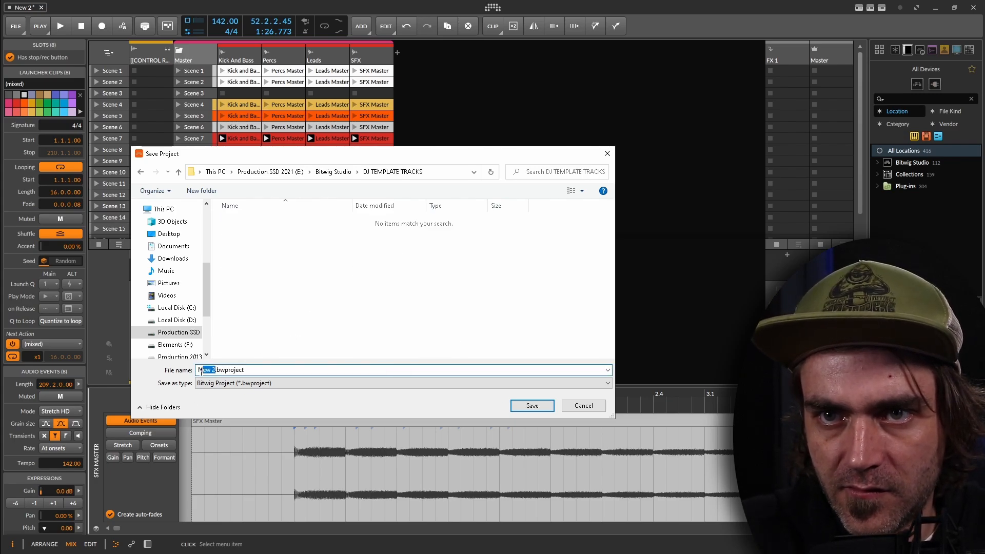
{"action": "type", "text": "Acid Rain"}
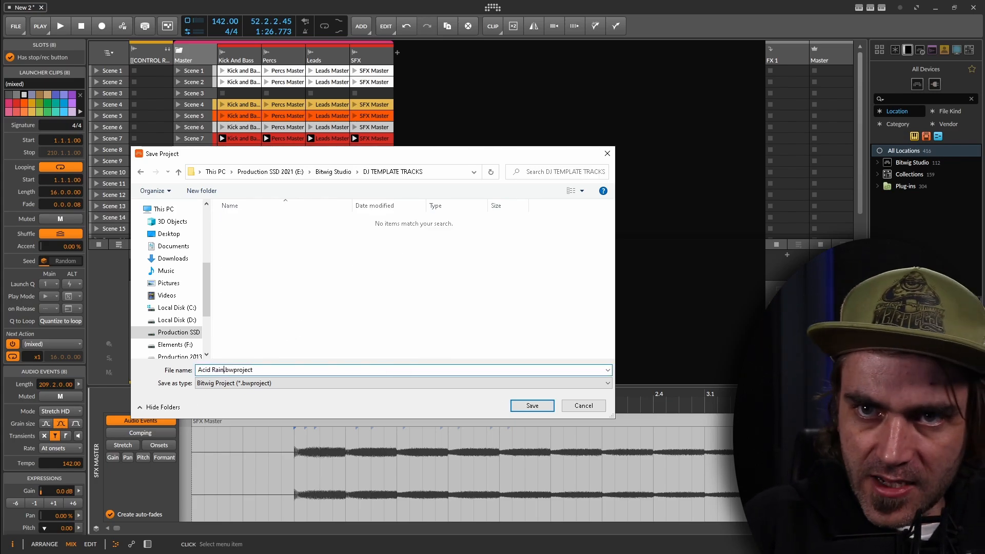
{"action": "type", "text": " Prepped"}
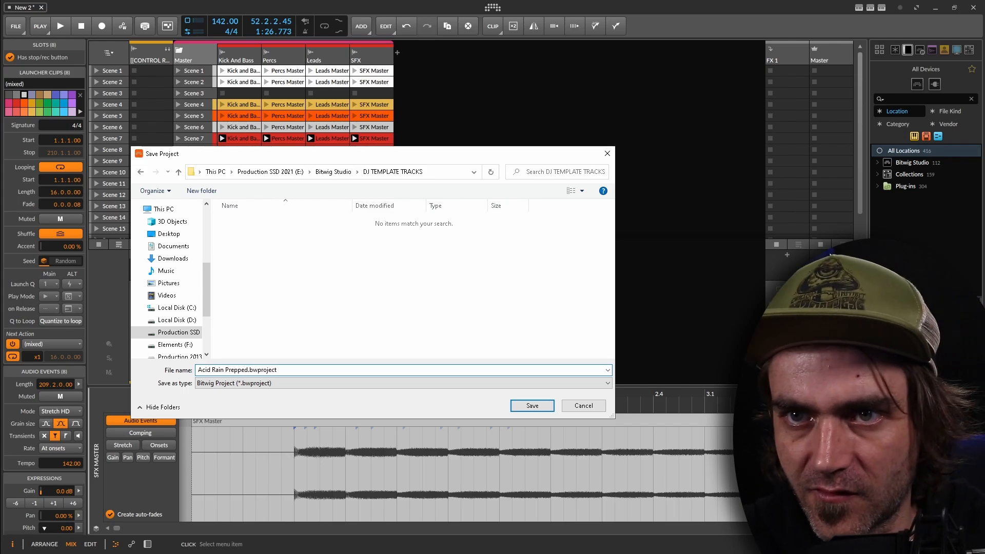
{"action": "left_click", "coordinate": [523, 404]}
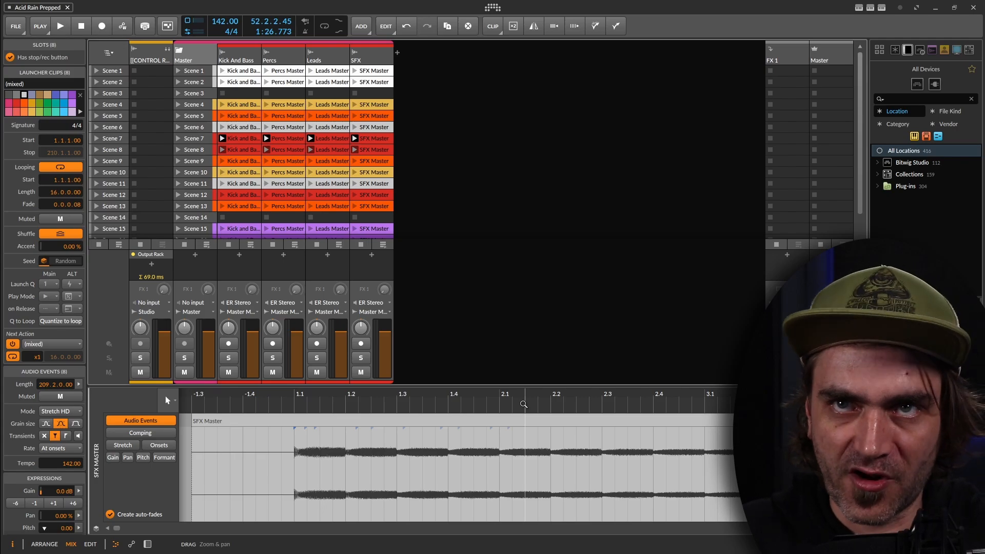
Play the intro from Scene 1 and launch Scene 13 to check how the scenes advance
{"action": "left_click", "coordinate": [179, 71]}
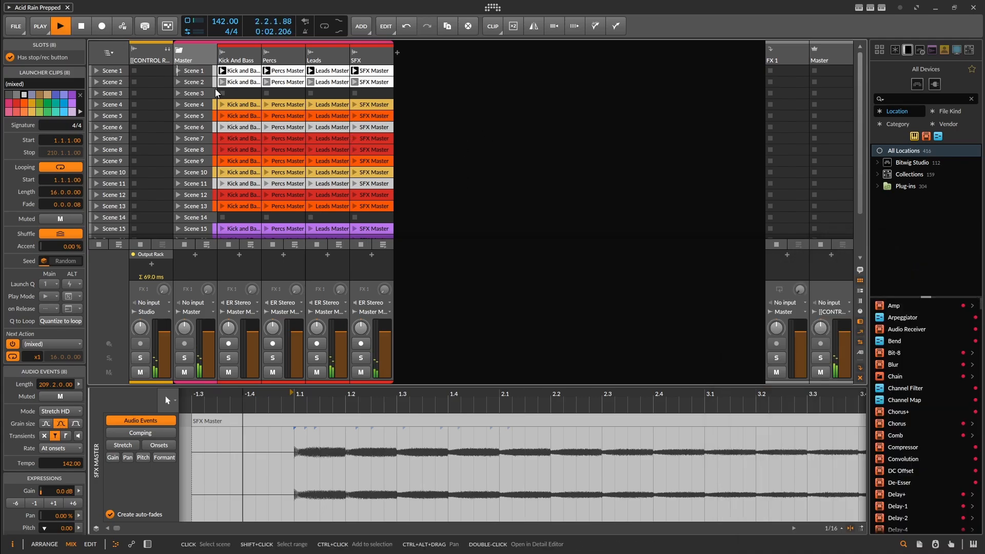
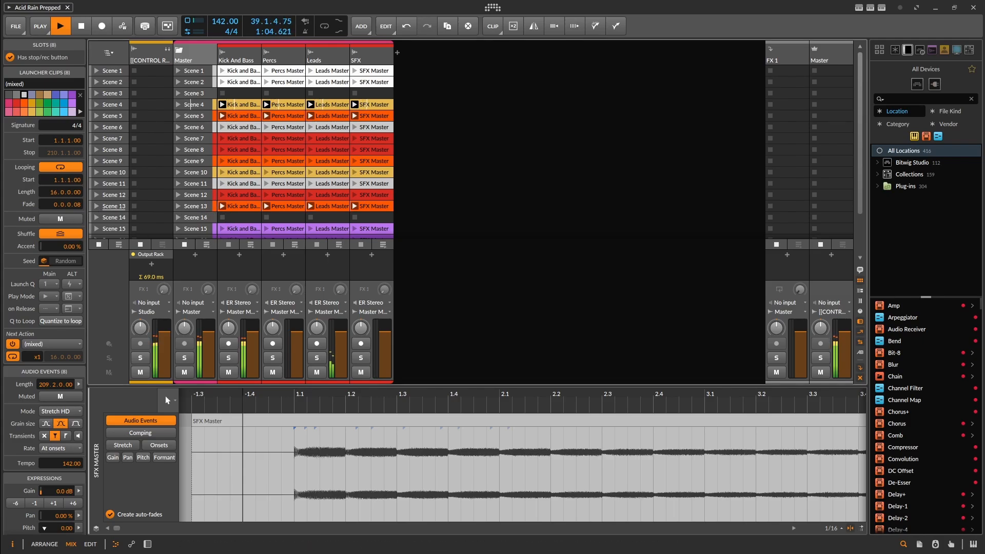
{"action": "left_click", "coordinate": [97, 206]}
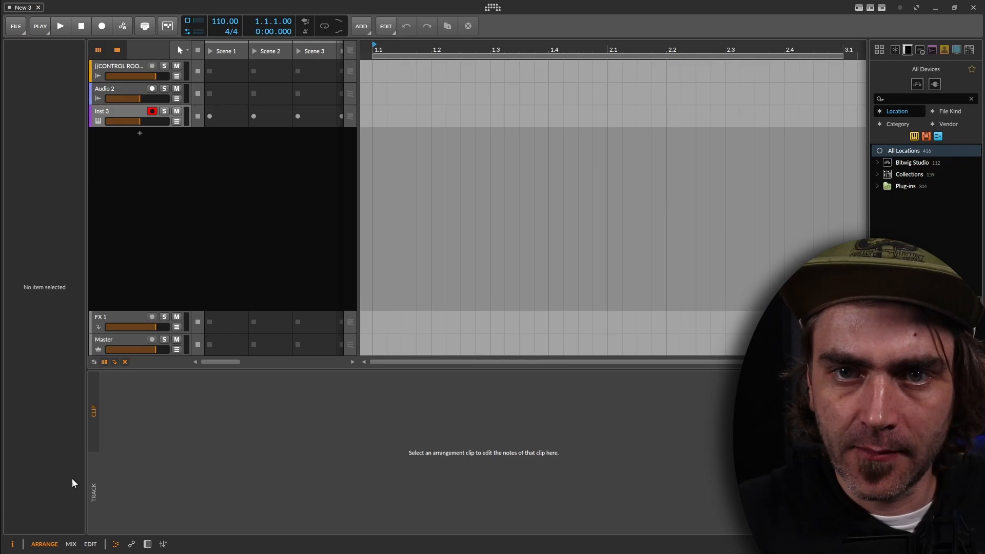
In the new project's mixer view, delete the Inst 3 track and lower the Audio 2 track's volume
{"action": "left_click", "coordinate": [70, 545]}
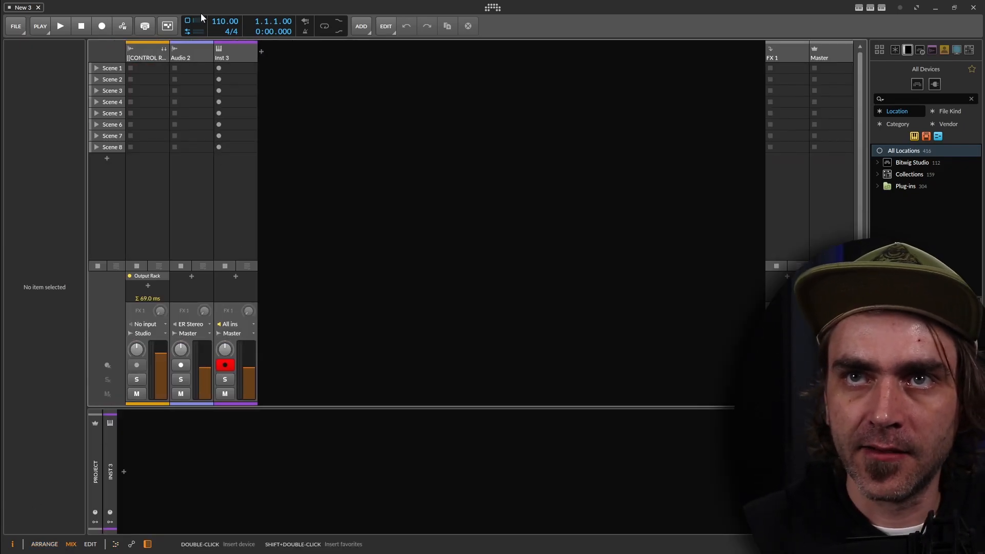
{"action": "left_click", "coordinate": [233, 54]}
{"action": "key", "text": "Delete"}
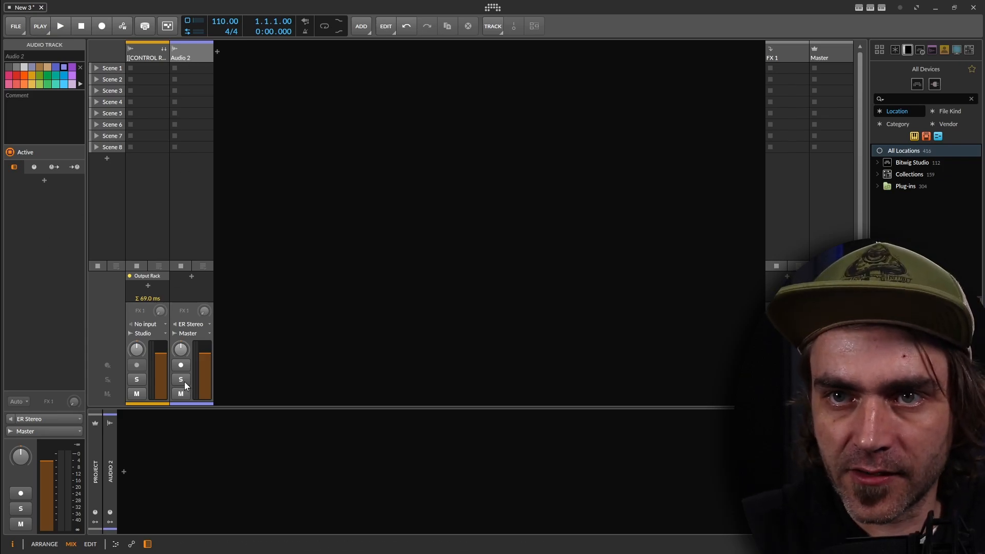
{"action": "left_click_drag", "start_coordinate": [204, 352], "coordinate": [205, 372]}
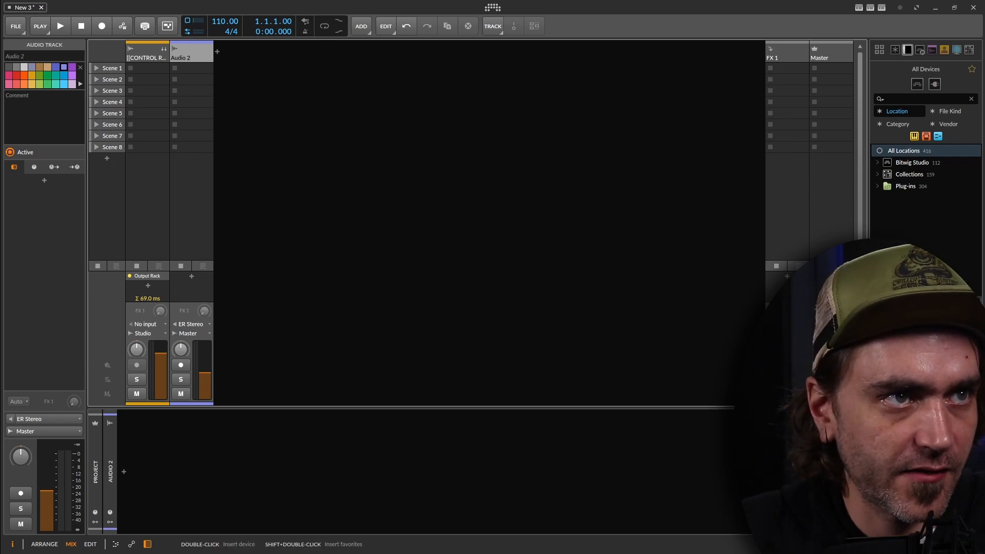
Add the Orbital Resonance audio to the Scene 1 slot of the Audio 2 track
{"action": "left_click", "coordinate": [143, 60]}
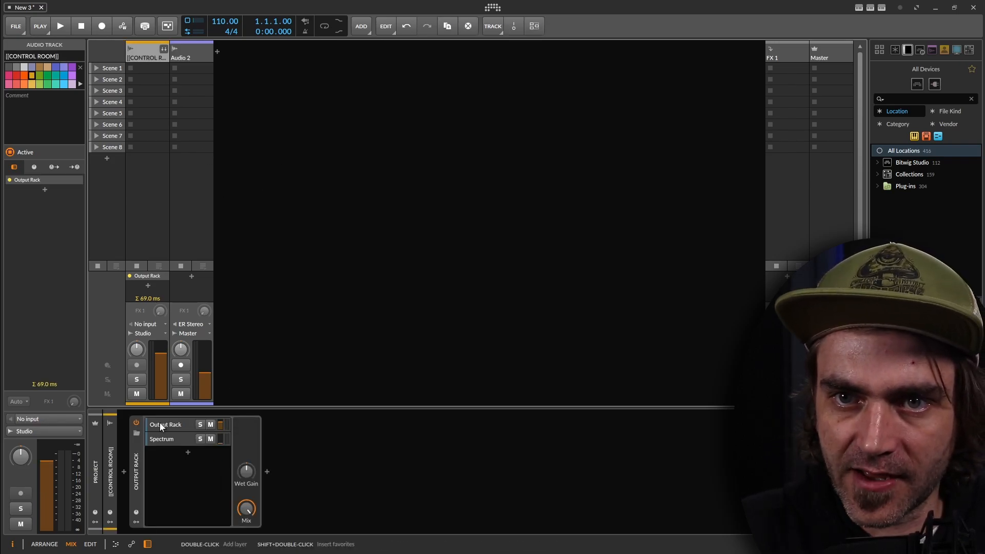
{"action": "left_click", "coordinate": [193, 57]}
{"action": "key", "text": "ctrl+v"}
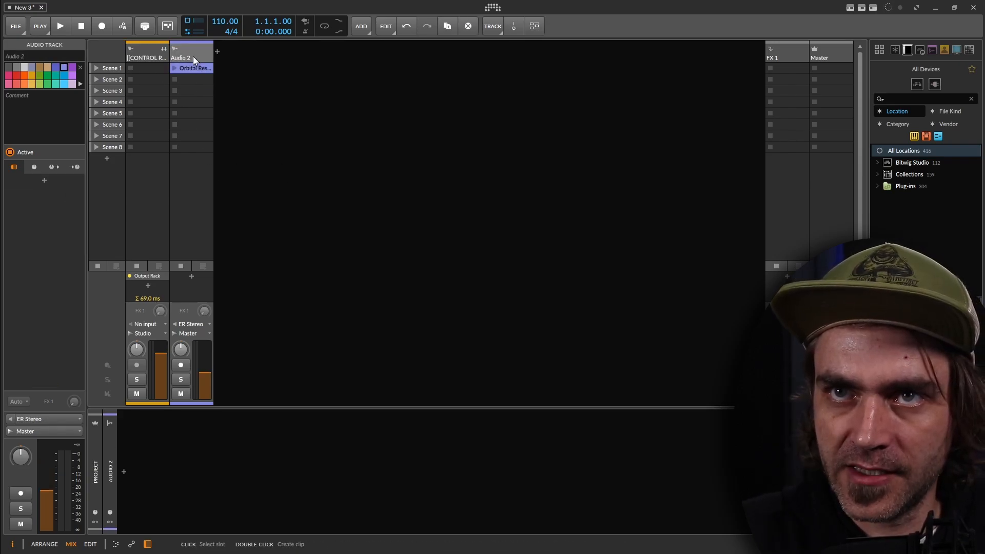
Set the project tempo to 140 BPM and show the Orbital Resonance clip's waveform in the detail editor
{"action": "left_click", "coordinate": [194, 68]}
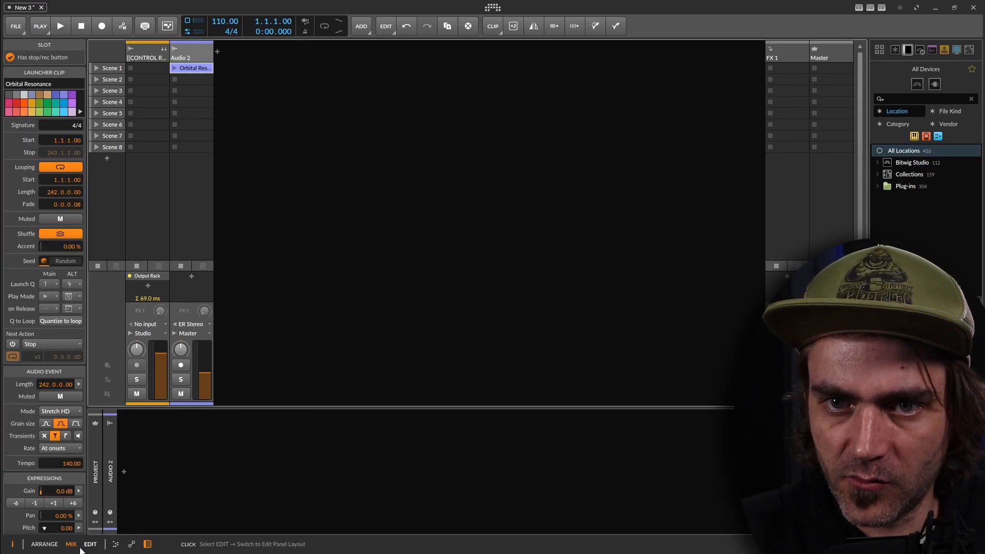
{"action": "left_click", "coordinate": [121, 546]}
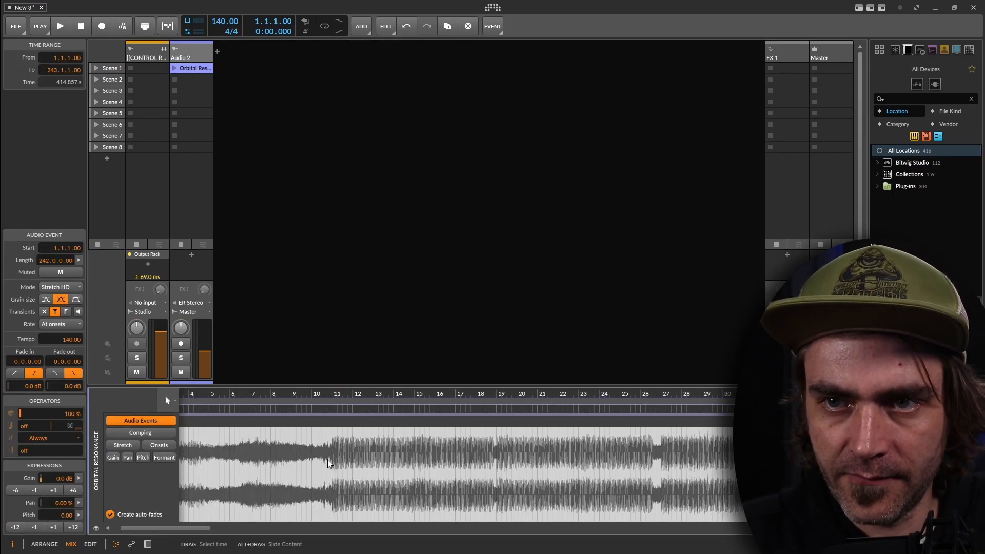
{"action": "scroll", "coordinate": [328, 462], "scroll_direction": "down", "scroll_amount": 3}
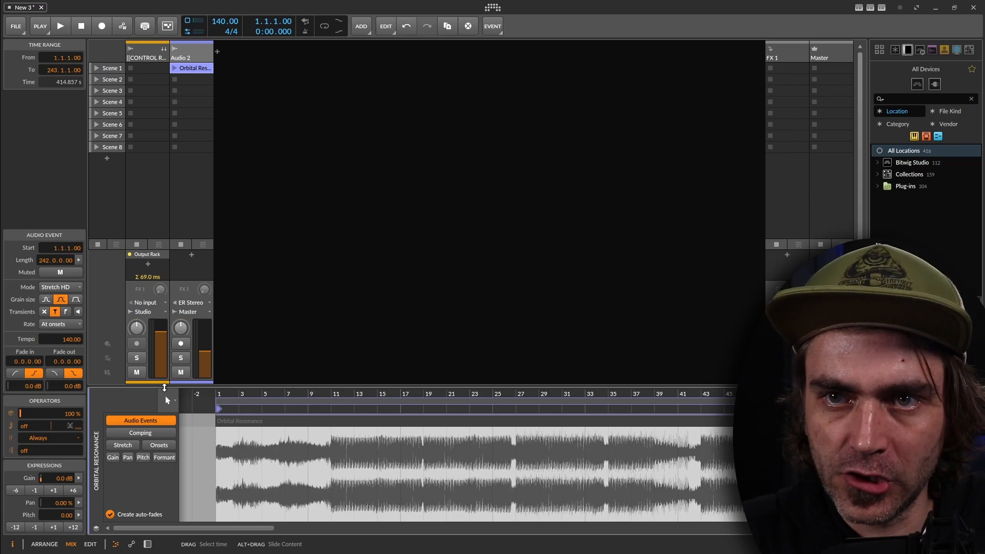
Set the Orbital Resonance clip's start and loop start to 11.1.1.00 with a loop length of 16 bars
{"action": "left_click_drag", "start_coordinate": [220, 409], "coordinate": [336, 408]}
{"action": "scroll", "coordinate": [336, 408], "scroll_direction": "down", "scroll_amount": 8}
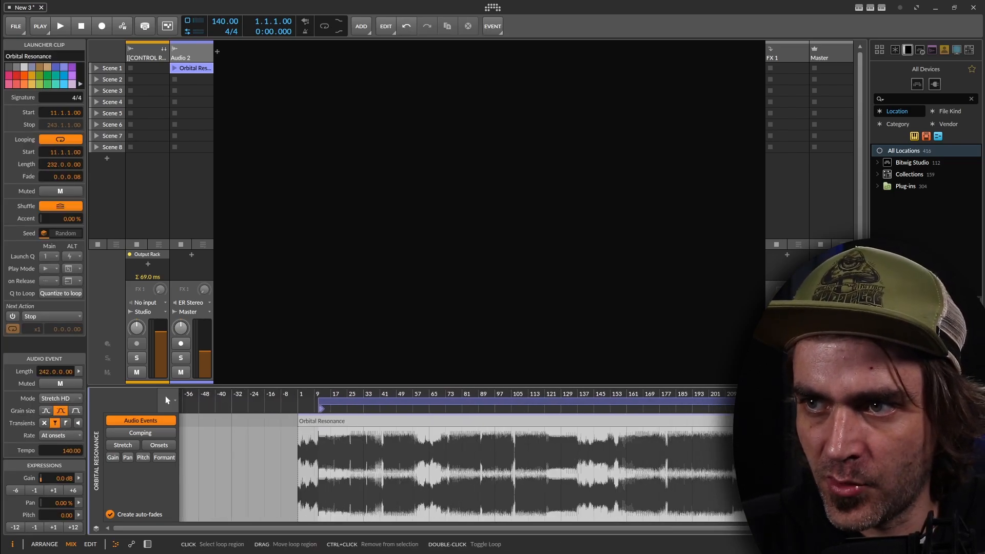
{"action": "left_click_drag", "start_coordinate": [801, 408], "coordinate": [343, 414]}
{"action": "scroll", "coordinate": [348, 415], "scroll_direction": "up", "scroll_amount": 8}
{"action": "scroll", "coordinate": [339, 418], "scroll_direction": "down", "scroll_amount": 5}
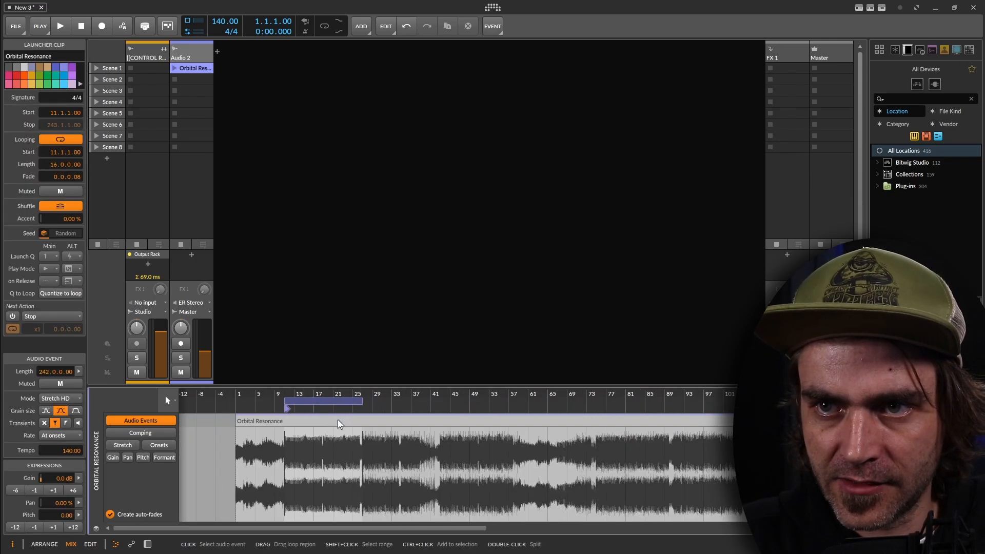
{"action": "scroll", "coordinate": [328, 434], "scroll_direction": "up", "scroll_amount": 5}
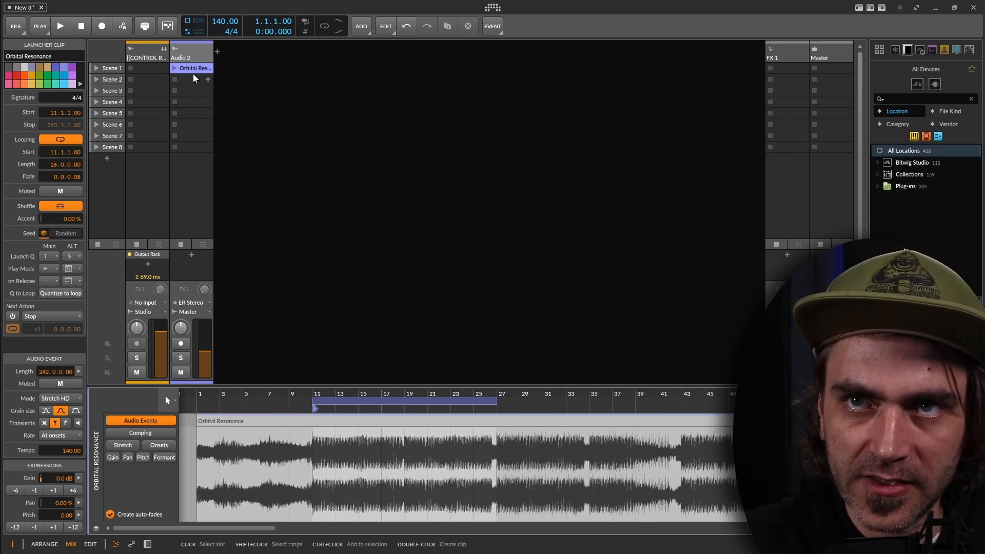
Place the Orbital Resonance clip in Scene 2 with a yellow colour and copy it into Scene 3
{"action": "left_click_drag", "start_coordinate": [193, 71], "coordinate": [189, 82]}
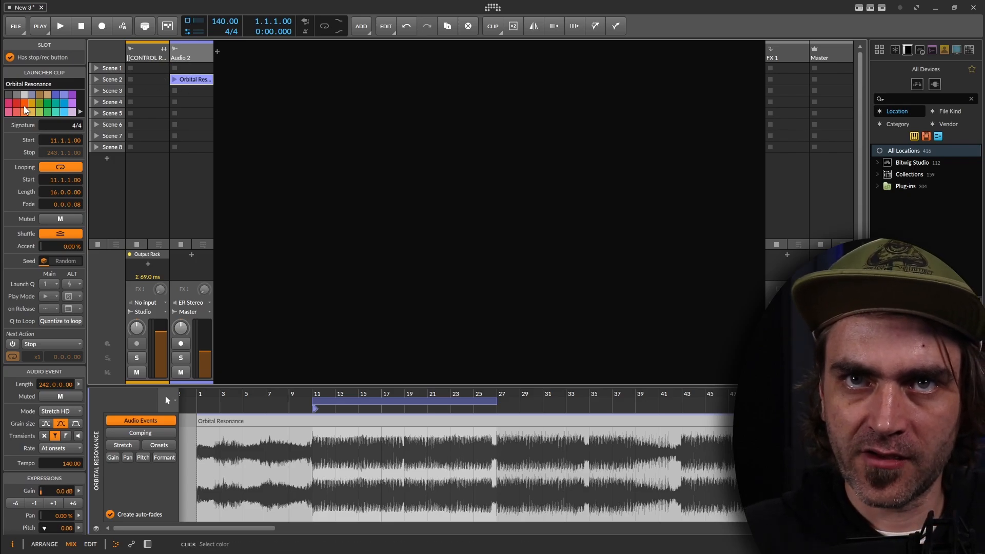
{"action": "left_click", "coordinate": [34, 110]}
{"action": "left_click_drag", "start_coordinate": [192, 81], "coordinate": [190, 90]}
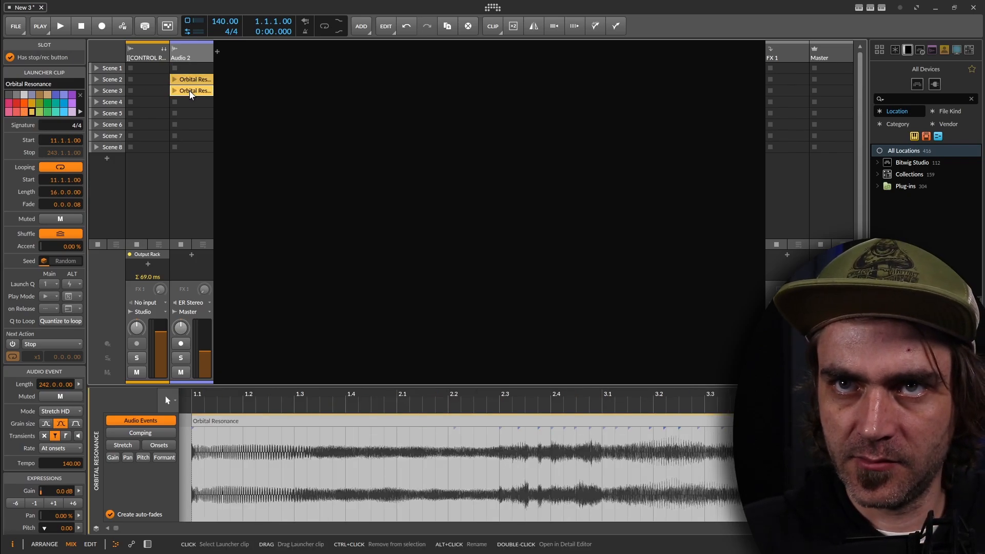
Set the Scene 3 clip's loop start to bar 27
{"action": "scroll", "coordinate": [513, 467], "scroll_direction": "down", "scroll_amount": 5}
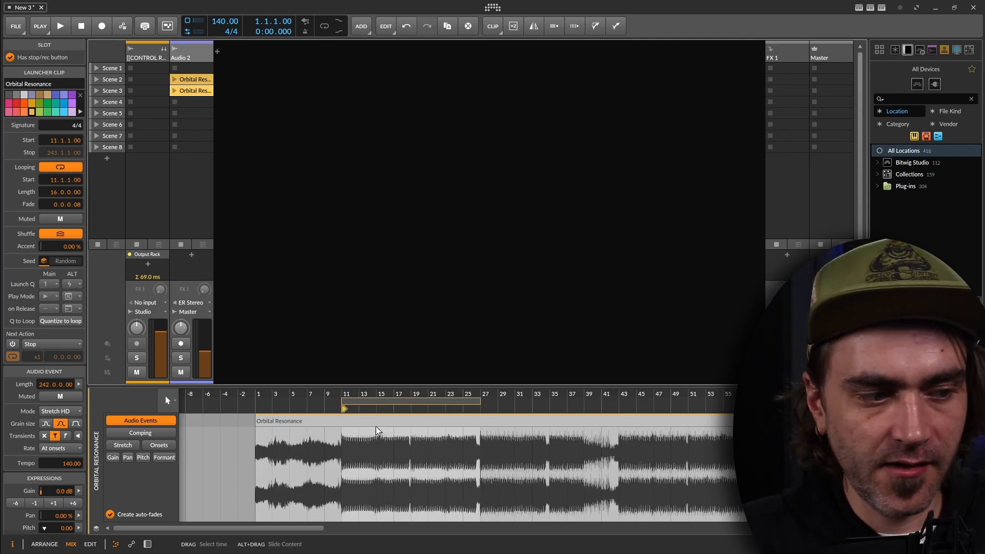
{"action": "left_click", "coordinate": [194, 92]}
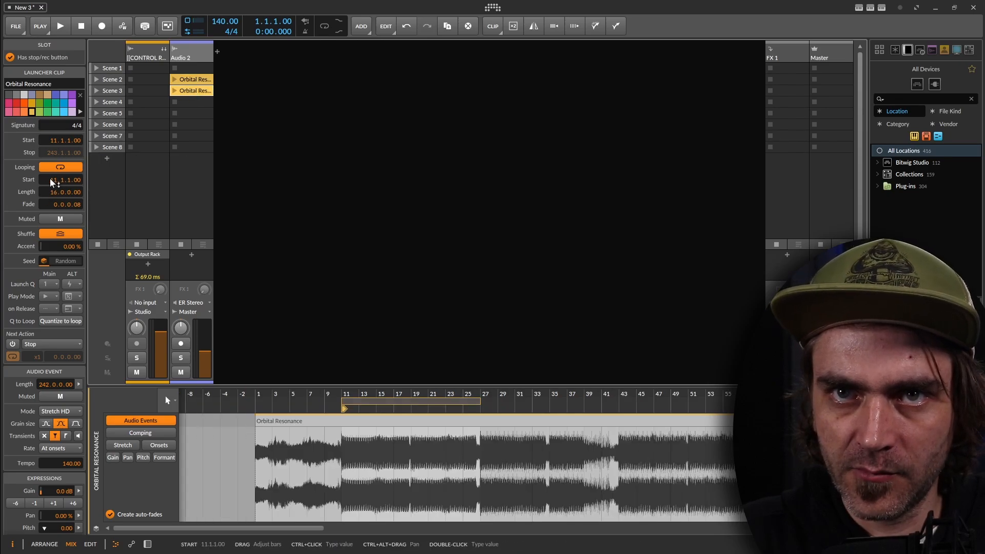
{"action": "left_click_drag", "start_coordinate": [50, 179], "coordinate": [51, 155]}
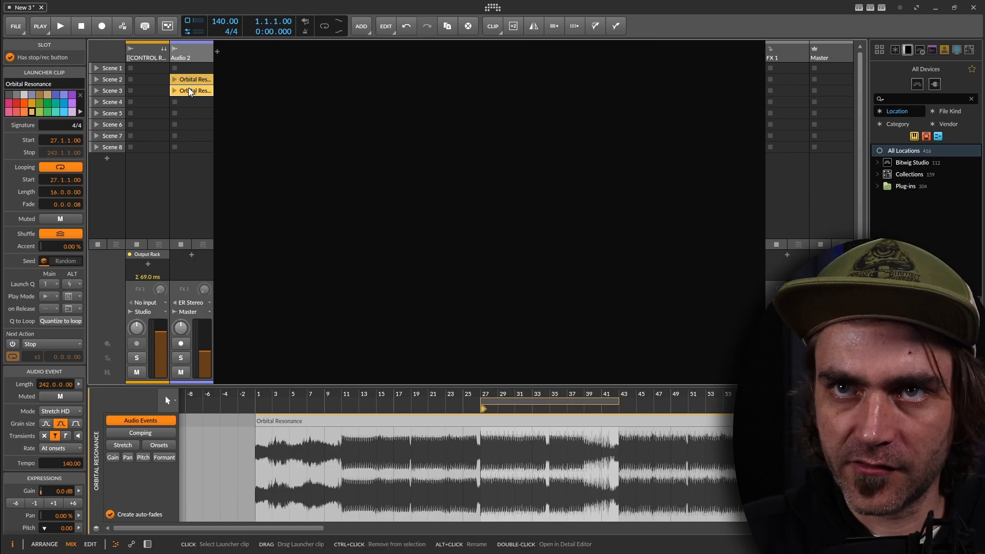
Copy the Scene 3 clip to Scene 4 and set the copy's loop start to bar 43
{"action": "left_click_drag", "start_coordinate": [190, 92], "coordinate": [191, 101]}
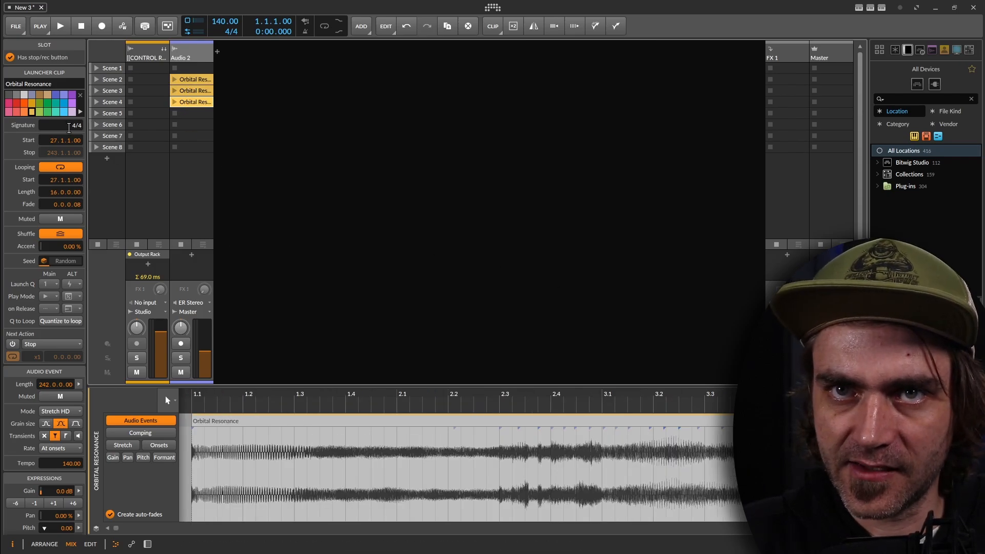
{"action": "mouse_move", "coordinate": [51, 180]}
{"action": "left_mouse_down"}
{"action": "mouse_move", "coordinate": [51, 140]}
{"action": "mouse_move", "coordinate": [49, 180]}
{"action": "left_mouse_up"}
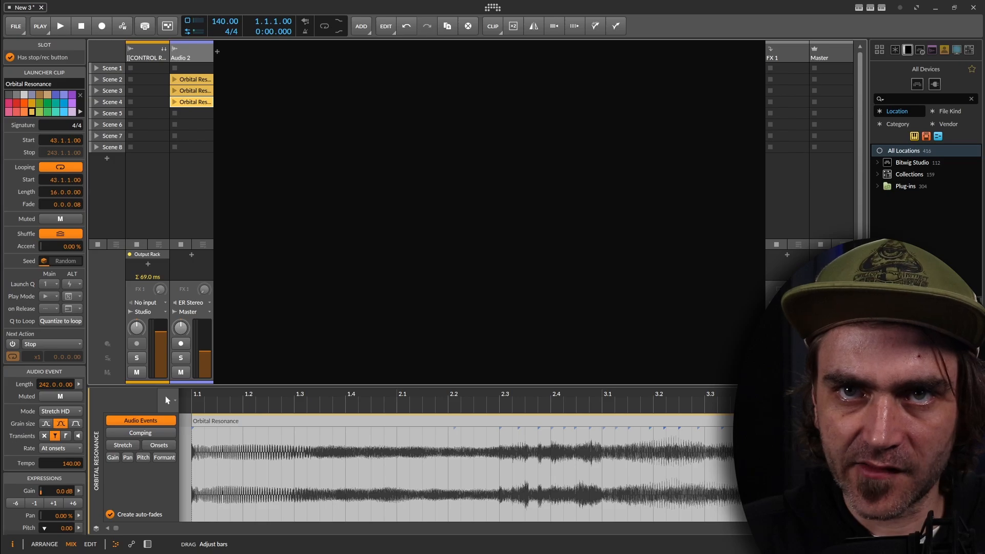
{"action": "left_click_drag", "start_coordinate": [52, 180], "coordinate": [52, 180]}
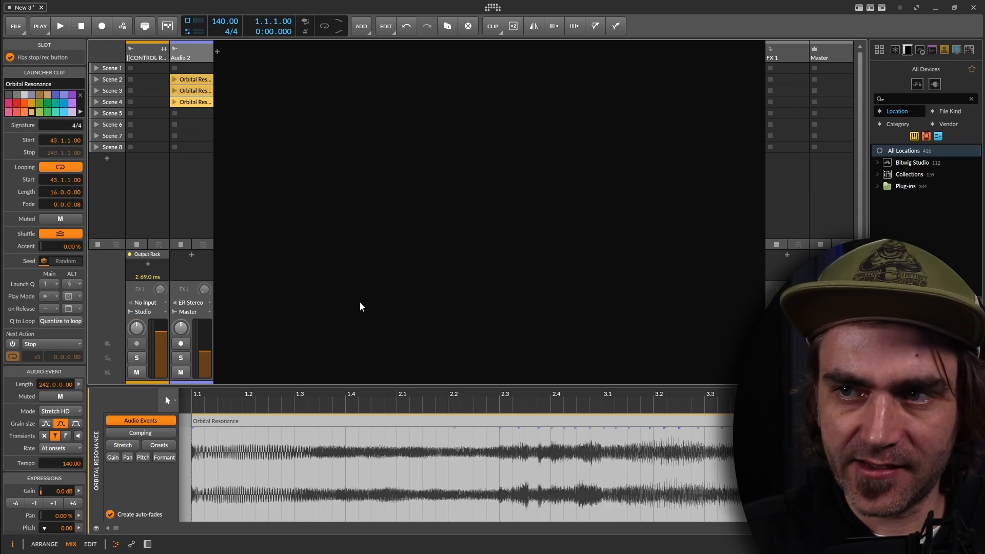
{"action": "mouse_move", "coordinate": [457, 393]}
{"action": "left_mouse_down"}
{"action": "mouse_move", "coordinate": [454, 377]}
{"action": "mouse_move", "coordinate": [457, 394]}
{"action": "left_mouse_up"}
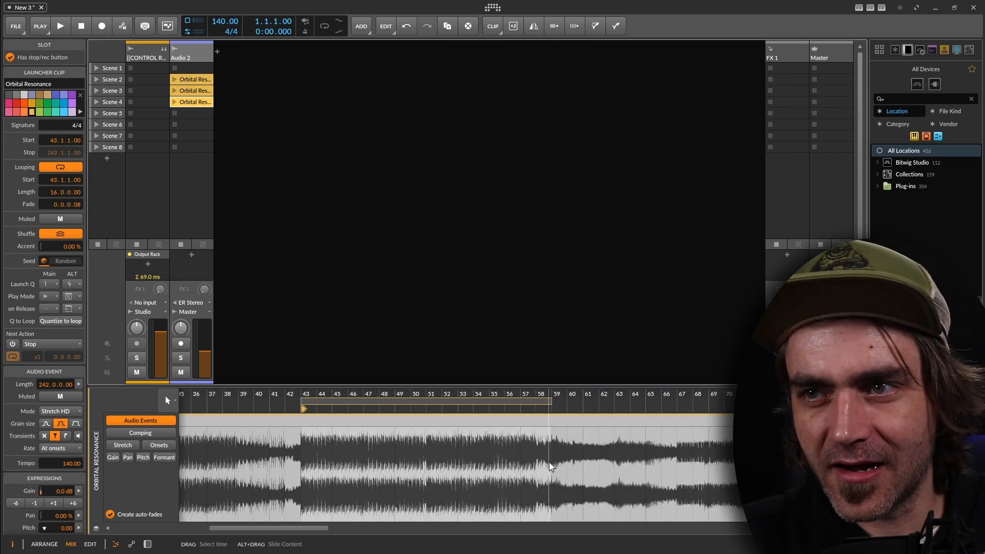
{"action": "scroll", "coordinate": [551, 461], "scroll_direction": "down", "scroll_amount": 2}
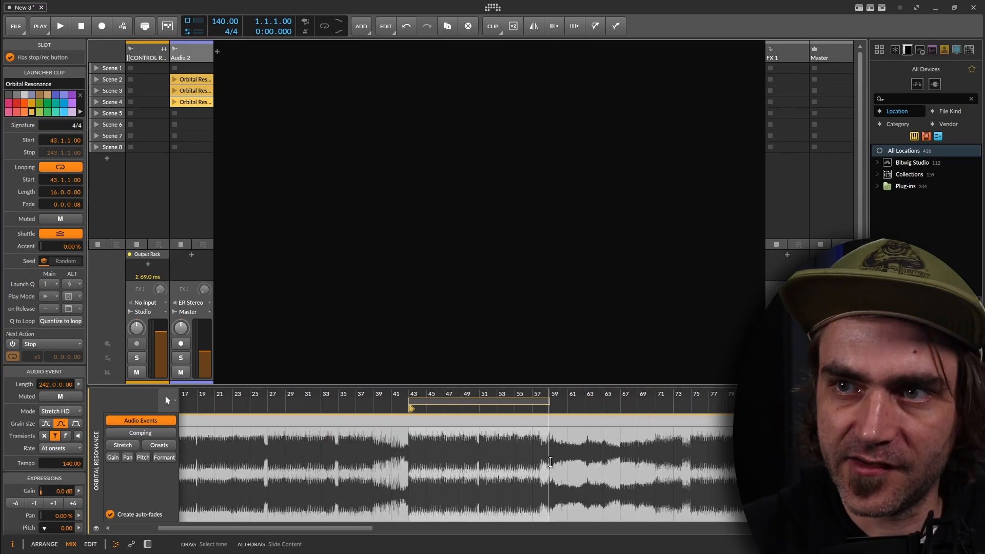
{"action": "scroll", "coordinate": [547, 509], "scroll_direction": "down", "scroll_amount": 1}
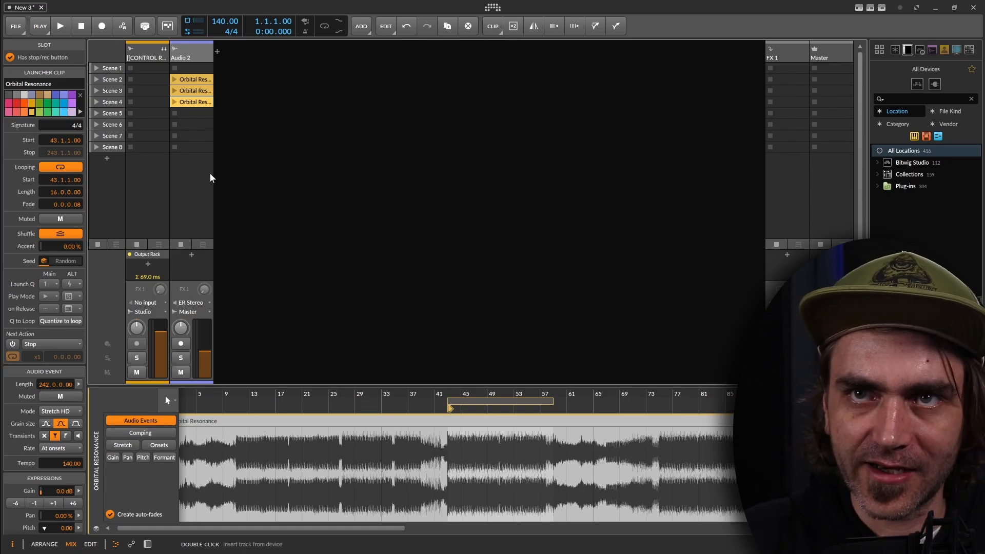
Colour the Scene 4 clip red and the Scene 3 clip orange
{"action": "left_click", "coordinate": [24, 105]}
{"action": "left_click", "coordinate": [198, 90]}
{"action": "left_click", "coordinate": [23, 105]}
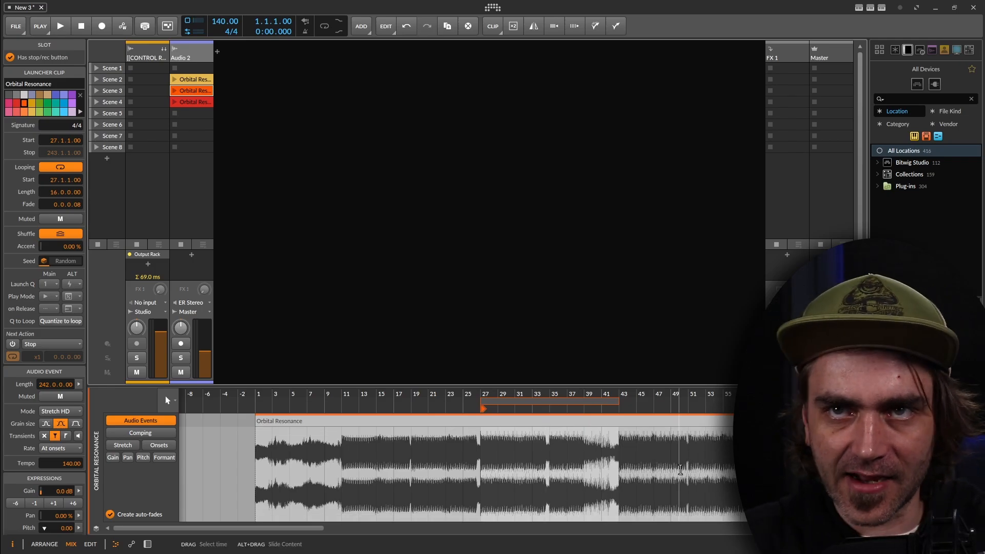
{"action": "scroll", "coordinate": [462, 461], "scroll_direction": "right", "scroll_amount": 5}
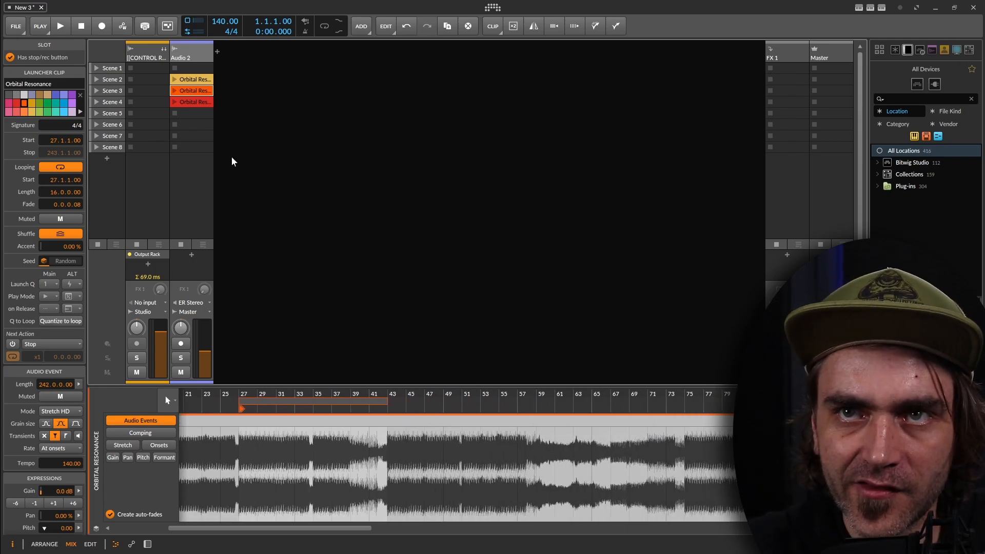
Copy the Scene 4 clip to Scene 5 and shift the copy's 16-bar loop to start at bar 59
{"action": "left_click", "coordinate": [197, 101]}
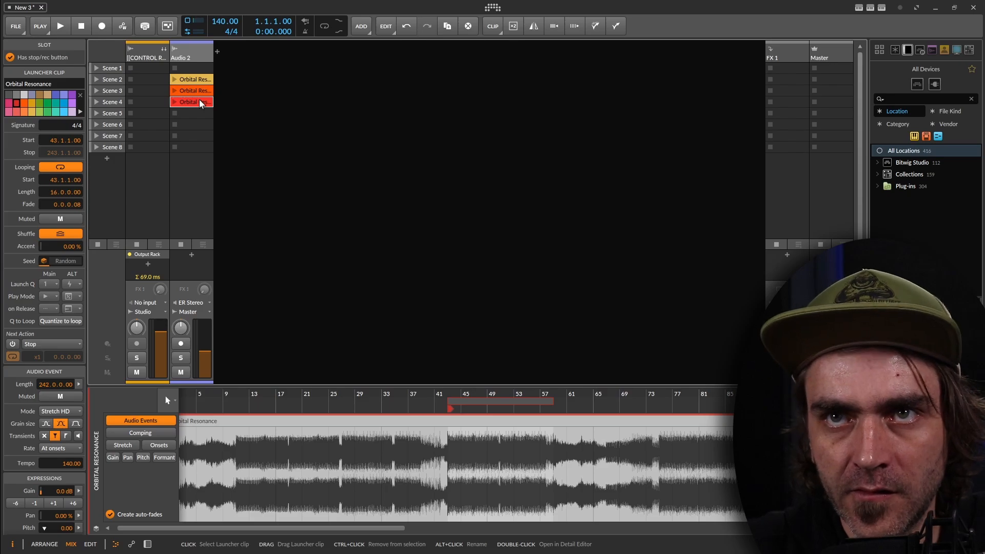
{"action": "left_click_drag", "start_coordinate": [199, 102], "coordinate": [194, 111]}
{"action": "scroll", "coordinate": [671, 458], "scroll_direction": "left", "scroll_amount": 10}
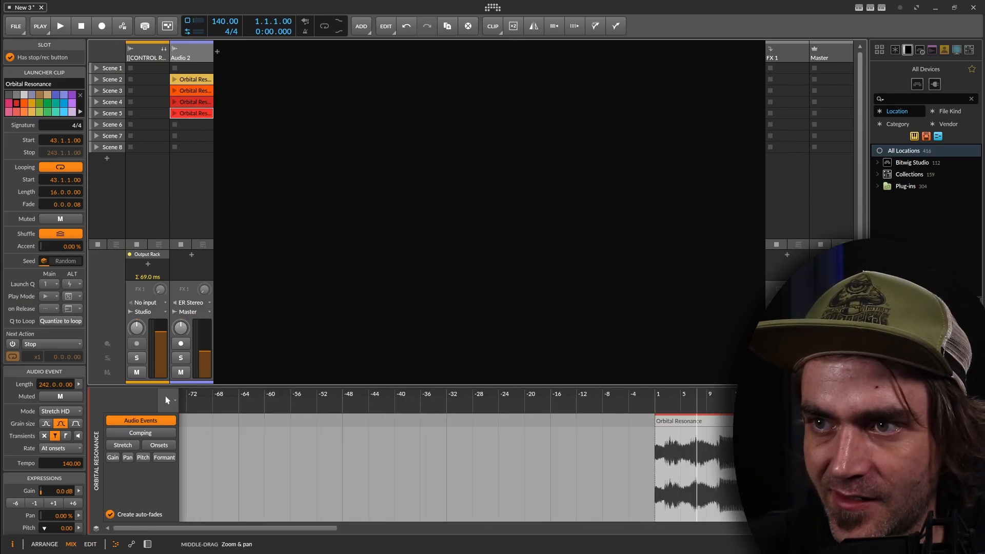
{"action": "scroll", "coordinate": [492, 453], "scroll_direction": "right", "scroll_amount": 10}
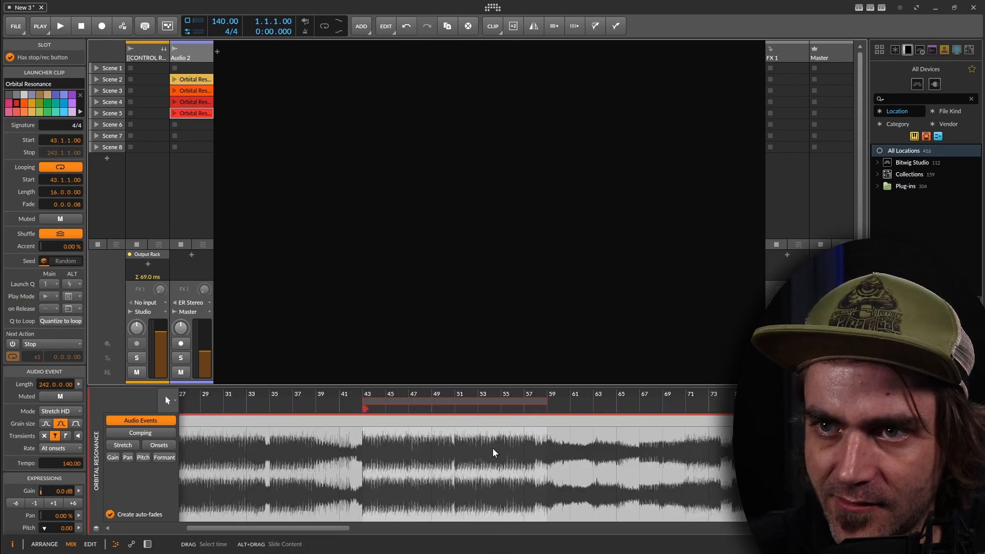
{"action": "left_click_drag", "start_coordinate": [457, 405], "coordinate": [642, 405]}
{"action": "scroll", "coordinate": [642, 406], "scroll_direction": "up", "scroll_amount": 3}
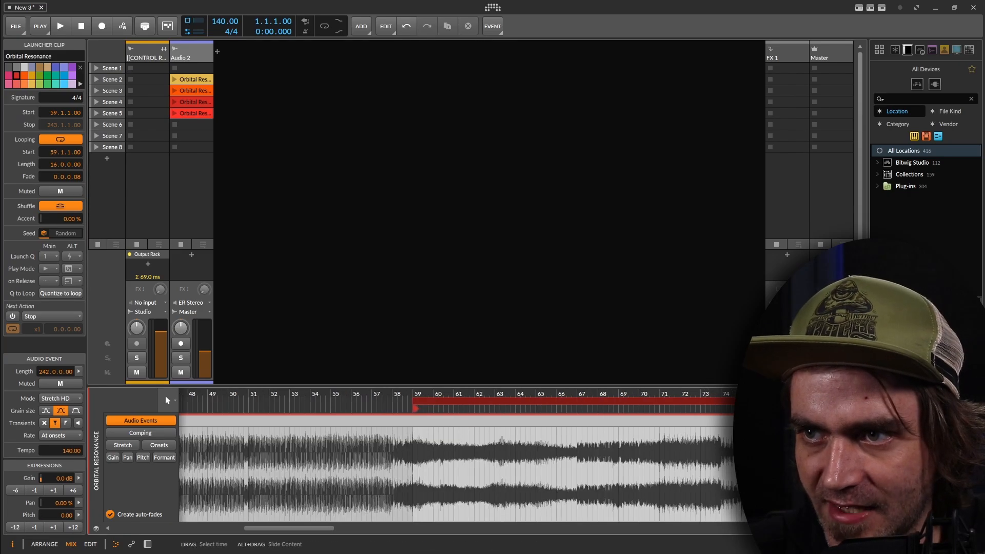
Colour the Scene 5 clip light grey and copy it to Scene 6 as a red clip looping from bar 75
{"action": "left_click", "coordinate": [203, 114]}
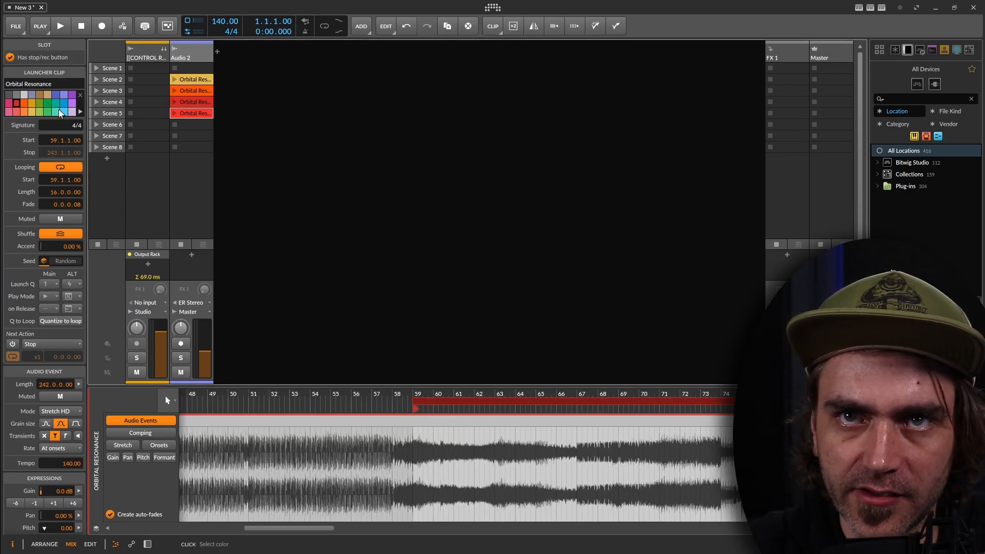
{"action": "left_click_drag", "start_coordinate": [196, 112], "coordinate": [199, 124]}
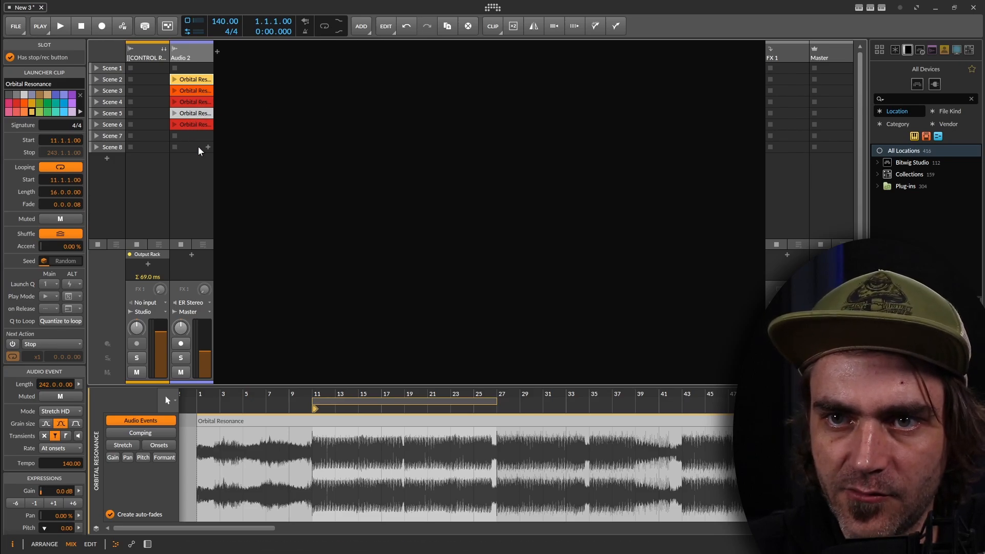
Set the next action of all the launcher clips to Play Next and copy the last red clip to Scene 7
{"action": "key", "text": "ctrl+a"}
{"action": "left_click", "coordinate": [51, 343]}
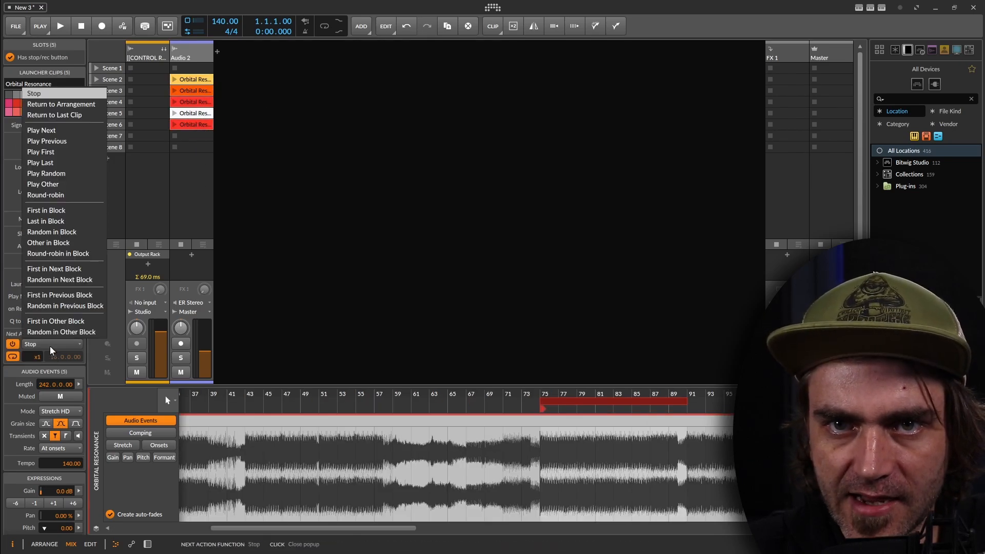
{"action": "left_click", "coordinate": [49, 131]}
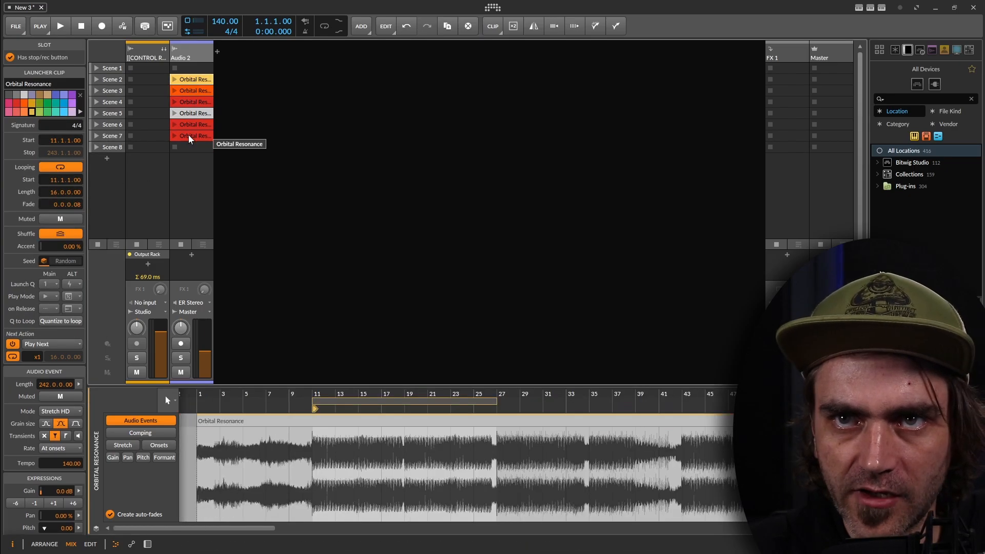
{"action": "left_click", "coordinate": [190, 136]}
{"action": "left_click", "coordinate": [197, 81]}
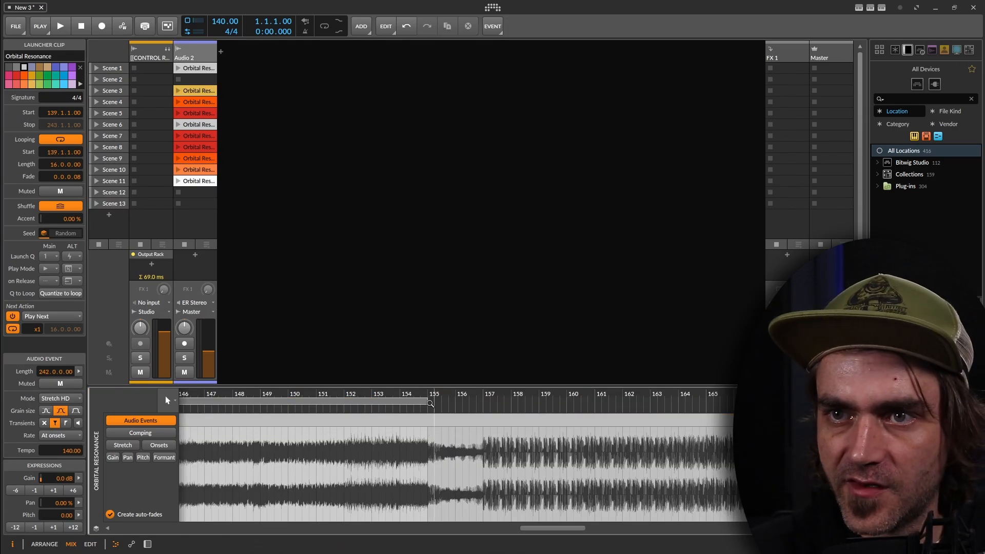
Extend the Scene 11 clip's loop to 18 bars so that it ends at bar 157
{"action": "left_click_drag", "start_coordinate": [428, 403], "coordinate": [482, 403]}
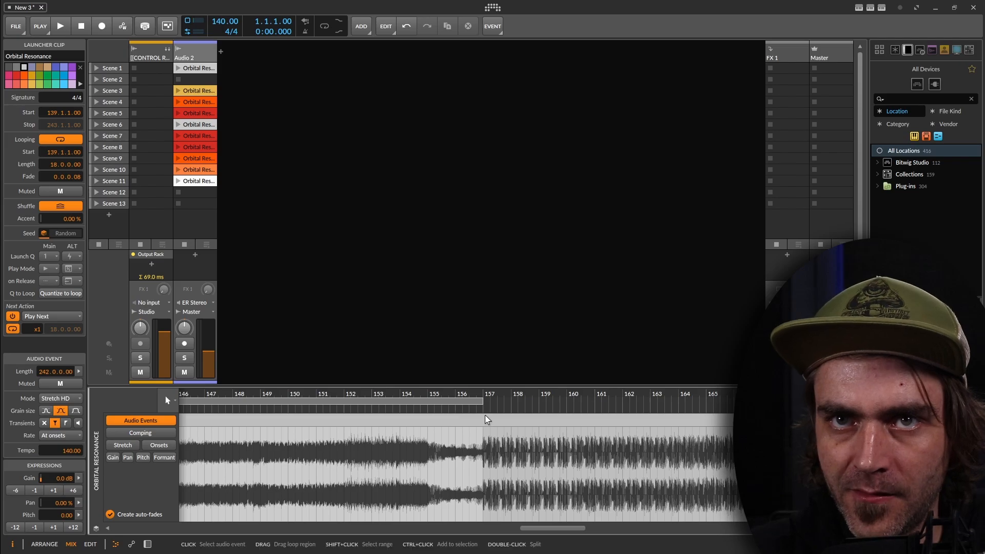
{"action": "key", "text": "minus"}
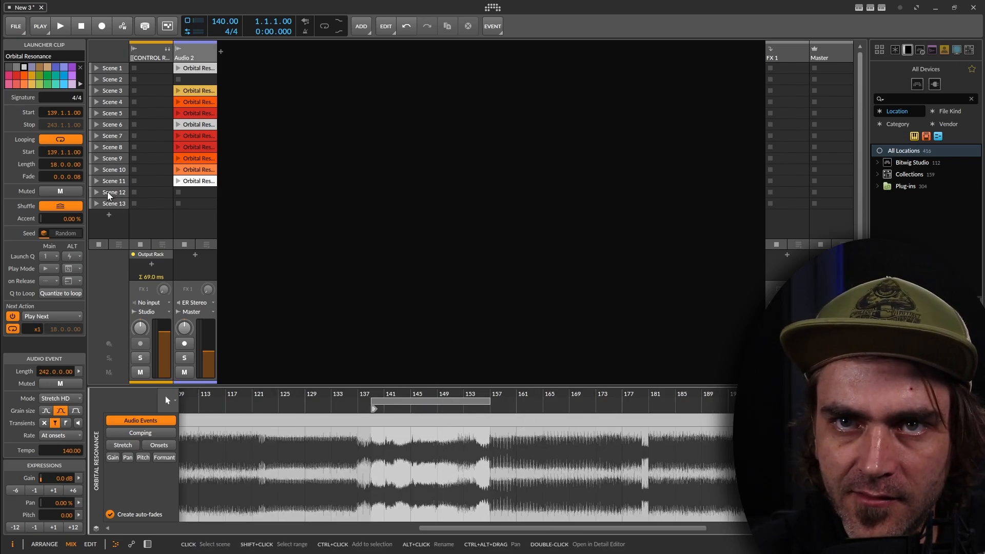
Copy the Scene 11 clip to Scene 12 and shift the copy's loop to start at bar 157
{"action": "left_click", "coordinate": [190, 192]}
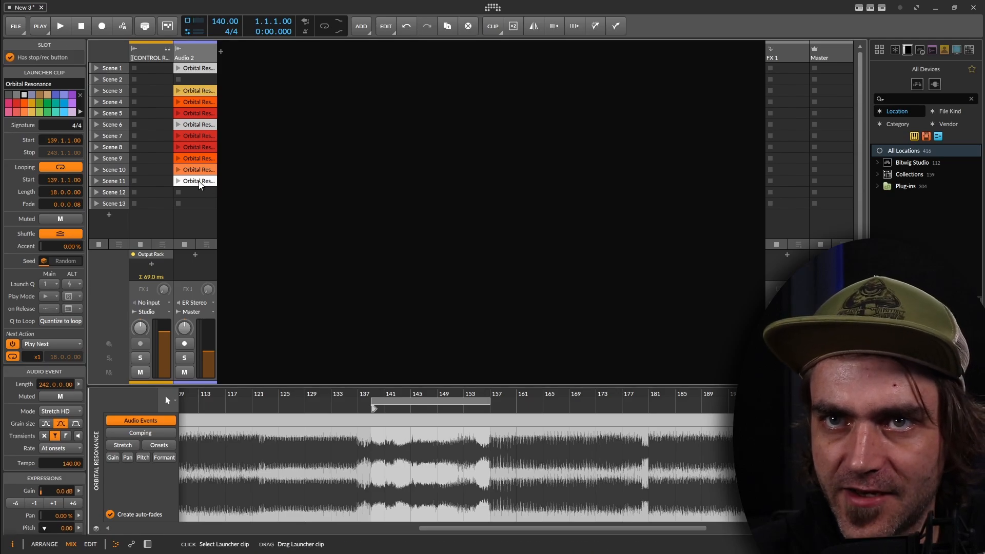
{"action": "key", "text": "ctrl+v"}
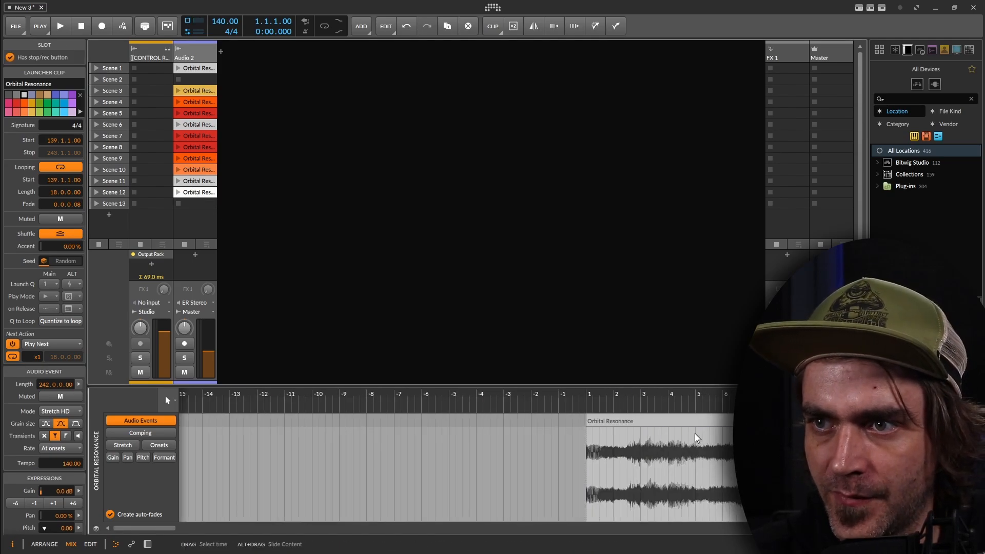
{"action": "scroll", "coordinate": [315, 443], "scroll_direction": "down", "scroll_amount": 5}
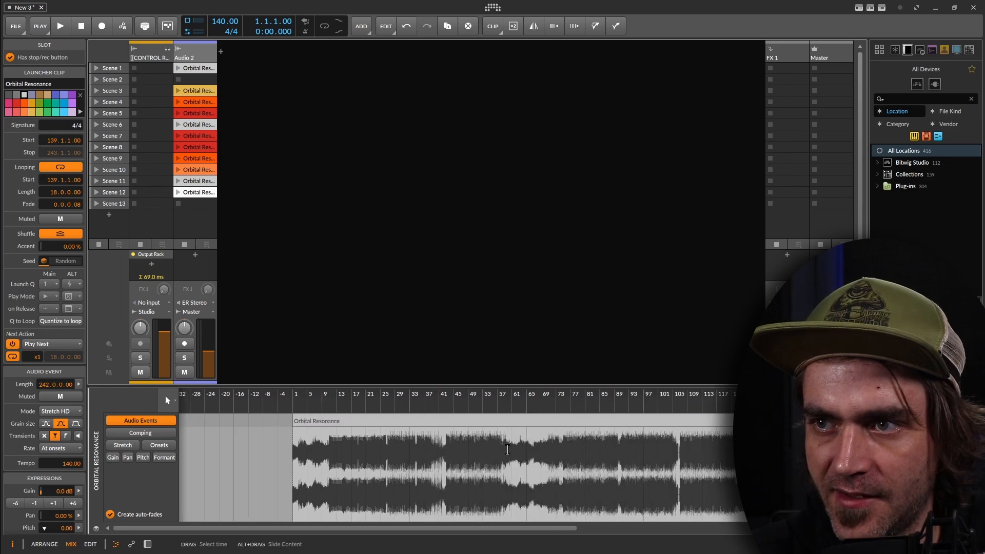
{"action": "scroll", "coordinate": [478, 455], "scroll_direction": "up", "scroll_amount": 5}
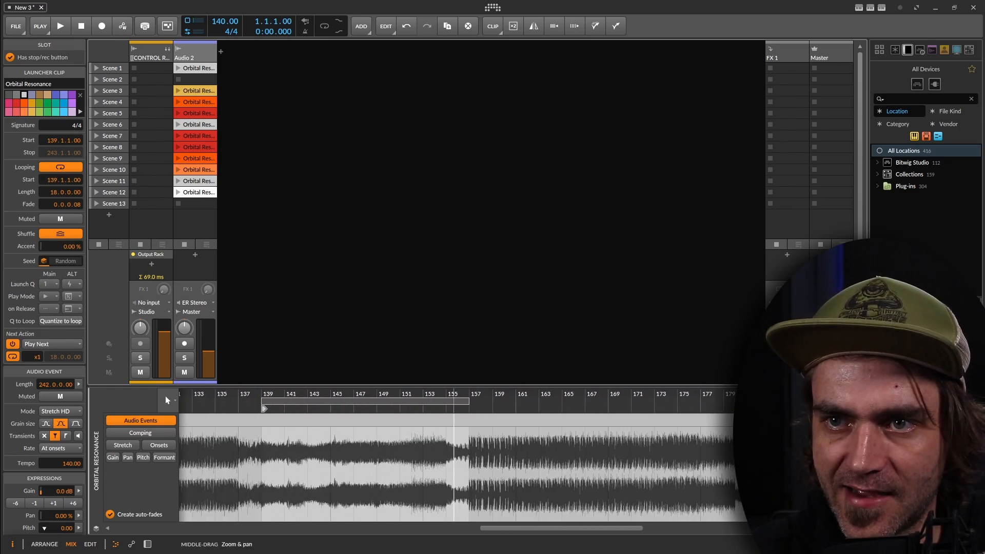
{"action": "left_click_drag", "start_coordinate": [329, 403], "coordinate": [542, 405]}
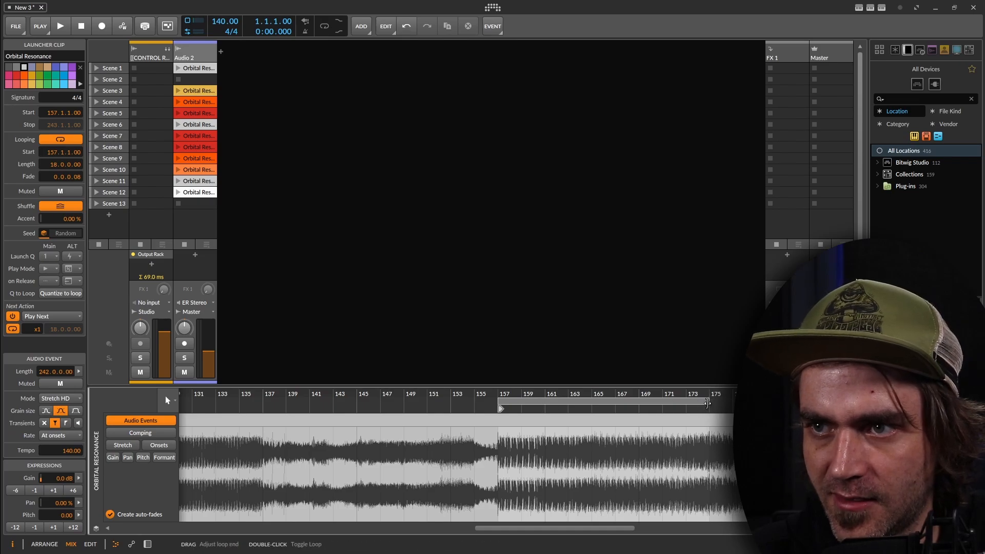
Set the Scene 12 clip's loop length to 24 bars, ending at bar 181
{"action": "left_click_drag", "start_coordinate": [706, 403], "coordinate": [683, 402]}
{"action": "key", "text": "minus"}
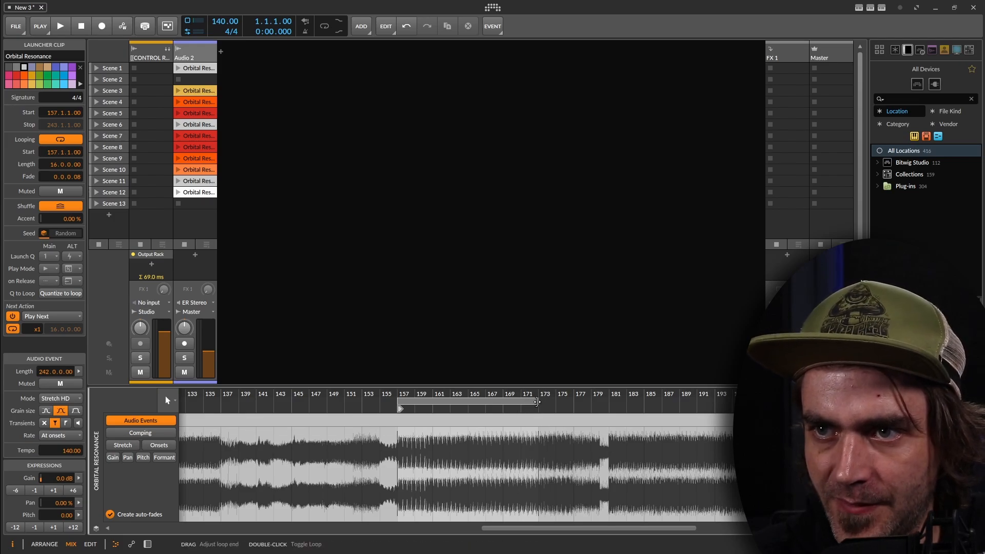
{"action": "left_click_drag", "start_coordinate": [536, 402], "coordinate": [610, 402]}
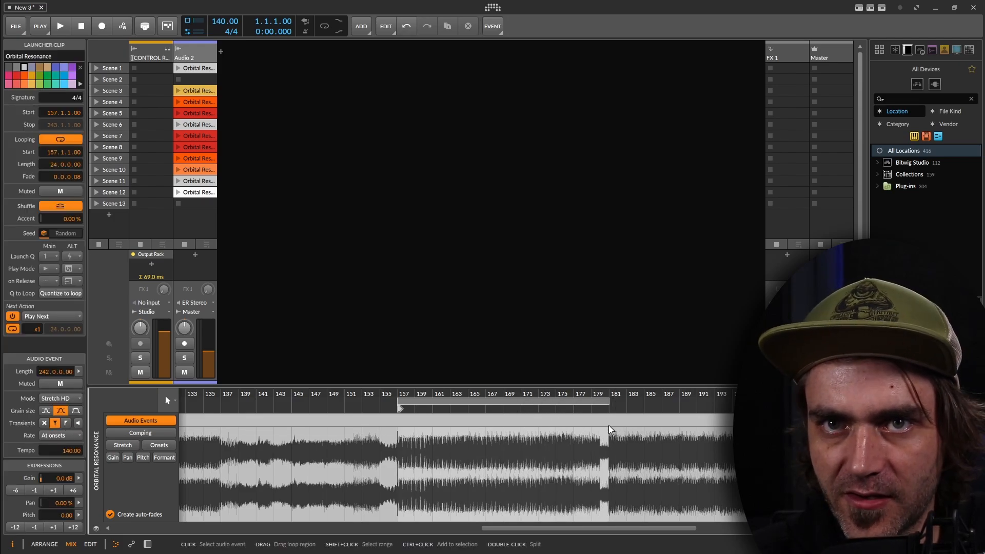
{"action": "key", "text": "minus"}
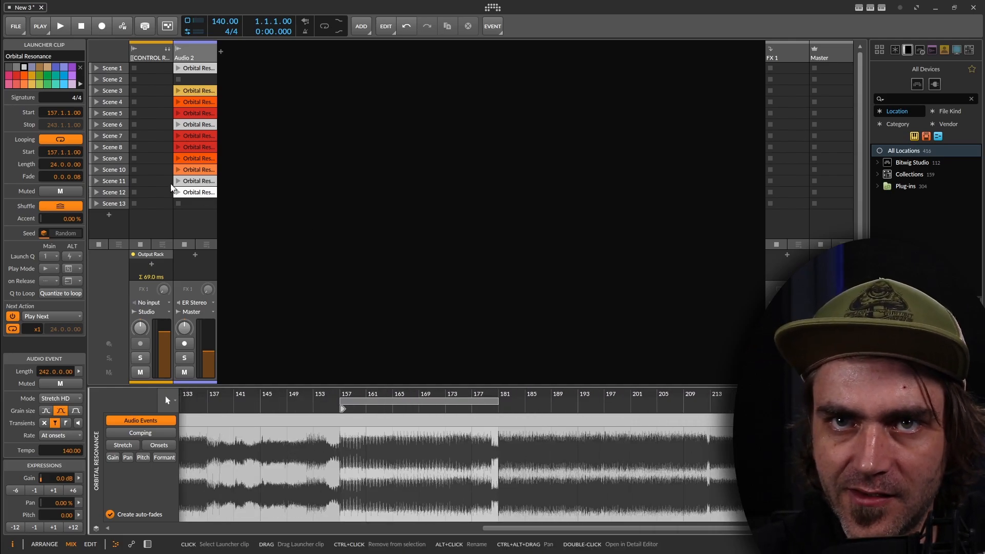
Duplicate the Scene 12 clip to Scene 13 and set the duplicate's loop to start at bar 181 with a length of 32 bars
{"action": "key", "text": "ctrl+d"}
{"action": "left_click_drag", "start_coordinate": [591, 401], "coordinate": [632, 401]}
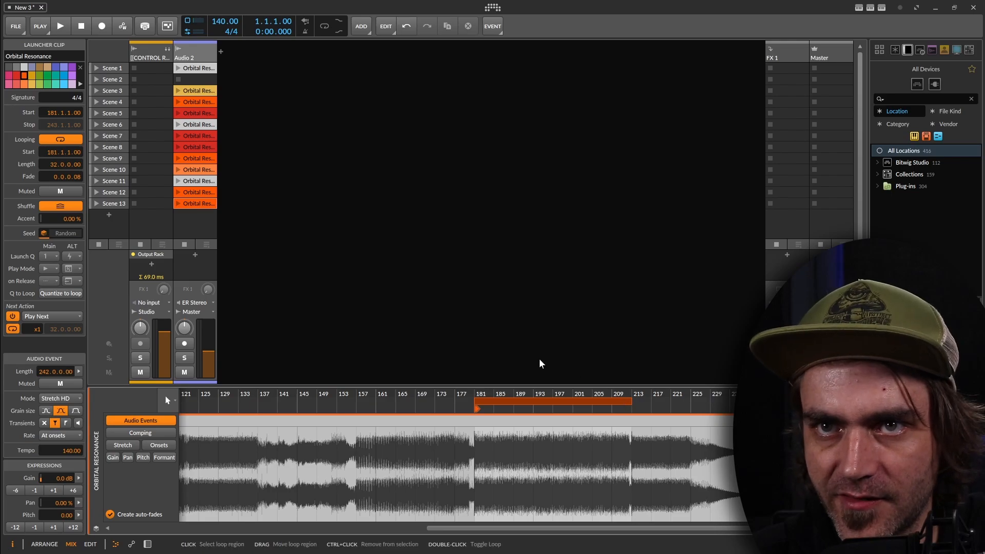
Copy the red Scene 13 clip to Scene 14 and set the copy's loop to start at bar 213 with a length of 12 bars
{"action": "key", "text": "ctrl+d"}
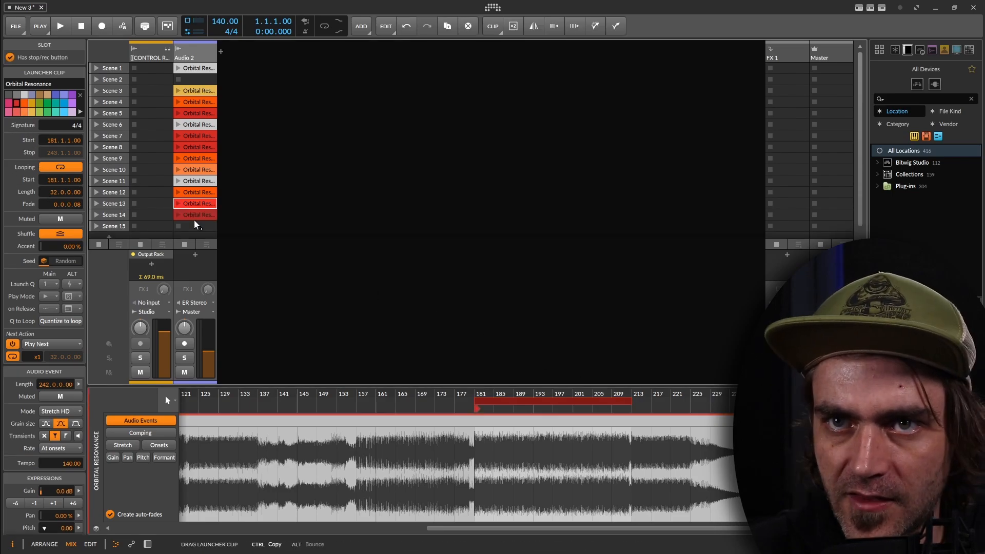
{"action": "scroll", "coordinate": [462, 451], "scroll_direction": "down", "scroll_amount": 5}
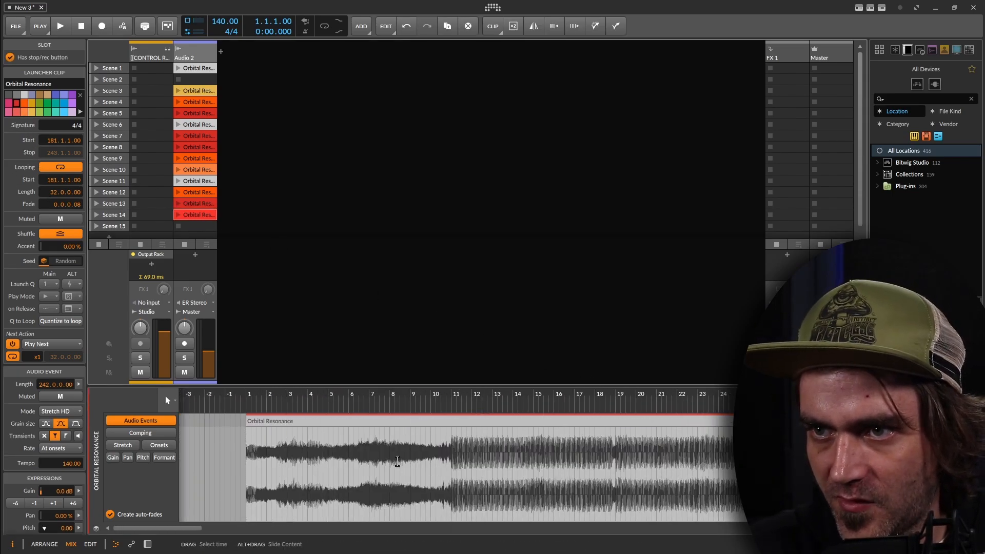
{"action": "scroll", "coordinate": [425, 450], "scroll_direction": "up", "scroll_amount": 5}
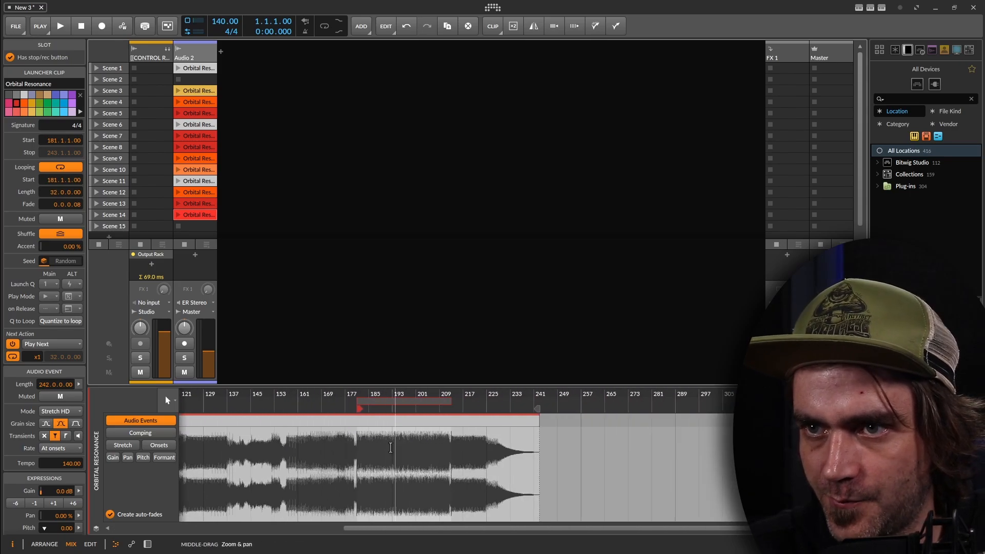
{"action": "left_click_drag", "start_coordinate": [382, 402], "coordinate": [625, 404]}
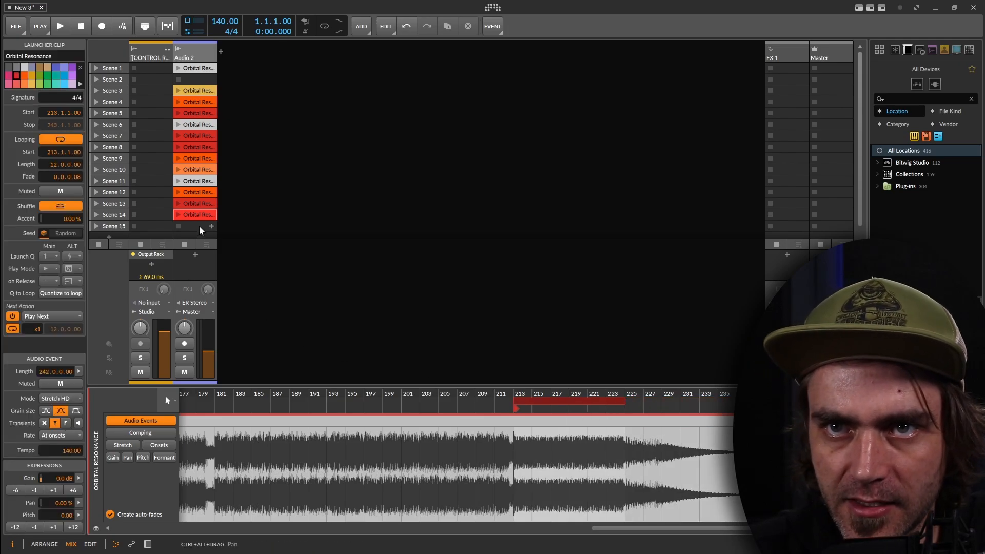
Recolour the Scene 14 clip light orange and set its next action to First in Block
{"action": "left_click", "coordinate": [184, 216]}
{"action": "left_click", "coordinate": [24, 111]}
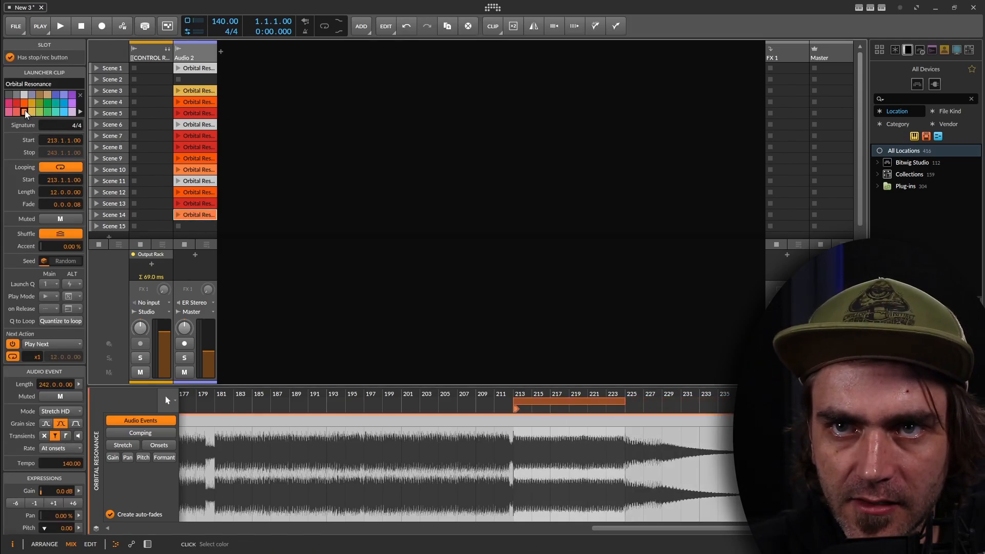
{"action": "left_click", "coordinate": [69, 343]}
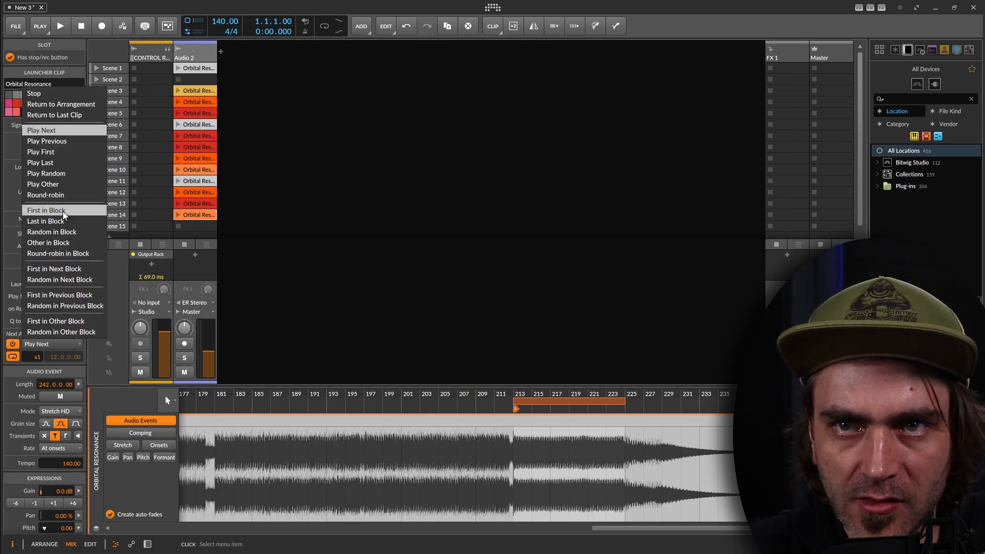
{"action": "left_click", "coordinate": [64, 216]}
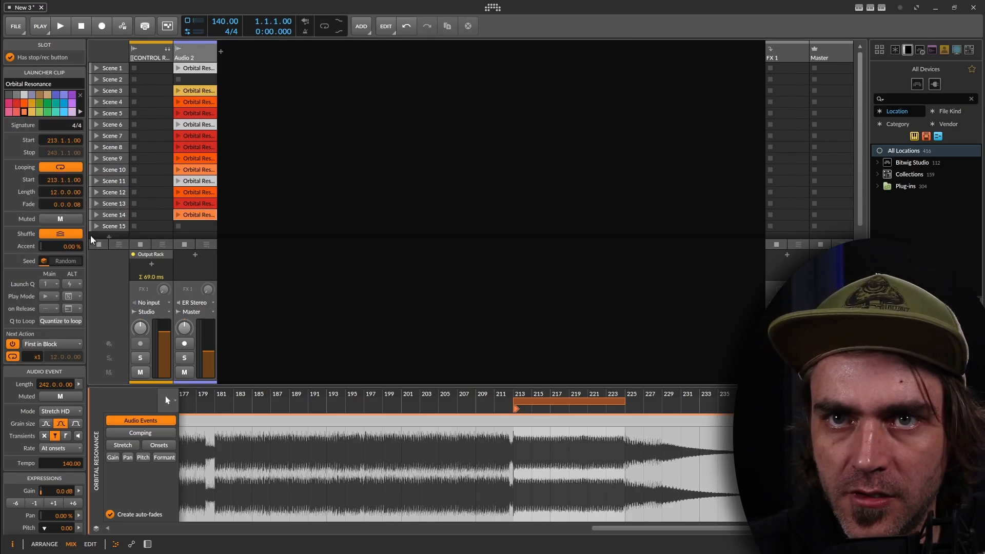
Copy the red clips starting at bars 43, 75 and 181 into Scenes 16, 17 and 18, and colour the copies purple
{"action": "left_click", "coordinate": [111, 226]}
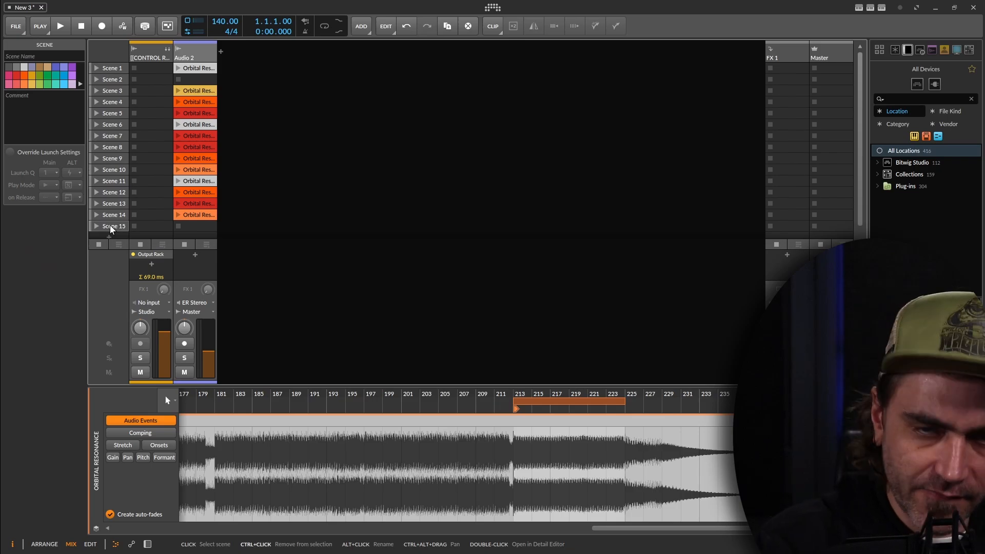
{"action": "scroll", "coordinate": [198, 175], "scroll_direction": "down", "scroll_amount": 1}
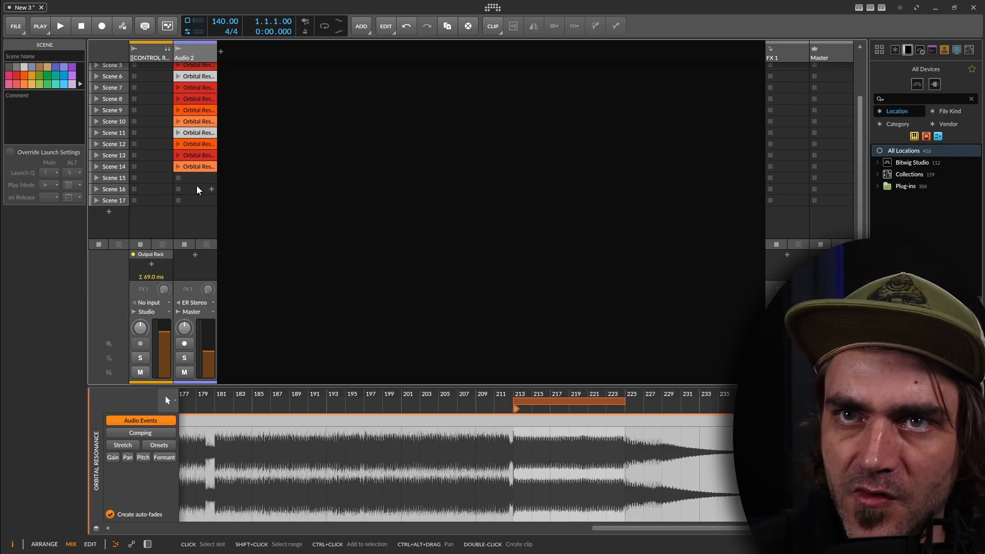
{"action": "left_click_drag", "start_coordinate": [180, 117], "coordinate": [191, 210]}
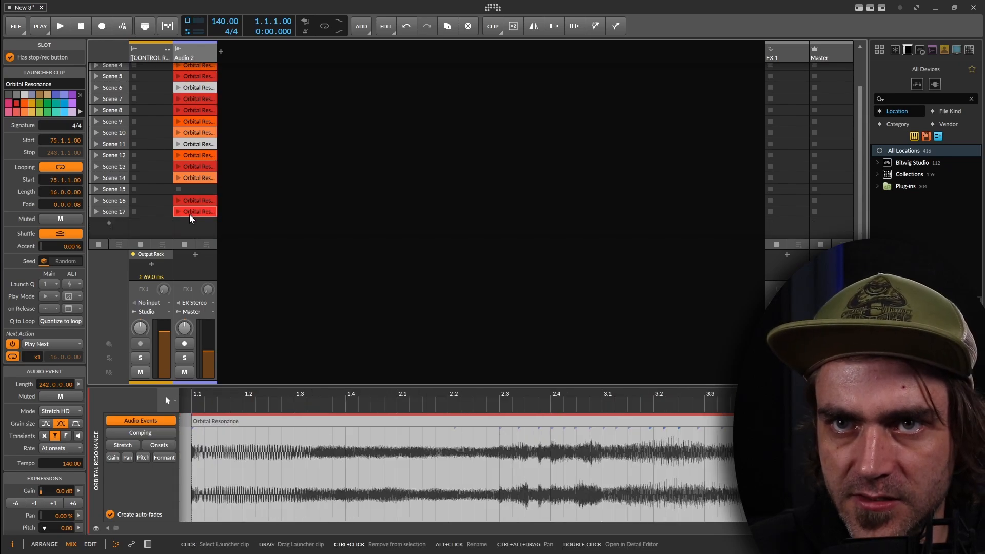
{"action": "left_click", "coordinate": [117, 213]}
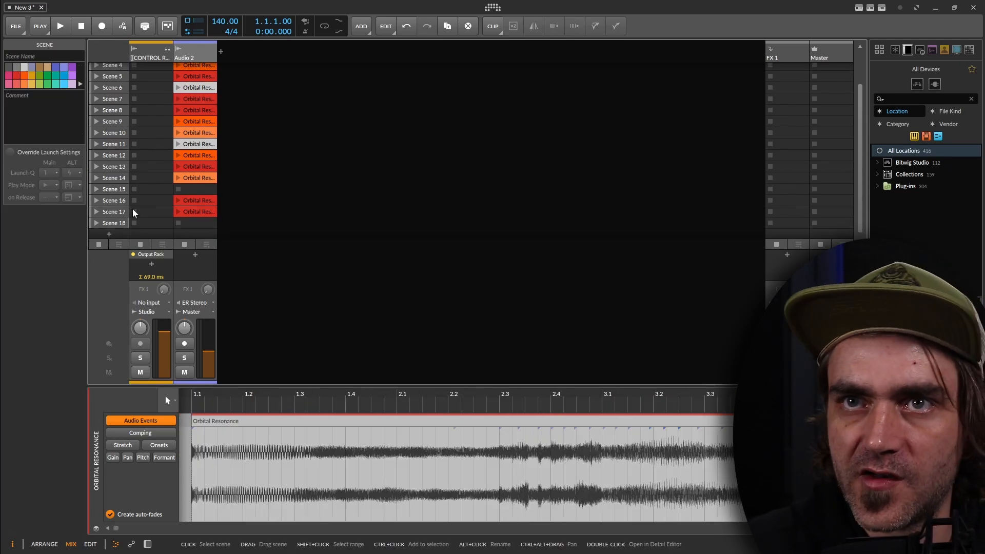
{"action": "left_click_drag", "start_coordinate": [200, 176], "coordinate": [189, 224]}
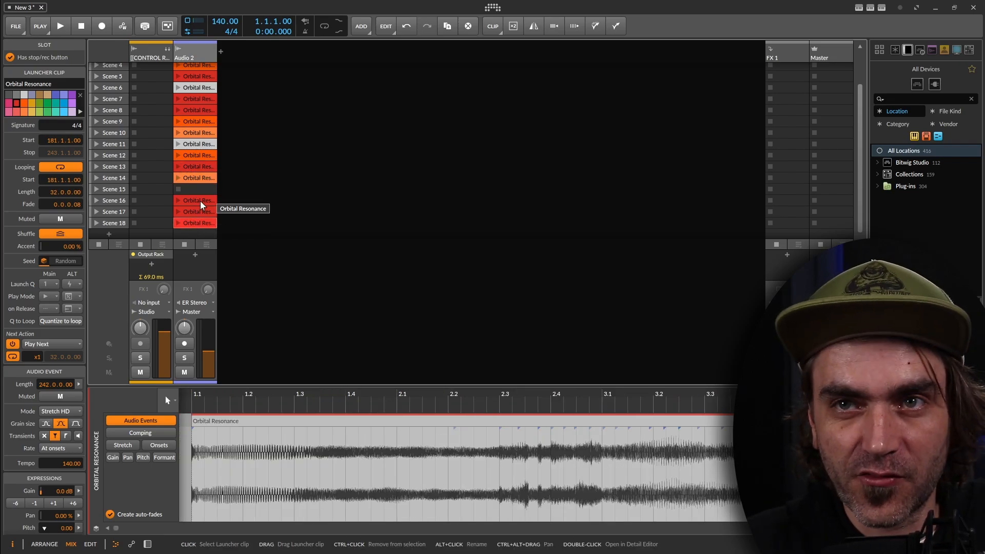
{"action": "left_click", "coordinate": [195, 201], "text": "shift"}
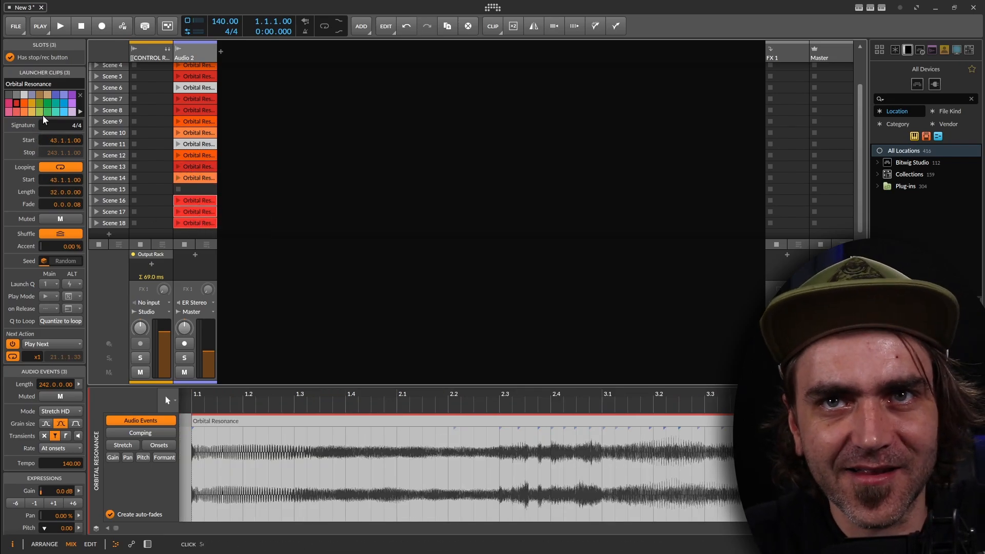
{"action": "left_click", "coordinate": [72, 94]}
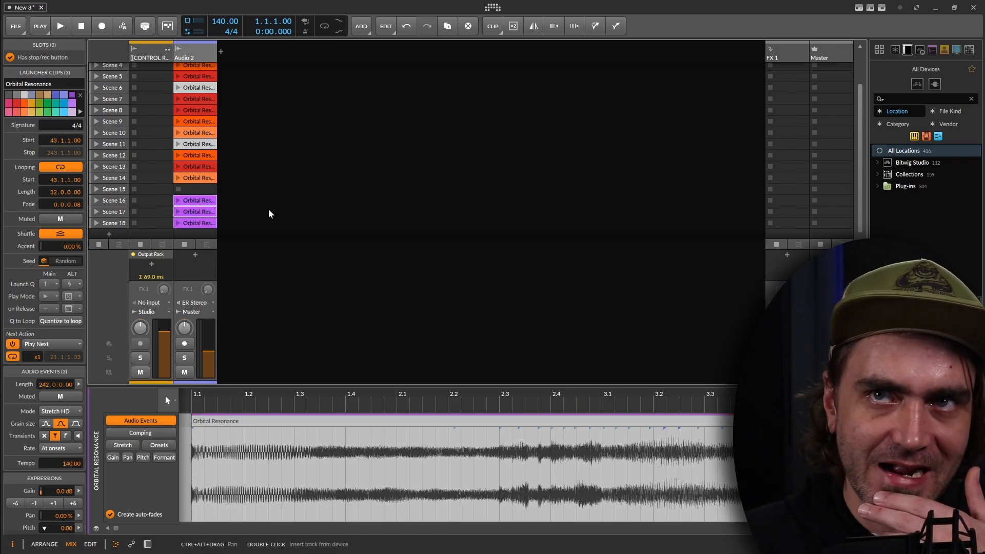
Group the Orbital Resonance audio track, collapse the group and open its name for editing
{"action": "scroll", "coordinate": [309, 151], "scroll_direction": "up", "scroll_amount": 2}
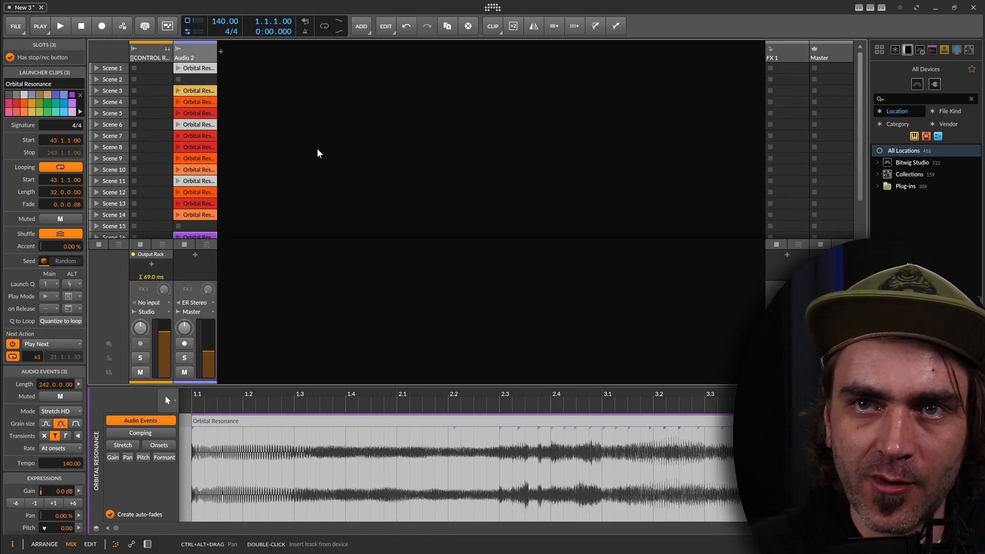
{"action": "left_click", "coordinate": [220, 65]}
{"action": "key", "text": "ctrl+g"}
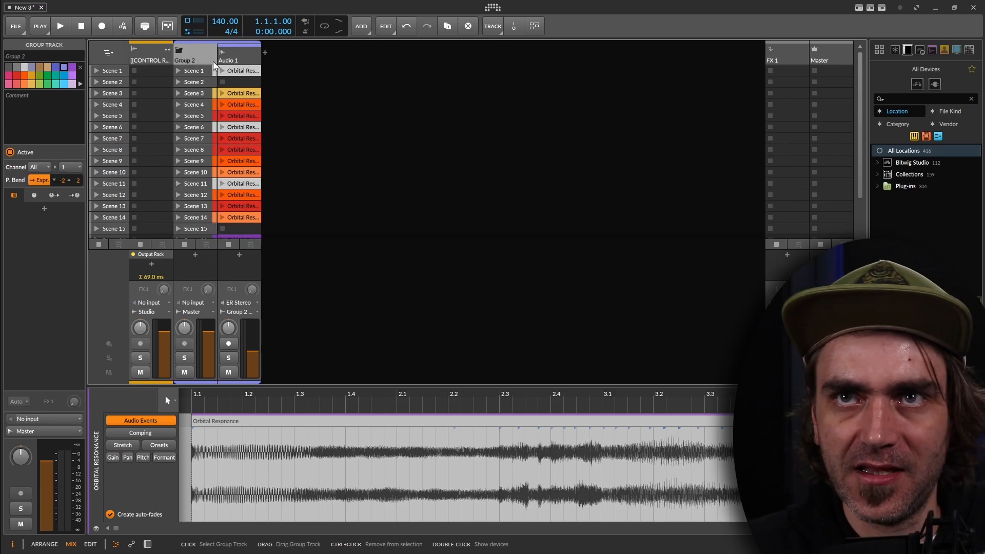
{"action": "left_click", "coordinate": [181, 53]}
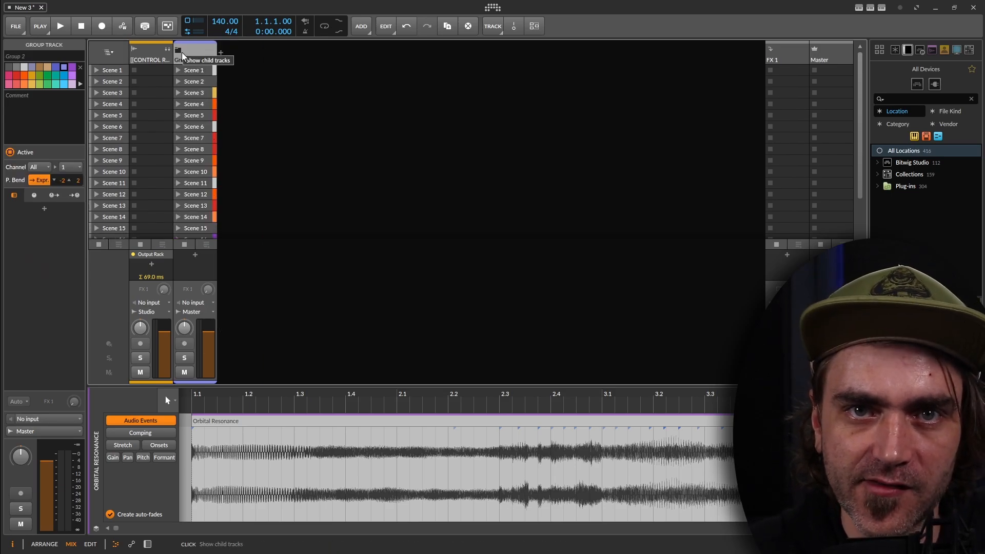
{"action": "left_click", "coordinate": [27, 57]}
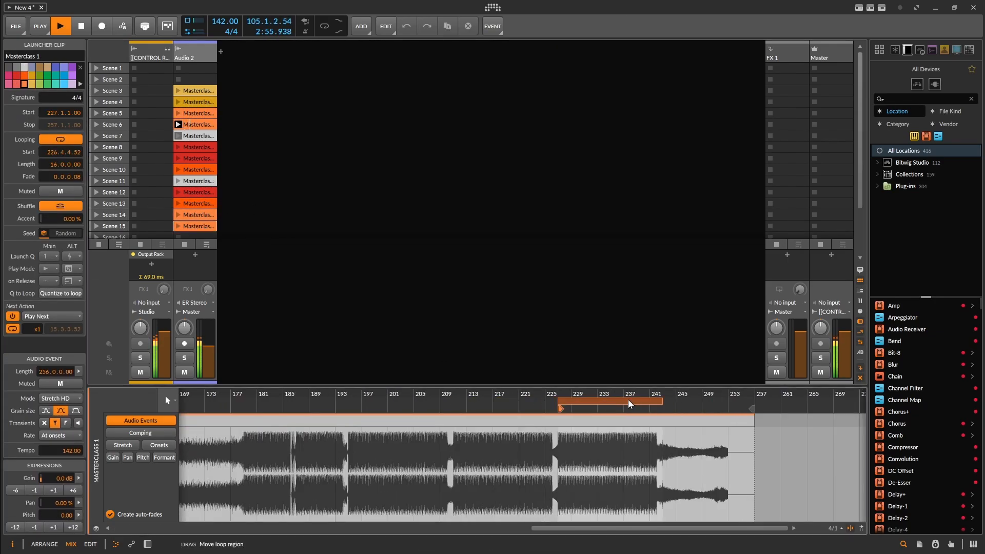
Change the next action of the Masterclass 1 clip, save the project as Masterclass Prepped and stop playback
{"action": "left_click", "coordinate": [51, 343]}
{"action": "left_click", "coordinate": [60, 269]}
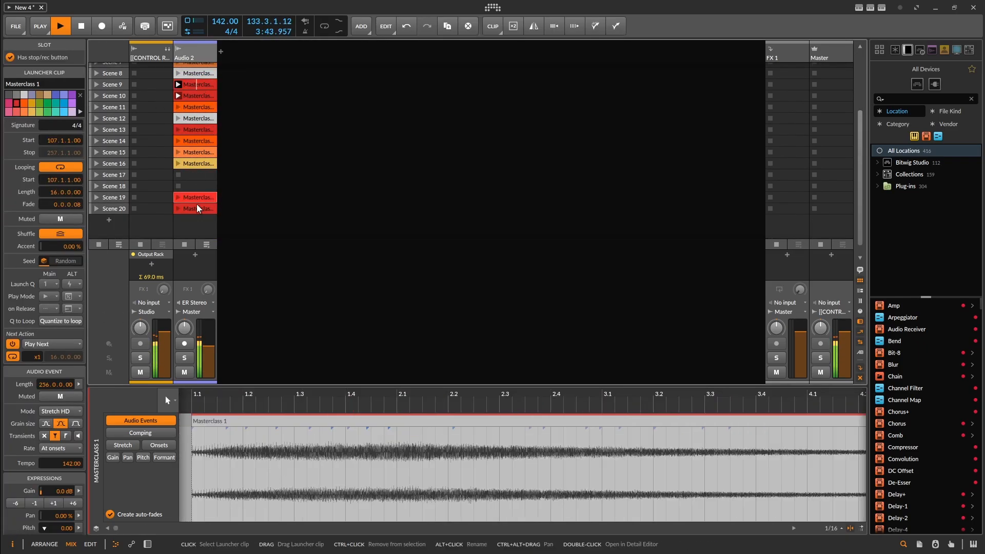
{"action": "key", "text": "ctrl+s"}
{"action": "key", "text": "Return"}
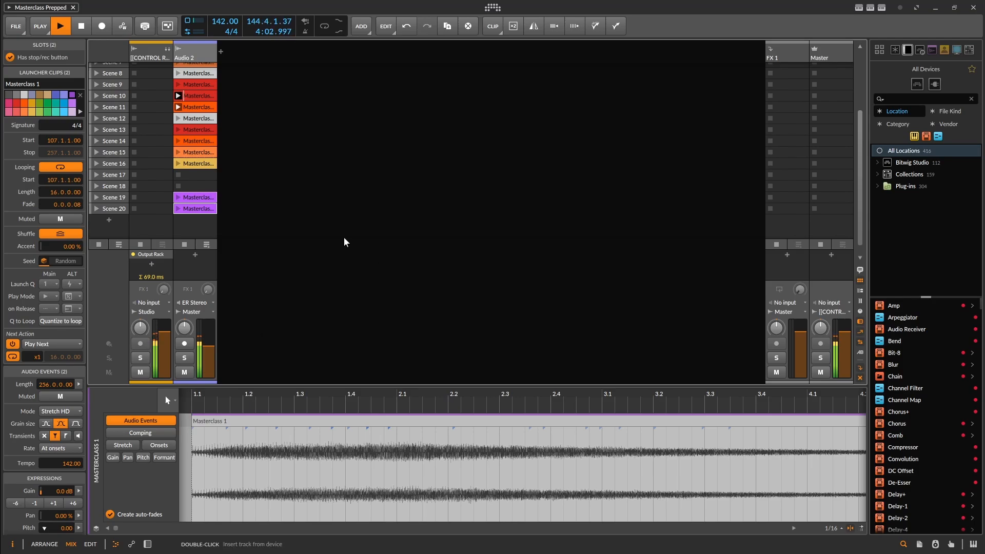
{"action": "key", "text": "space"}
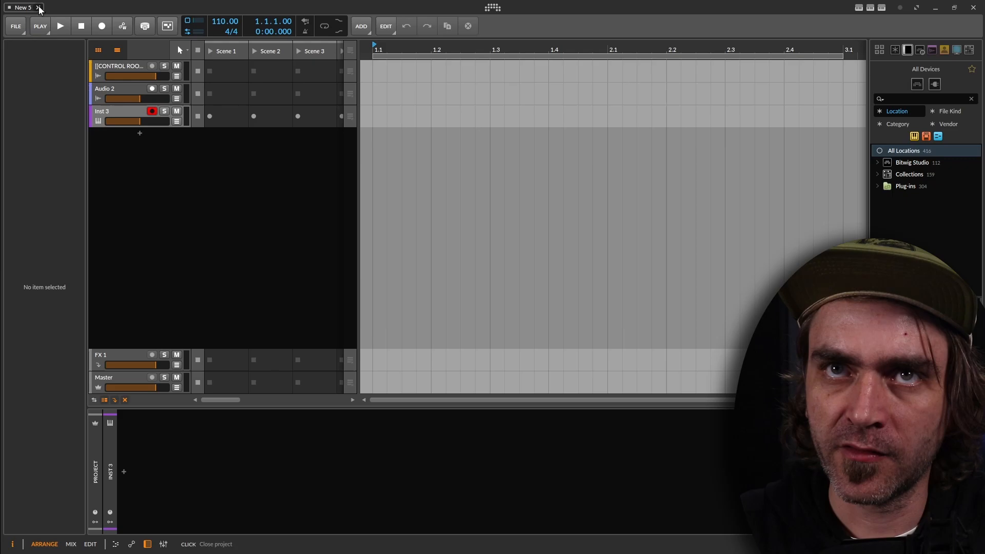
Close the empty new project and open the recent project Acid Rain Prepped
{"action": "left_click", "coordinate": [38, 7]}
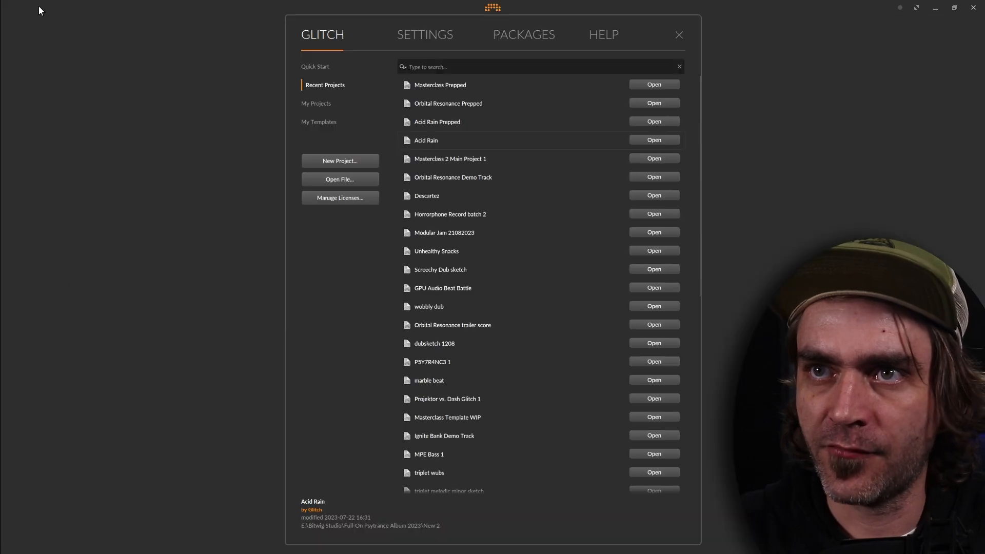
{"action": "left_click", "coordinate": [437, 123]}
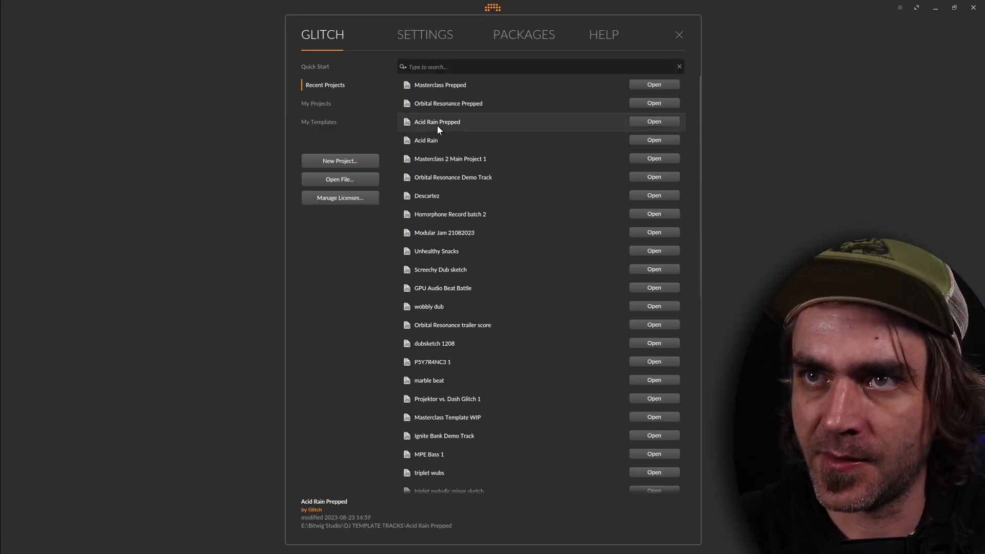
{"action": "left_click", "coordinate": [647, 122]}
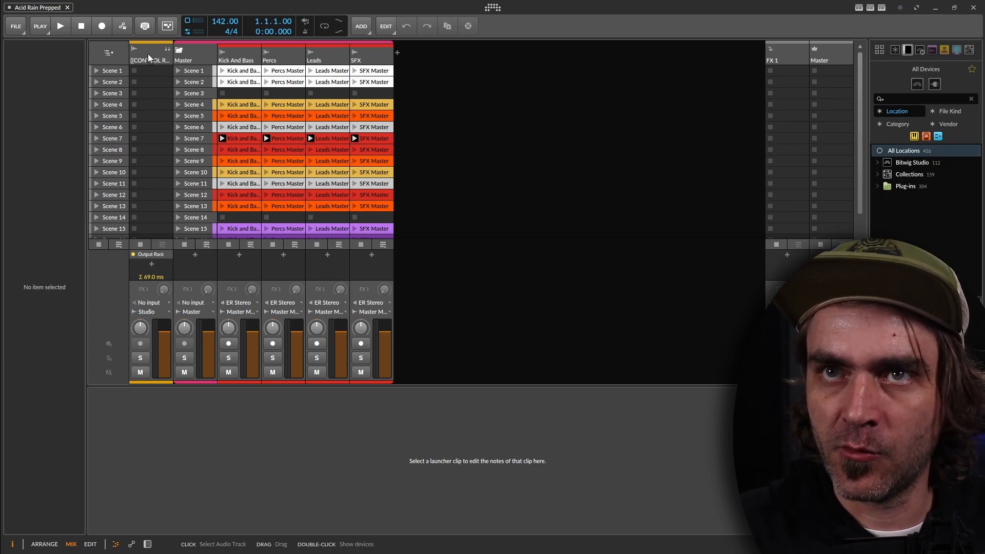
Delete the Control Room track and route the main Master track's output to Studio
{"action": "left_click", "coordinate": [149, 57]}
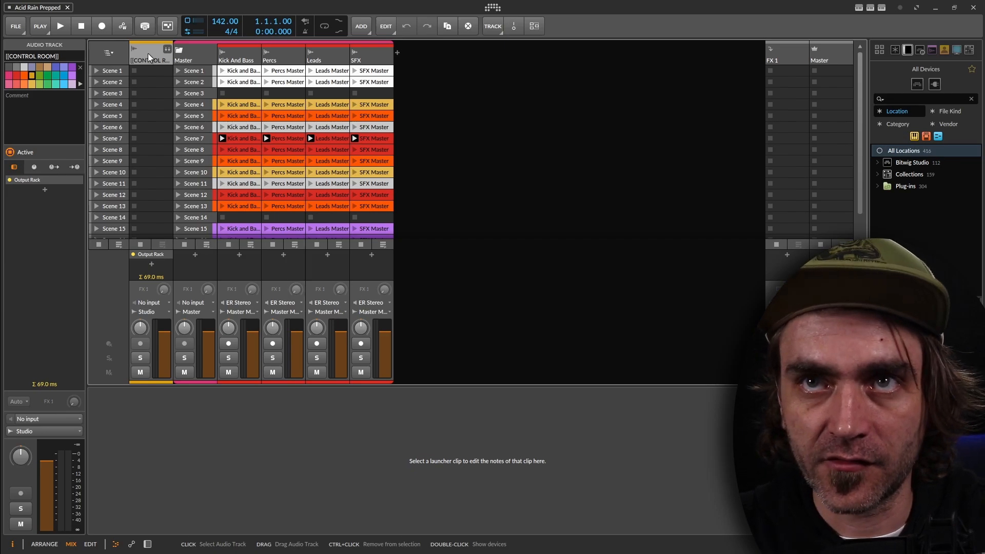
{"action": "key", "text": "Delete"}
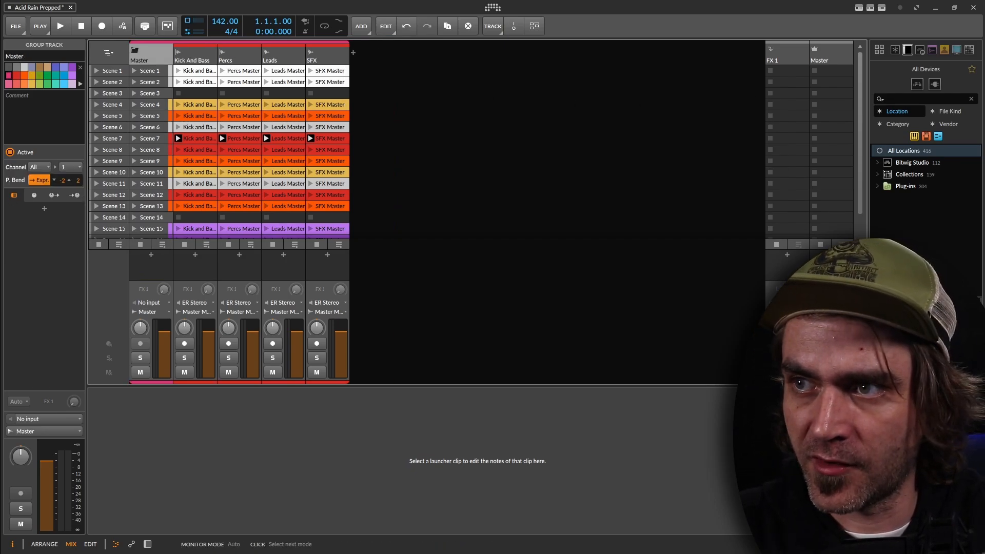
{"action": "left_click", "coordinate": [828, 56]}
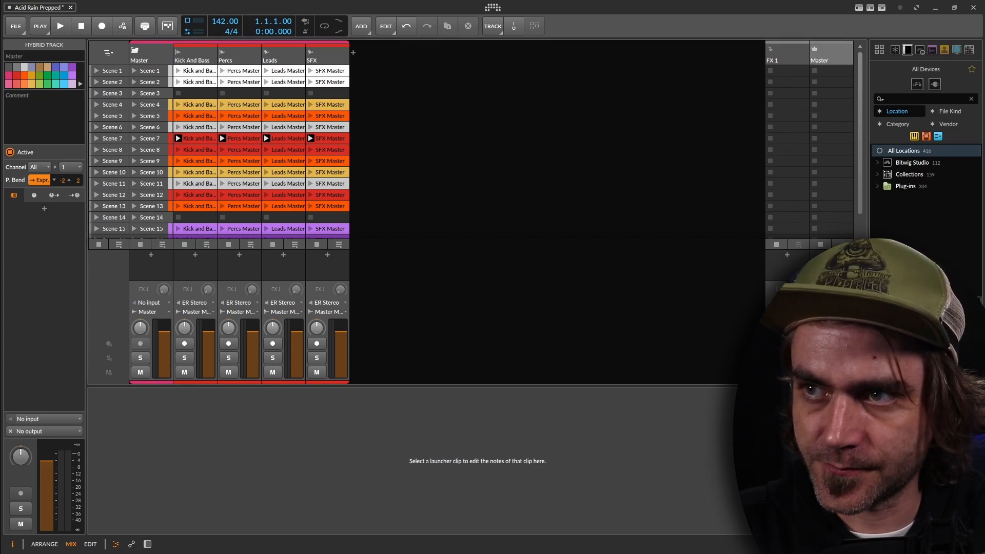
{"action": "left_click", "coordinate": [44, 431]}
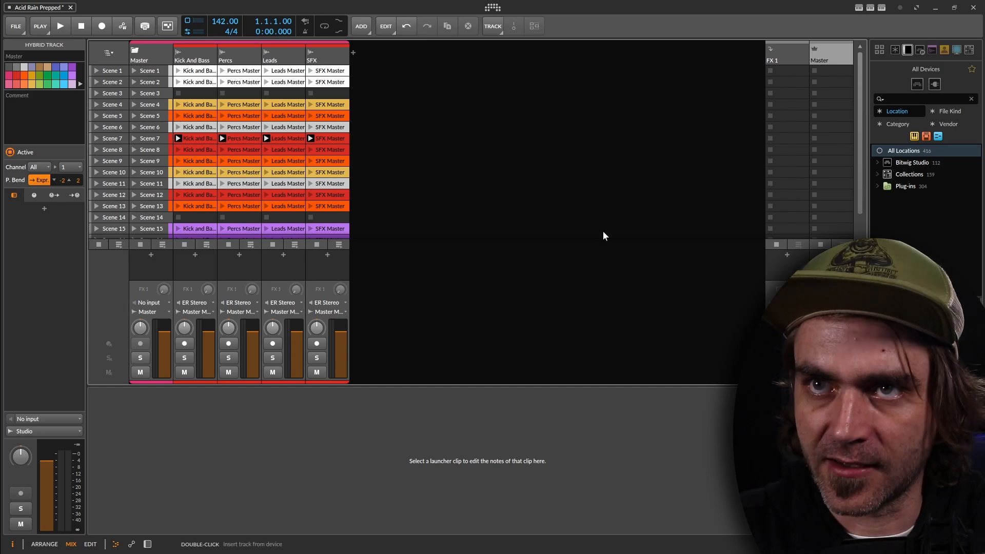
Ungroup the pink Master group track, then save and close the Acid Rain Prepped project
{"action": "left_click", "coordinate": [150, 53]}
{"action": "key", "text": "space"}
{"action": "key", "text": "space"}
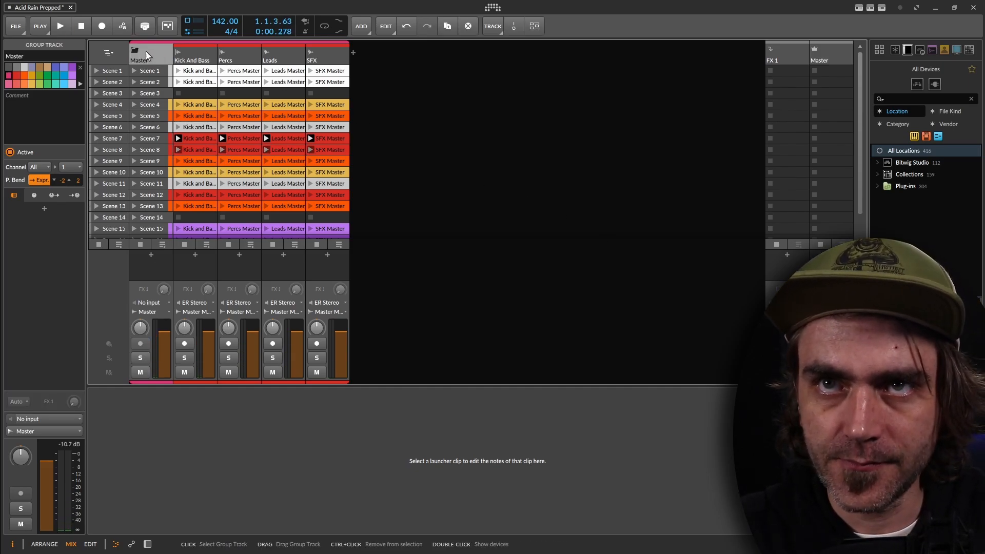
{"action": "left_click", "coordinate": [139, 54]}
{"action": "left_click", "coordinate": [143, 53]}
{"action": "right_click", "coordinate": [146, 54]}
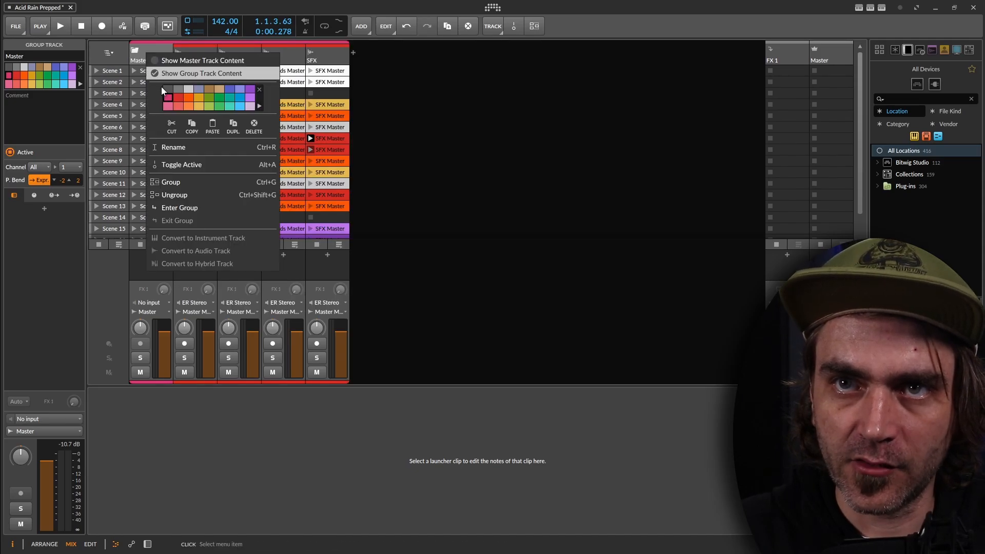
{"action": "left_click", "coordinate": [189, 199]}
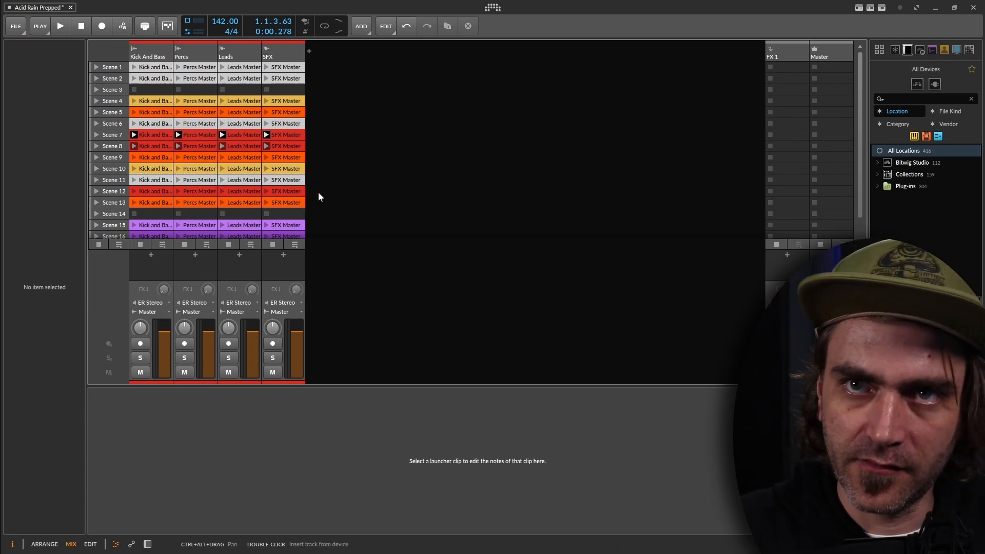
{"action": "key", "text": "ctrl+s"}
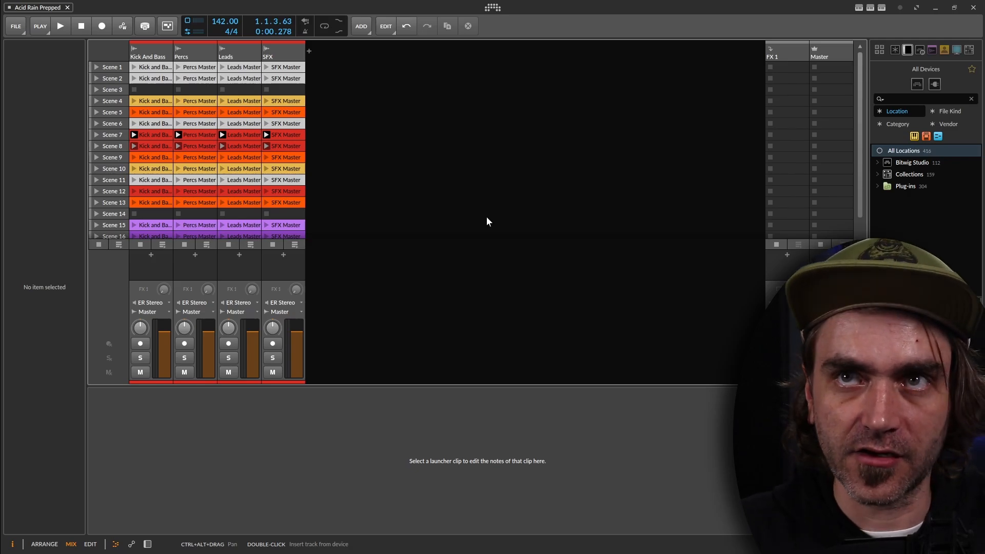
{"action": "left_click", "coordinate": [68, 7]}
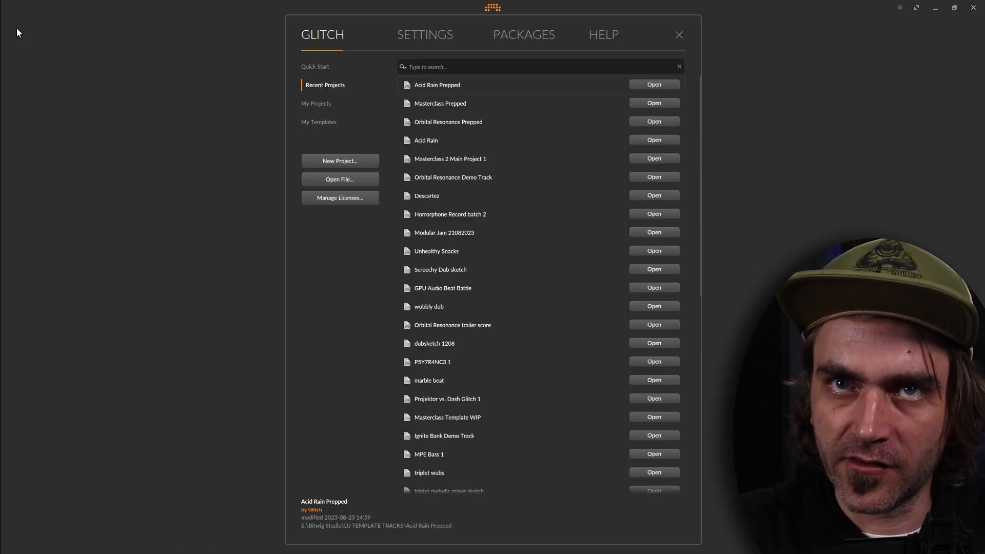
Create a new project and delete its Audio 2 and Inst 3 tracks, keeping the Control Room track
{"action": "left_click", "coordinate": [345, 163]}
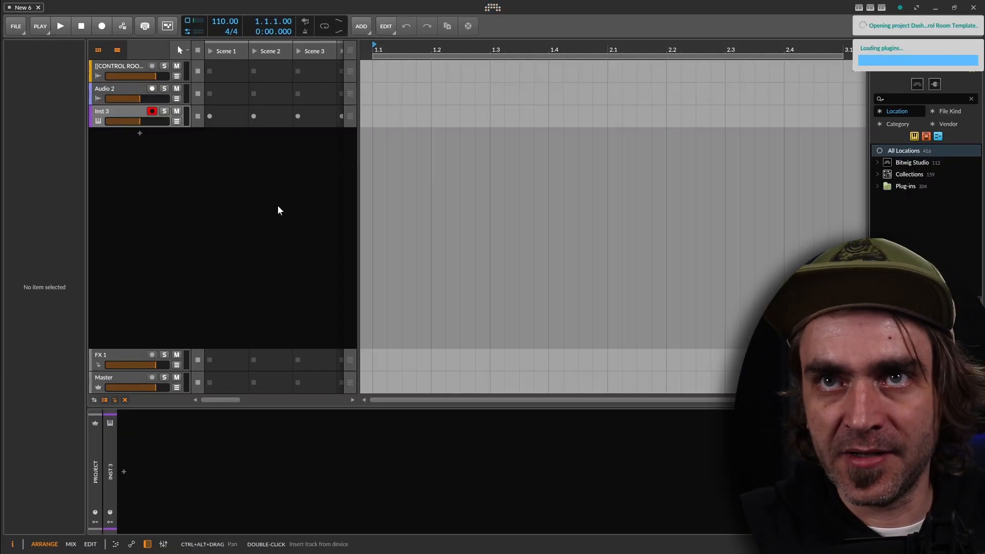
{"action": "left_click", "coordinate": [132, 65]}
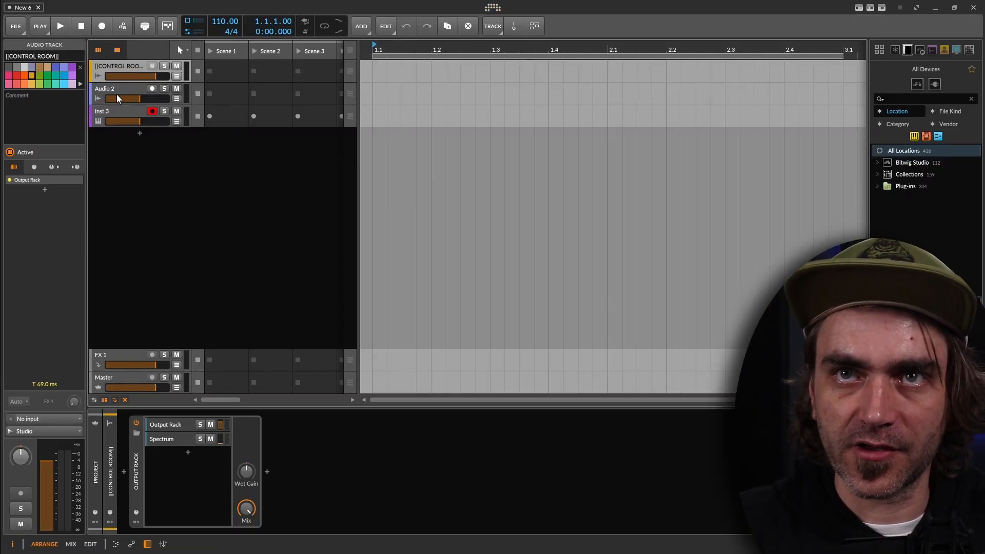
{"action": "left_click", "coordinate": [116, 96]}
{"action": "left_click", "coordinate": [125, 107], "text": "shift"}
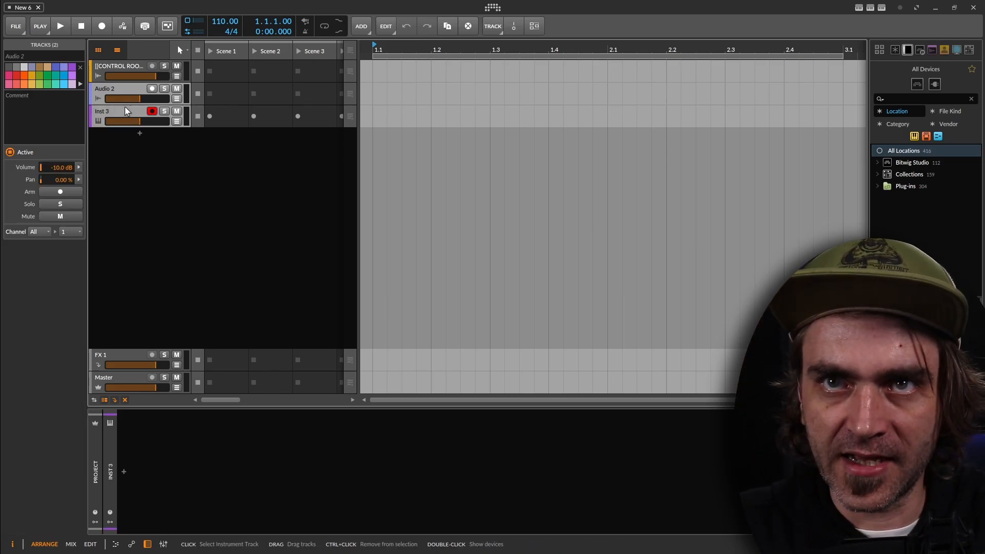
{"action": "key", "text": "Delete"}
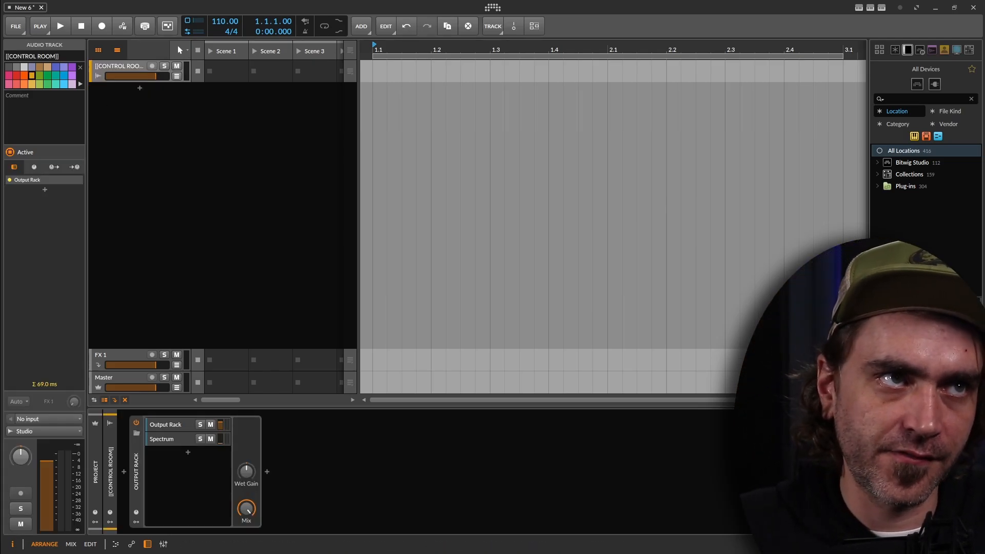
Switch to File Explorer and import the Acid Rain Prepped project from the DJ TEMPLATE TRACKS folder below the Control Room track
{"action": "key", "text": "alt+Tab"}
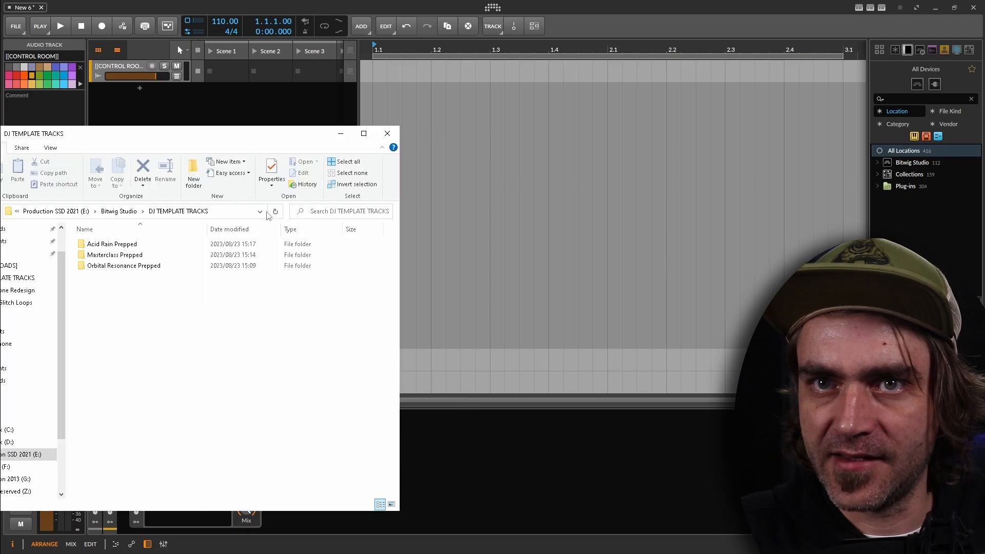
{"action": "left_click_drag", "start_coordinate": [125, 245], "coordinate": [119, 89]}
{"action": "double_click", "coordinate": [129, 244]}
{"action": "left_click", "coordinate": [119, 89]}
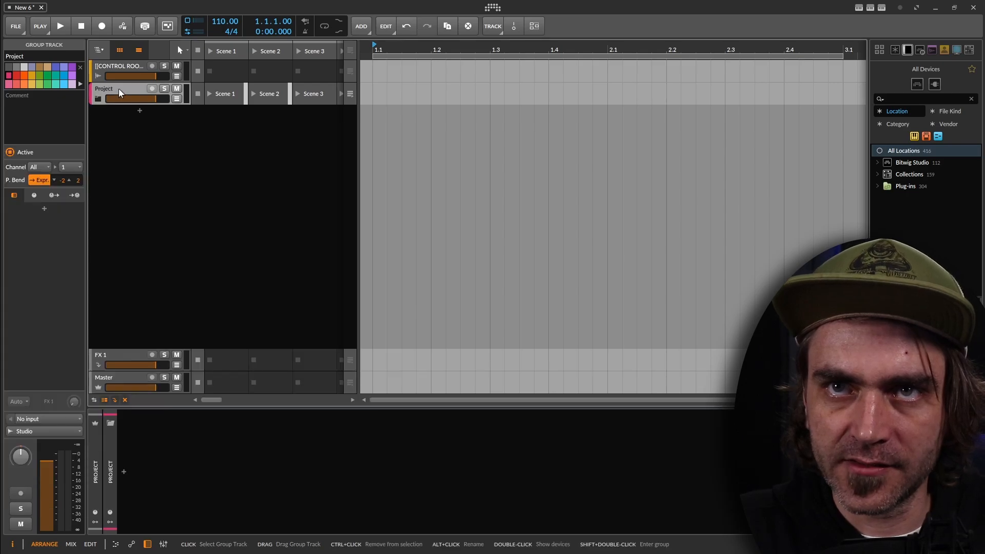
Unfold the imported Project group, examine its coloured launcher clips in the mixer view, and fold the group again
{"action": "left_click", "coordinate": [97, 99]}
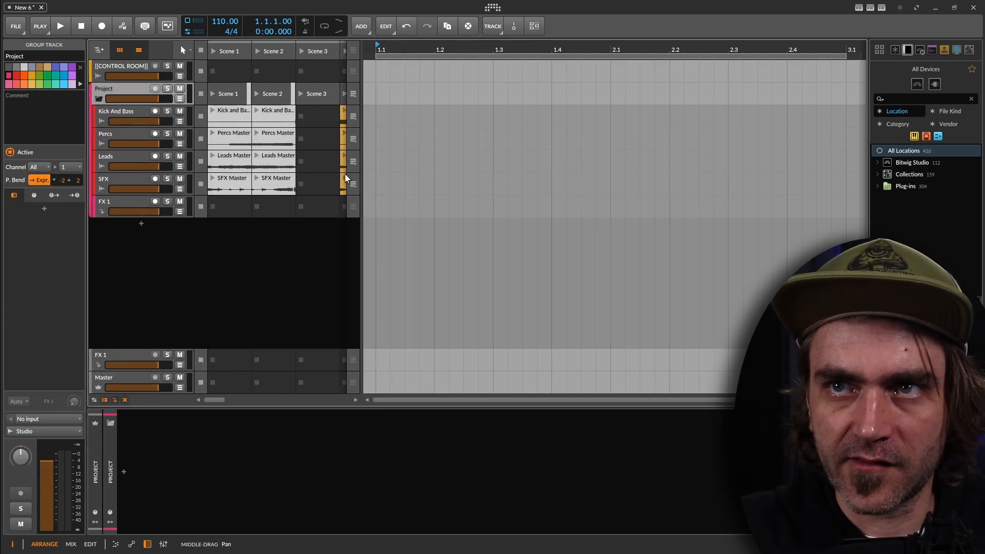
{"action": "left_click", "coordinate": [74, 544]}
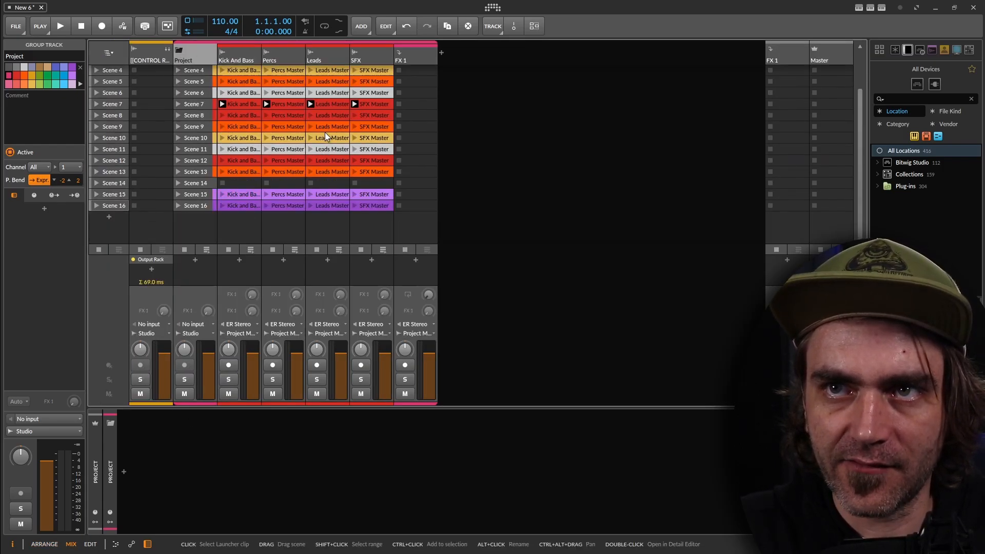
{"action": "left_click", "coordinate": [179, 51]}
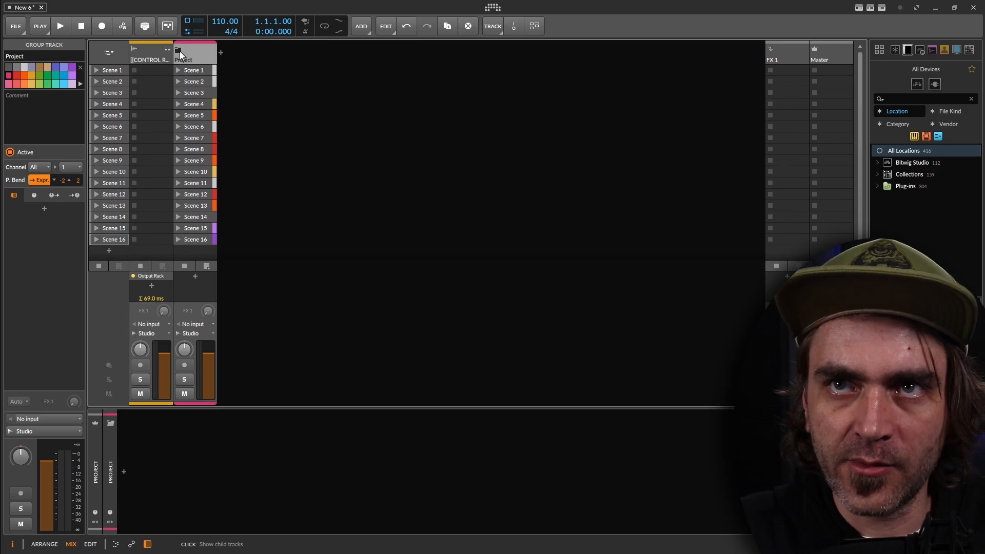
{"action": "left_click", "coordinate": [180, 52]}
{"action": "left_click", "coordinate": [184, 50]}
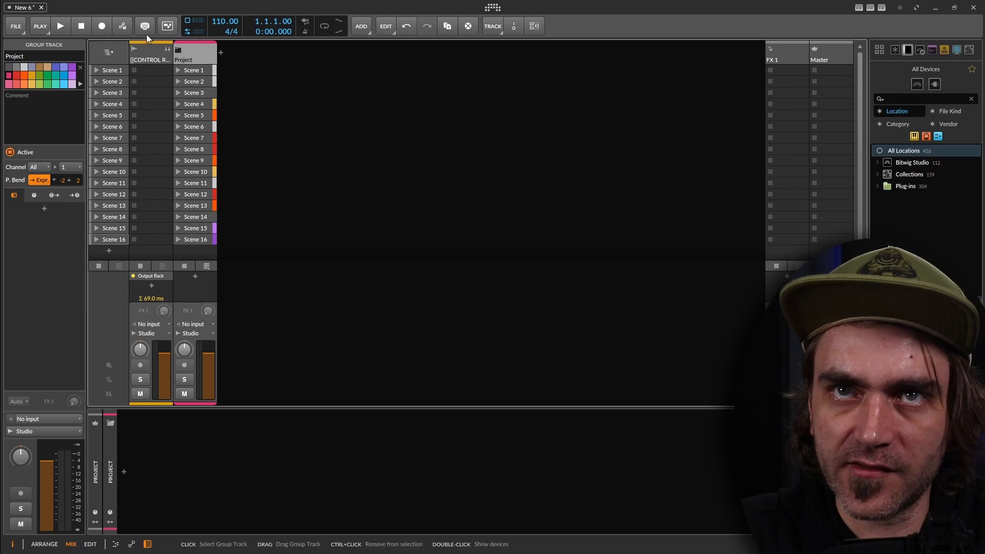
Close the New 6 project without saving, and close the Masterclass Prepped project
{"action": "left_click", "coordinate": [41, 8]}
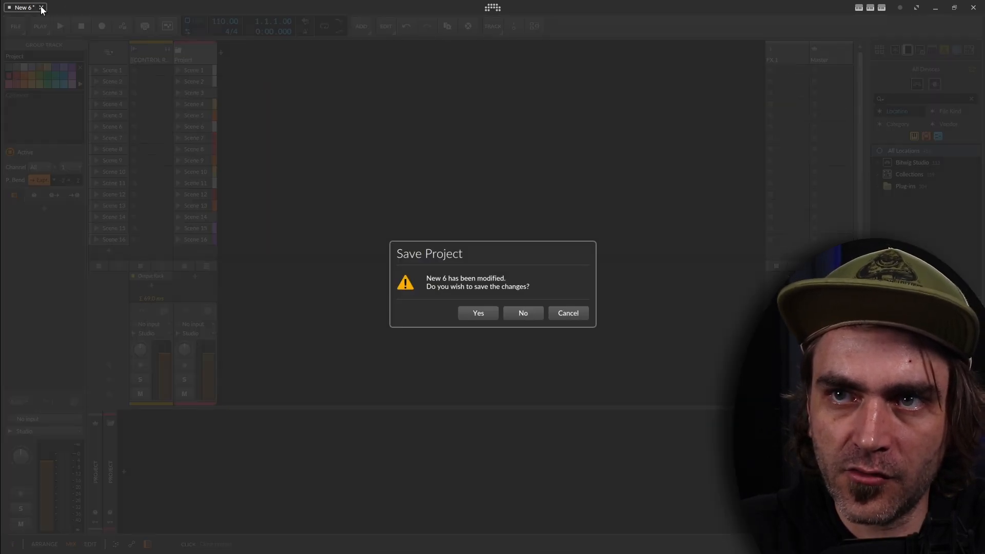
{"action": "left_click", "coordinate": [525, 313]}
{"action": "left_click", "coordinate": [448, 125]}
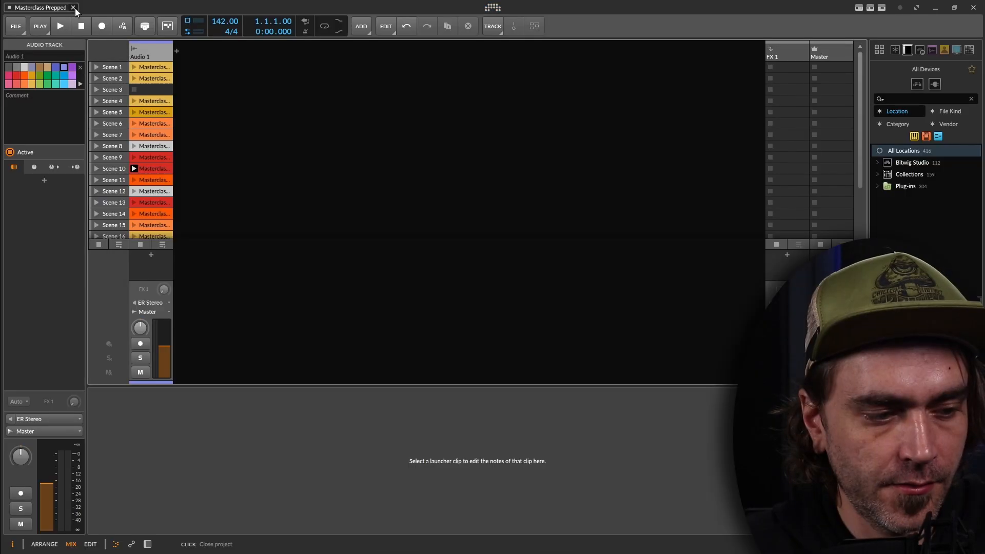
{"action": "left_click", "coordinate": [487, 11]}
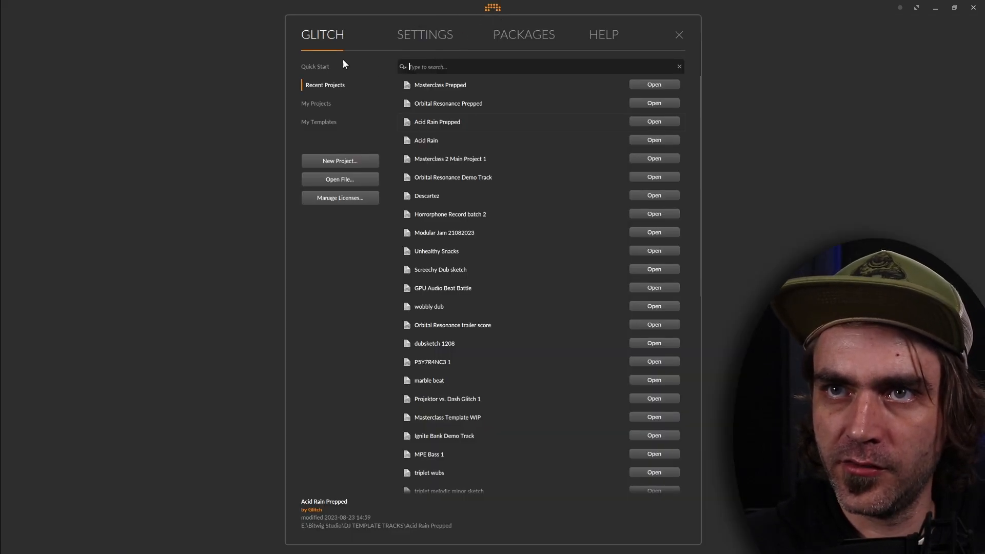
Create a new project, show the mixer view, and delete the Audio 2 and Inst 3 tracks
{"action": "left_click", "coordinate": [334, 161]}
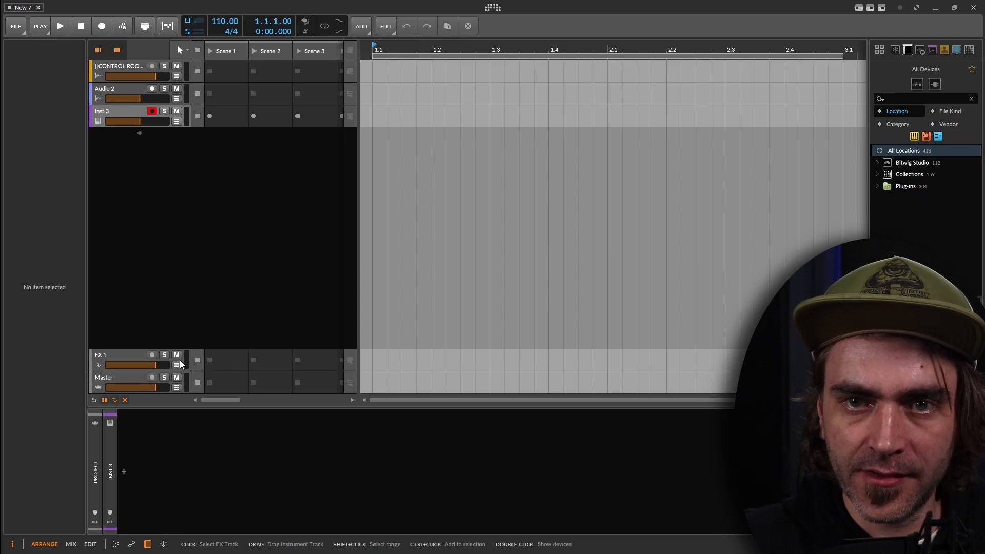
{"action": "left_click", "coordinate": [70, 544]}
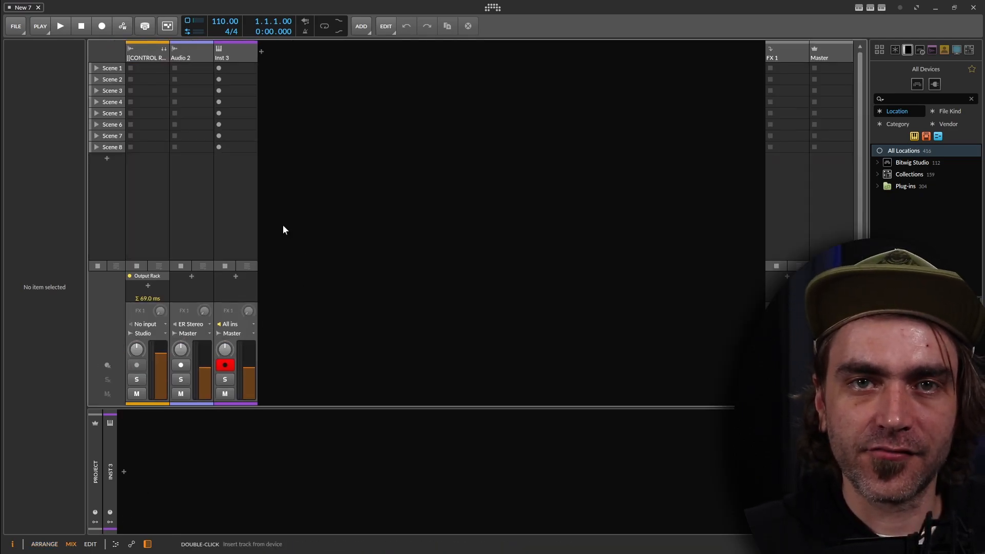
{"action": "left_click", "coordinate": [192, 57]}
{"action": "key", "text": "Delete"}
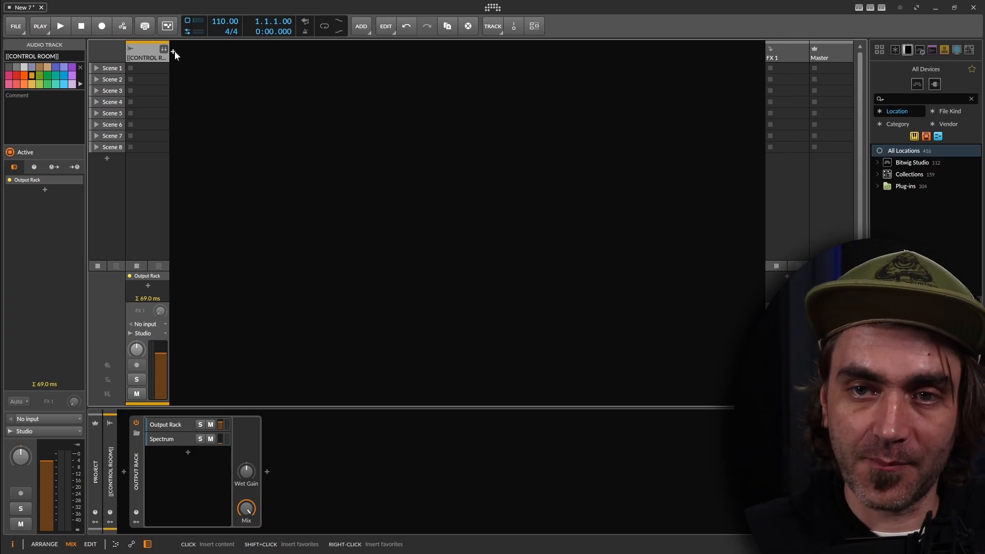
Add a group track beside the Control Room track and name it Deck A
{"action": "right_click", "coordinate": [214, 141]}
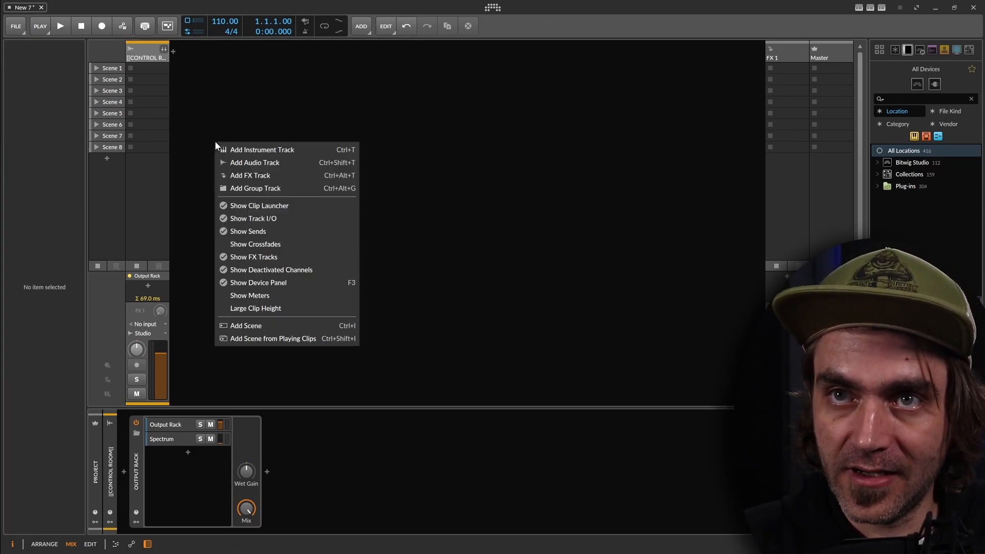
{"action": "left_click", "coordinate": [266, 188]}
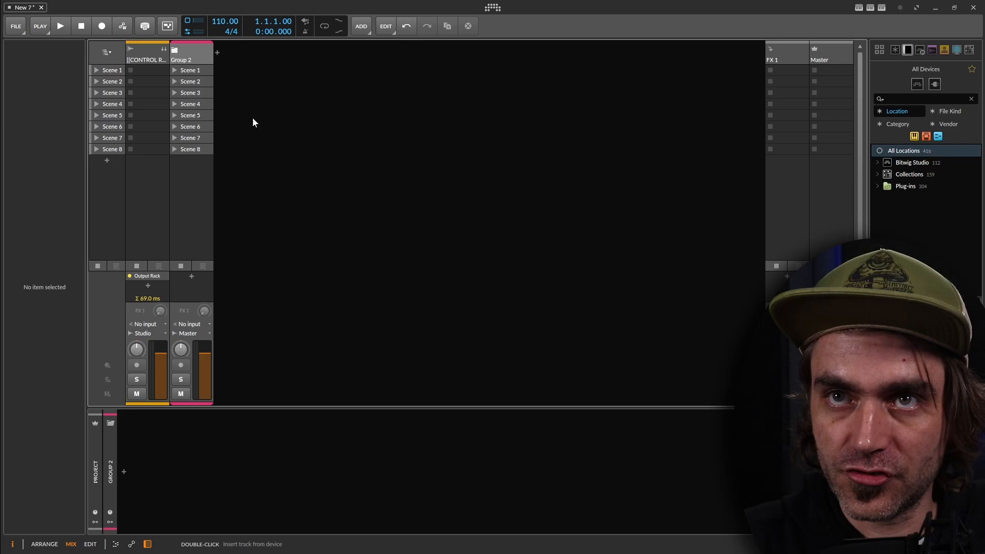
{"action": "left_click", "coordinate": [193, 50]}
{"action": "type", "text": "Deck"}
{"action": "key", "text": "Return"}
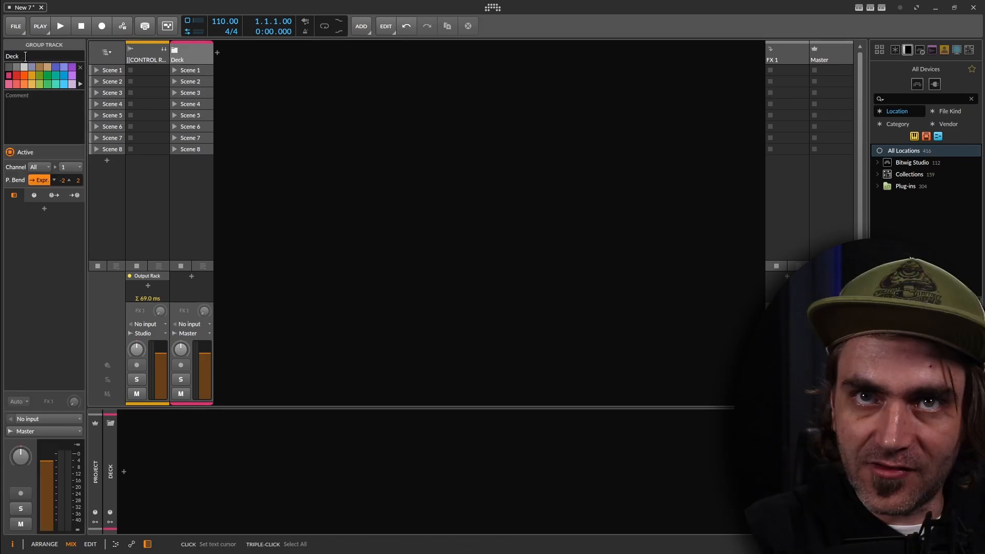
Add a second group track after Deck A and name it Deck B
{"action": "right_click", "coordinate": [248, 71]}
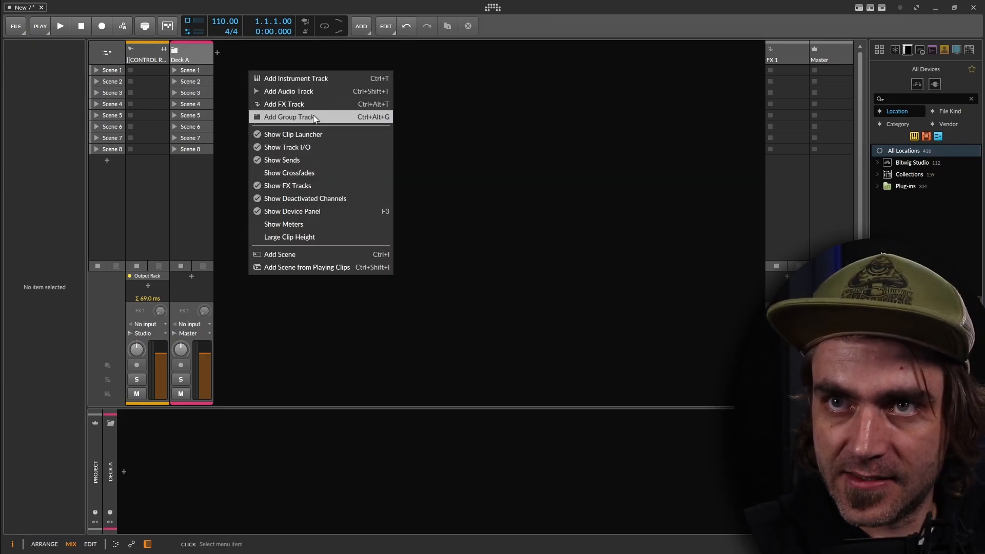
{"action": "left_click", "coordinate": [307, 117]}
{"action": "left_click", "coordinate": [221, 62]}
{"action": "left_click", "coordinate": [24, 57]}
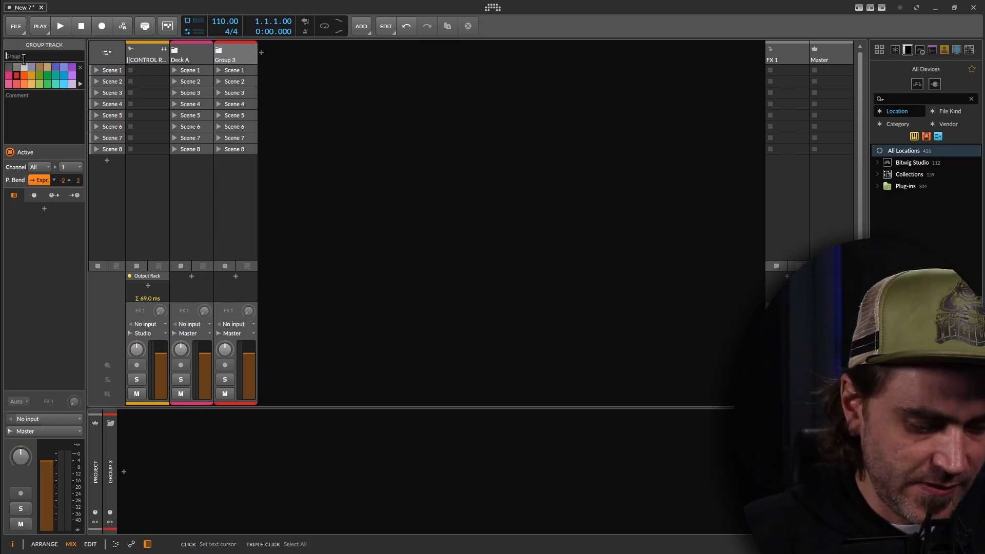
{"action": "type", "text": "Deck B"}
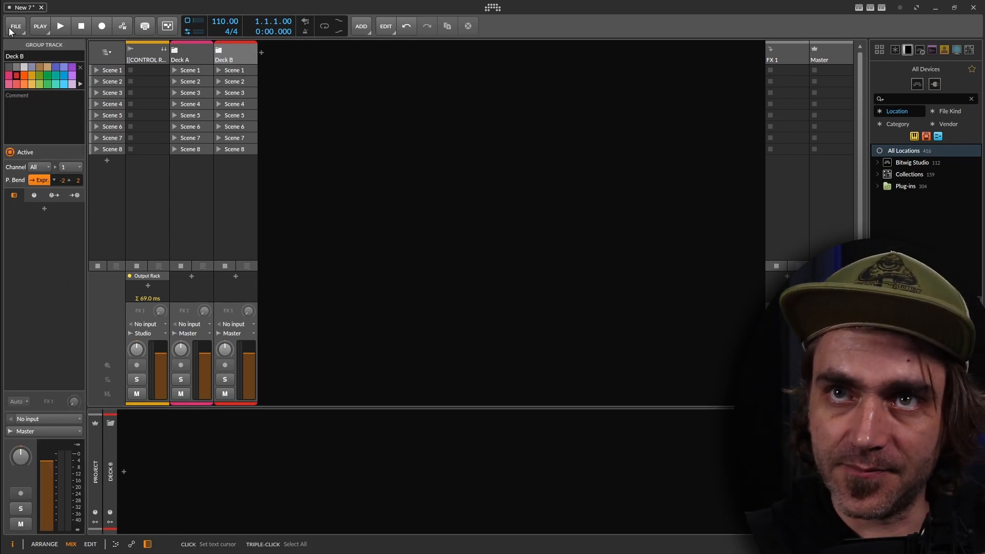
Try to import the Acid Rain Prepped project from File Explorer into the empty Deck A group, then delete the imported Project group
{"action": "left_click", "coordinate": [195, 55]}
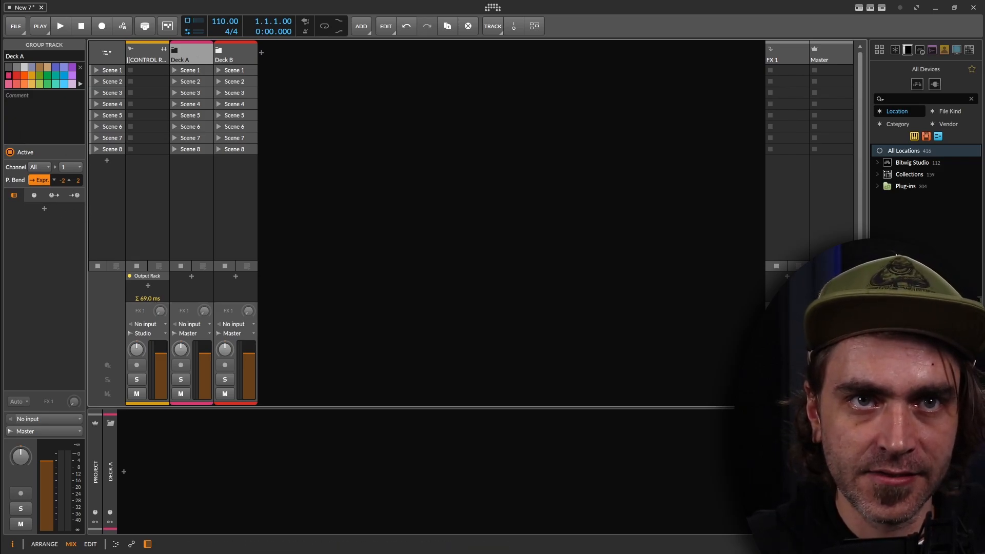
{"action": "key", "text": "alt+Tab"}
{"action": "left_click_drag", "start_coordinate": [154, 141], "coordinate": [1, 139]}
{"action": "key", "text": "alt+Tab"}
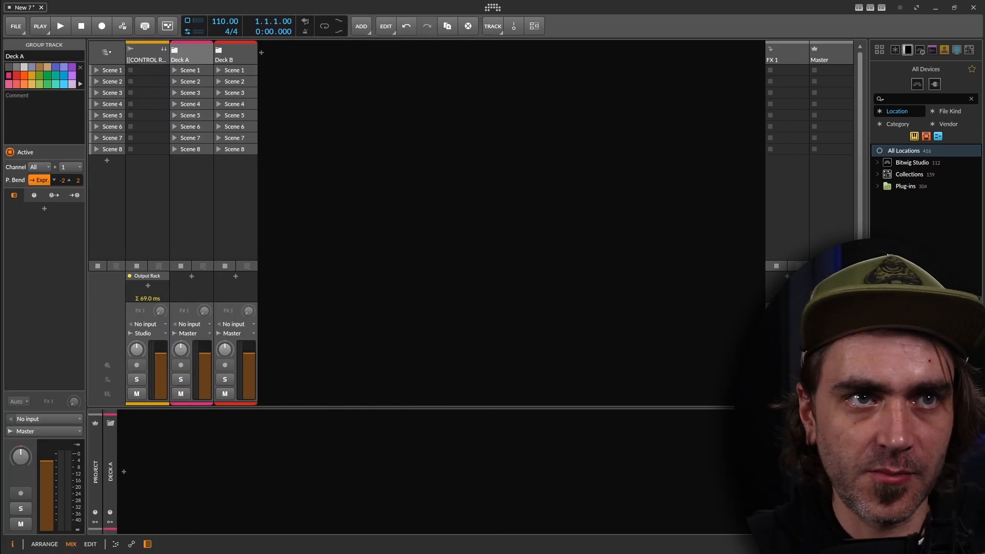
{"action": "left_click_drag", "start_coordinate": [161, 142], "coordinate": [185, 58]}
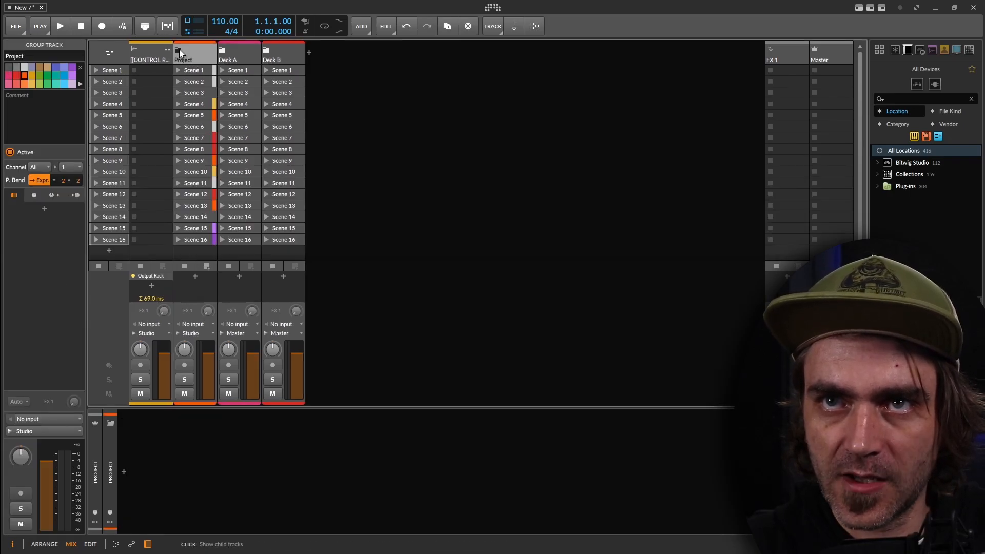
{"action": "left_click", "coordinate": [181, 51]}
{"action": "left_click", "coordinate": [182, 51]}
{"action": "key", "text": "Delete"}
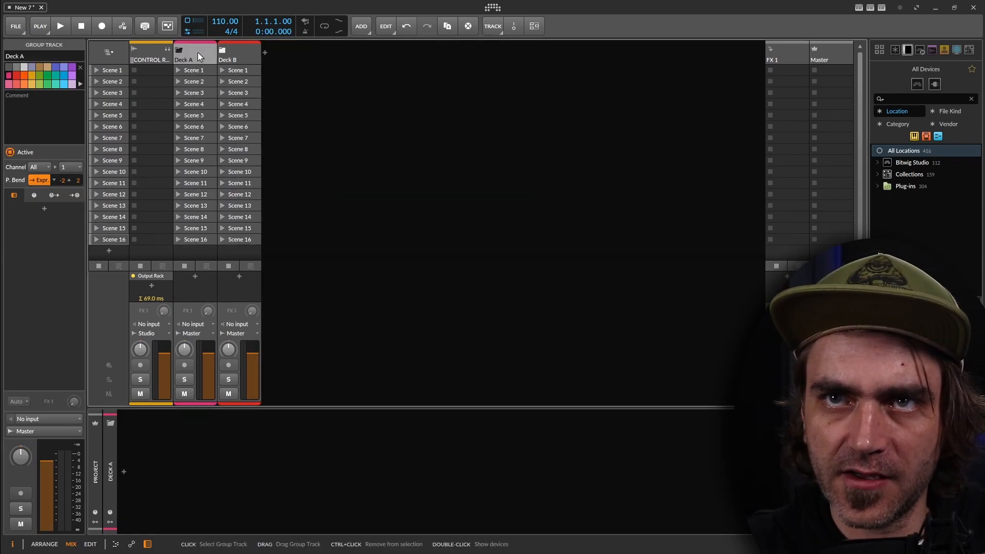
Add a placeholder audio track inside the Deck A group
{"action": "right_click", "coordinate": [318, 78]}
{"action": "left_click", "coordinate": [369, 98]}
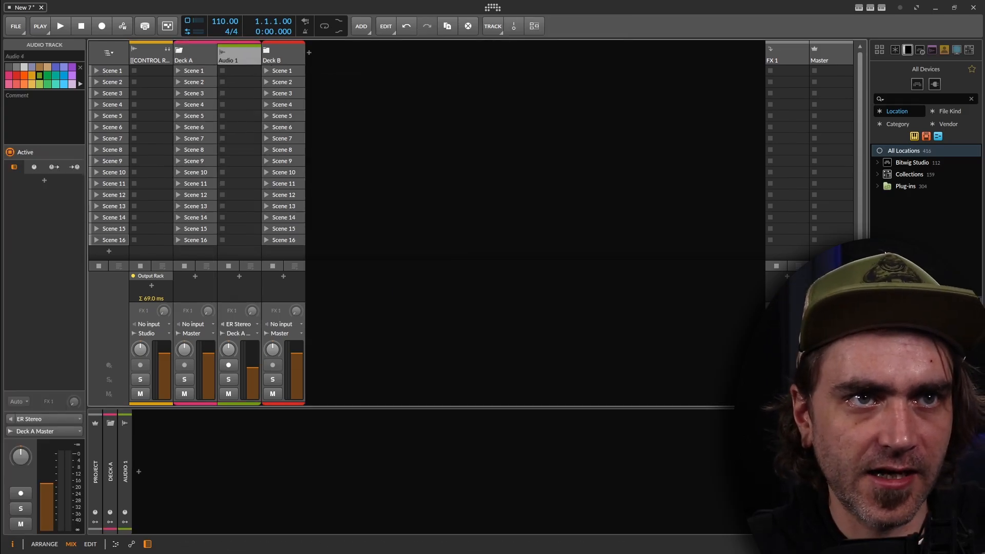
Try importing the prepared project before the audio track inside Deck A, then undo the import
{"action": "left_click", "coordinate": [223, 59]}
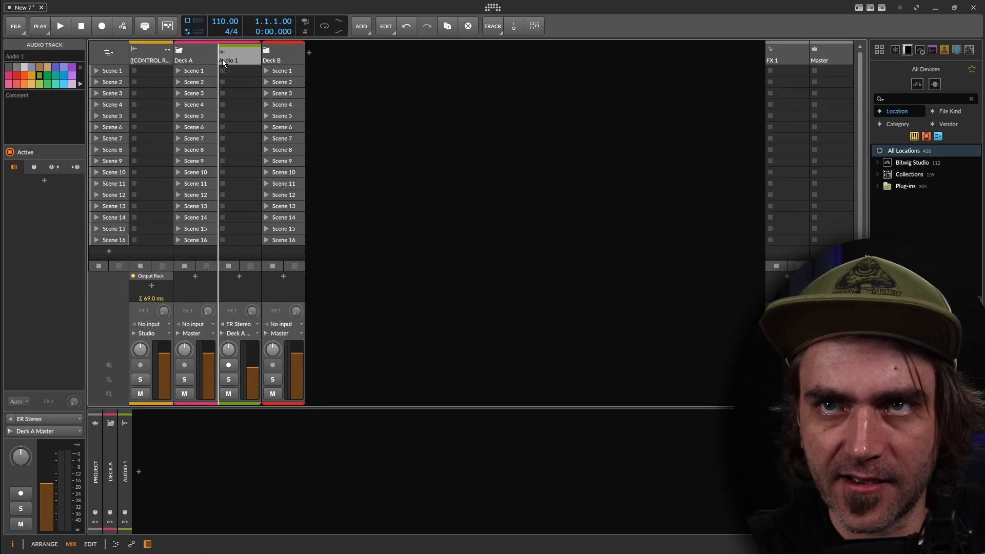
{"action": "key", "text": "ctrl+v"}
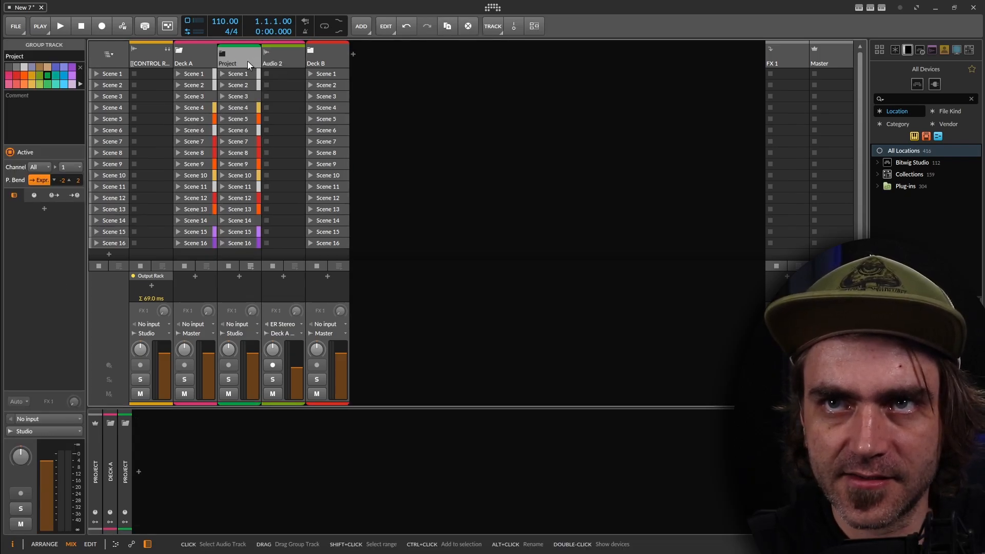
{"action": "key", "text": "ctrl+z"}
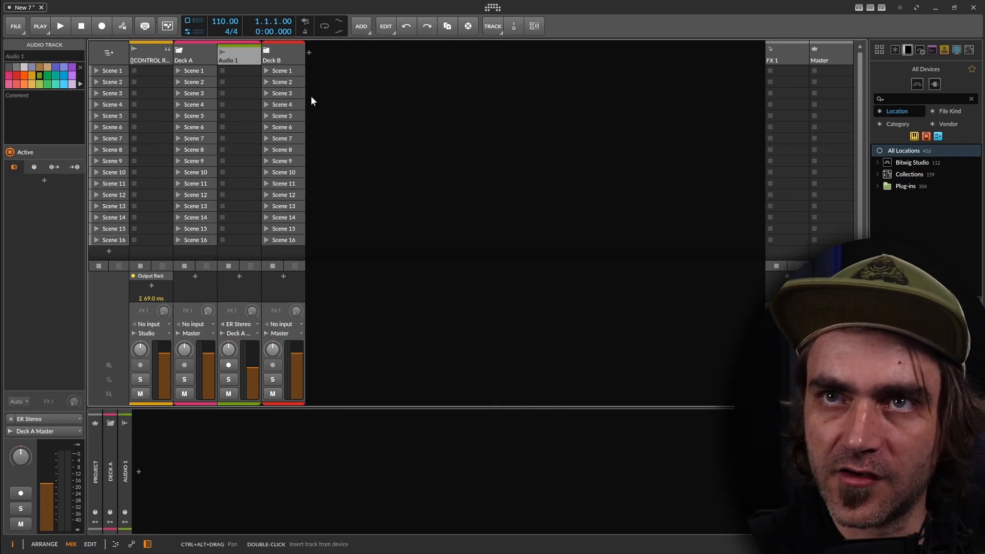
Add a placeholder audio track inside the Deck B group, discarding the accidentally inserted instrument track
{"action": "left_click", "coordinate": [310, 51]}
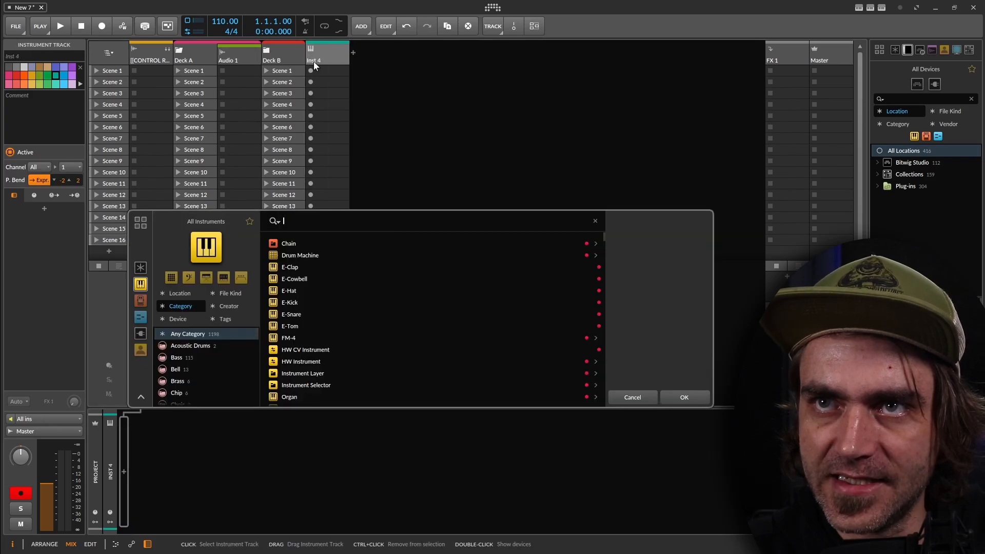
{"action": "left_click", "coordinate": [646, 396]}
{"action": "right_click", "coordinate": [359, 119]}
{"action": "left_click", "coordinate": [365, 140]}
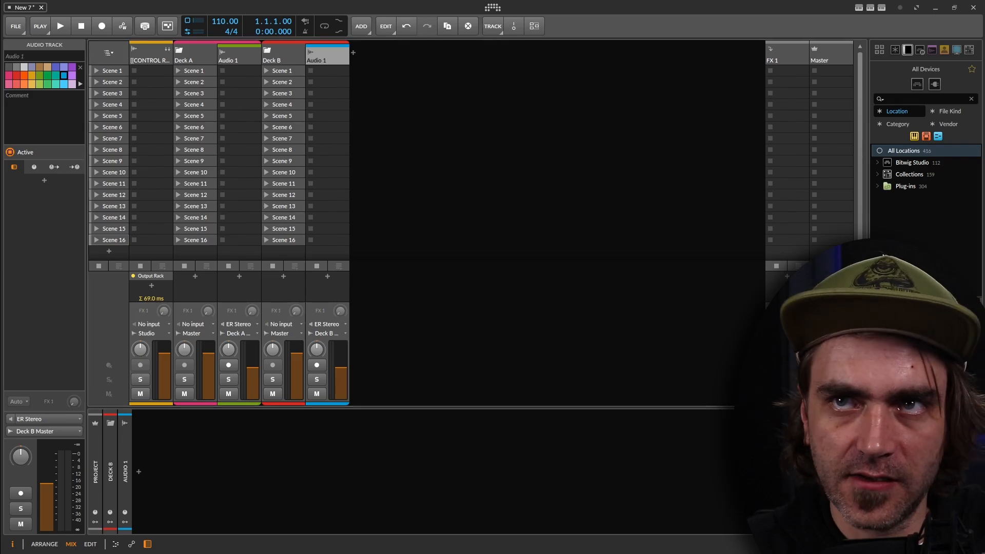
Import the Acid Rain Prepped project before the audio track inside Deck A, and delete that placeholder audio track
{"action": "key", "text": "ctrl+v"}
{"action": "left_click_drag", "start_coordinate": [218, 61], "coordinate": [219, 62]}
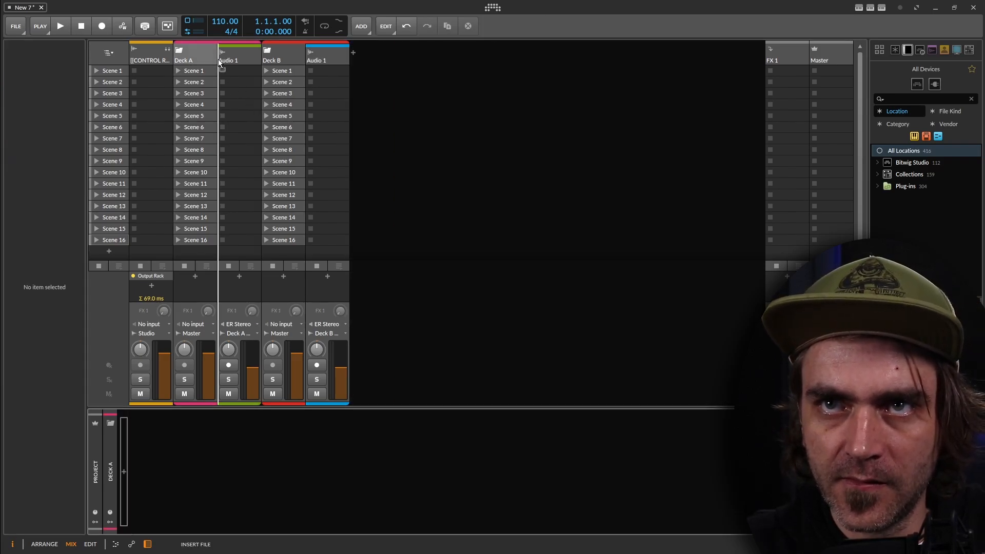
{"action": "left_click", "coordinate": [219, 63]}
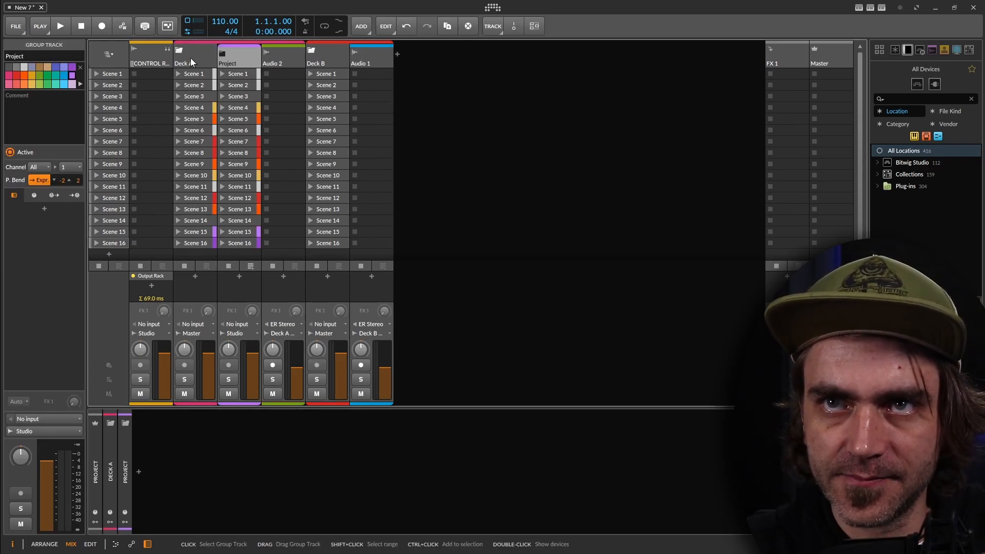
{"action": "key", "text": "Delete"}
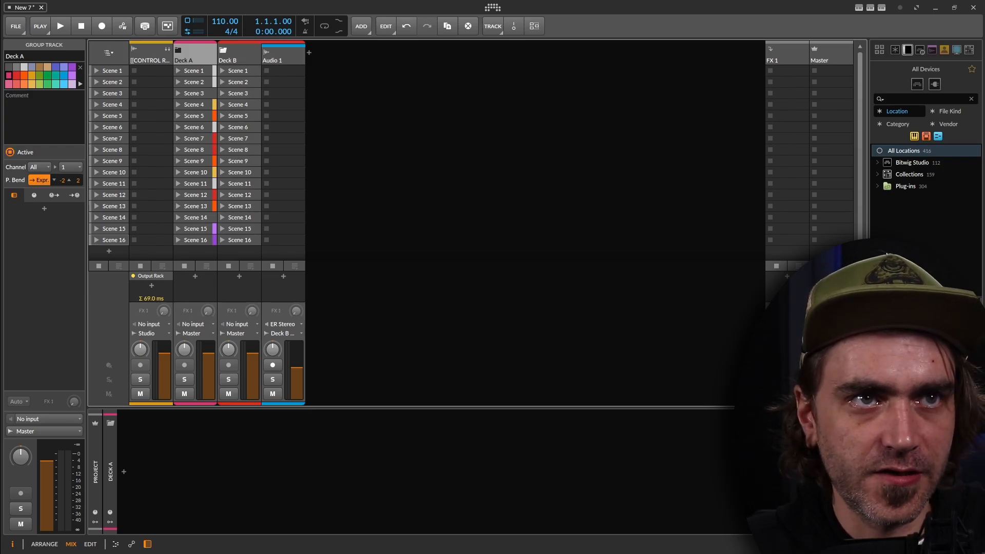
Import another prepared project into the Deck B group, remove its placeholder audio track, and fold the group
{"action": "left_click_drag", "start_coordinate": [272, 58], "coordinate": [265, 62]}
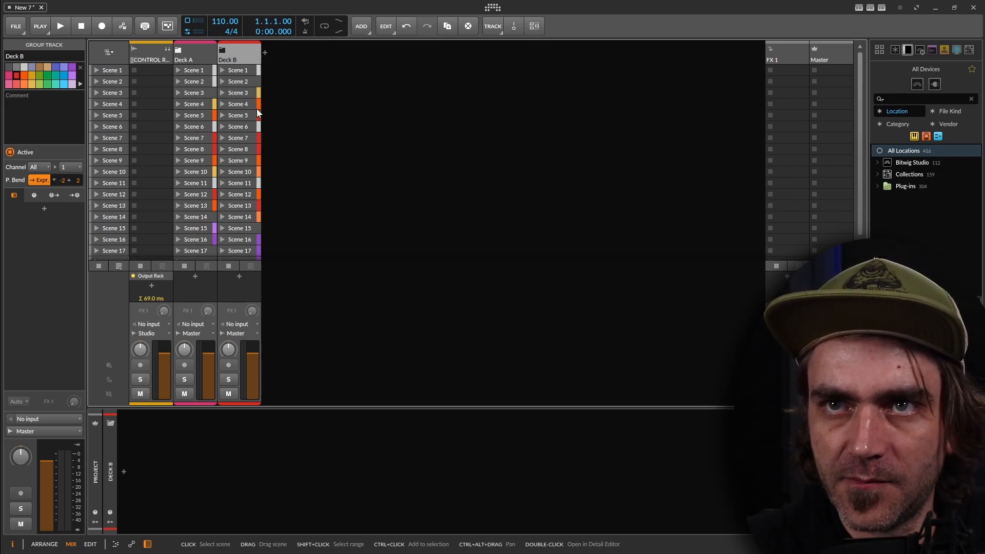
{"action": "scroll", "coordinate": [251, 223], "scroll_direction": "down", "scroll_amount": 2}
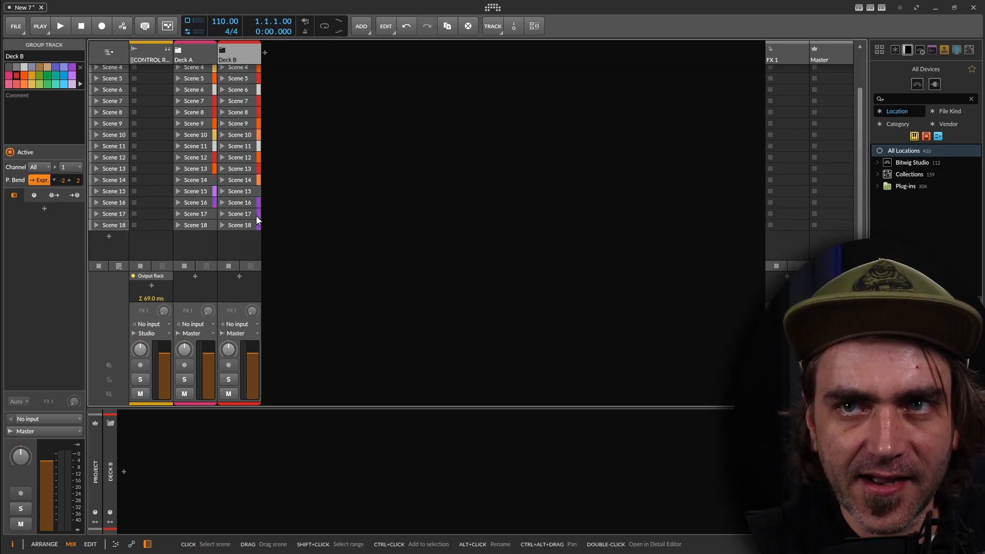
{"action": "scroll", "coordinate": [256, 211], "scroll_direction": "up", "scroll_amount": 2}
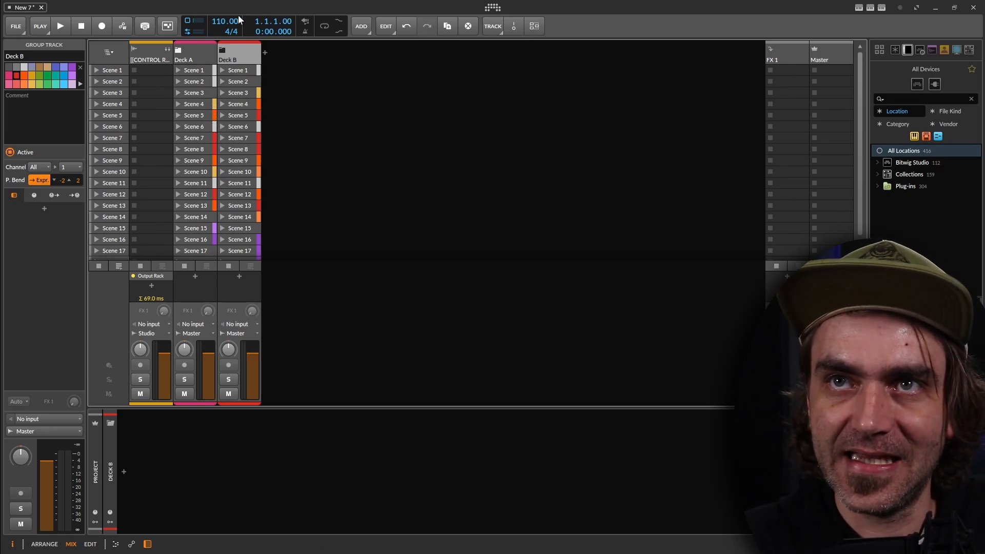
Set the project tempo to 140 BPM
{"action": "left_click_drag", "start_coordinate": [224, 21], "coordinate": [225, 16]}
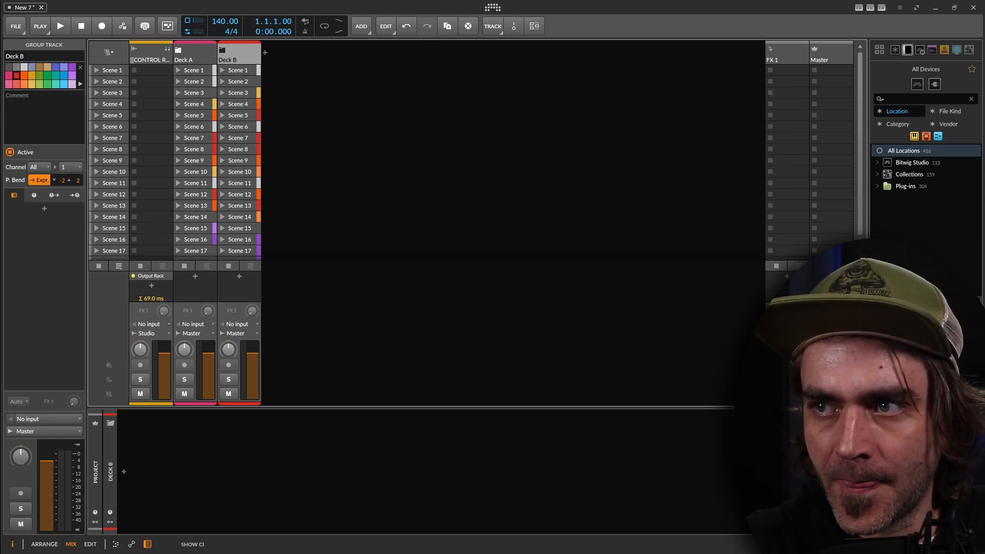
Show the mixer's crossfade section, assign Deck A to side A and Deck B to side B, and move the crossfader fully to A
{"action": "left_click", "coordinate": [109, 394]}
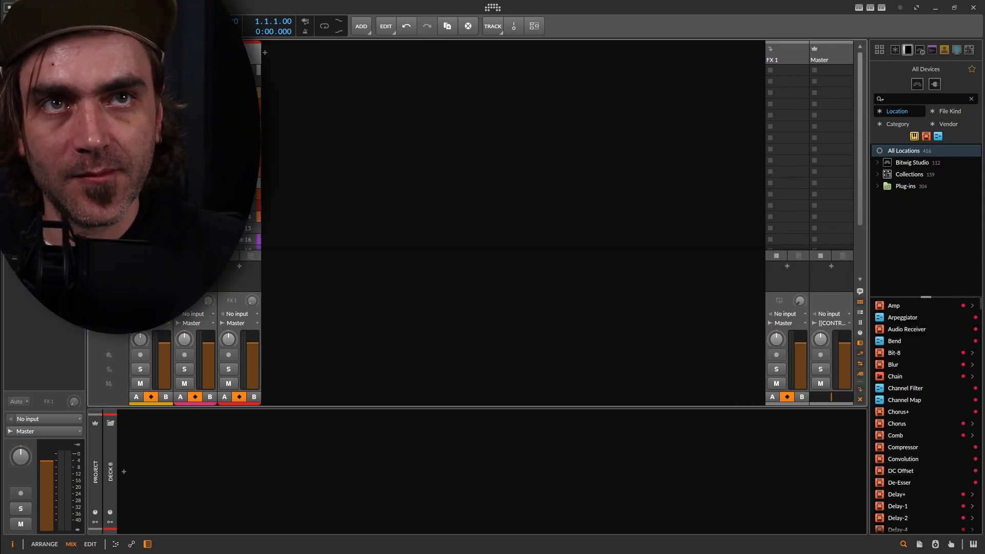
{"action": "left_click", "coordinate": [180, 397]}
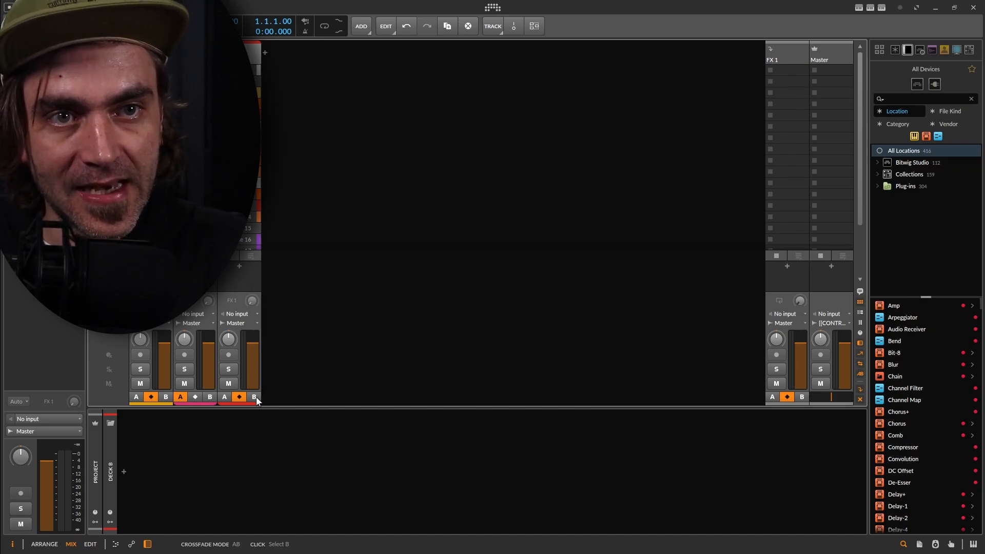
{"action": "left_click", "coordinate": [254, 397]}
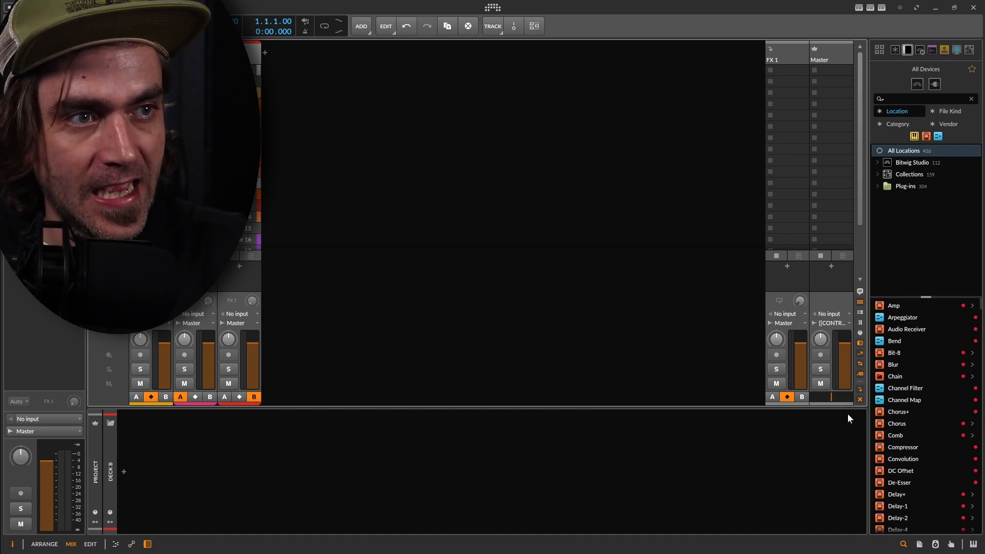
{"action": "left_click_drag", "start_coordinate": [830, 396], "coordinate": [810, 396]}
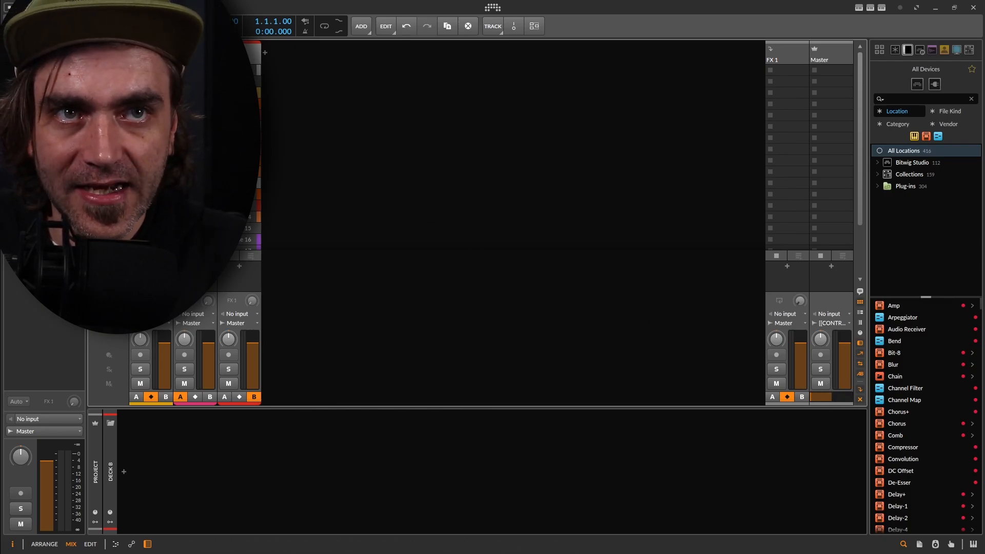
Play the later scenes on both decks and audition the blend using the master crossfader
{"action": "scroll", "coordinate": [252, 226], "scroll_direction": "down", "scroll_amount": 3}
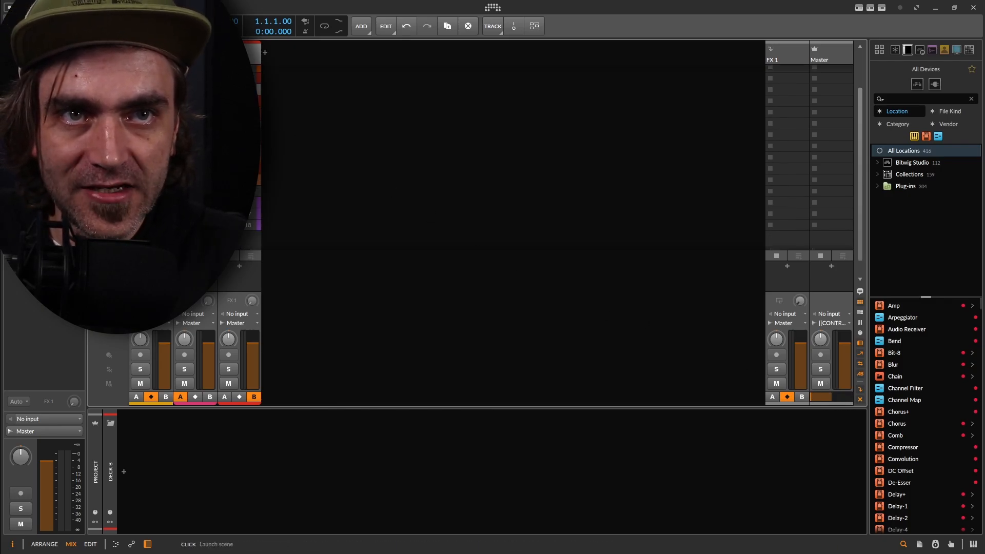
{"action": "key", "text": "space"}
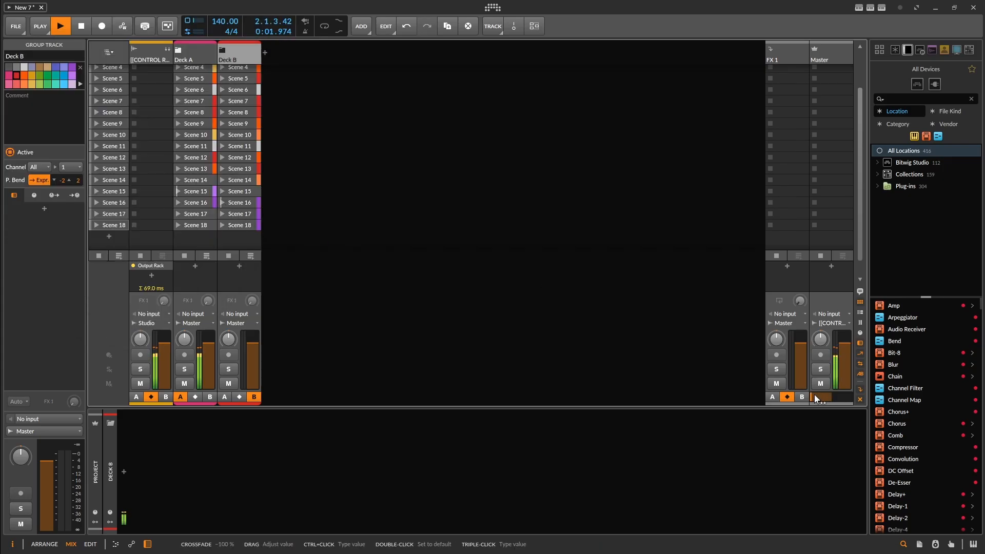
{"action": "mouse_move", "coordinate": [816, 398]}
{"action": "left_mouse_down"}
{"action": "mouse_move", "coordinate": [854, 399]}
{"action": "mouse_move", "coordinate": [811, 399]}
{"action": "left_mouse_up"}
Set the crossfade assignments of Deck A and Deck B back to the neutral AB mode
{"action": "left_click", "coordinate": [179, 50]}
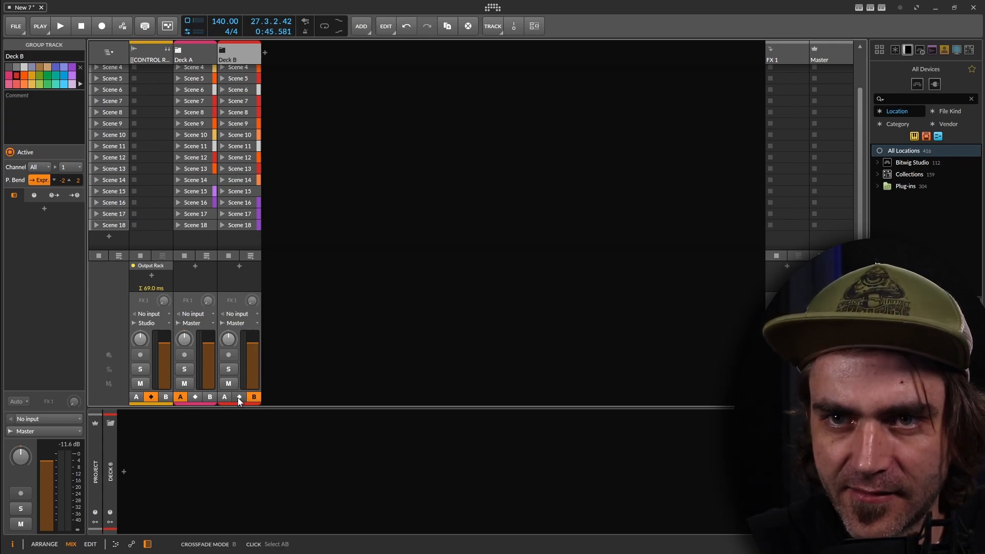
{"action": "left_click", "coordinate": [239, 398]}
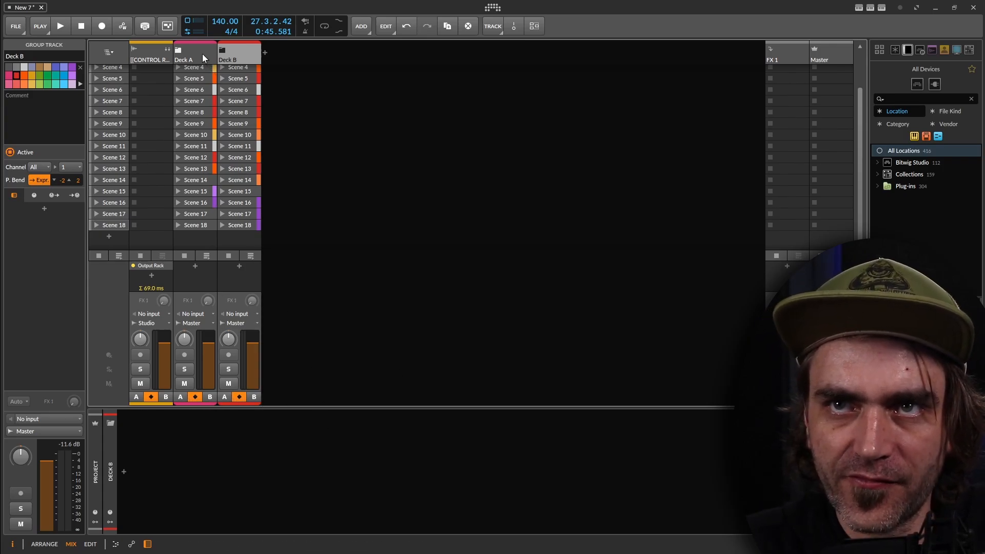
Insert Snap Heap on the Deck A group and add a 3-Band EQ to its first serial bus
{"action": "left_click", "coordinate": [204, 58]}
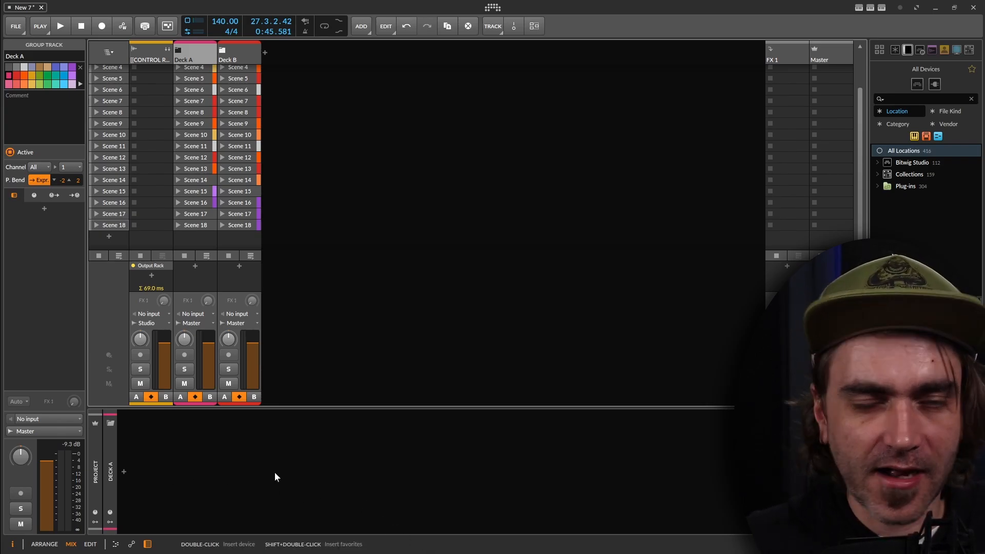
{"action": "left_click", "coordinate": [125, 471]}
{"action": "type", "text": "snap"}
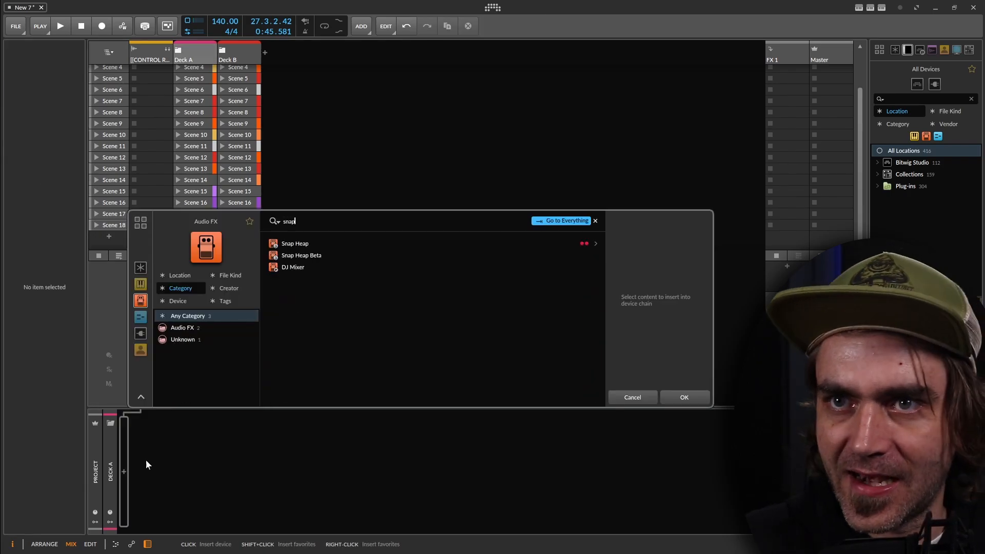
{"action": "left_click", "coordinate": [314, 246]}
{"action": "left_click", "coordinate": [684, 397]}
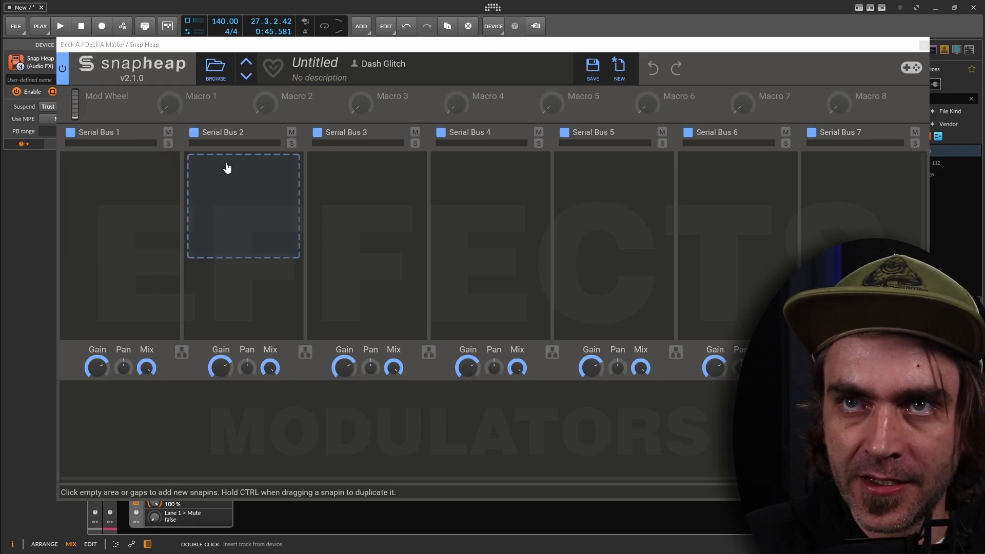
{"action": "left_click", "coordinate": [125, 206]}
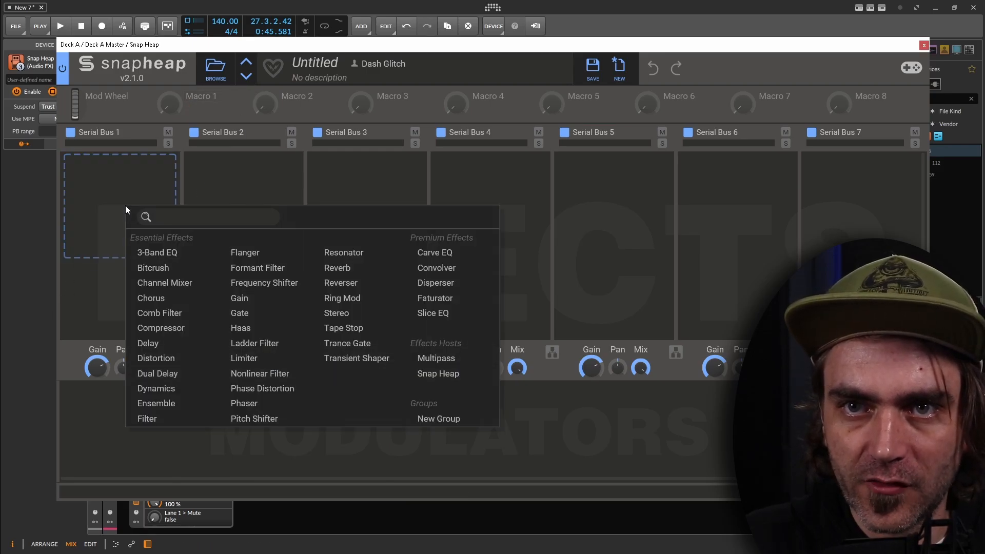
{"action": "left_click", "coordinate": [153, 253]}
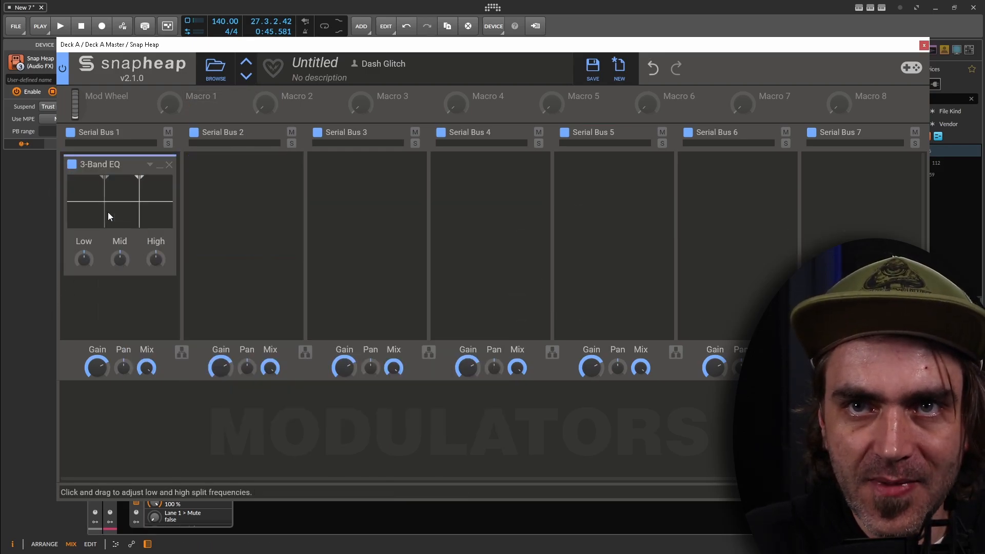
Try lowering the 3-Band EQ's Low gain, and reset it to its default
{"action": "left_click_drag", "start_coordinate": [84, 259], "coordinate": [84, 285]}
{"action": "double_click", "coordinate": [84, 259]}
{"action": "mouse_move", "coordinate": [82, 258]}
{"action": "left_mouse_down"}
{"action": "mouse_move", "coordinate": [82, 273]}
{"action": "mouse_move", "coordinate": [86, 257]}
{"action": "mouse_move", "coordinate": [87, 266]}
{"action": "left_mouse_up"}
{"action": "double_click", "coordinate": [87, 266]}
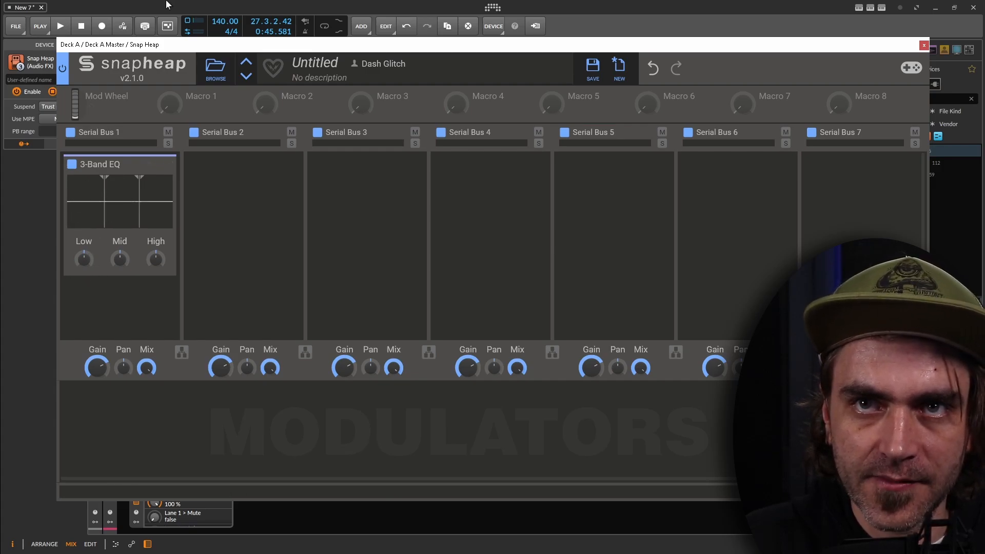
Assign Macro 1 as a positive modulation of the EQ's Low gain, and turn the Low gain itself fully down
{"action": "left_click", "coordinate": [190, 108]}
{"action": "left_click", "coordinate": [86, 273]}
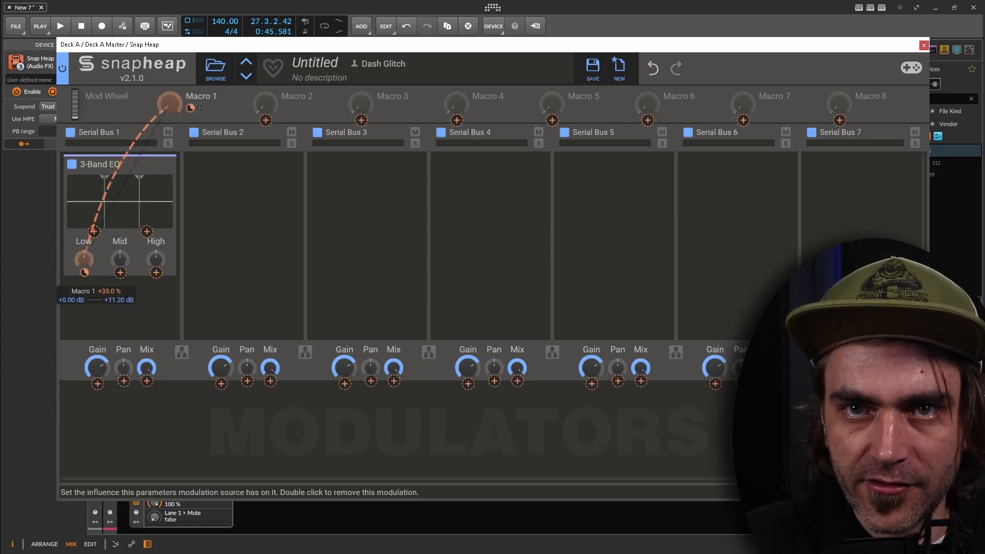
{"action": "right_click", "coordinate": [87, 272]}
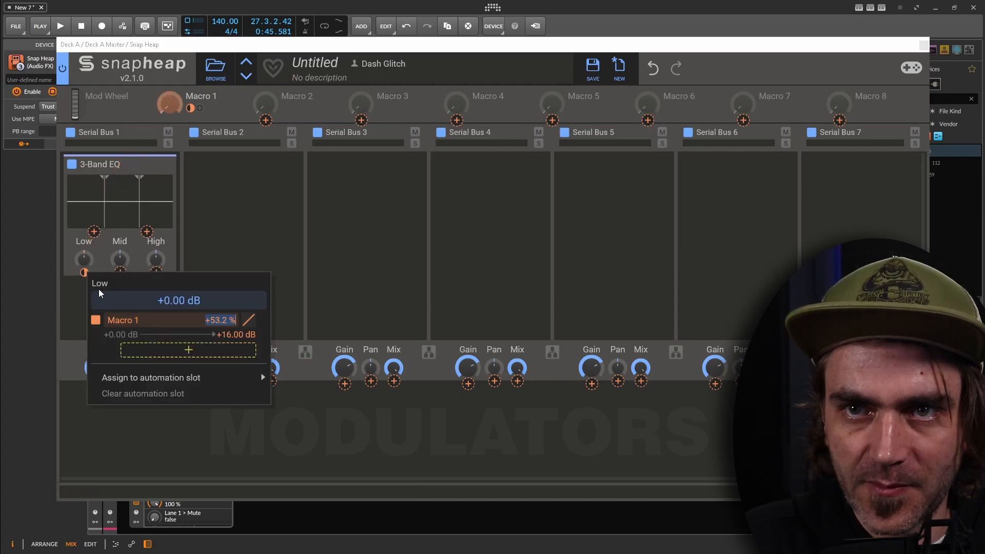
{"action": "key", "text": "Escape"}
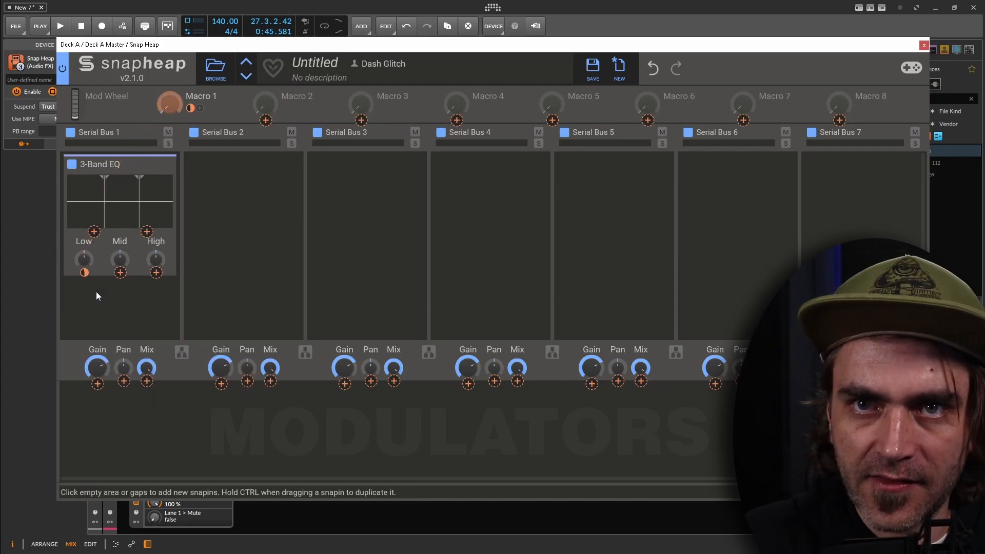
{"action": "left_click", "coordinate": [84, 258]}
{"action": "left_click_drag", "start_coordinate": [88, 260], "coordinate": [90, 287]}
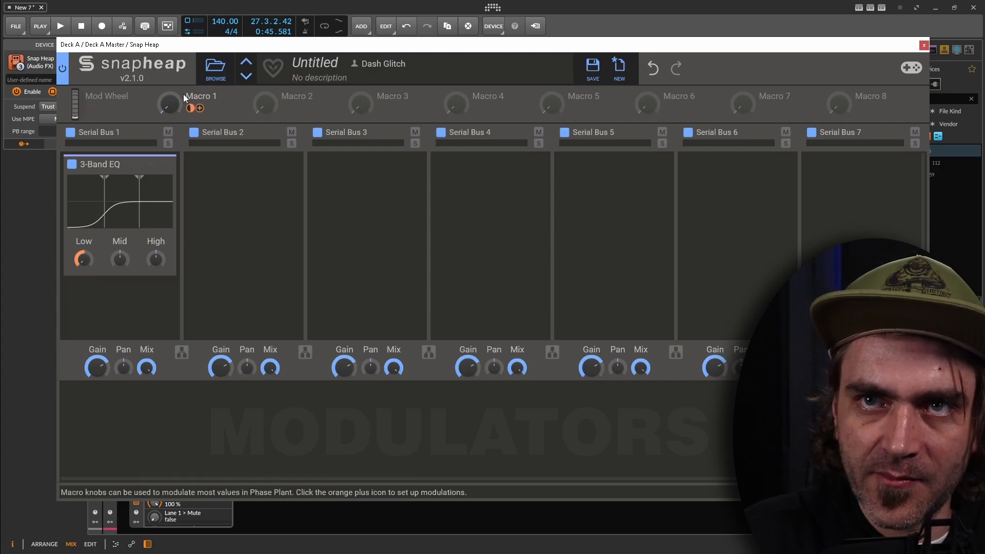
Test Macro 1 across its full range and rename it Lows
{"action": "left_click_drag", "start_coordinate": [183, 94], "coordinate": [183, 72]}
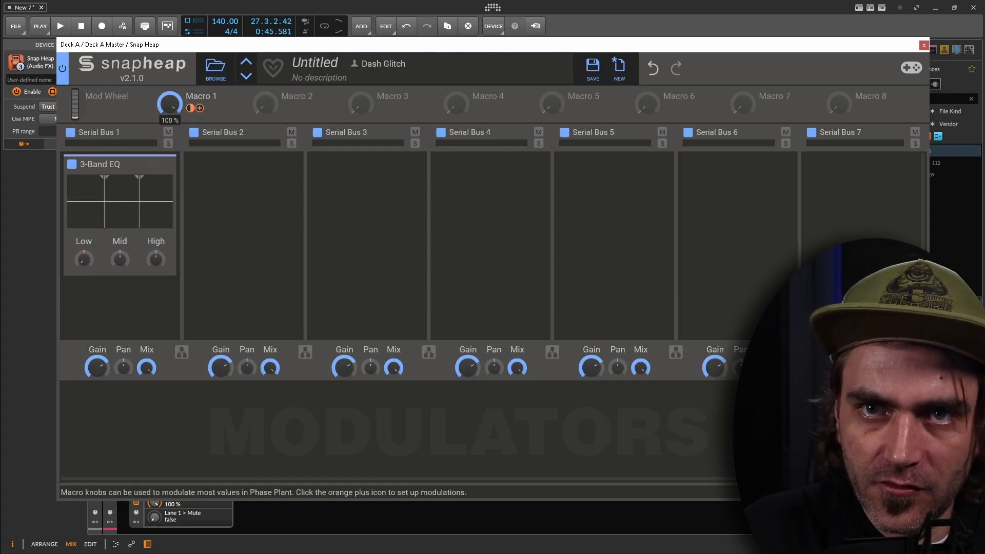
{"action": "left_click_drag", "start_coordinate": [169, 104], "coordinate": [169, 134]}
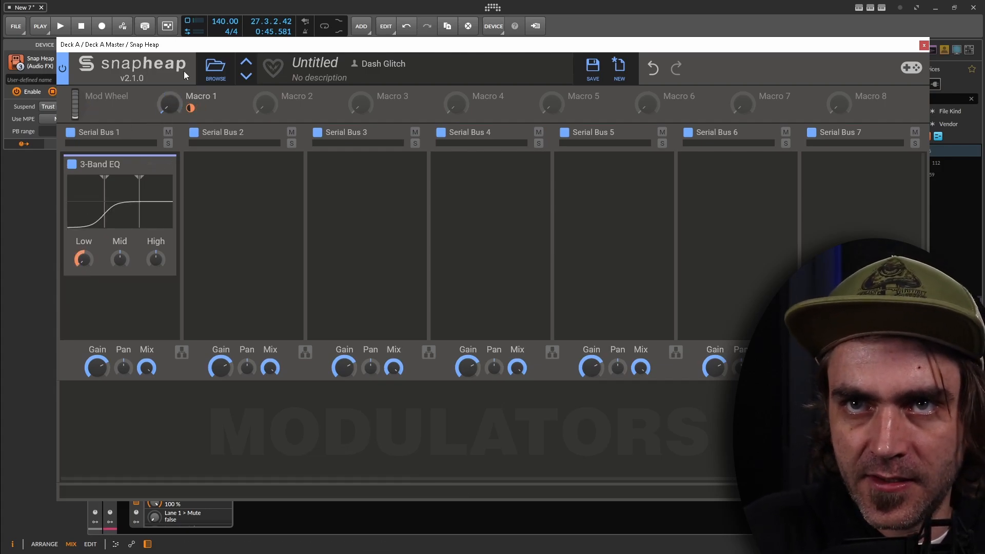
{"action": "double_click", "coordinate": [201, 96]}
{"action": "key", "text": "ctrl+a"}
{"action": "type", "text": "L"}
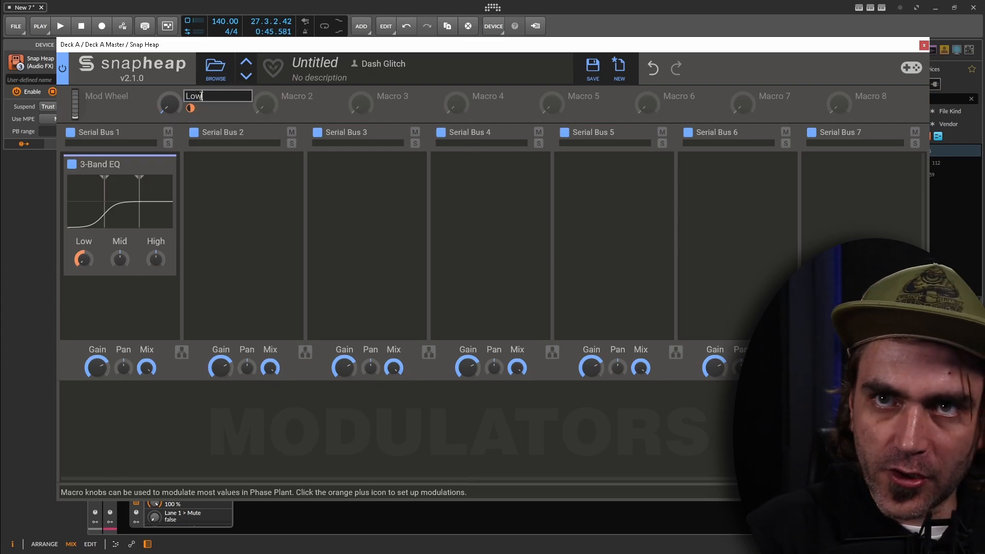
{"action": "key", "text": "Return"}
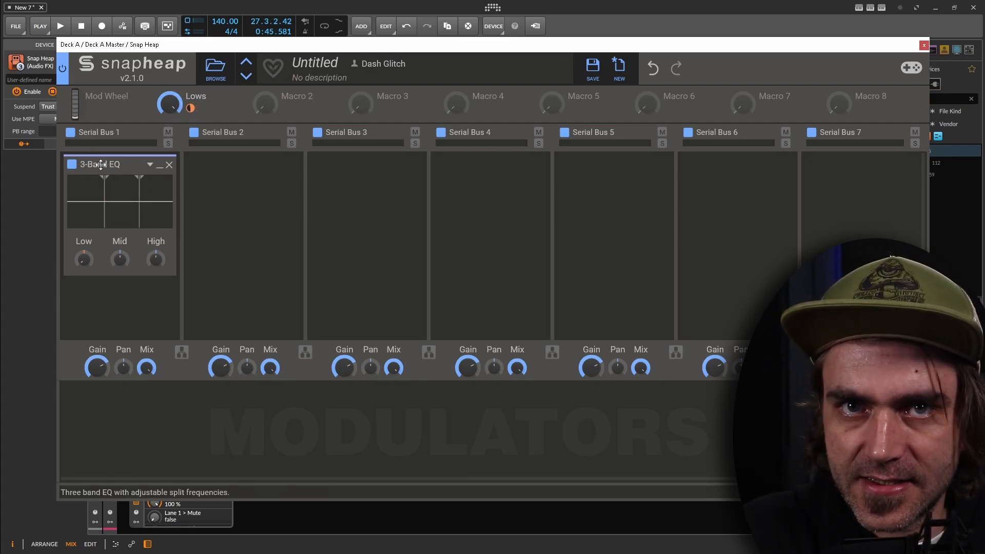
Assign Macro 2 to the EQ's Mid gain and Macro 3 to its High gain, naming them Mids and Hi
{"action": "left_click_drag", "start_coordinate": [284, 110], "coordinate": [155, 259]}
{"action": "left_click_drag", "start_coordinate": [383, 110], "coordinate": [156, 281]}
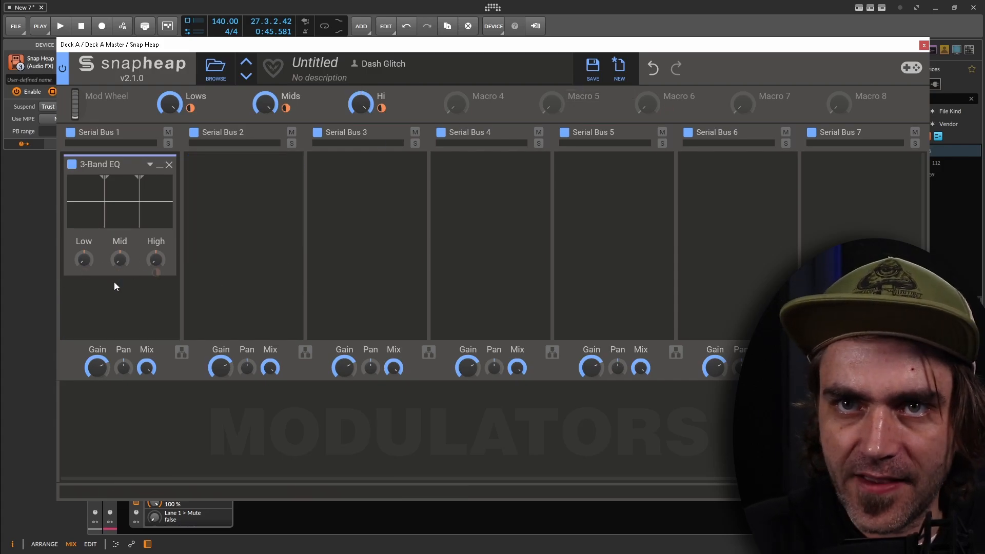
Collapse the 3-Band EQ, add a Gain effect below it, and switch the gain units to percent
{"action": "left_click", "coordinate": [159, 165]}
{"action": "left_click", "coordinate": [116, 212]}
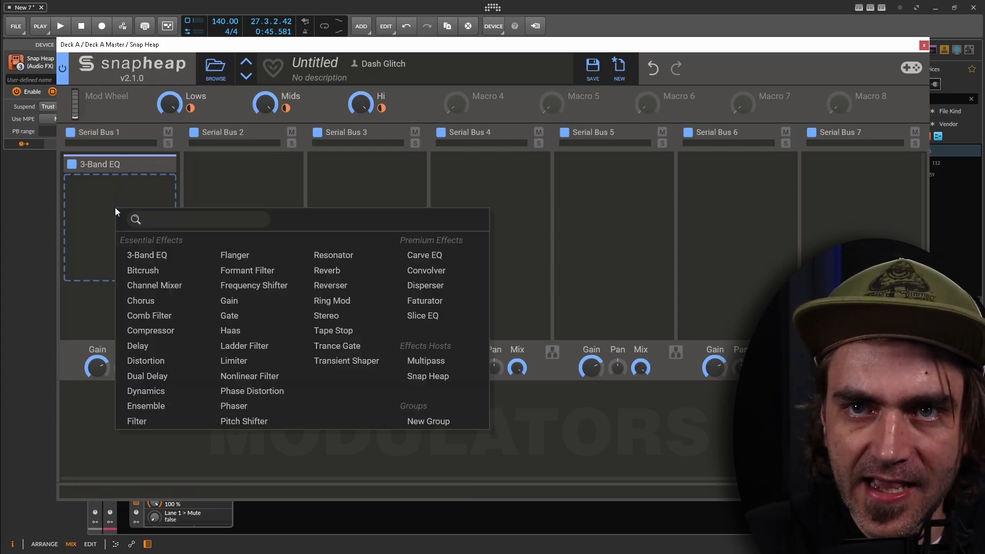
{"action": "left_click", "coordinate": [241, 301]}
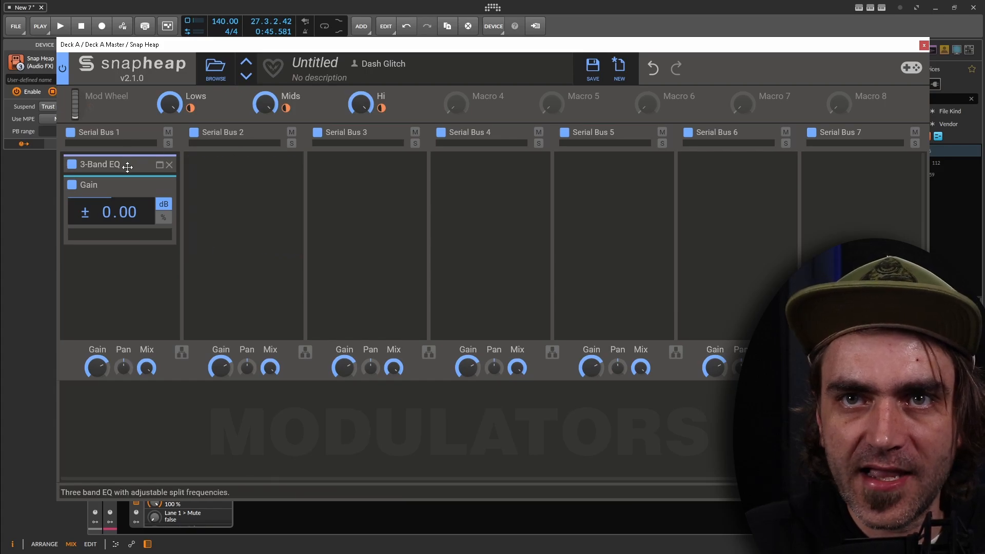
{"action": "left_click", "coordinate": [163, 217]}
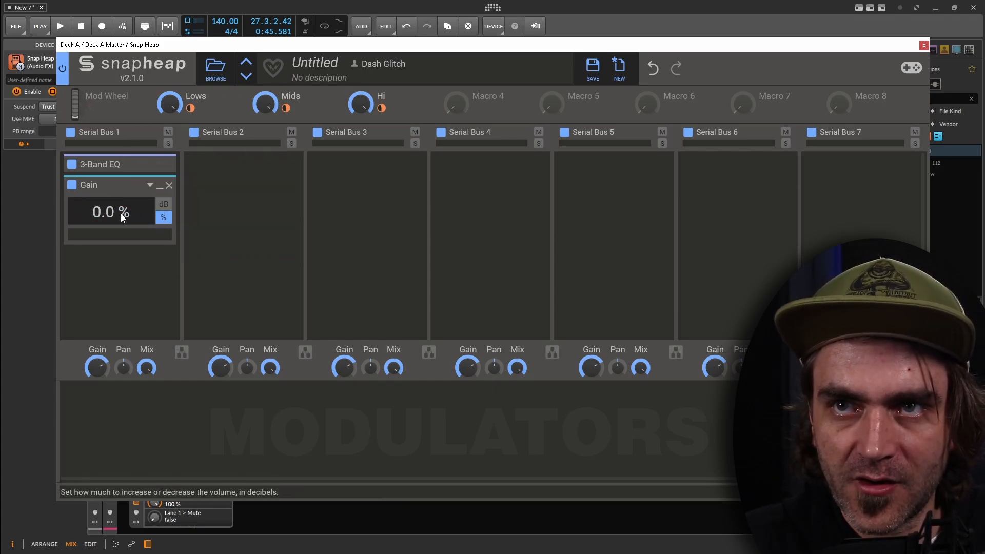
Assign Macro 4 to modulate the Gain effect's amount and turn the macro up to 100%
{"action": "left_click", "coordinate": [476, 108]}
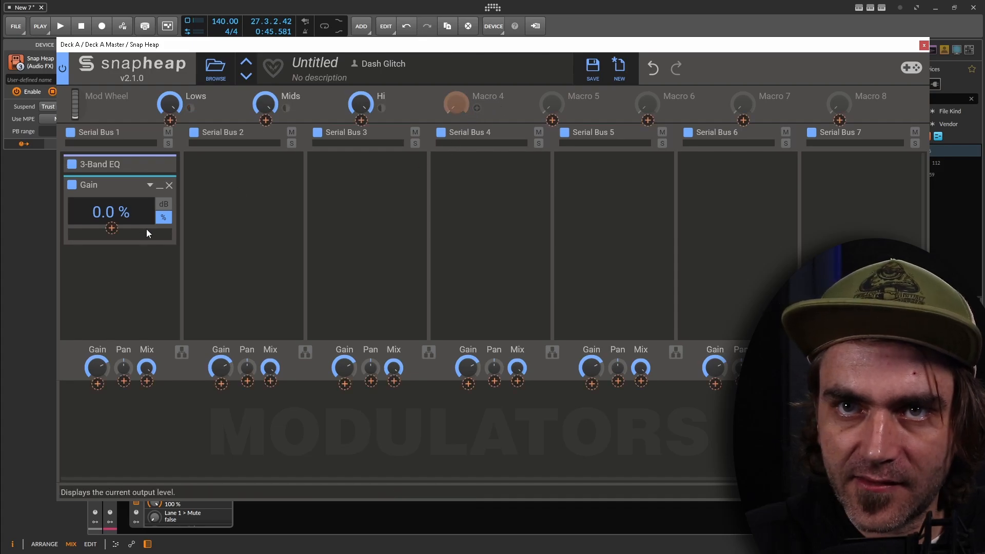
{"action": "left_click", "coordinate": [114, 229]}
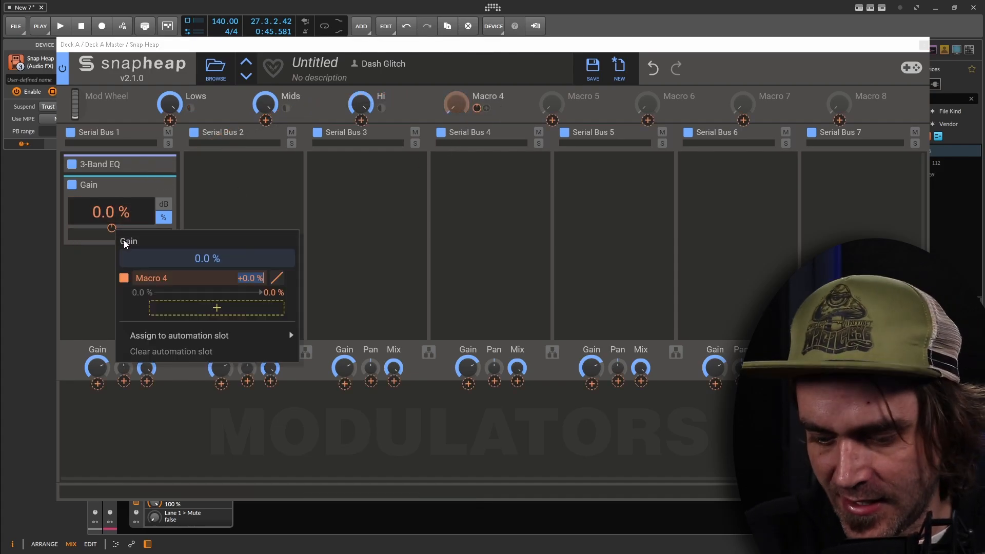
{"action": "key", "text": "Escape"}
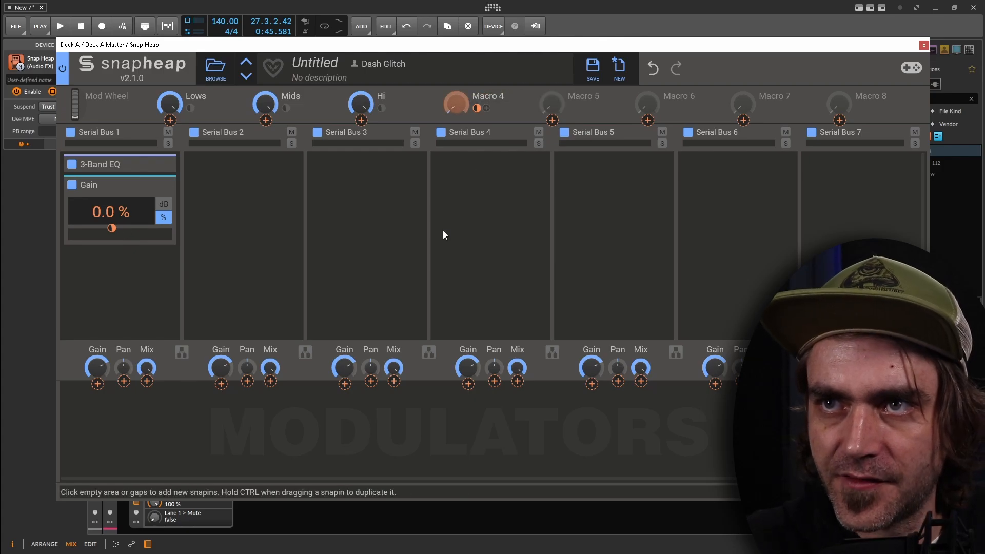
{"action": "key", "text": "Escape"}
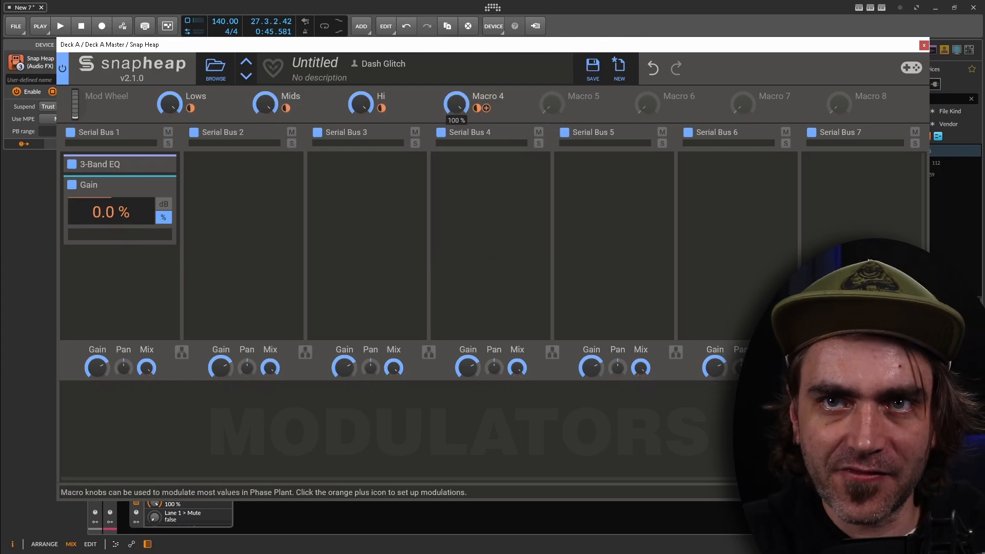
{"action": "left_click_drag", "start_coordinate": [455, 103], "coordinate": [455, 99]}
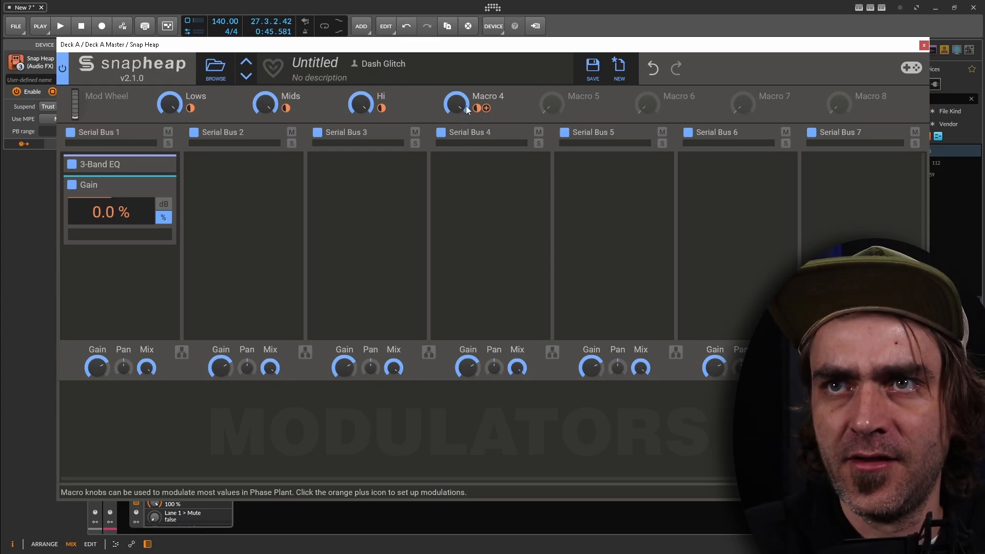
Rename Macro 4 as Volume and collapse the Gain effect
{"action": "double_click", "coordinate": [492, 99]}
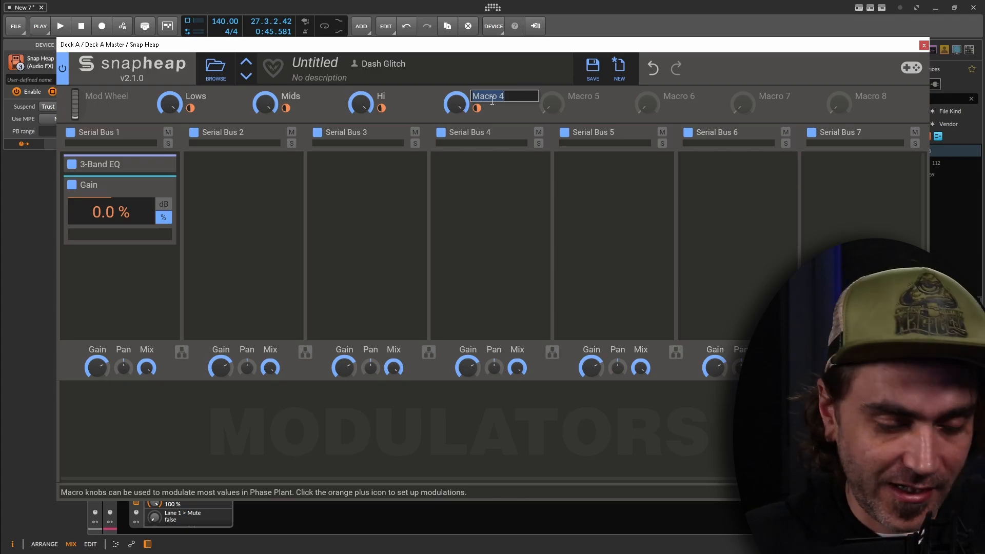
{"action": "type", "text": "Volum"}
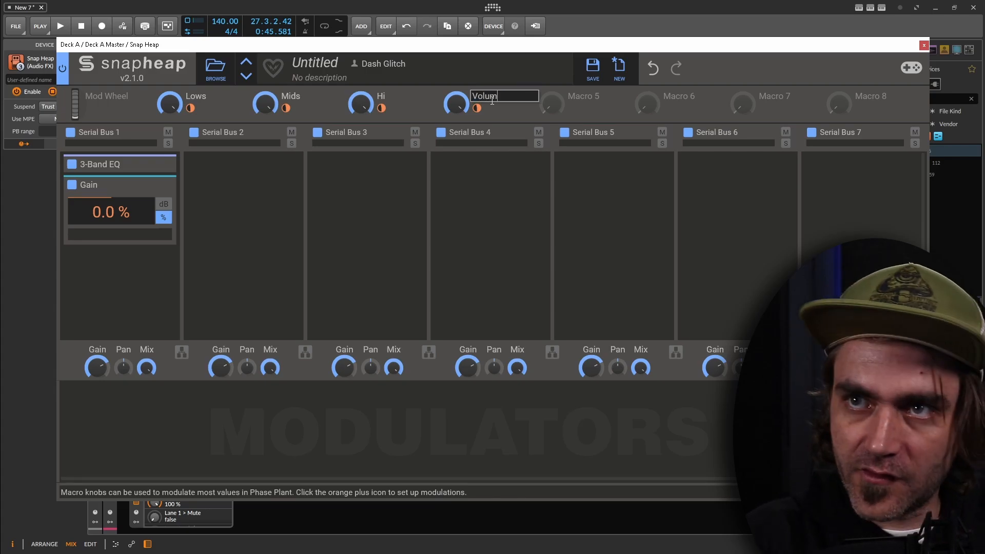
{"action": "type", "text": "e"}
{"action": "key", "text": "Return"}
{"action": "left_click", "coordinate": [159, 185]}
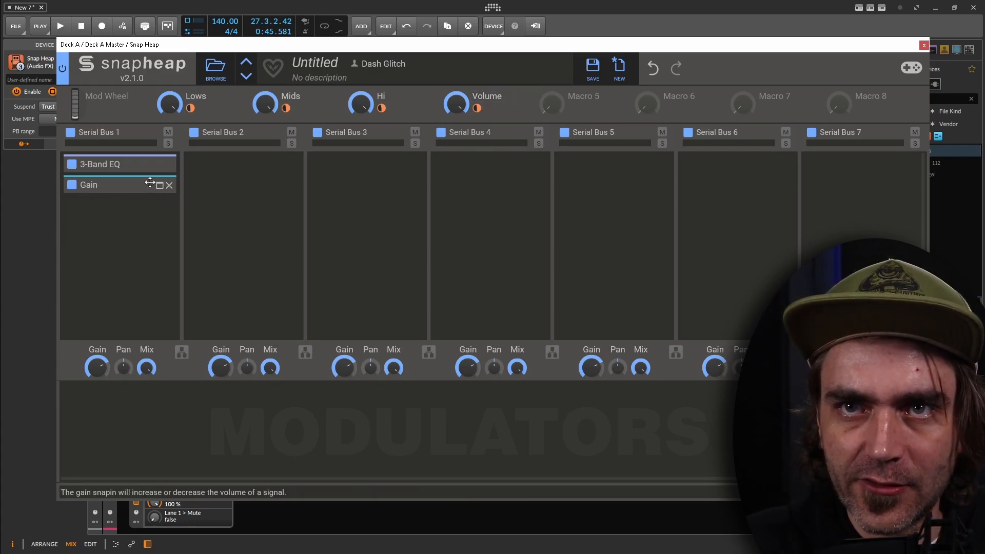
Expand the 3-Band EQ and turn the Lows macro fully down to check its effect on the low band
{"action": "left_click", "coordinate": [159, 164]}
{"action": "left_click_drag", "start_coordinate": [190, 108], "coordinate": [84, 258]}
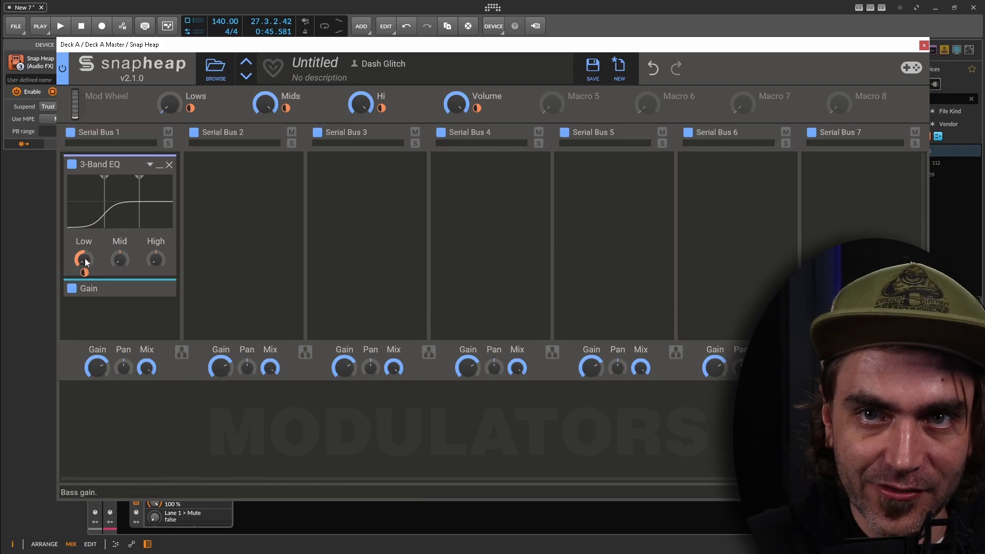
Collapse the 3-Band EQ, duplicate it above the Gain effect, and check the copy's Low modulation
{"action": "mouse_move", "coordinate": [83, 275]}
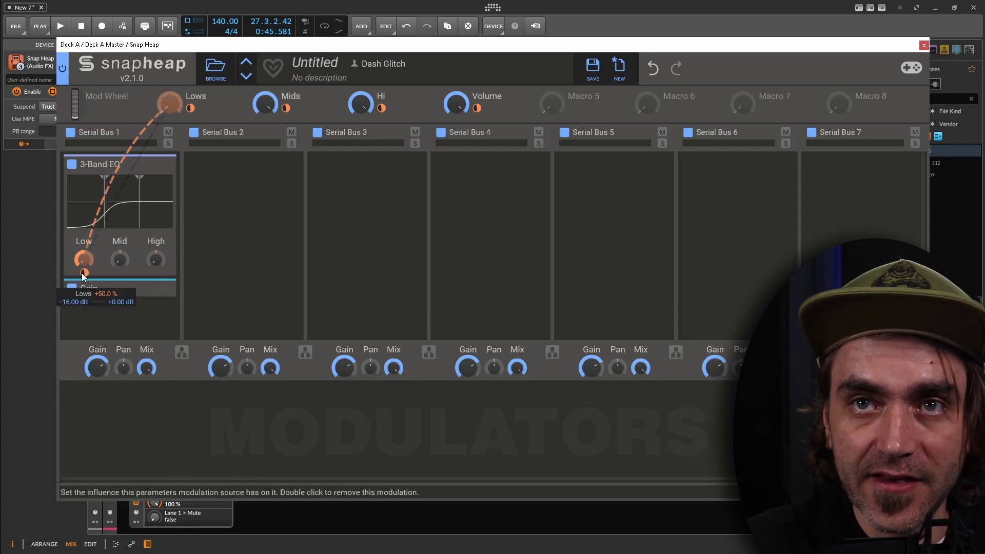
{"action": "left_click", "coordinate": [95, 164]}
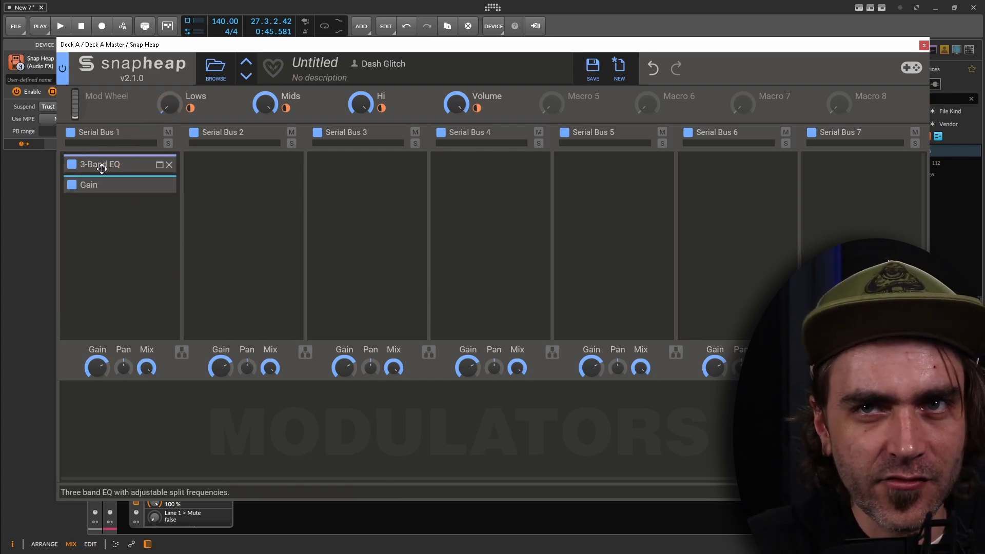
{"action": "mouse_move", "coordinate": [102, 168]}
{"action": "left_mouse_down"}
{"action": "mouse_move", "coordinate": [103, 176]}
{"action": "mouse_move", "coordinate": [105, 167]}
{"action": "left_mouse_up"}
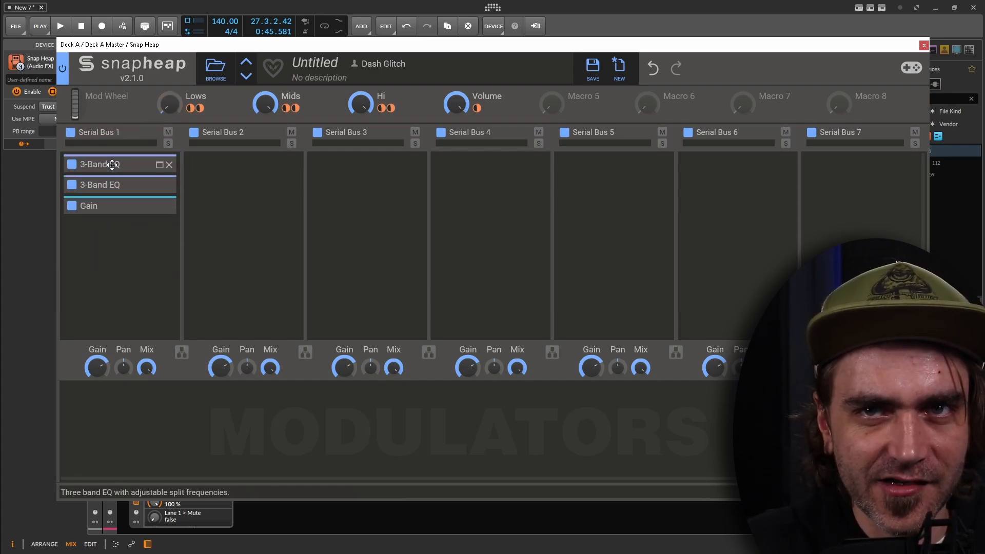
{"action": "left_click", "coordinate": [159, 165]}
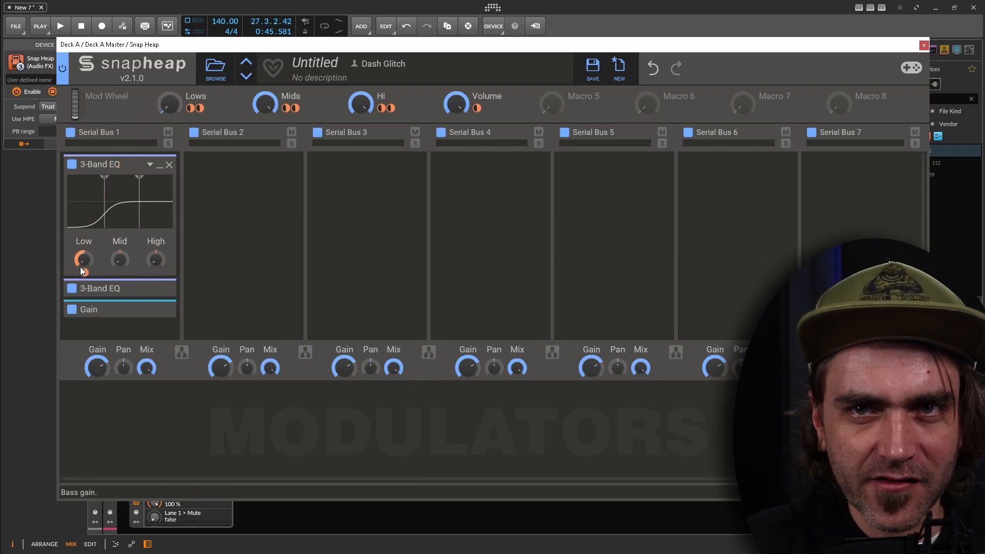
{"action": "mouse_move", "coordinate": [84, 275]}
{"action": "left_click", "coordinate": [159, 165]}
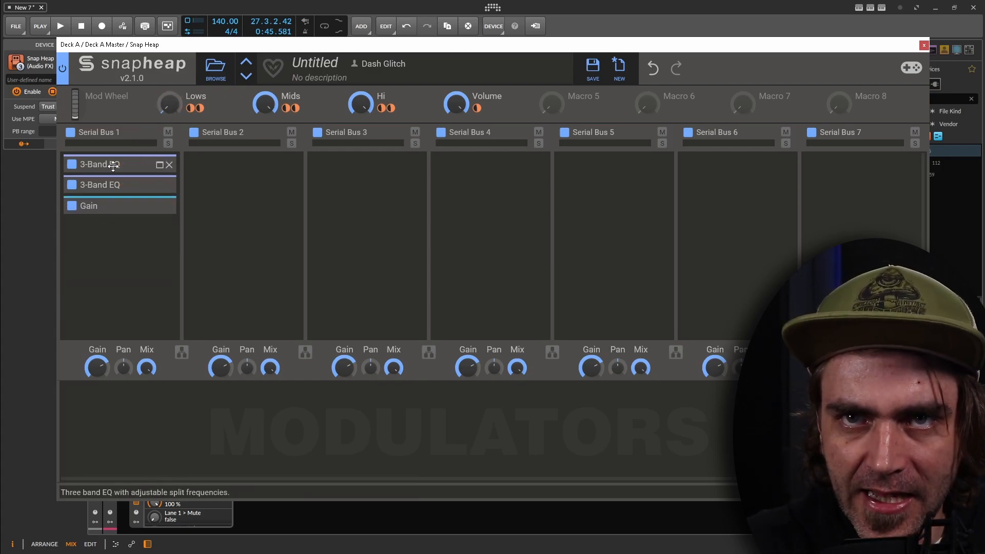
Turn the Lows macro up to 100% and duplicate the 3-Band EQ again to stack three of them
{"action": "left_click_drag", "start_coordinate": [169, 105], "coordinate": [170, 77]}
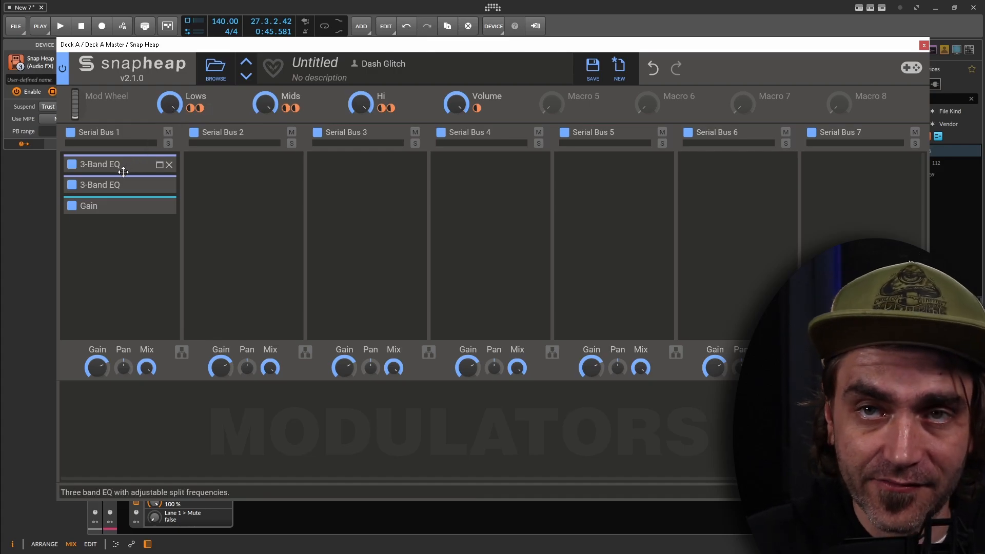
{"action": "key", "text": "ctrl+d"}
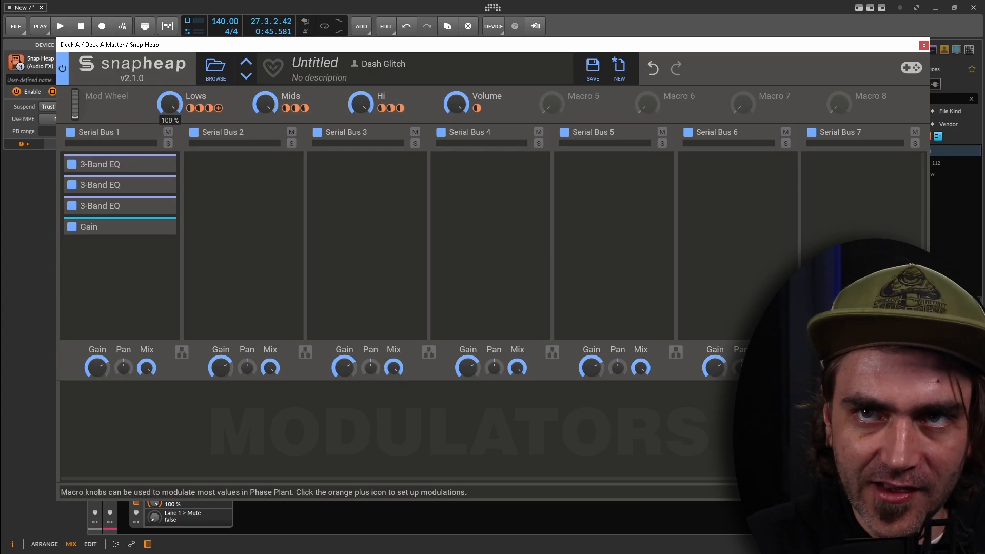
{"action": "left_click", "coordinate": [923, 45]}
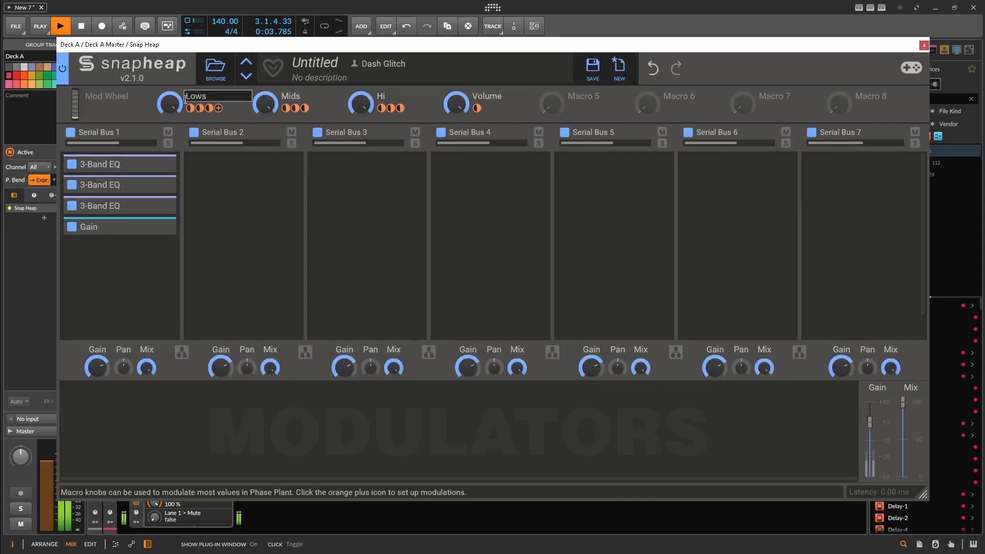
Compare two and three stacked 3-Band EQs during playback by sweeping the macros, keep three, and close Snap Heap
{"action": "left_click_drag", "start_coordinate": [171, 105], "coordinate": [183, 121]}
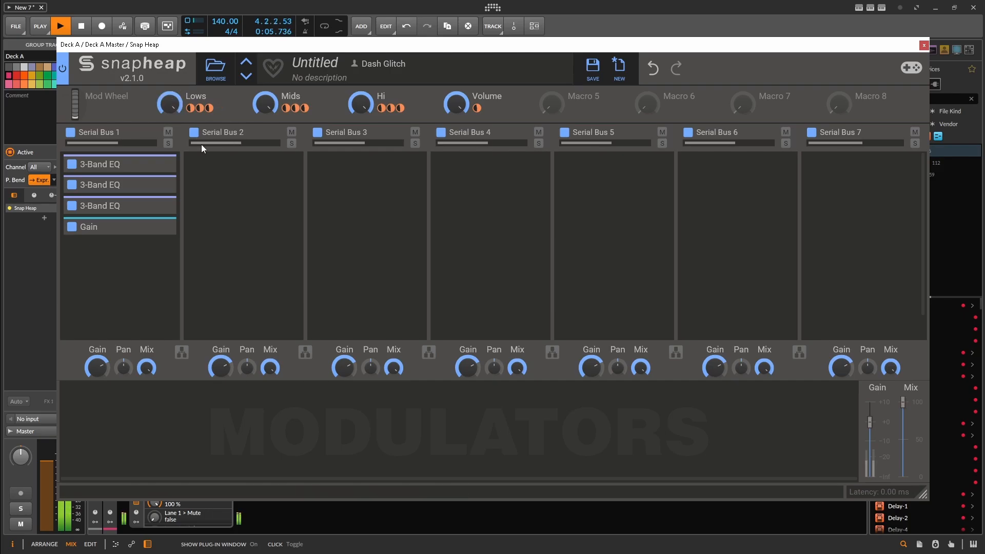
{"action": "left_click", "coordinate": [168, 164]}
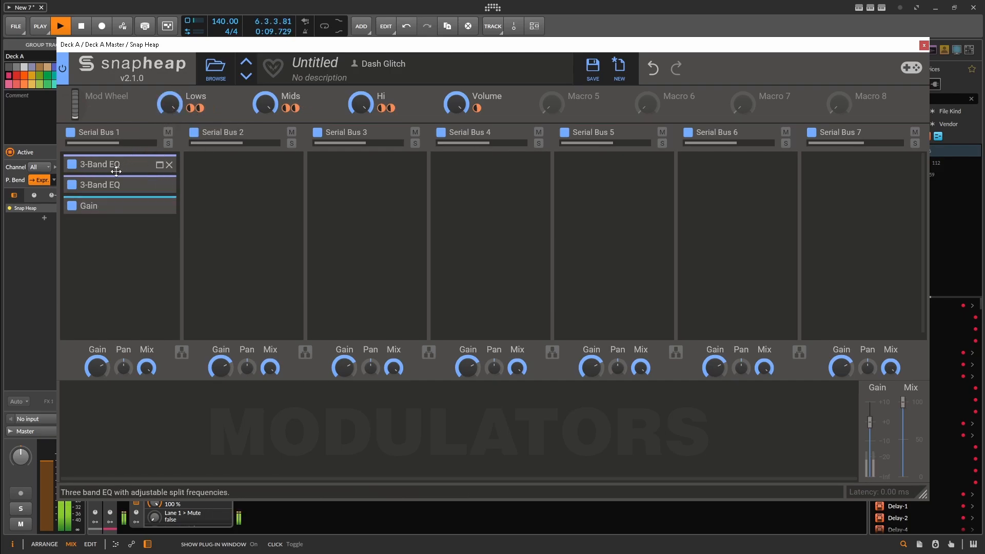
{"action": "left_click_drag", "start_coordinate": [110, 164], "coordinate": [110, 188]}
{"action": "mouse_move", "coordinate": [170, 103]}
{"action": "left_mouse_down"}
{"action": "mouse_move", "coordinate": [169, 133]}
{"action": "mouse_move", "coordinate": [169, 102]}
{"action": "left_mouse_up"}
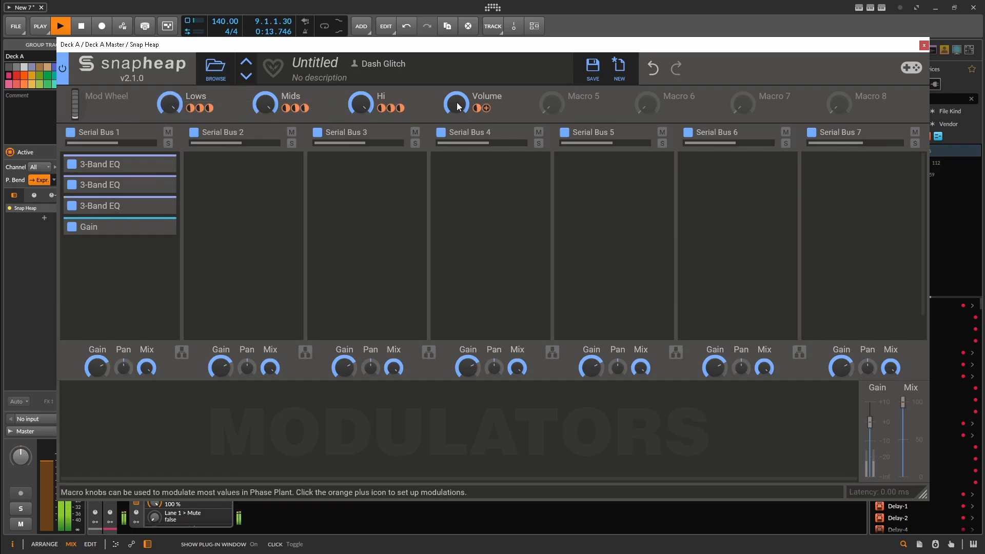
{"action": "left_click_drag", "start_coordinate": [476, 108], "coordinate": [166, 74]}
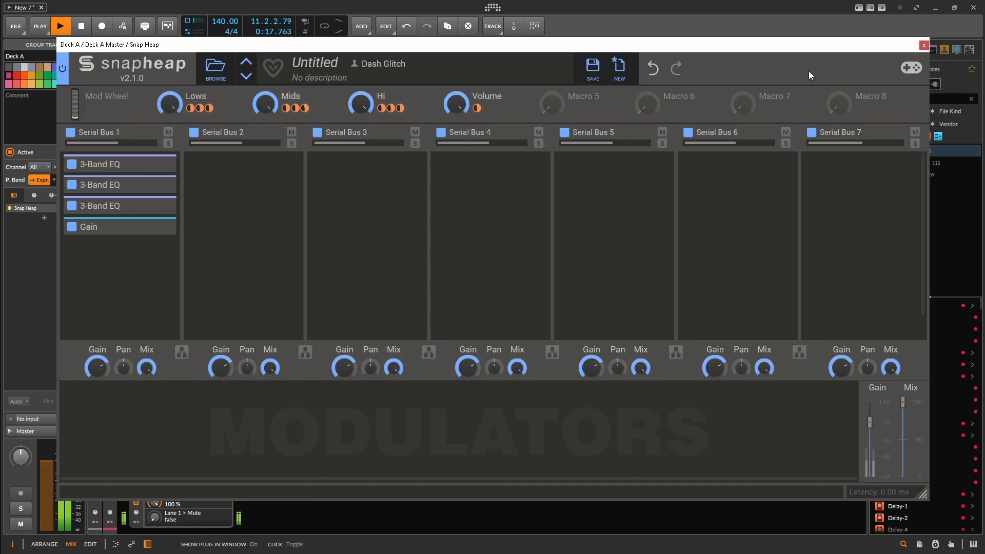
{"action": "left_click_drag", "start_coordinate": [903, 431], "coordinate": [903, 477]}
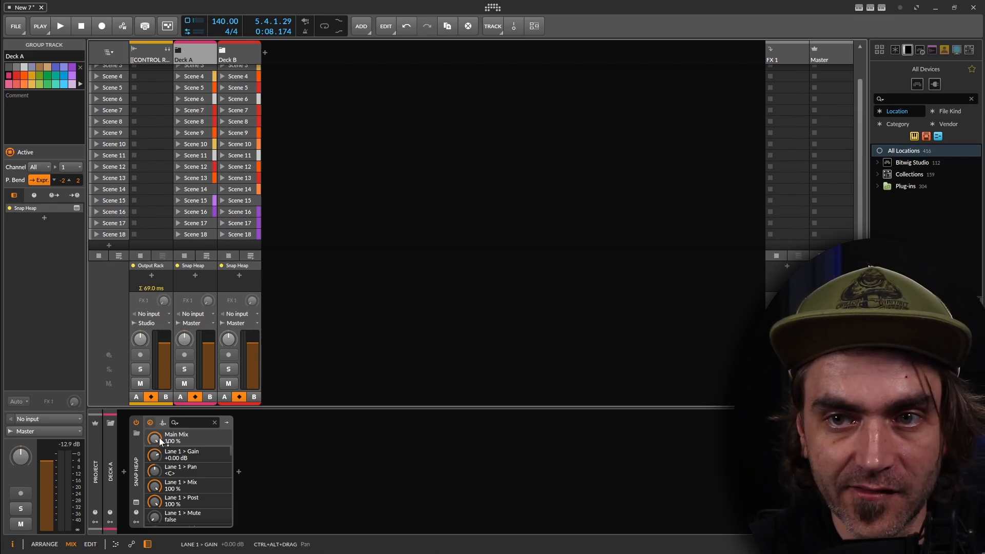
Show the project-level modulators and add three single Macro modulators to them
{"action": "left_click", "coordinate": [94, 521]}
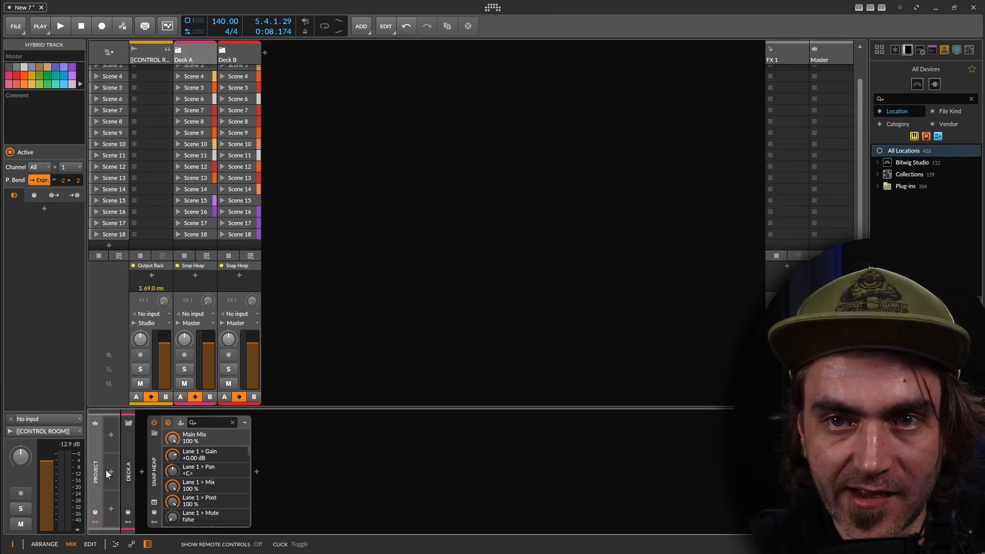
{"action": "left_click", "coordinate": [110, 435]}
{"action": "type", "text": "ma"}
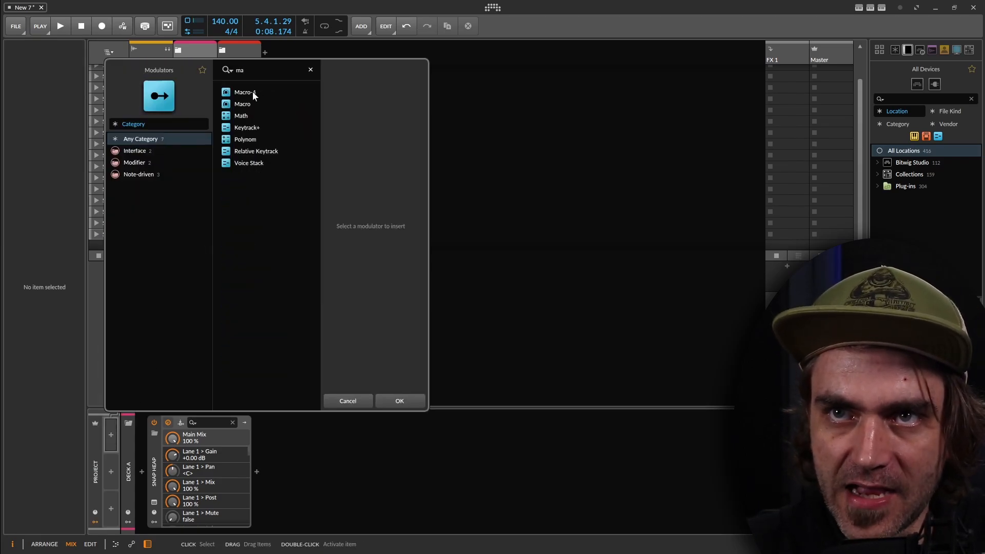
{"action": "double_click", "coordinate": [242, 105]}
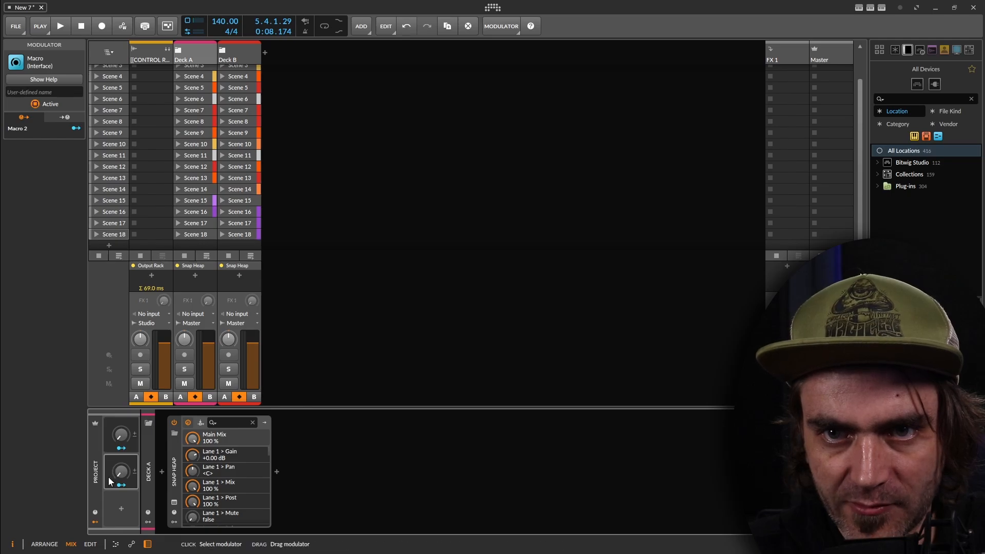
{"action": "left_click", "coordinate": [107, 510]}
{"action": "left_click", "coordinate": [106, 436]}
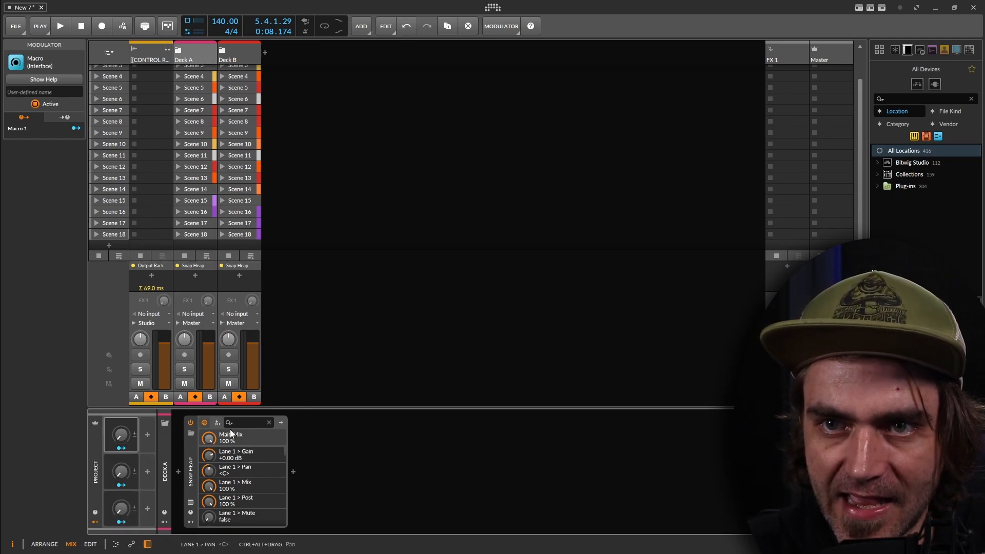
Find Deck A's Lows parameter in Snap Heap, set it to 0%, and map the first project macro to it at full amount
{"action": "left_click", "coordinate": [242, 424]}
{"action": "type", "text": "low"}
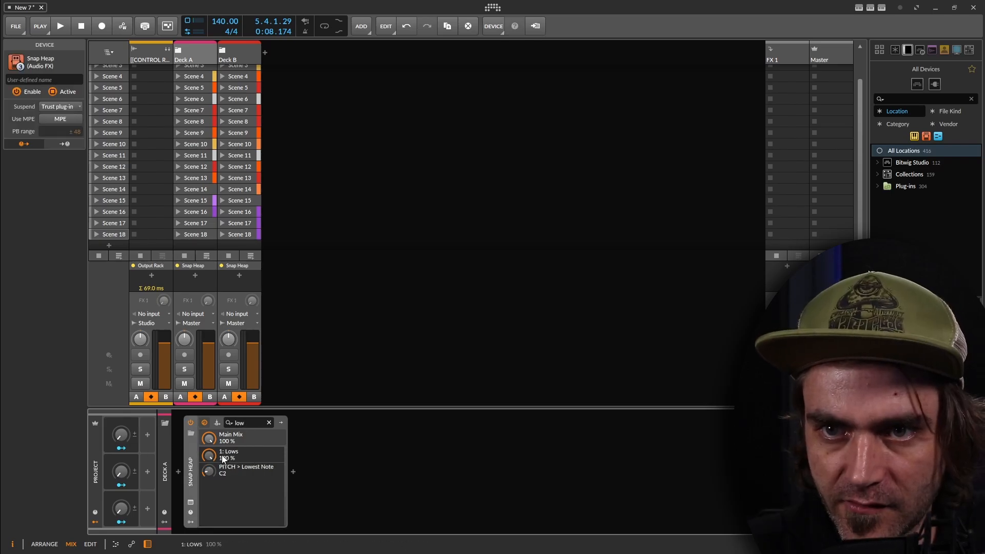
{"action": "left_click_drag", "start_coordinate": [209, 455], "coordinate": [209, 518]}
{"action": "left_click", "coordinate": [121, 448]}
{"action": "left_click_drag", "start_coordinate": [209, 455], "coordinate": [209, 395]}
Map the second project macro to Deck A's Snap Heap Volume at full amount, with the parameter's base value at 0%
{"action": "left_click_drag", "start_coordinate": [247, 423], "coordinate": [168, 421]}
{"action": "type", "text": "vol"}
{"action": "left_click", "coordinate": [121, 484]}
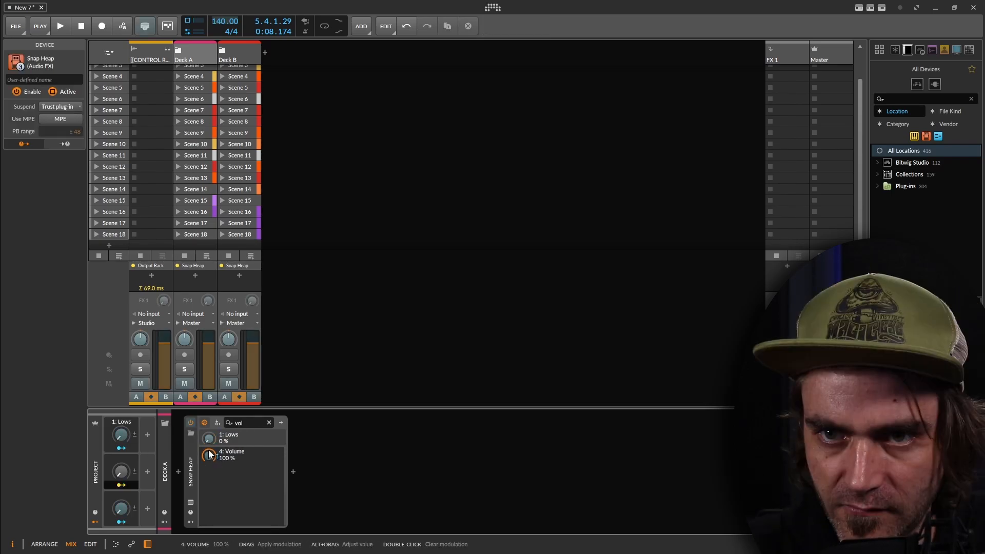
{"action": "left_click", "coordinate": [209, 454]}
{"action": "left_click", "coordinate": [177, 439]}
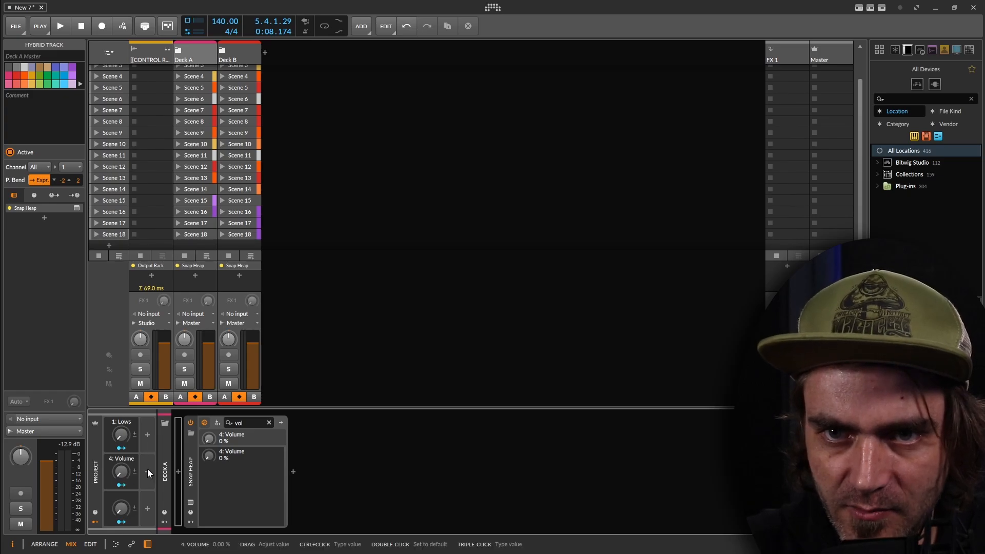
Map the third project macro to Deck A's Snap Heap Mids parameter, with its base value at 0%
{"action": "left_click", "coordinate": [121, 522]}
{"action": "left_click_drag", "start_coordinate": [246, 423], "coordinate": [202, 423]}
{"action": "type", "text": "mids"}
{"action": "left_click", "coordinate": [210, 455]}
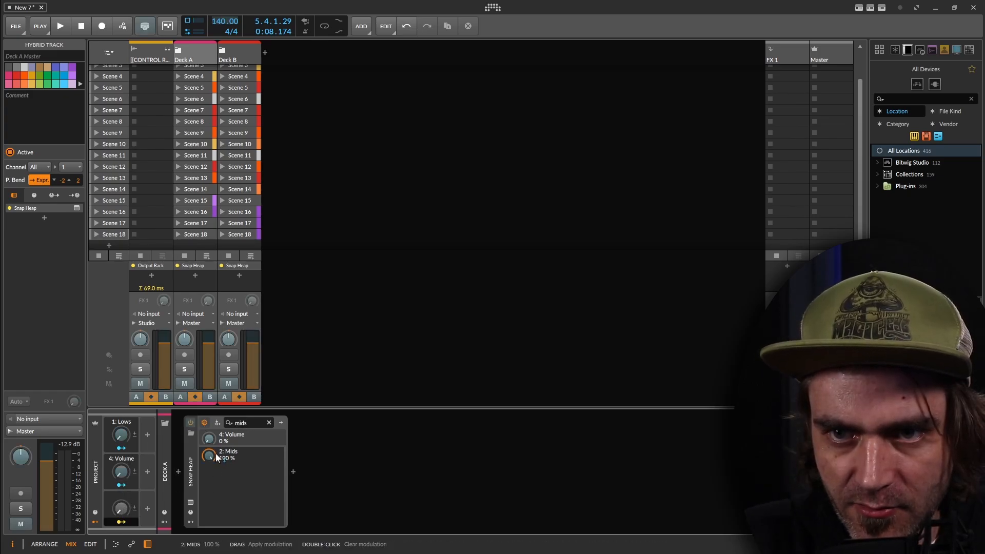
{"action": "left_click", "coordinate": [121, 522]}
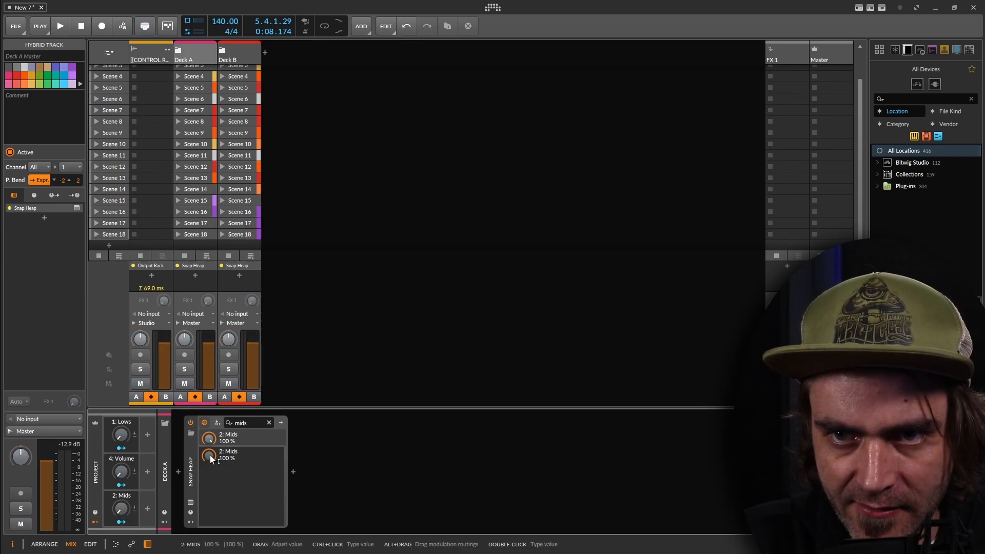
Reorder Deck A's project macros so Volume comes first, Mids second and Lows third
{"action": "left_click_drag", "start_coordinate": [121, 507], "coordinate": [140, 491]}
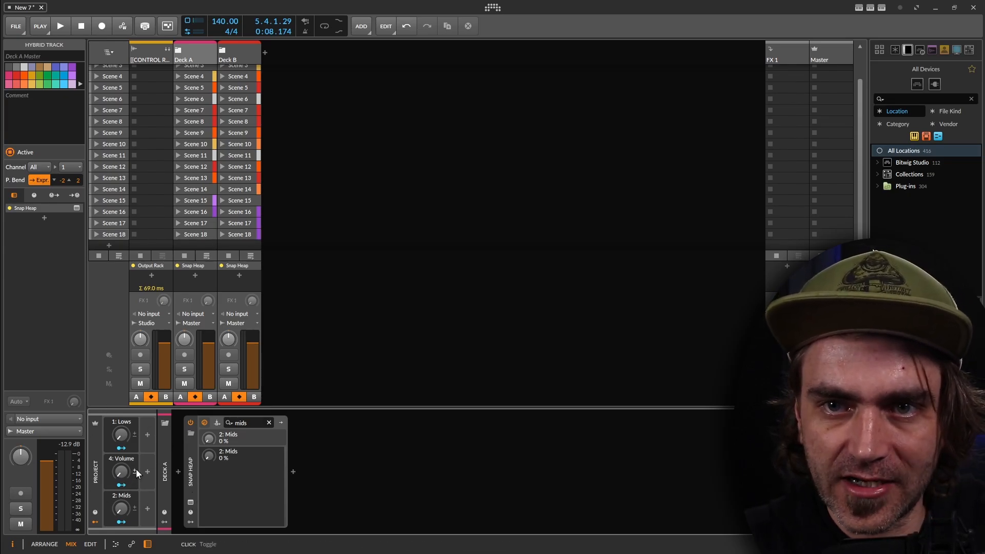
{"action": "mouse_move", "coordinate": [106, 463]}
{"action": "left_mouse_down"}
{"action": "mouse_move", "coordinate": [108, 474]}
{"action": "mouse_move", "coordinate": [109, 436]}
{"action": "mouse_move", "coordinate": [106, 505]}
{"action": "mouse_move", "coordinate": [136, 477]}
{"action": "mouse_move", "coordinate": [124, 469]}
{"action": "mouse_move", "coordinate": [144, 469]}
{"action": "mouse_move", "coordinate": [122, 470]}
{"action": "left_mouse_up"}
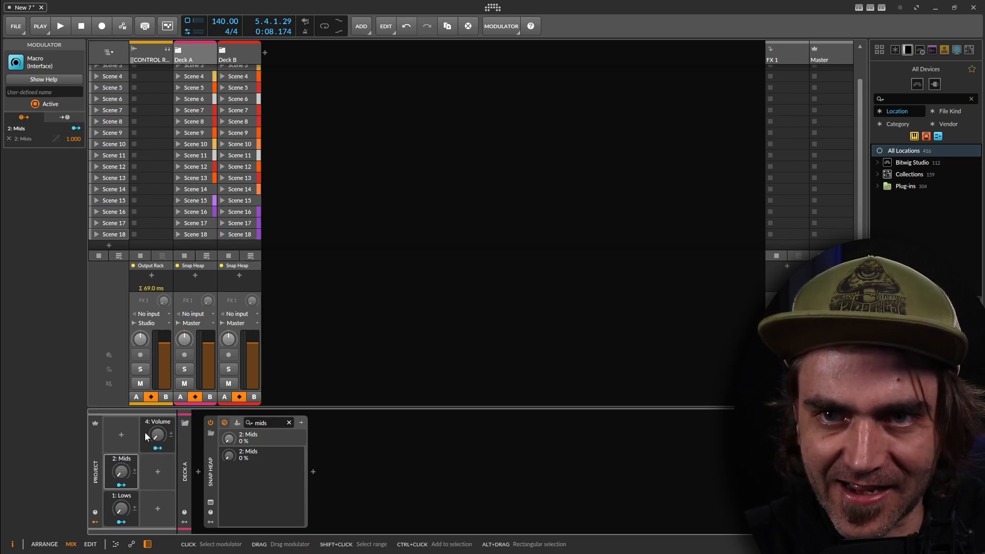
{"action": "left_click_drag", "start_coordinate": [145, 432], "coordinate": [117, 435]}
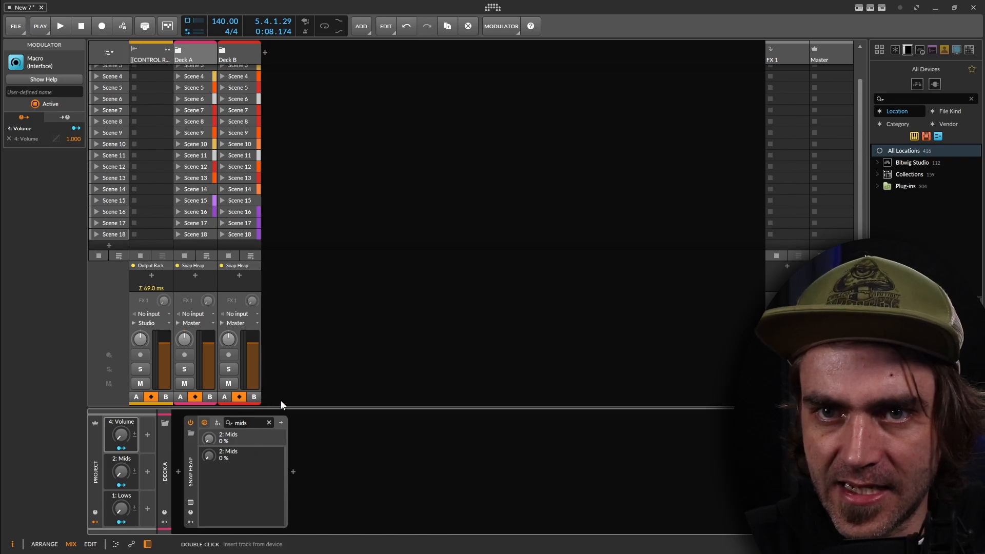
Select the Deck B group and add Macro modulators in a second column beside Deck A's project macros
{"action": "left_click", "coordinate": [245, 54]}
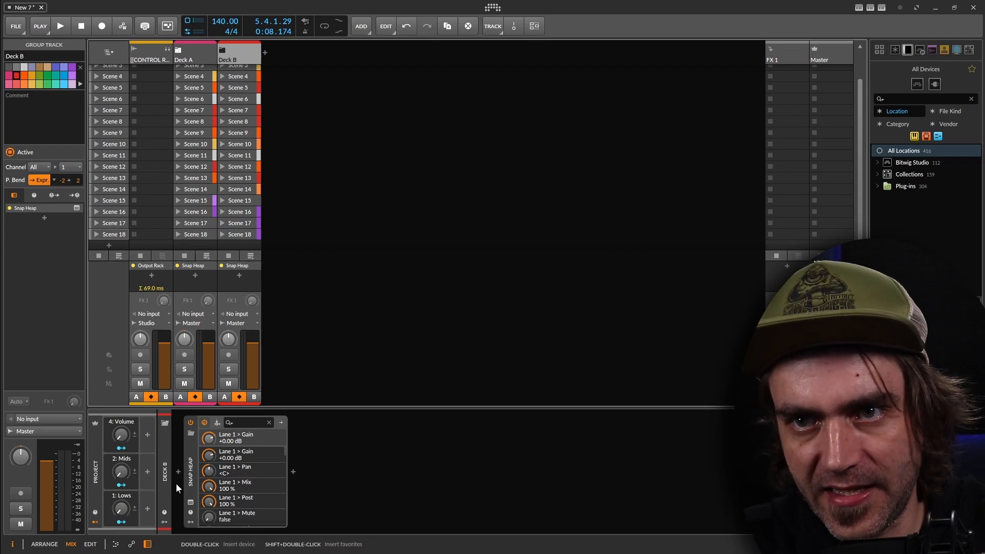
{"action": "left_click", "coordinate": [147, 435]}
{"action": "type", "text": "mac"}
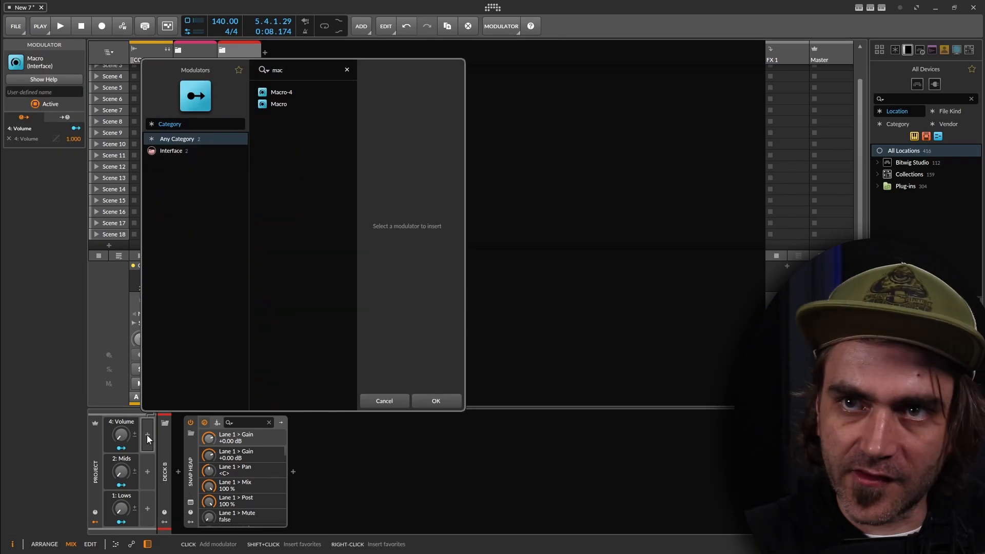
{"action": "left_click", "coordinate": [282, 104]}
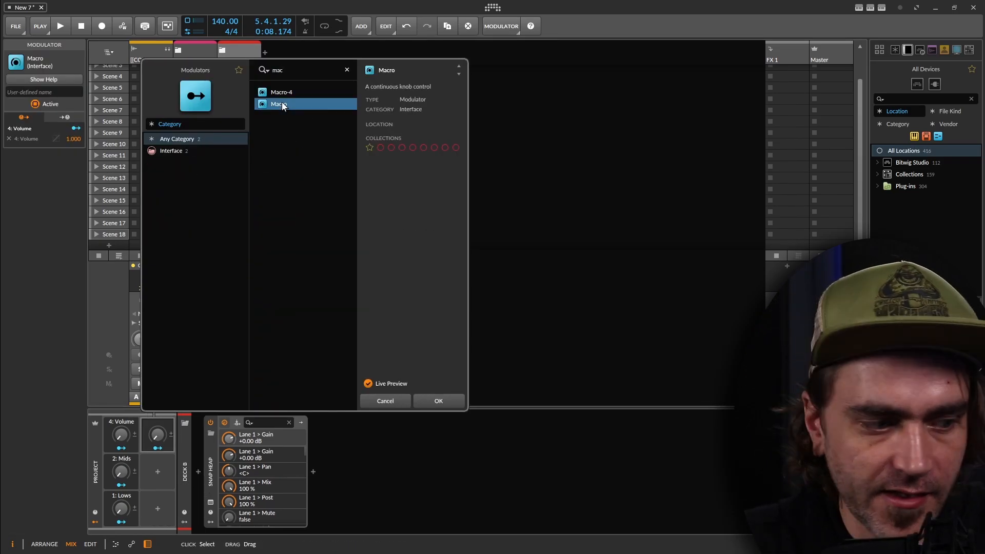
{"action": "left_click", "coordinate": [446, 399]}
Map the new project macros to Deck B's Snap Heap Volume, Mids and Lows, with each parameter's base value at 0%
{"action": "left_click", "coordinate": [301, 426]}
{"action": "type", "text": "low"}
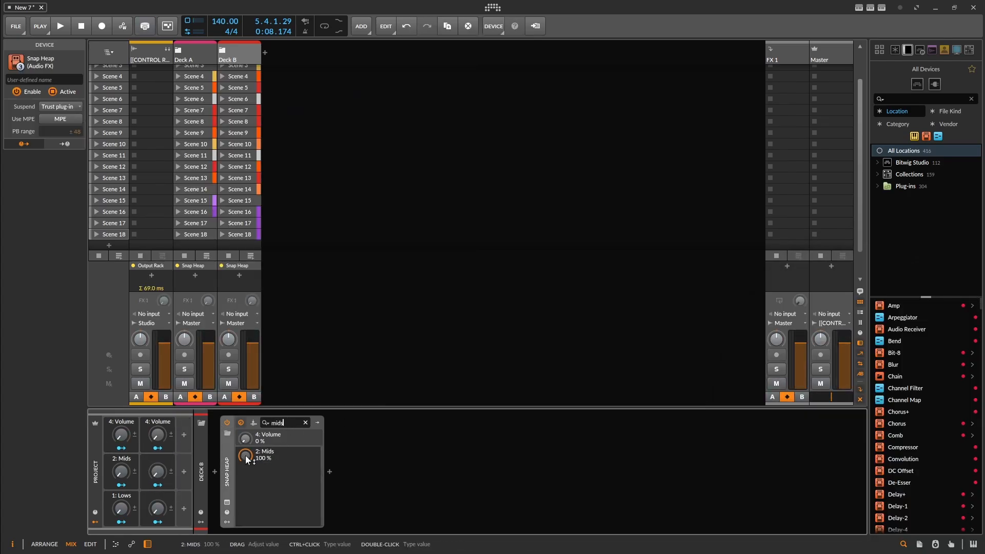
{"action": "left_click", "coordinate": [275, 445]}
{"action": "left_click", "coordinate": [226, 446]}
Start playback with clips running on both decks and turn Deck A's Volume, Mids and Lows macros fully up
{"action": "key", "text": "space"}
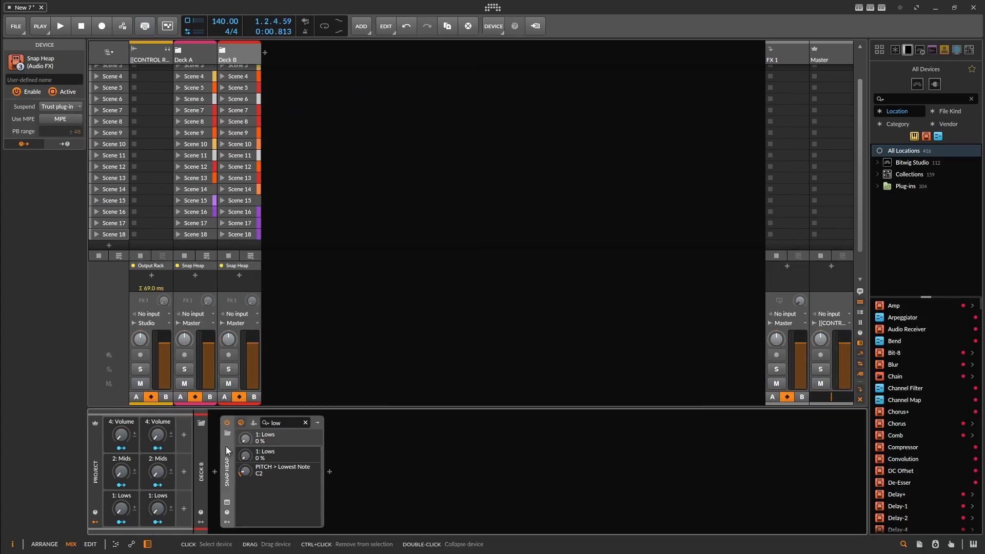
{"action": "left_click", "coordinate": [225, 223]}
{"action": "left_click", "coordinate": [260, 496]}
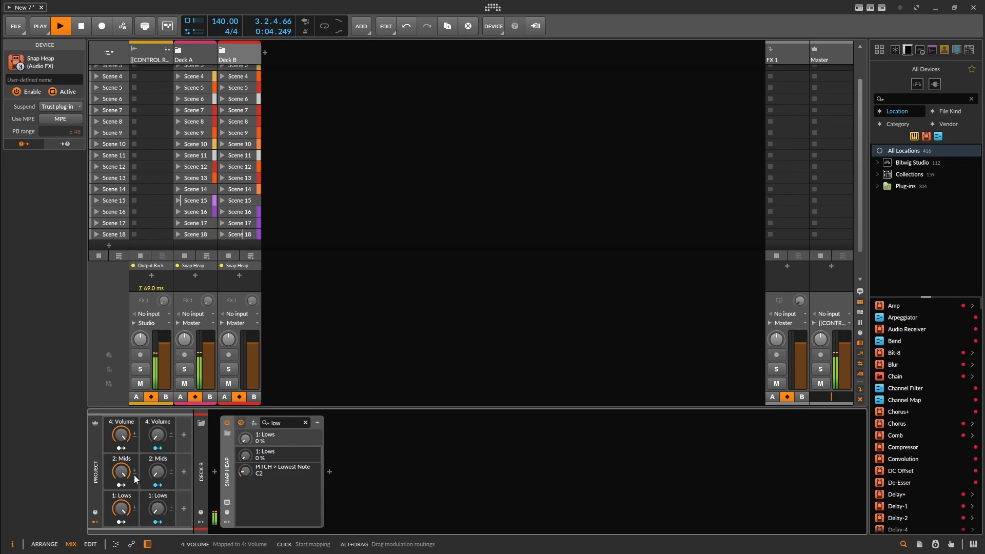
Mix between the playing decks with the project macros, ending with Deck A up and Deck B's Lows and Volume faded out
{"action": "left_click_drag", "start_coordinate": [157, 435], "coordinate": [121, 434]}
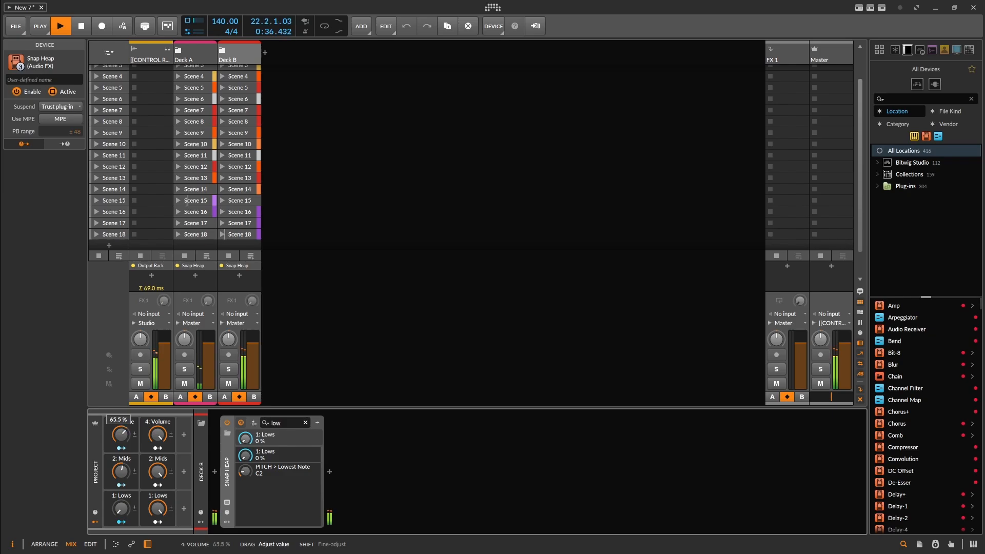
{"action": "left_click_drag", "start_coordinate": [121, 434], "coordinate": [121, 435]}
{"action": "left_click_drag", "start_coordinate": [158, 508], "coordinate": [153, 531]}
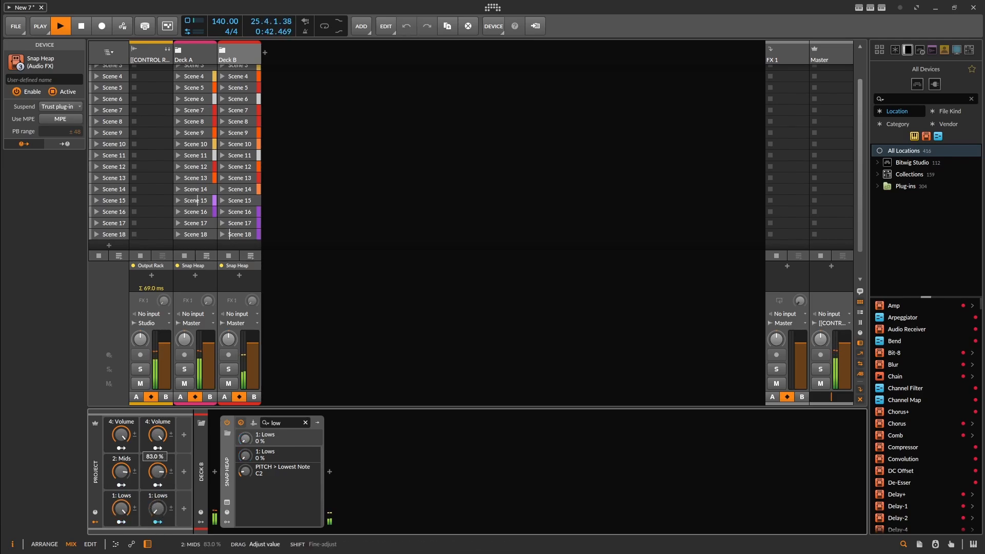
{"action": "left_click_drag", "start_coordinate": [157, 471], "coordinate": [158, 448]}
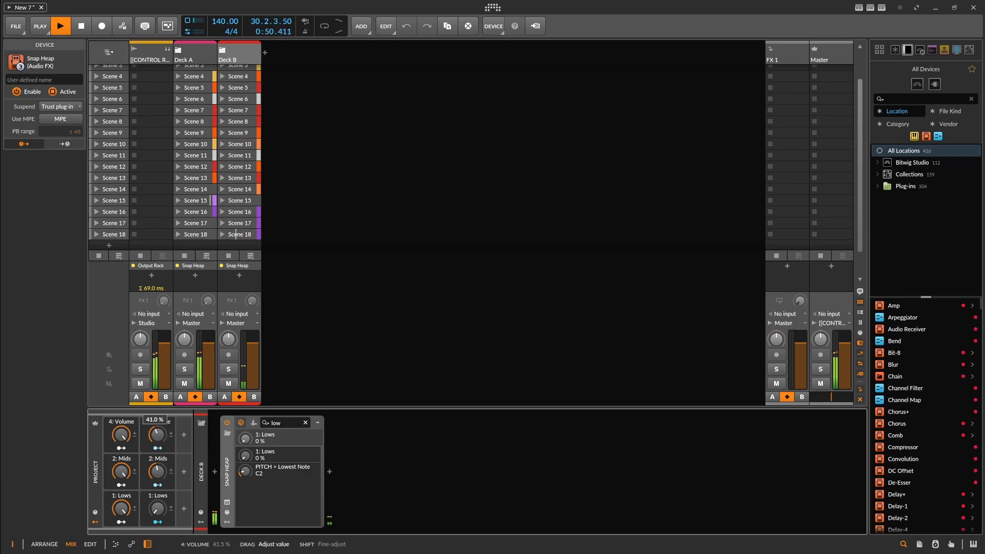
{"action": "left_click_drag", "start_coordinate": [158, 448], "coordinate": [157, 452]}
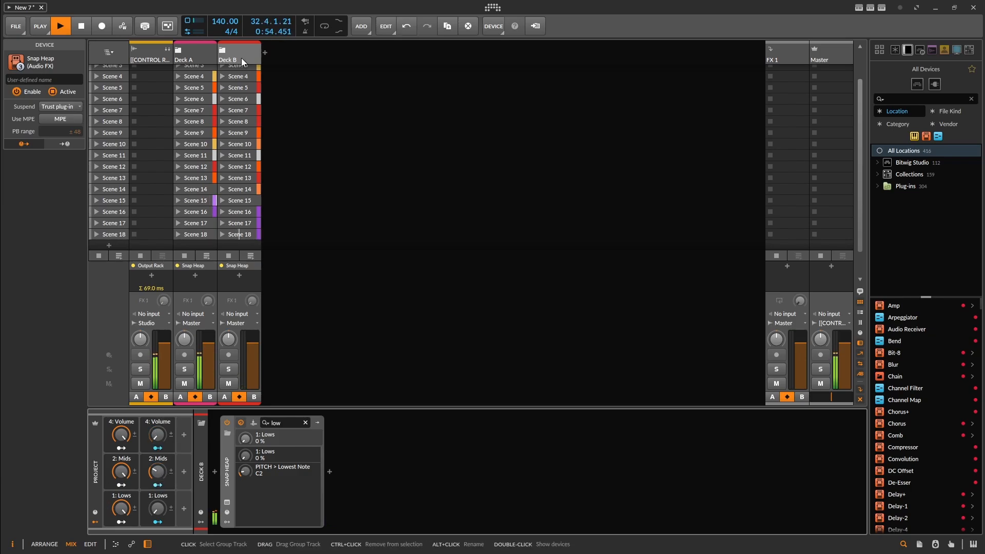
Delete the nested Project group from Deck B and launch Scene 15 on Deck A
{"action": "left_click", "coordinate": [225, 52]}
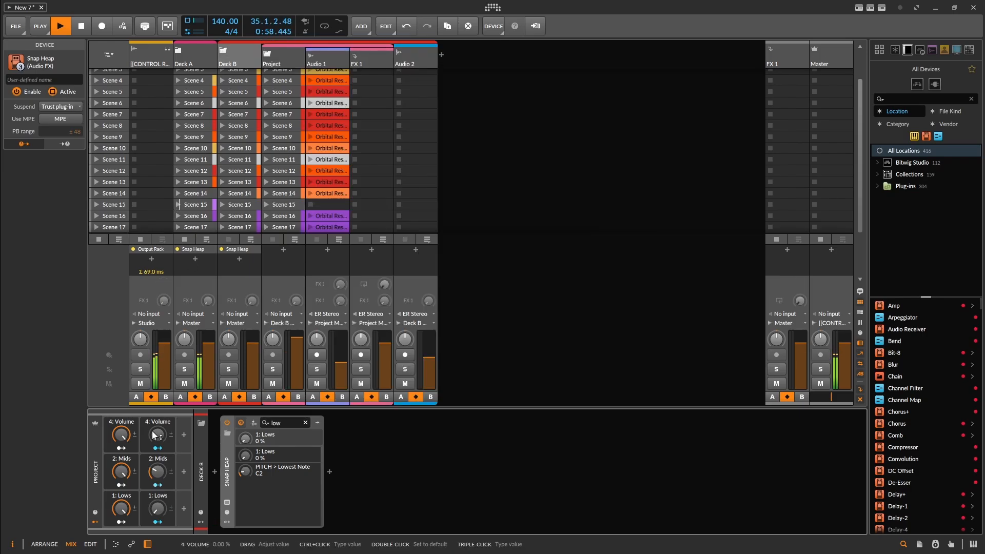
{"action": "left_click", "coordinate": [231, 61]}
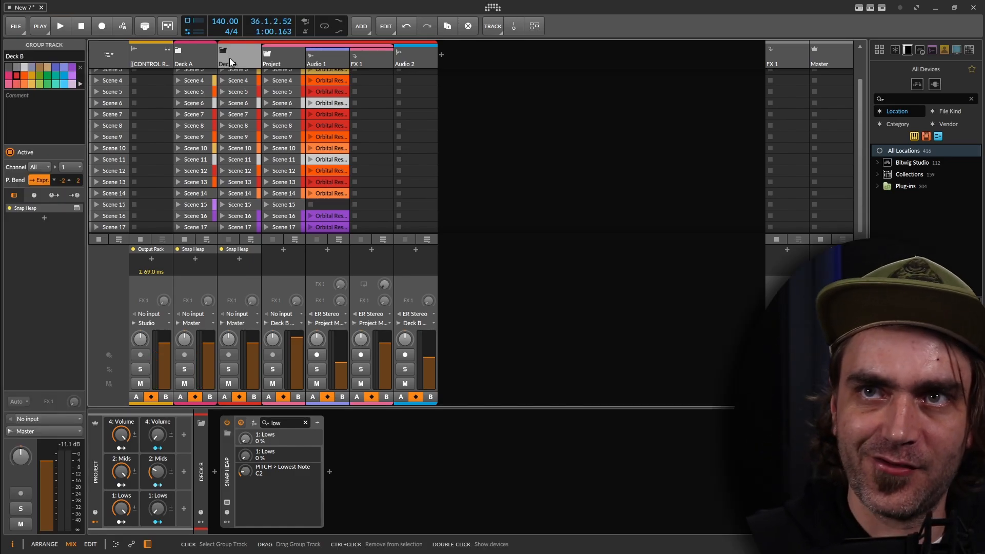
{"action": "left_click", "coordinate": [294, 59]}
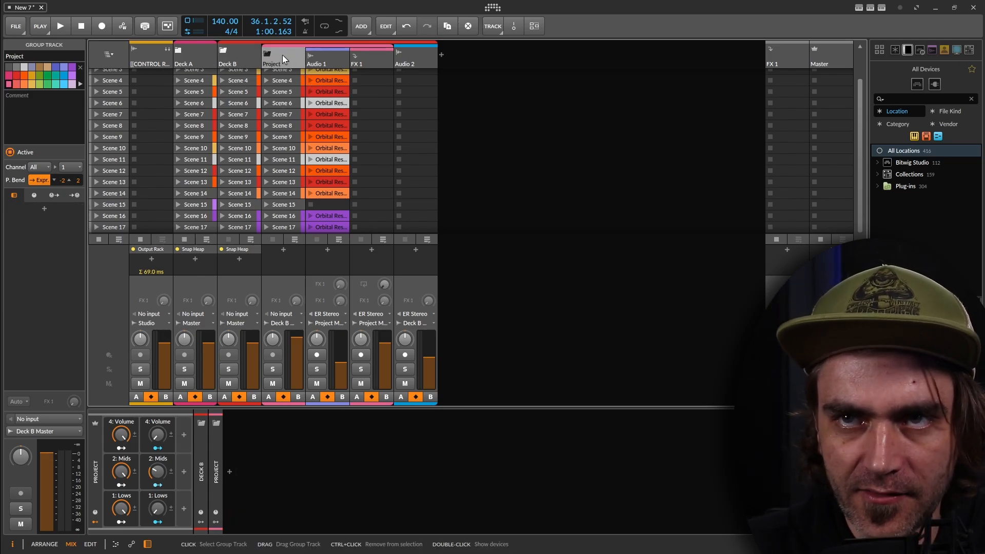
{"action": "key", "text": "Delete"}
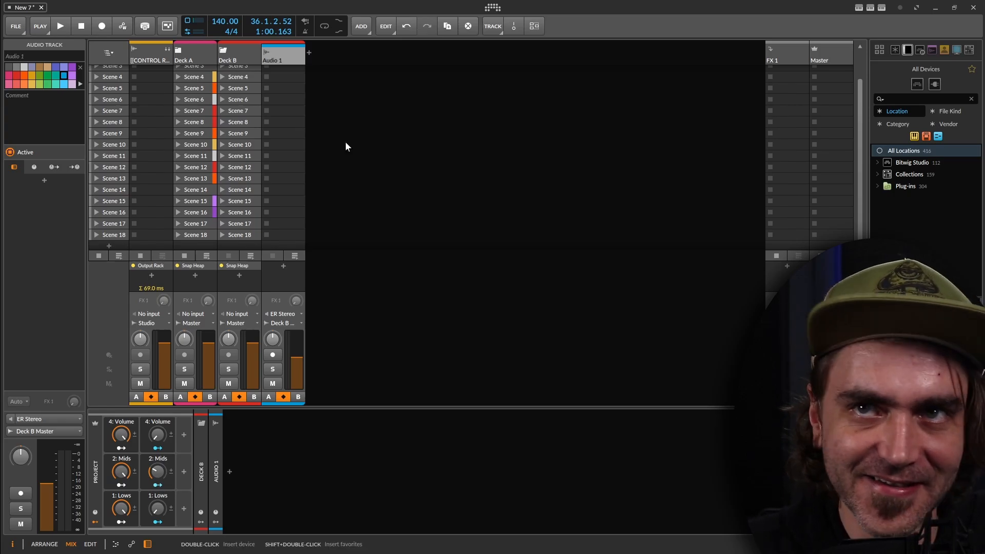
{"action": "left_click", "coordinate": [177, 201]}
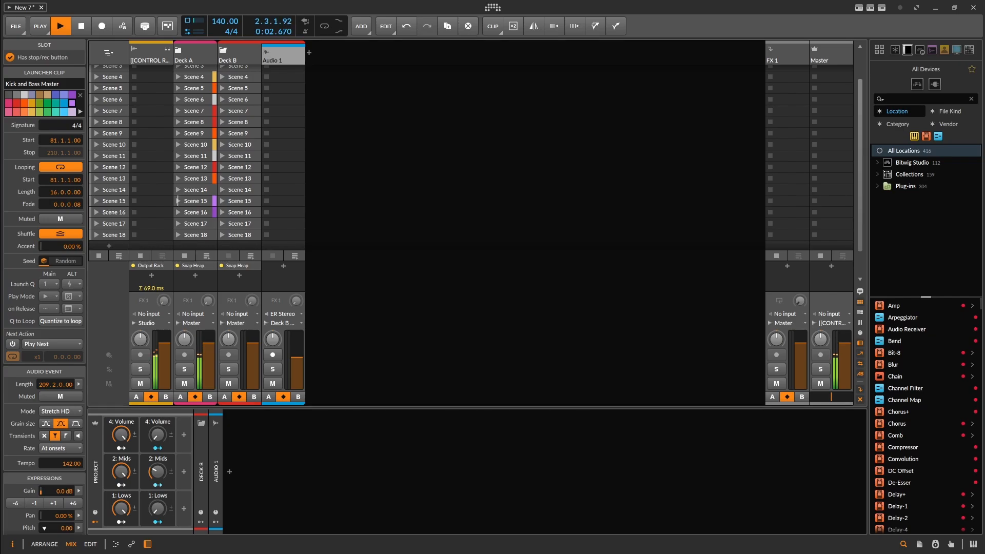
{"action": "left_click_drag", "start_coordinate": [239, 55], "coordinate": [262, 60]}
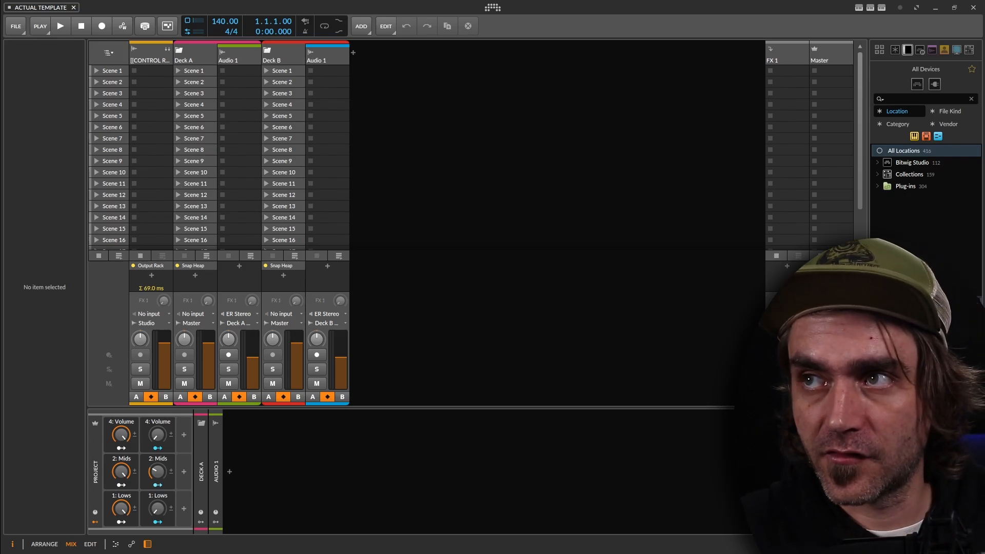
Browse the files on Production SSD 2021 (E:) to the Bitwig Studio folder and expand its DJ TEMPLATE TRAC... subfolder
{"action": "left_click", "coordinate": [946, 52]}
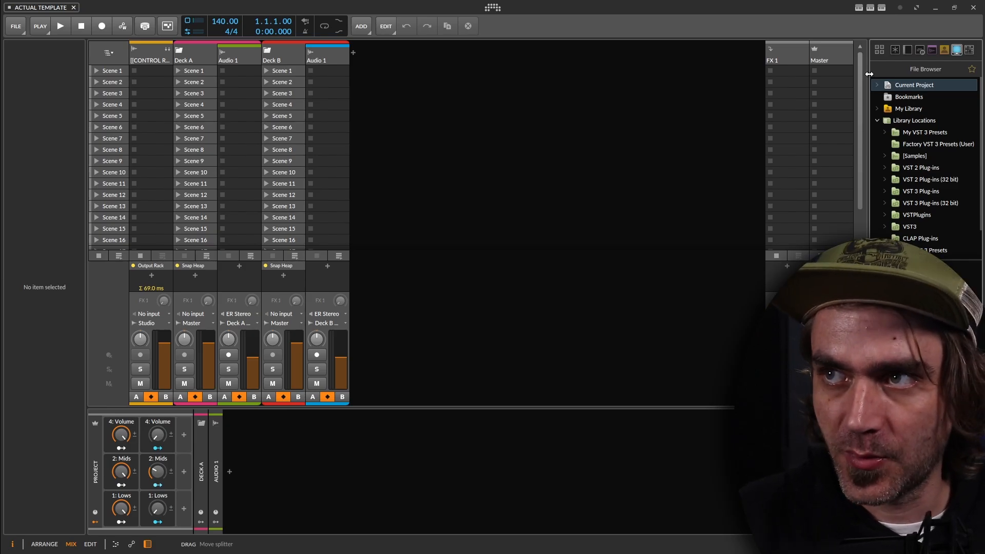
{"action": "left_click", "coordinate": [876, 121]}
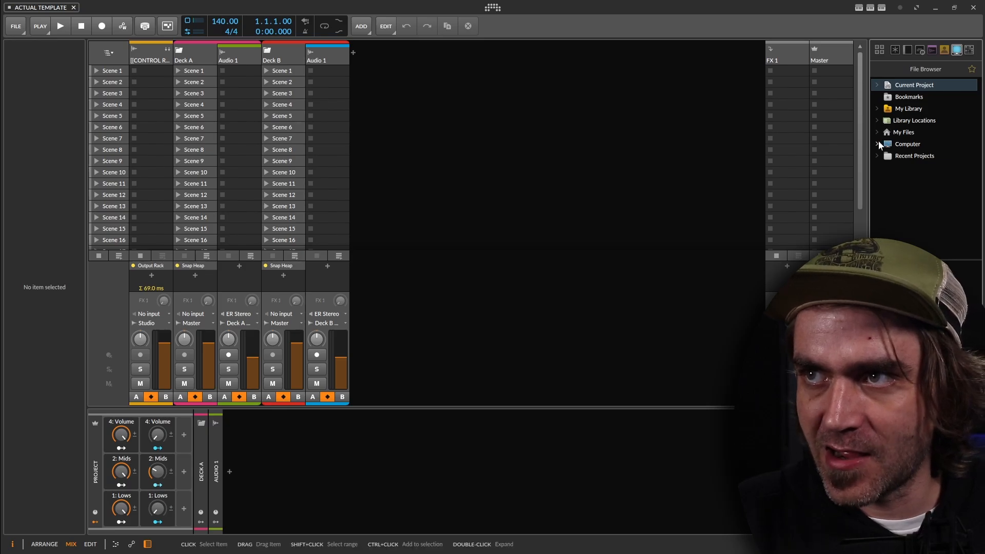
{"action": "left_click", "coordinate": [876, 144]}
{"action": "left_click", "coordinate": [885, 179]}
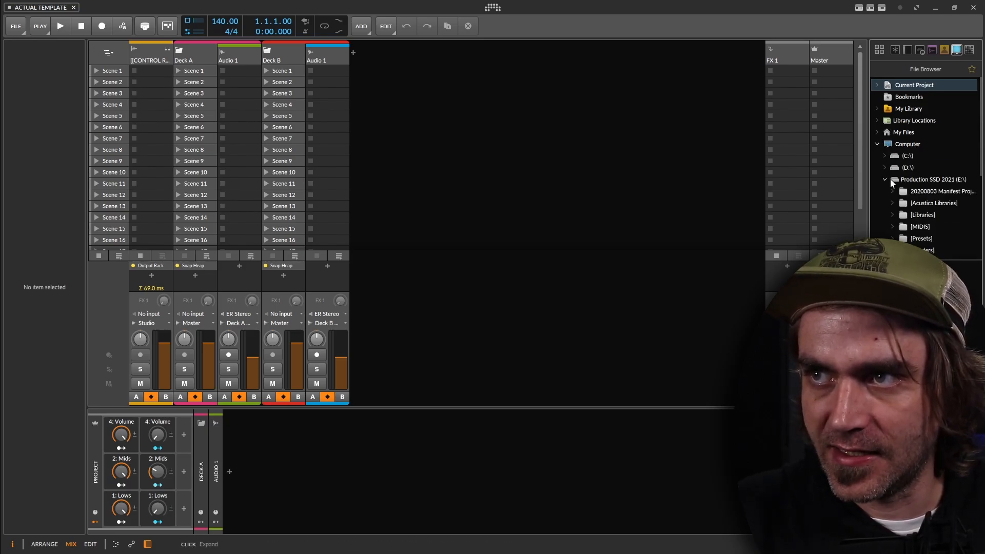
{"action": "scroll", "coordinate": [925, 231], "scroll_direction": "down", "scroll_amount": 3}
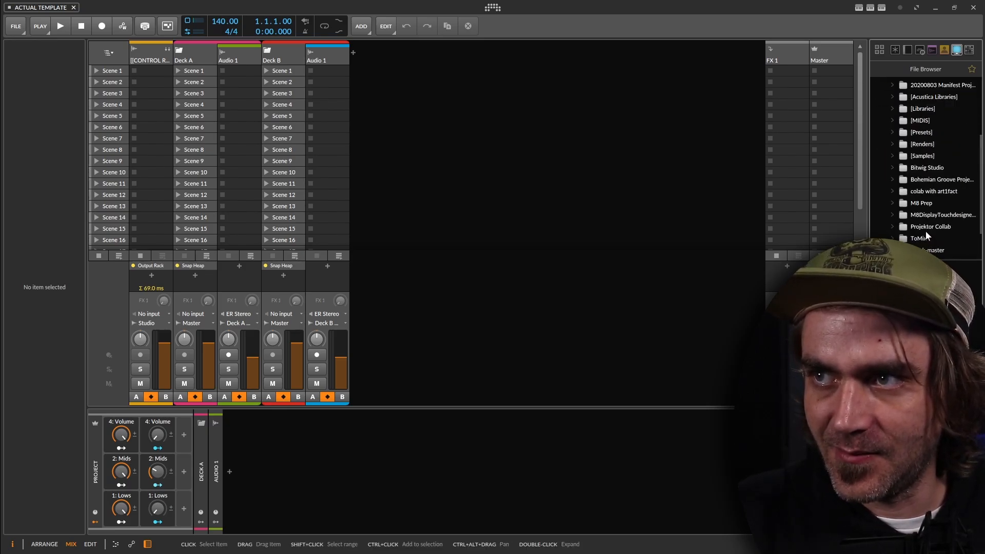
{"action": "left_click", "coordinate": [893, 167]}
{"action": "scroll", "coordinate": [927, 187], "scroll_direction": "down", "scroll_amount": 5}
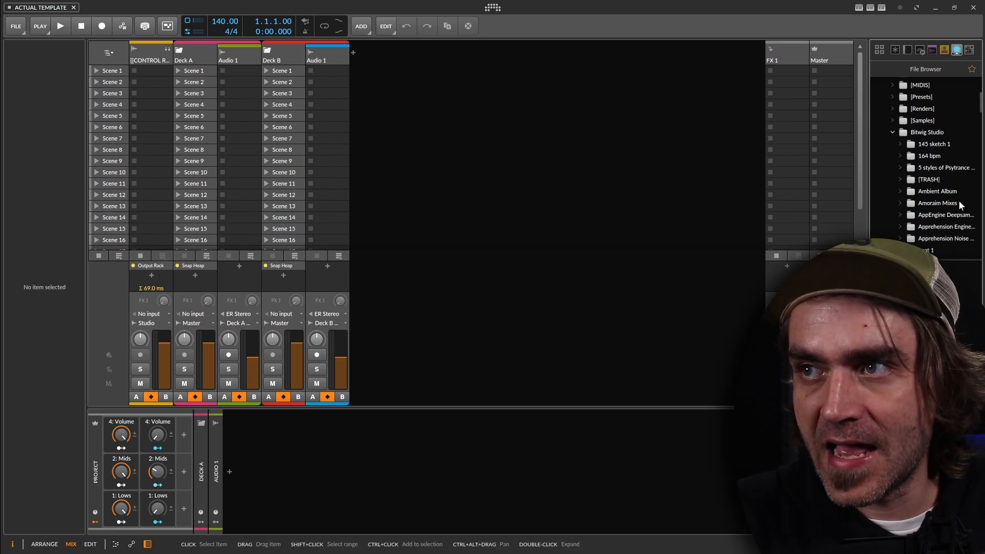
{"action": "scroll", "coordinate": [939, 177], "scroll_direction": "up", "scroll_amount": 2}
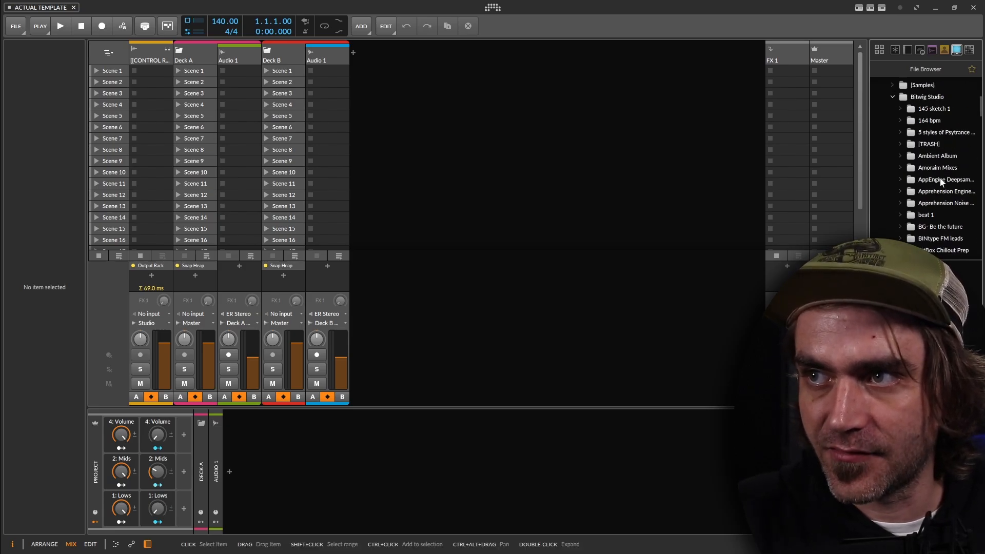
{"action": "scroll", "coordinate": [943, 182], "scroll_direction": "down", "scroll_amount": 6}
{"action": "double_click", "coordinate": [928, 144]}
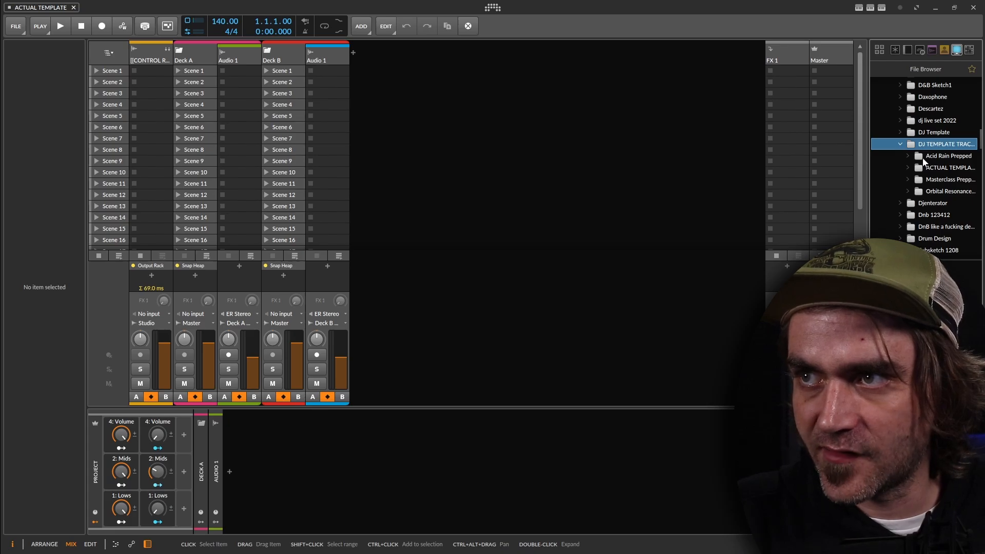
Insert the Master group from the Acid Rain Prepped project into the Deck A group, before its audio track
{"action": "left_click", "coordinate": [907, 156]}
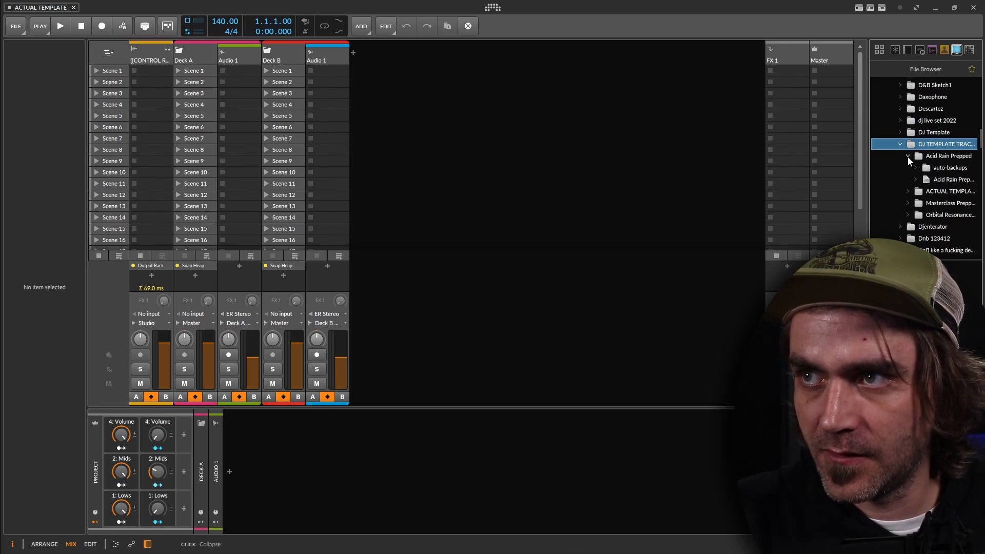
{"action": "double_click", "coordinate": [944, 180]}
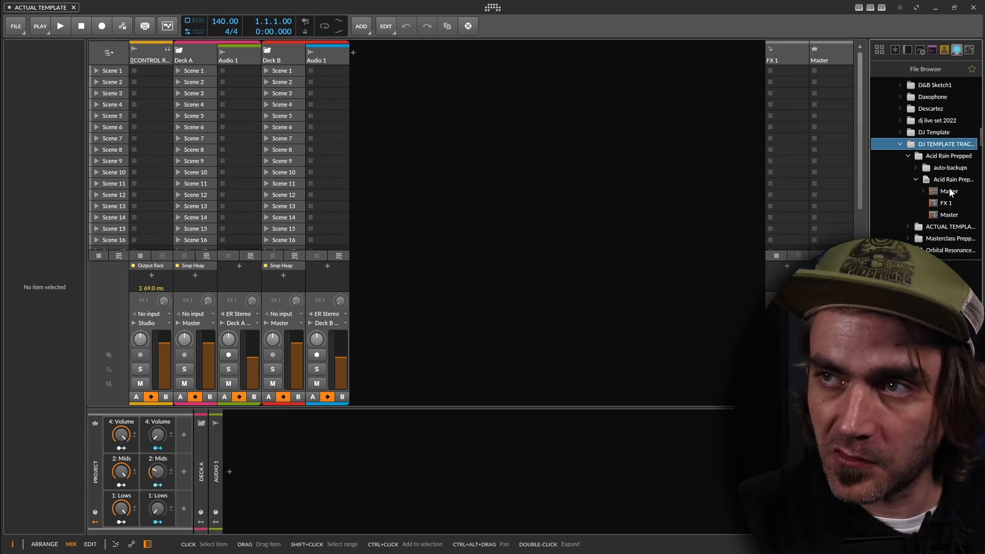
{"action": "left_click", "coordinate": [950, 192]}
{"action": "left_click_drag", "start_coordinate": [949, 191], "coordinate": [217, 60]}
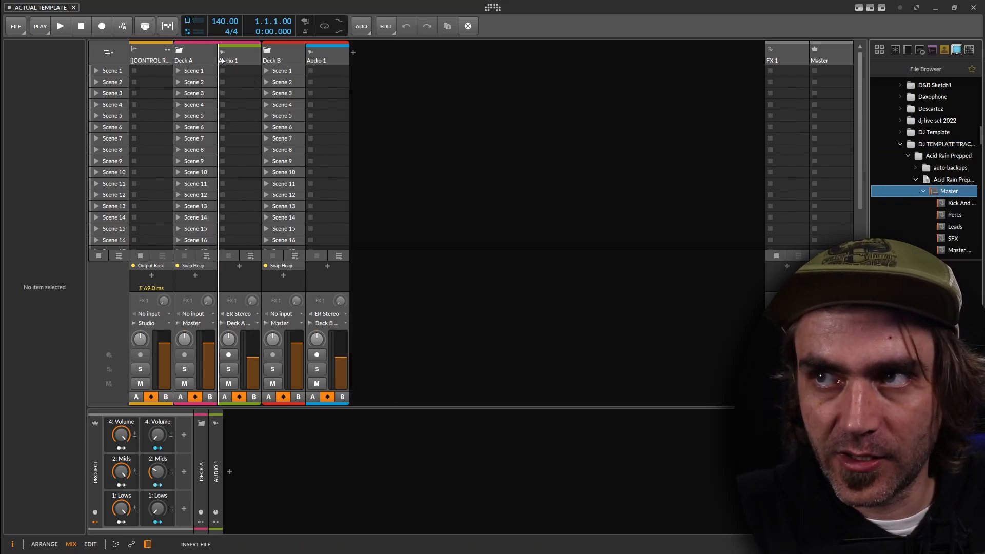
Insert the Master group from the Masterclass Prepp... project into the Deck B group, before its audio track
{"action": "scroll", "coordinate": [964, 176], "scroll_direction": "down", "scroll_amount": 3}
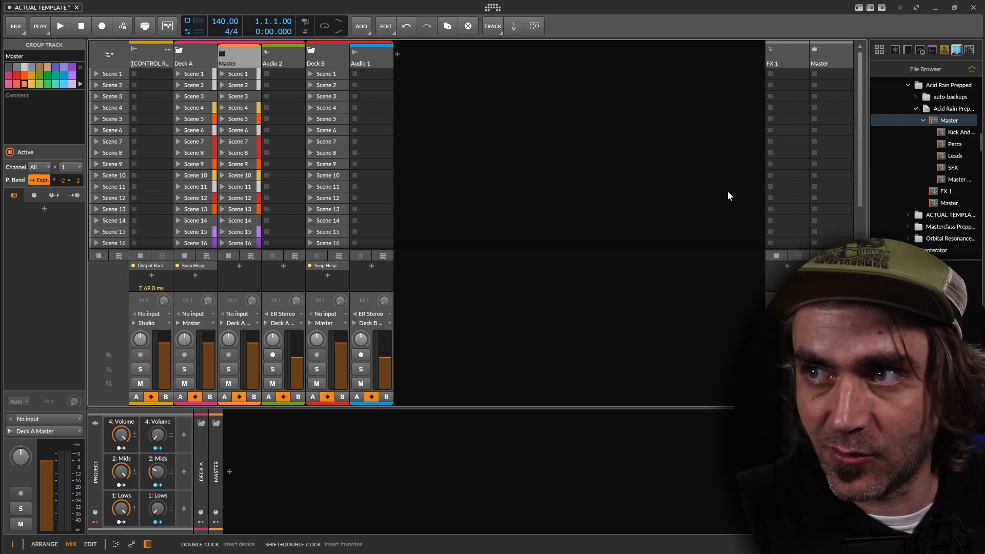
{"action": "left_click", "coordinate": [926, 226]}
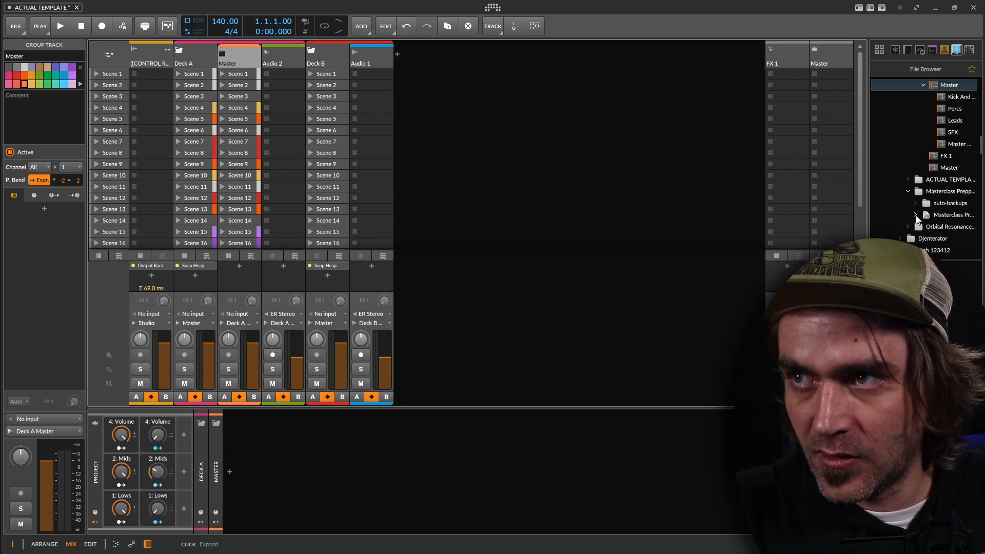
{"action": "double_click", "coordinate": [952, 214]}
{"action": "left_click", "coordinate": [949, 226]}
{"action": "left_click_drag", "start_coordinate": [949, 226], "coordinate": [354, 61]}
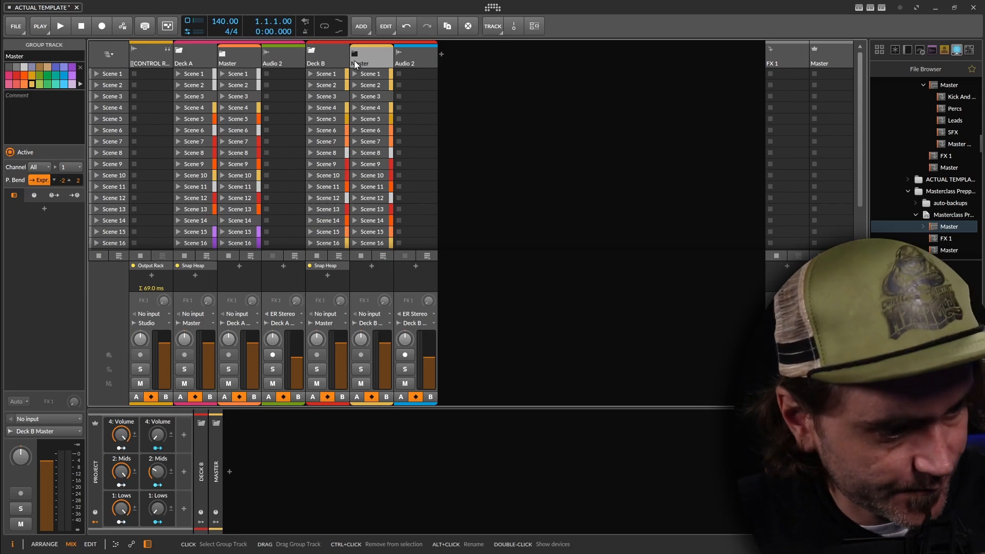
Start playback with Scene 15 running on Deck A and launch Scene 19 on Deck B
{"action": "key", "text": "space"}
{"action": "scroll", "coordinate": [181, 209], "scroll_direction": "down", "scroll_amount": 2}
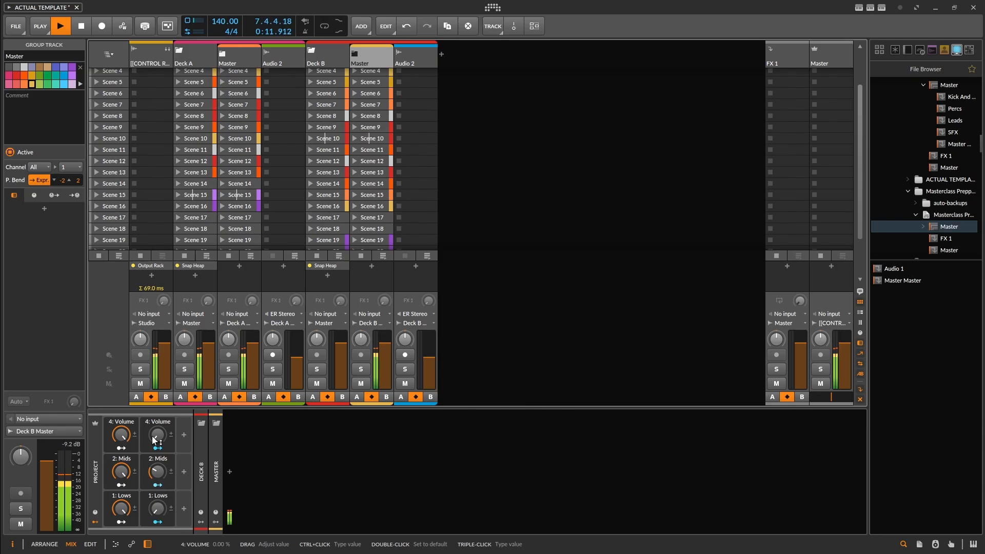
{"action": "scroll", "coordinate": [376, 180], "scroll_direction": "down", "scroll_amount": 3}
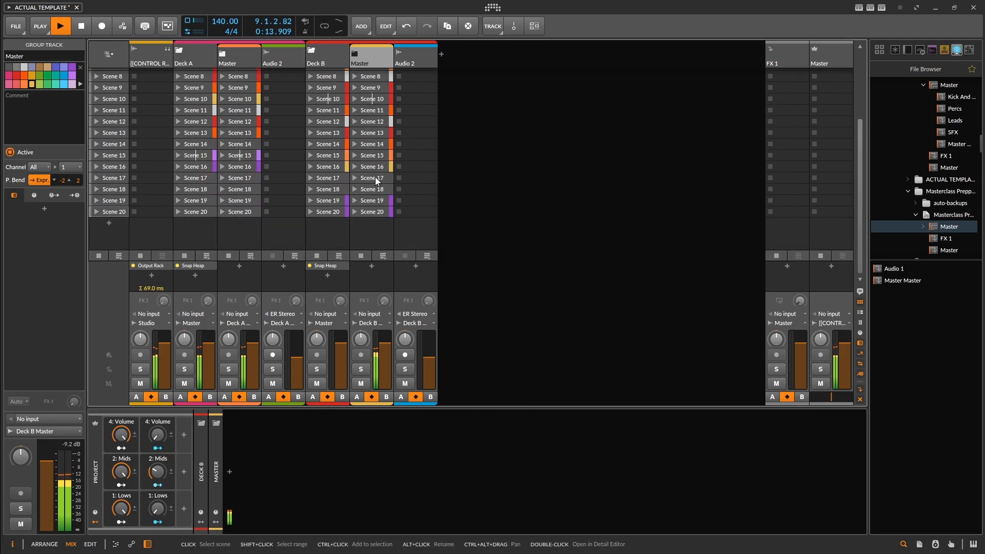
{"action": "left_click", "coordinate": [312, 201]}
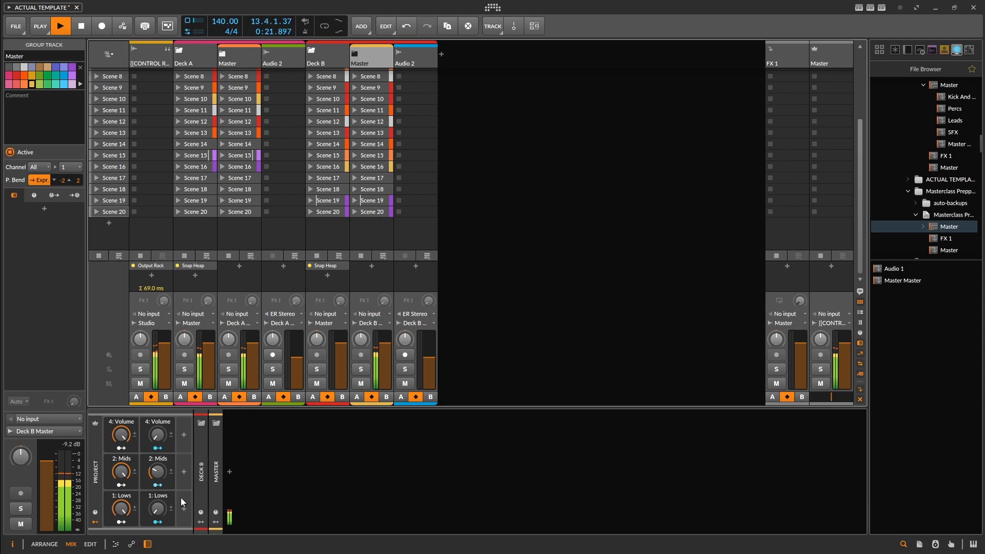
Crossfade to Deck B with the project macros, raising its Volume, Mids and Lows while reducing Deck A's Mids and fading out its Lows and Volume
{"action": "left_click_drag", "start_coordinate": [157, 434], "coordinate": [158, 433]}
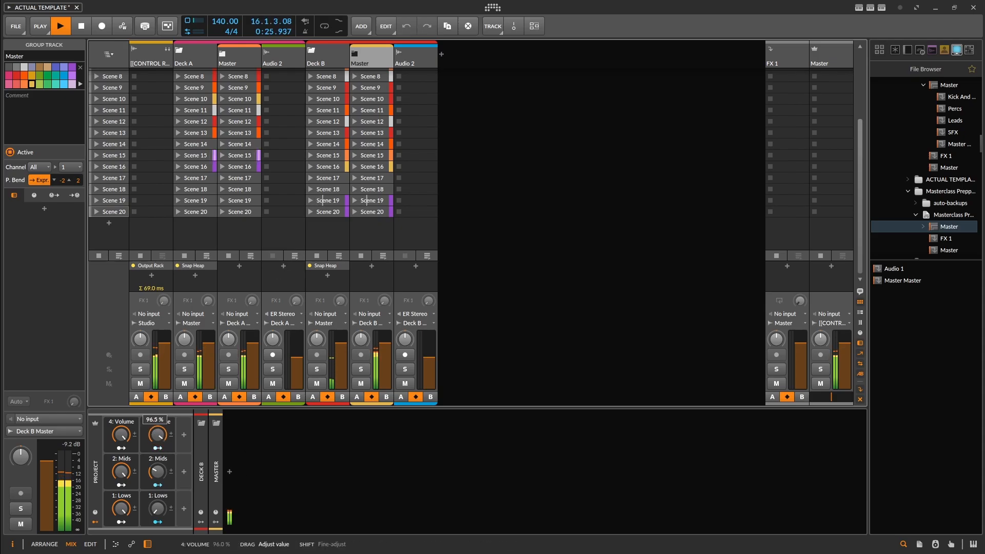
{"action": "left_click_drag", "start_coordinate": [157, 434], "coordinate": [157, 434]}
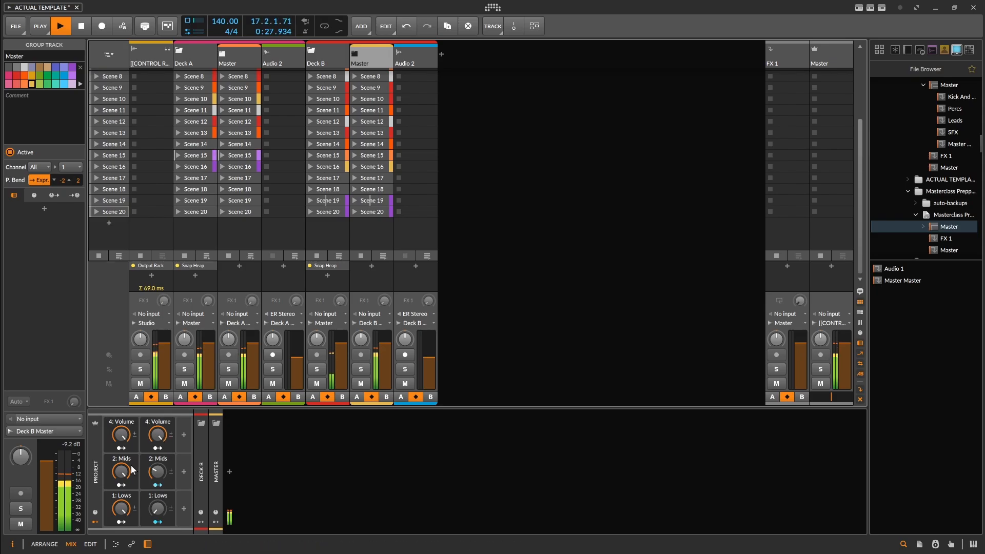
{"action": "left_click_drag", "start_coordinate": [144, 473], "coordinate": [121, 472]}
{"action": "left_click_drag", "start_coordinate": [121, 508], "coordinate": [157, 492]}
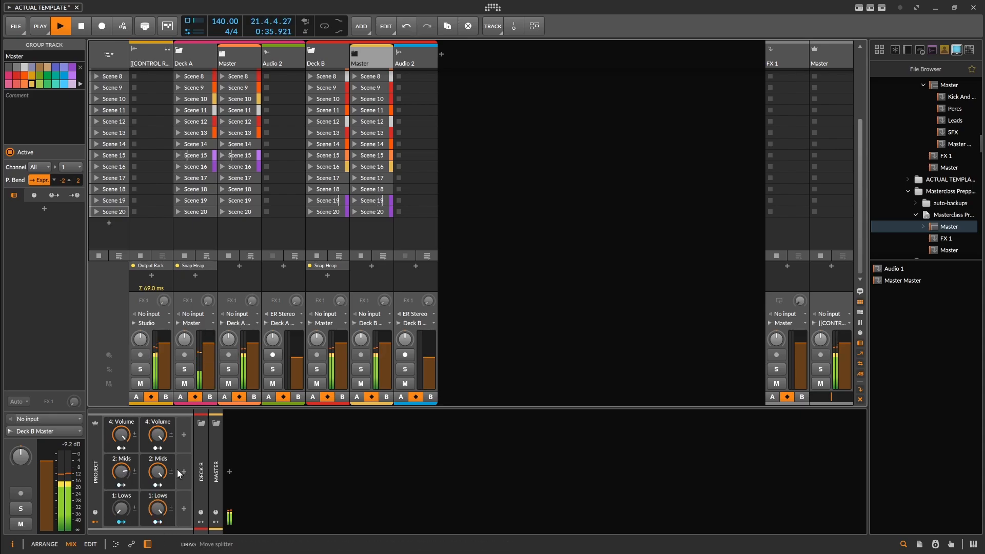
{"action": "left_click_drag", "start_coordinate": [121, 434], "coordinate": [121, 435]}
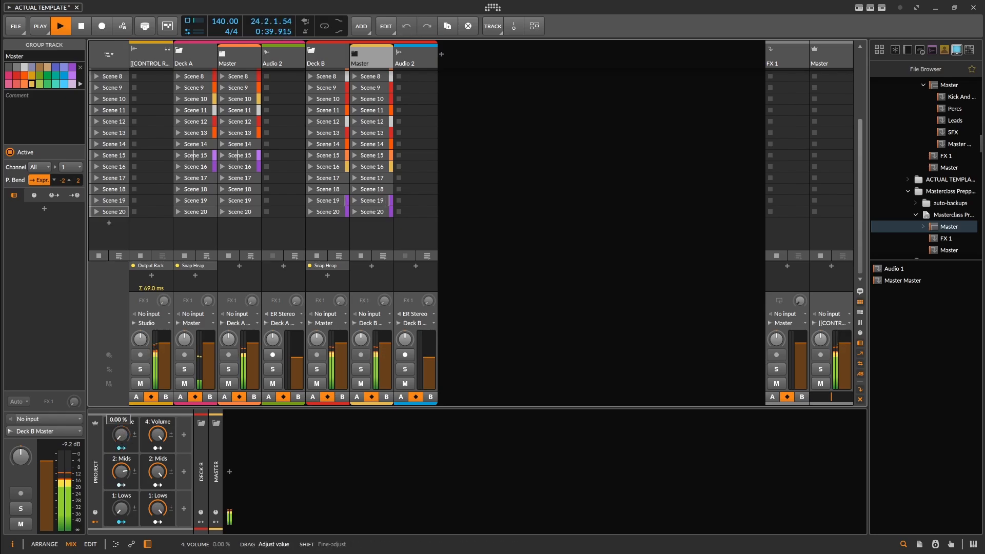
{"action": "left_click_drag", "start_coordinate": [121, 435], "coordinate": [121, 441]}
Launch Scene 9 on Deck B and delete the Acid Rain Master group from Deck A while playback continues
{"action": "left_click", "coordinate": [312, 87]}
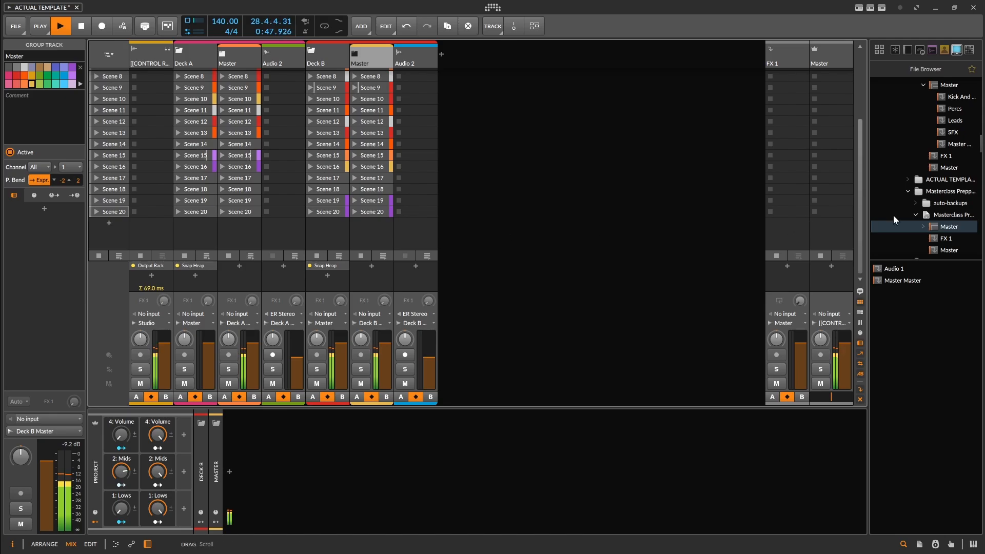
{"action": "scroll", "coordinate": [927, 217], "scroll_direction": "down", "scroll_amount": 1}
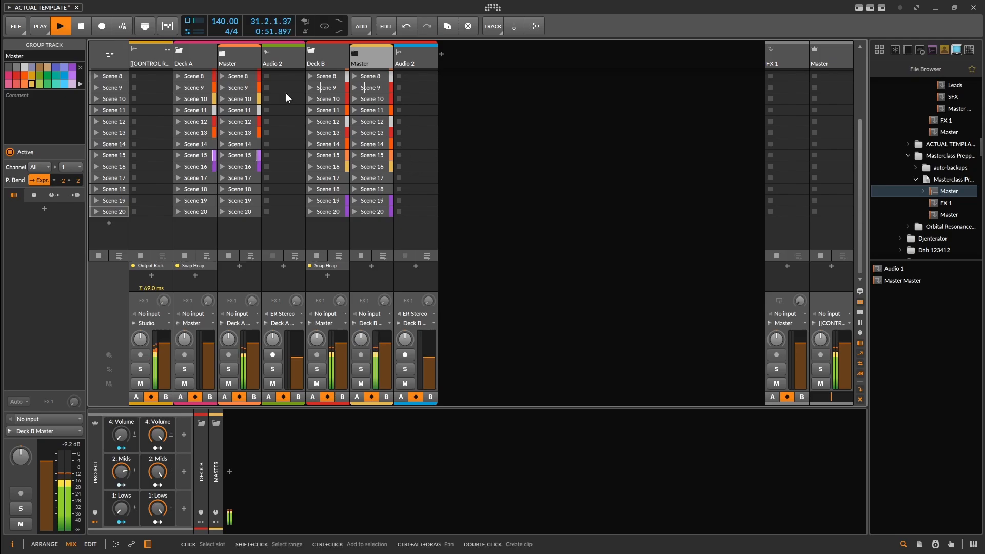
{"action": "left_click", "coordinate": [234, 53]}
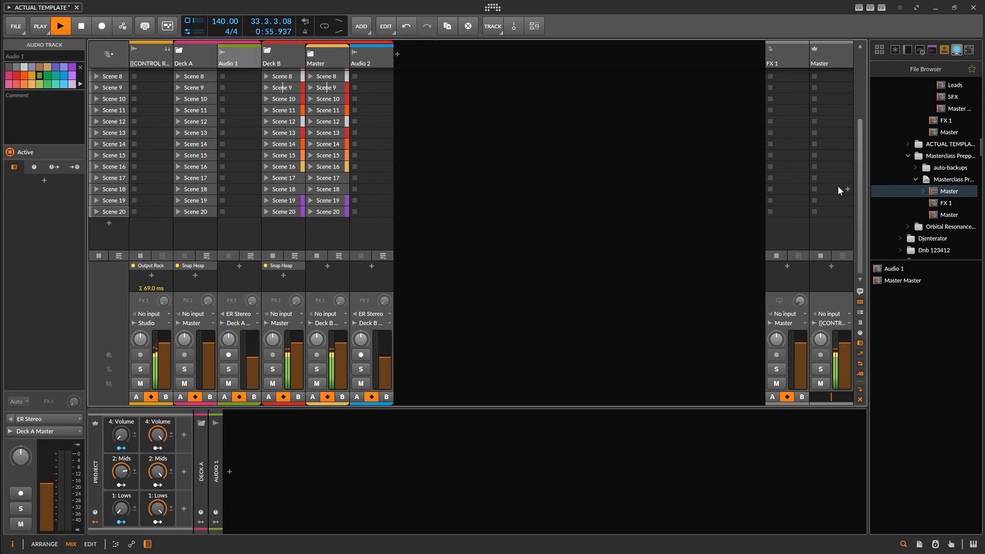
Insert the Master group from the Orbital Resonance project into the Deck A group during playback
{"action": "left_click", "coordinate": [908, 226]}
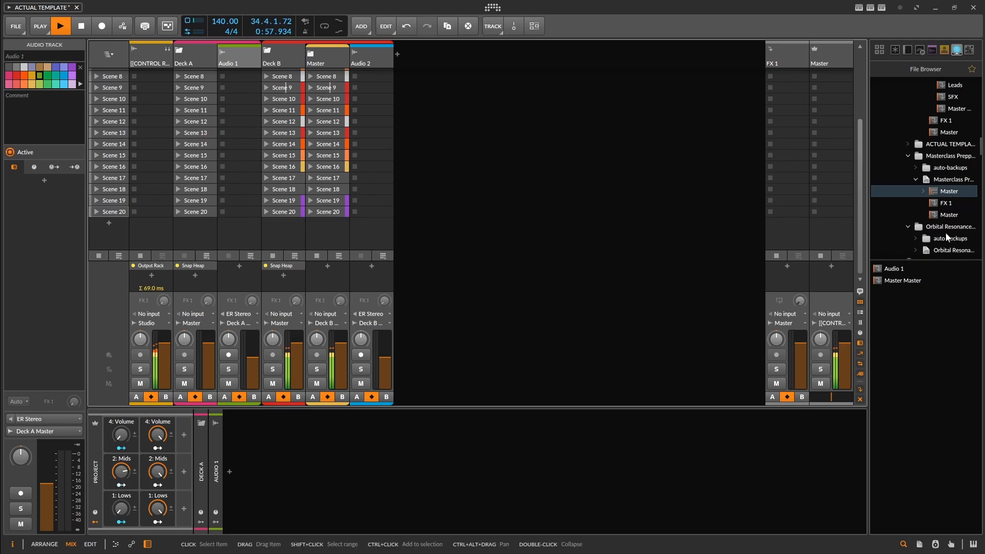
{"action": "scroll", "coordinate": [944, 231], "scroll_direction": "down", "scroll_amount": 1}
{"action": "left_click", "coordinate": [918, 213]}
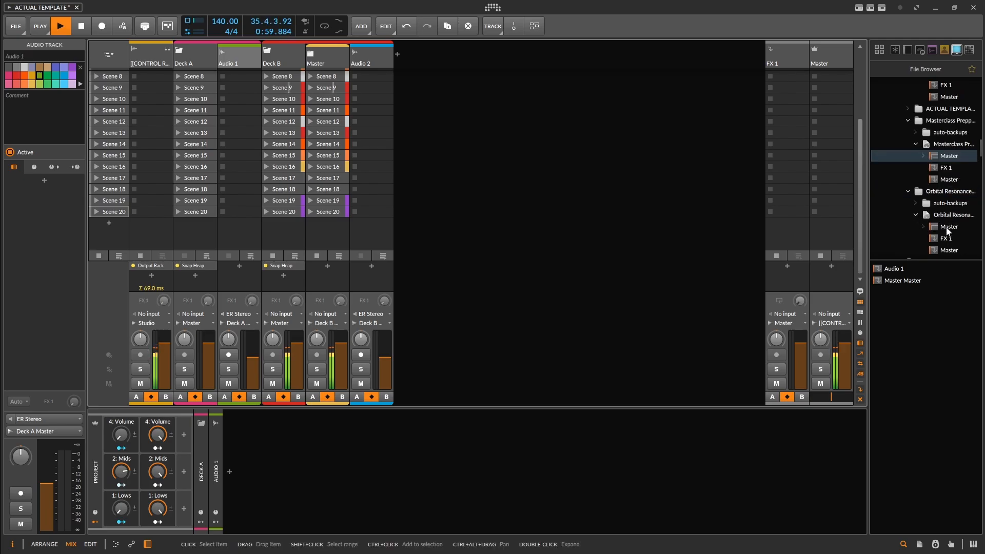
{"action": "left_click_drag", "start_coordinate": [945, 228], "coordinate": [221, 86]}
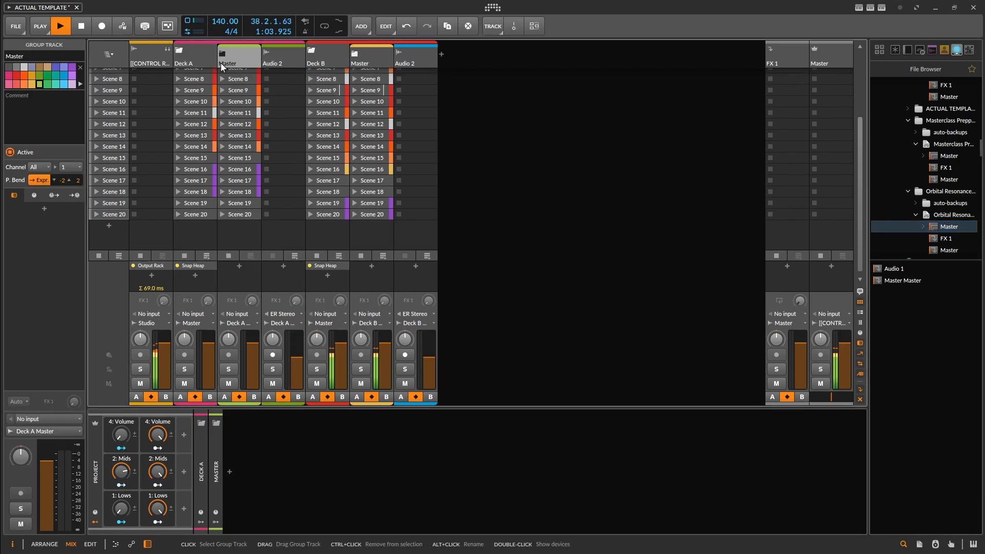
Launch Scene 16 on Deck A, stop the deck's clips, and relaunch the same scene
{"action": "left_click", "coordinate": [180, 169]}
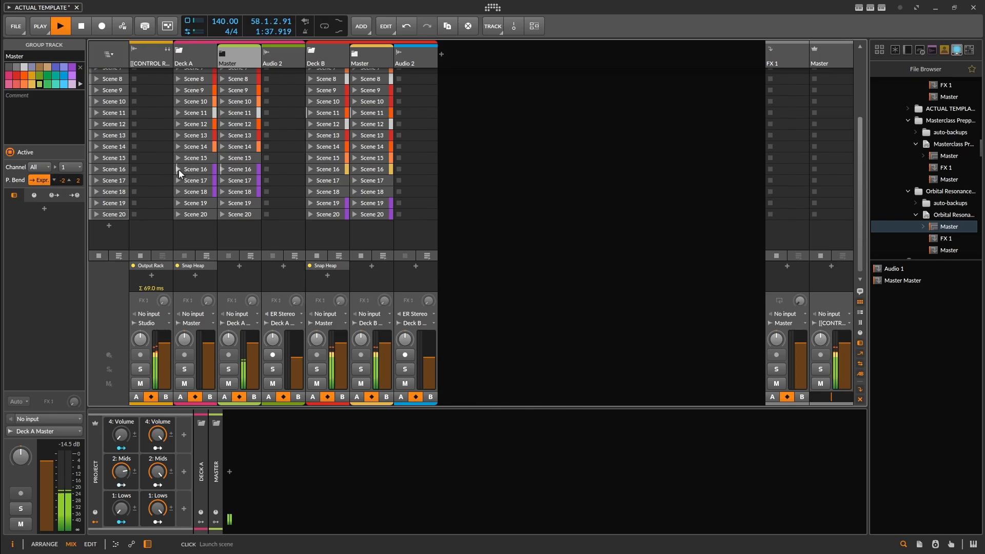
{"action": "left_click", "coordinate": [184, 257]}
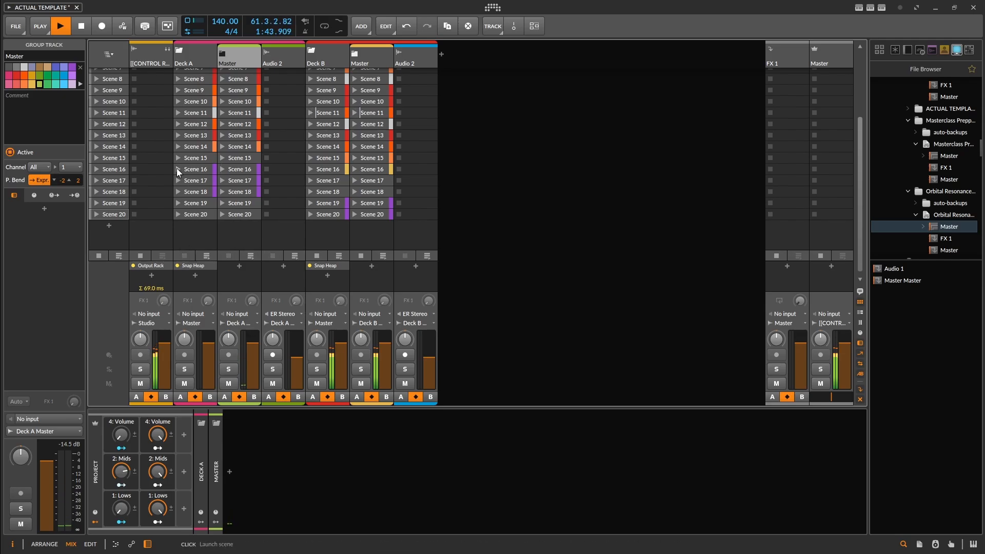
{"action": "left_click", "coordinate": [176, 169]}
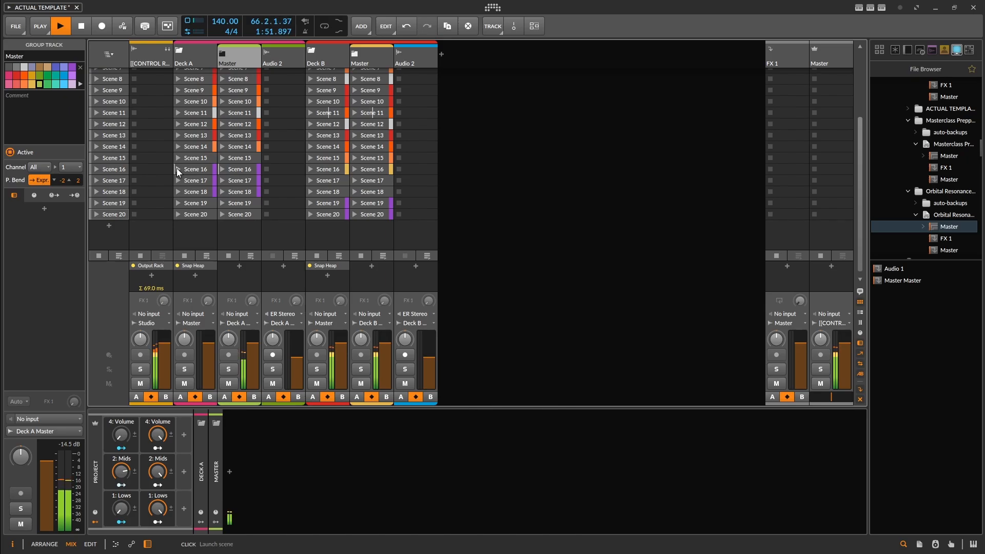
Crossfade to Deck A with the project macros, fading out Deck B's Lows and Volume, and raise Deck A's Master group fader to about +4.2 dB
{"action": "left_click_drag", "start_coordinate": [121, 434], "coordinate": [121, 416]}
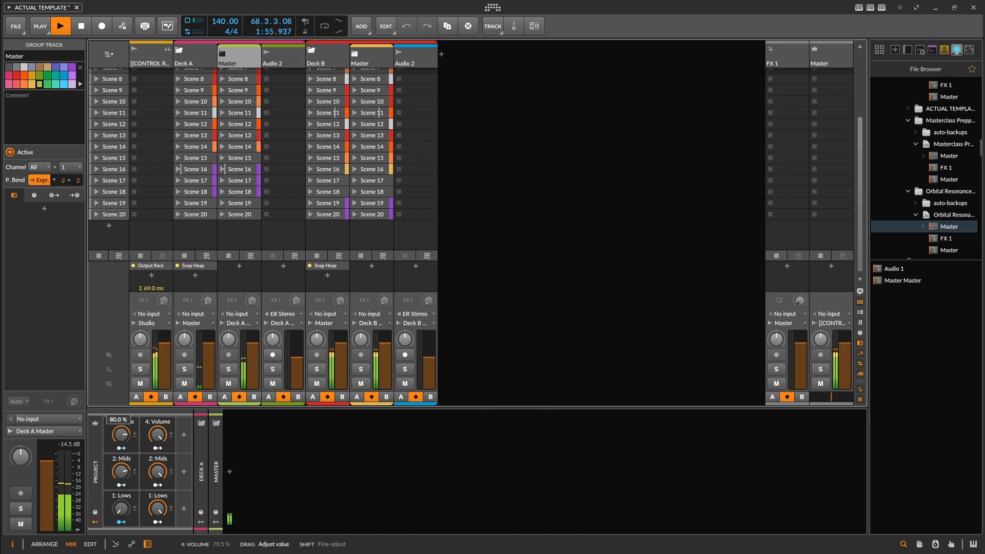
{"action": "left_click", "coordinate": [158, 435]}
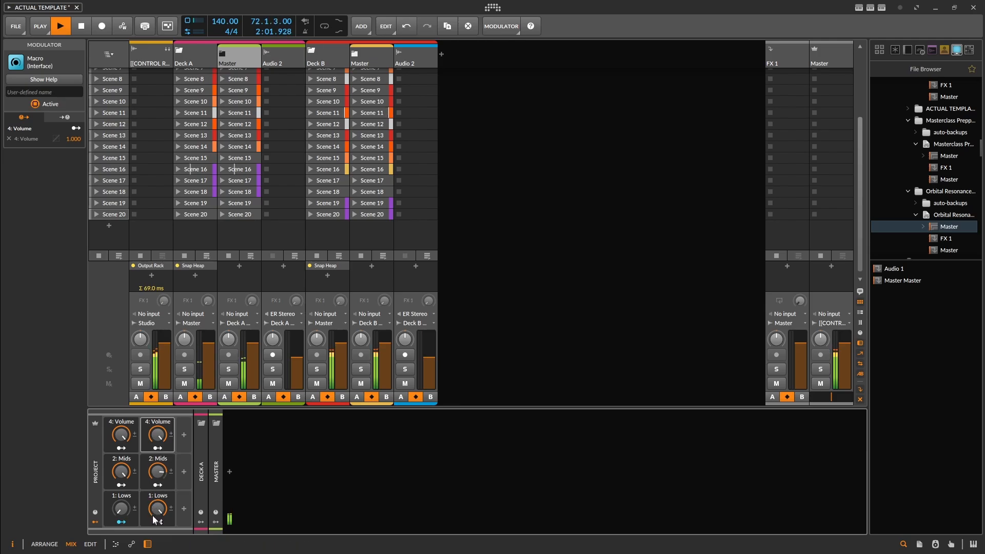
{"action": "left_click_drag", "start_coordinate": [157, 510], "coordinate": [121, 482]}
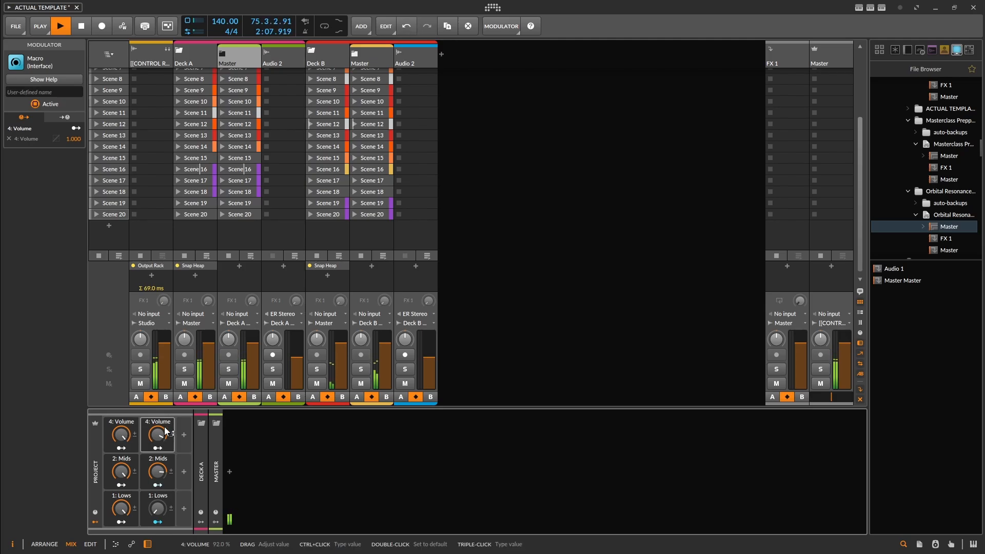
{"action": "left_click_drag", "start_coordinate": [246, 348], "coordinate": [244, 342]}
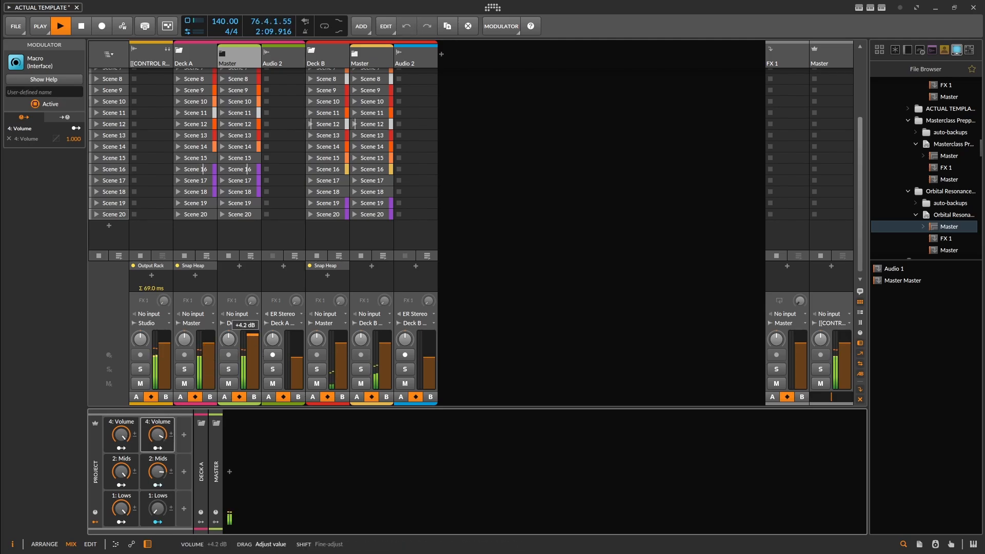
{"action": "left_click_drag", "start_coordinate": [157, 435], "coordinate": [158, 505]}
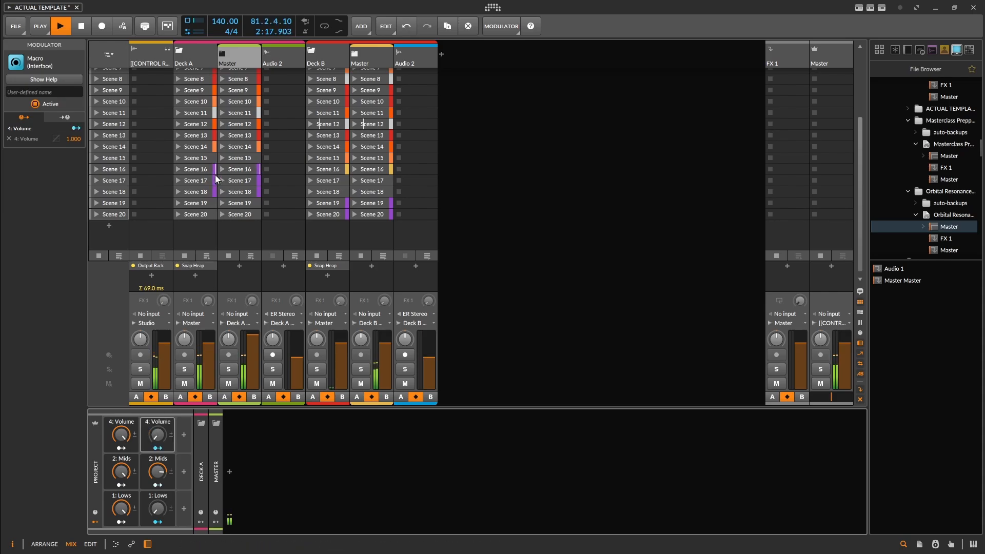
Launch Scene 8 on Deck A during playback
{"action": "scroll", "coordinate": [238, 150], "scroll_direction": "up", "scroll_amount": 2}
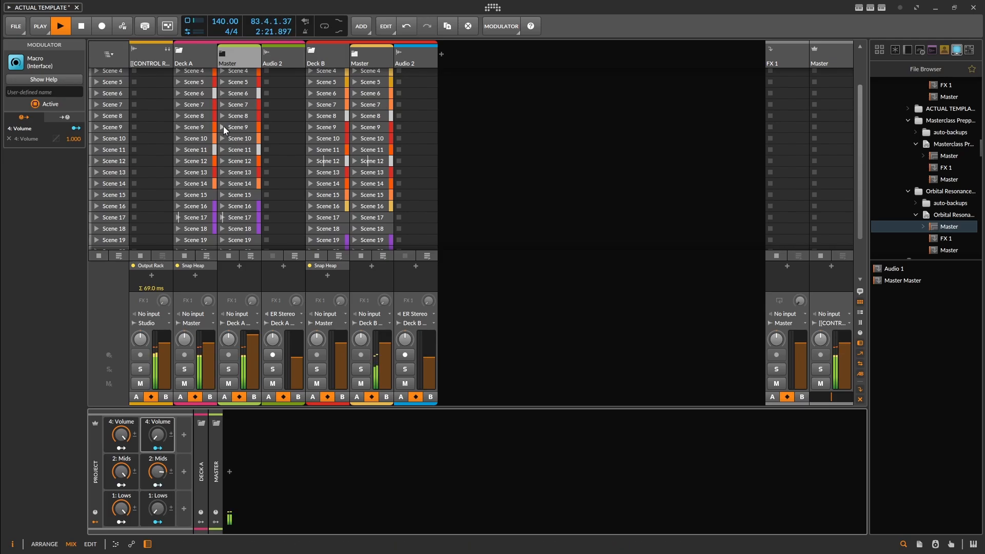
{"action": "scroll", "coordinate": [227, 119], "scroll_direction": "up", "scroll_amount": 3}
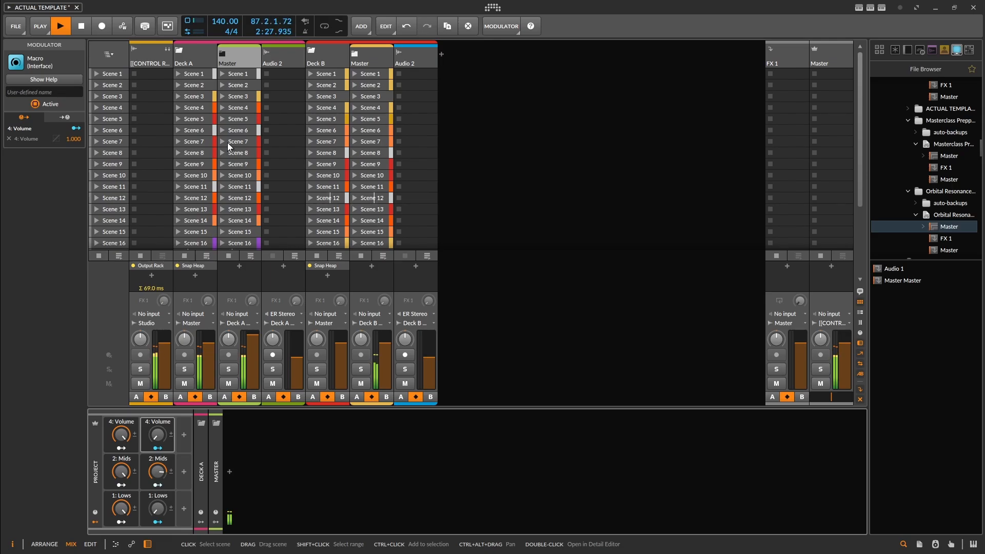
{"action": "left_click", "coordinate": [179, 152]}
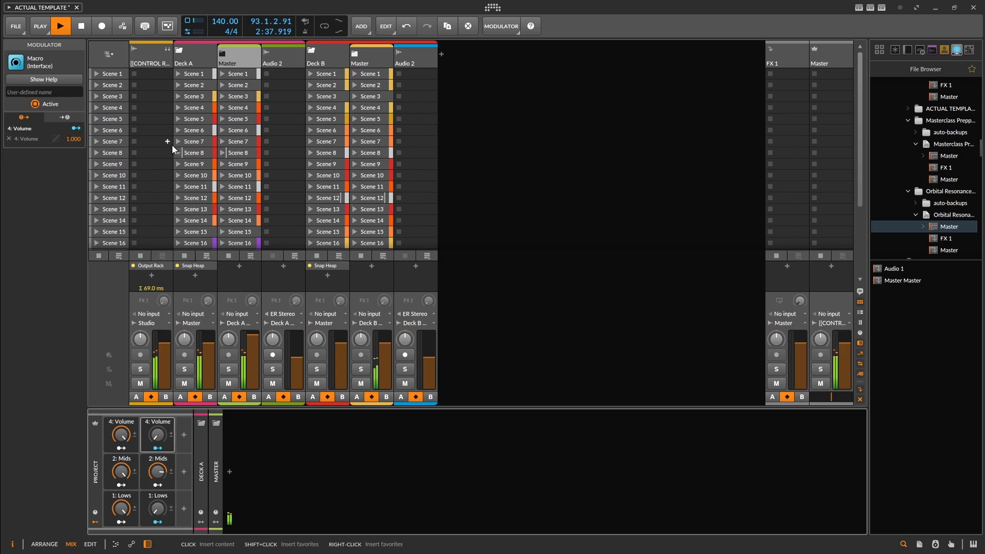
Replace Deck B's Master group with the Master group from the Acid Rain Prepped project while playback continues
{"action": "left_click", "coordinate": [371, 58]}
{"action": "key", "text": "ctrl+shift+g"}
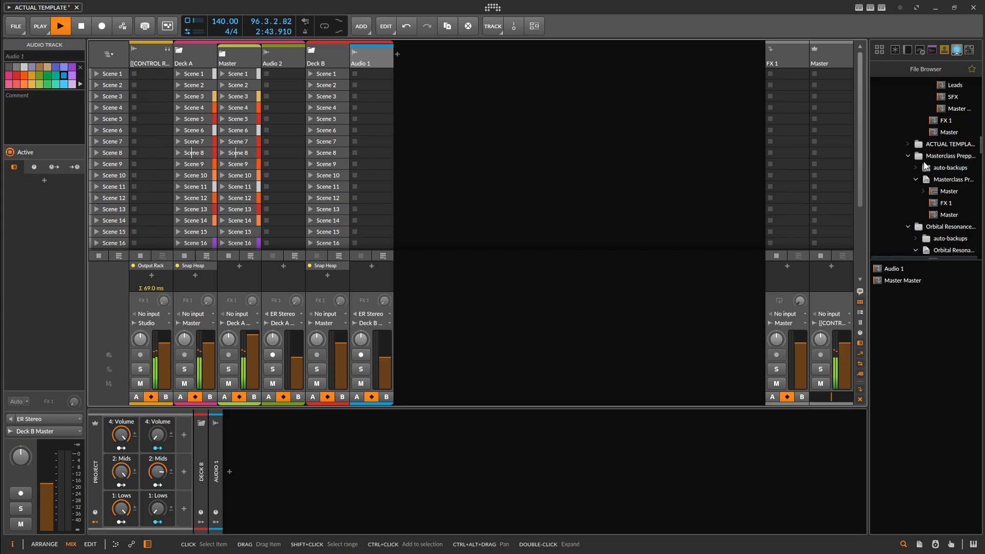
{"action": "scroll", "coordinate": [928, 154], "scroll_direction": "up", "scroll_amount": 3}
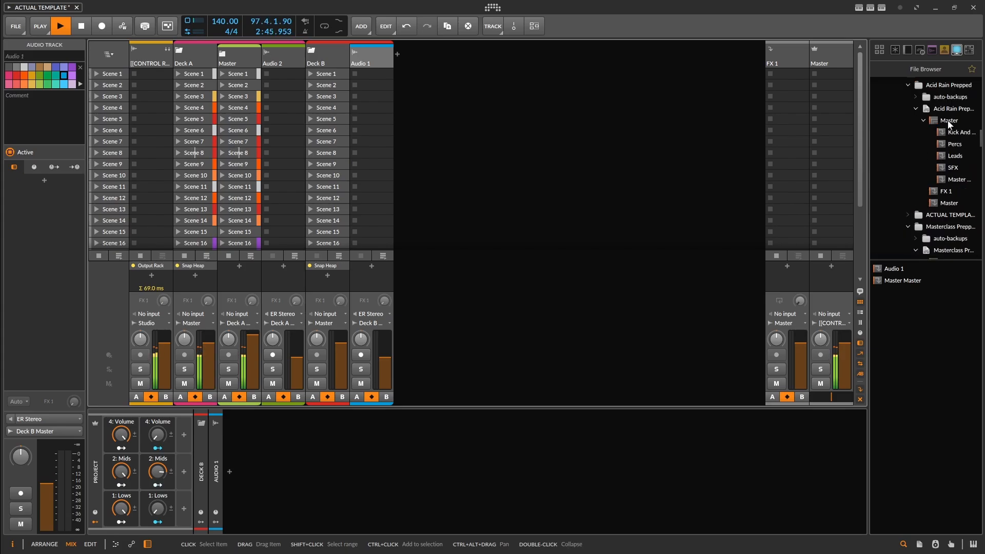
{"action": "left_click_drag", "start_coordinate": [937, 126], "coordinate": [353, 75]}
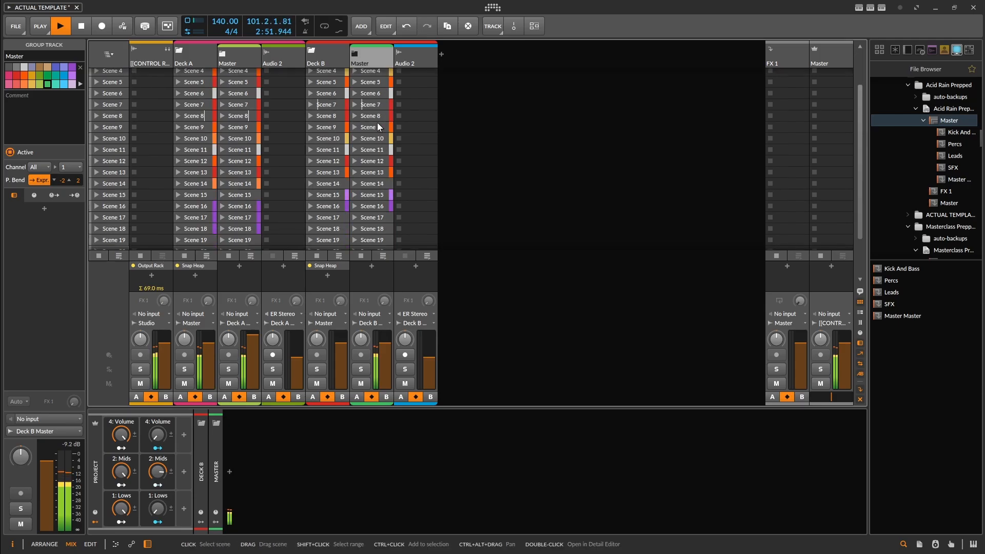
Launch Scene 15 on Deck B and crossfade to it with the project macros, swapping the Lows and fading out Deck A's Volume
{"action": "scroll", "coordinate": [377, 123], "scroll_direction": "down", "scroll_amount": 3}
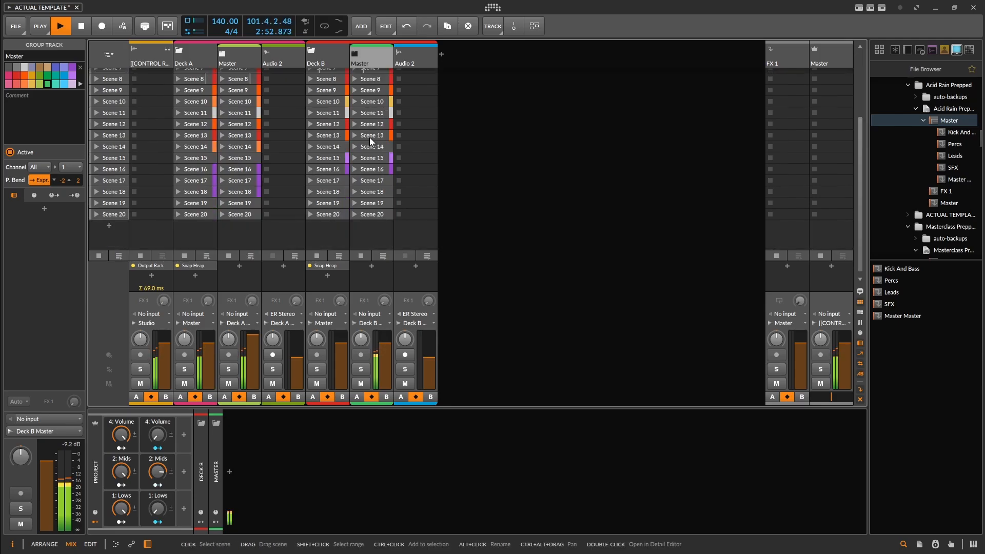
{"action": "left_click", "coordinate": [311, 160]}
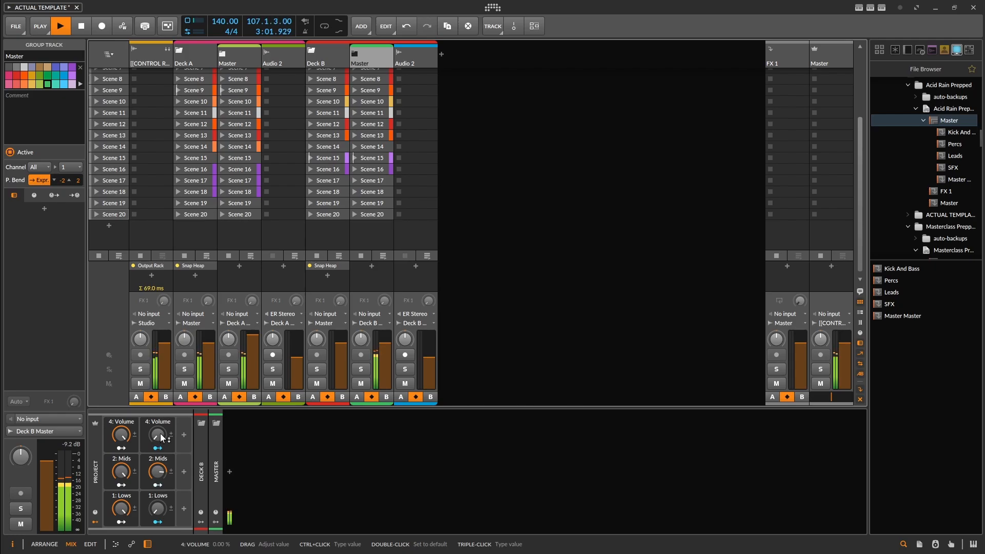
{"action": "left_click_drag", "start_coordinate": [158, 441], "coordinate": [158, 417]}
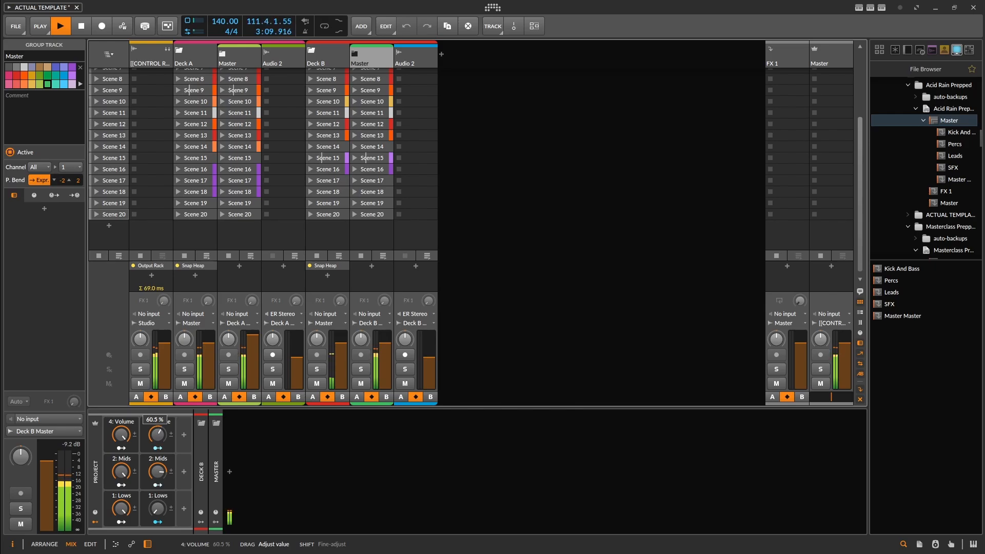
{"action": "left_click_drag", "start_coordinate": [158, 416], "coordinate": [158, 411]}
{"action": "left_click_drag", "start_coordinate": [158, 435], "coordinate": [124, 447]}
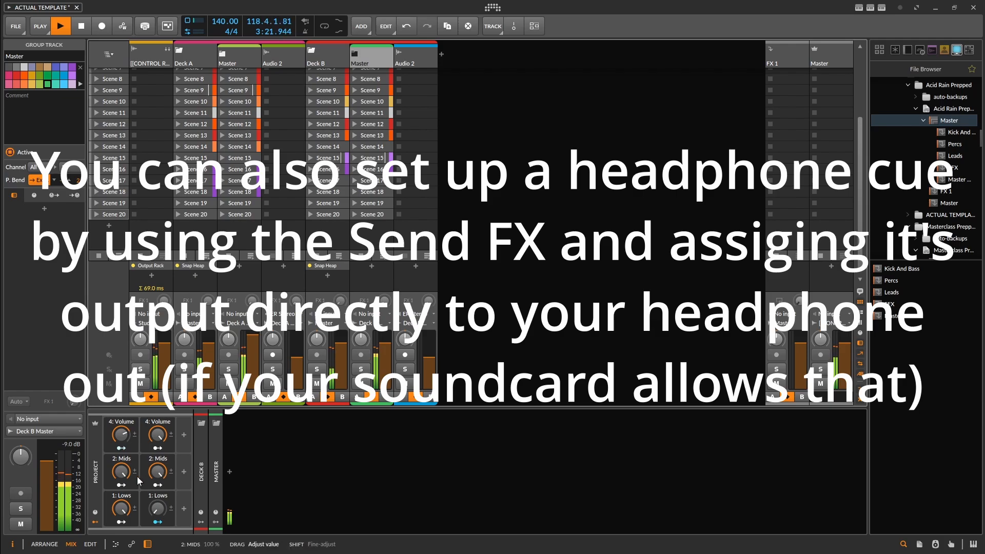
{"action": "left_click_drag", "start_coordinate": [124, 492], "coordinate": [158, 516]}
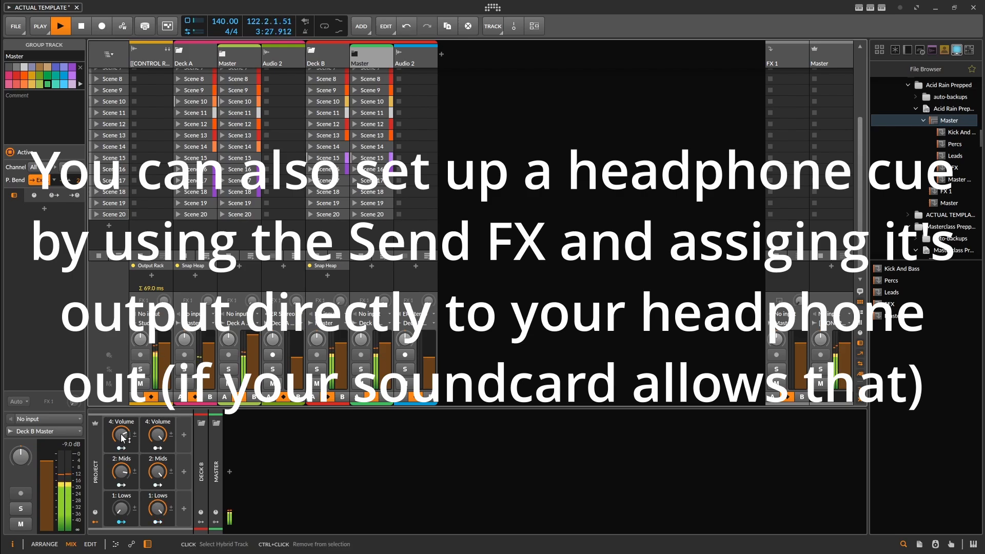
{"action": "left_click_drag", "start_coordinate": [121, 434], "coordinate": [121, 434]}
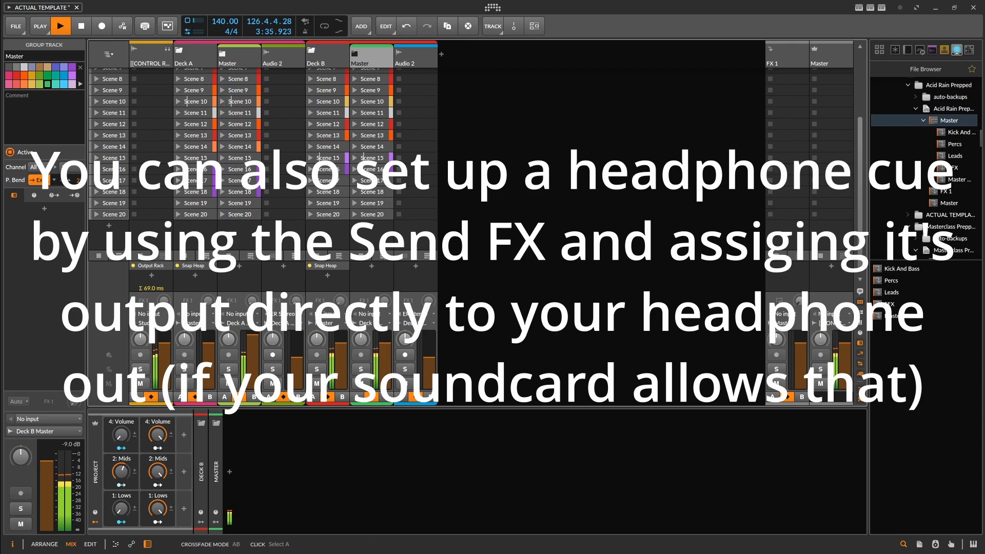
Launch Scene 8 on Deck B and stop the transport
{"action": "scroll", "coordinate": [425, 176], "scroll_direction": "up", "scroll_amount": 2}
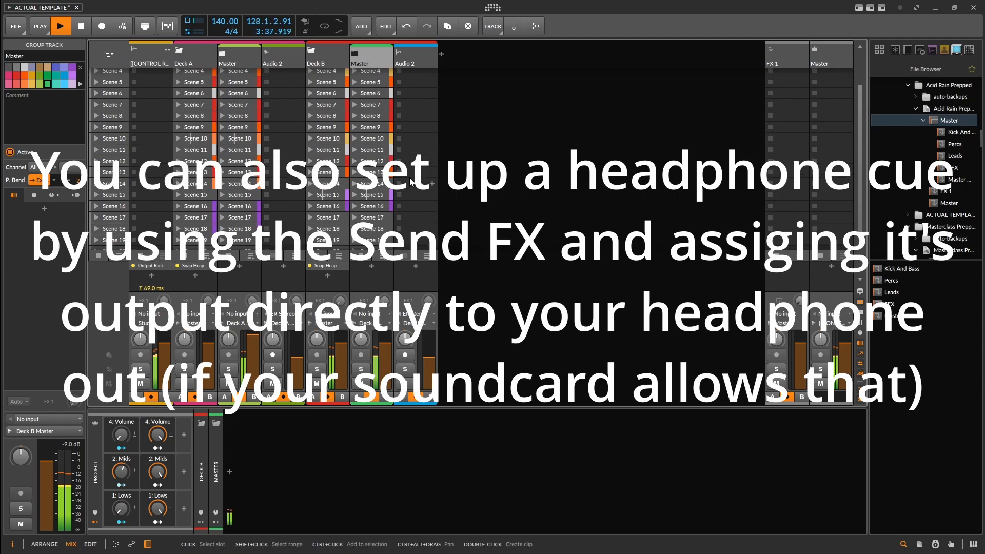
{"action": "left_click", "coordinate": [309, 116]}
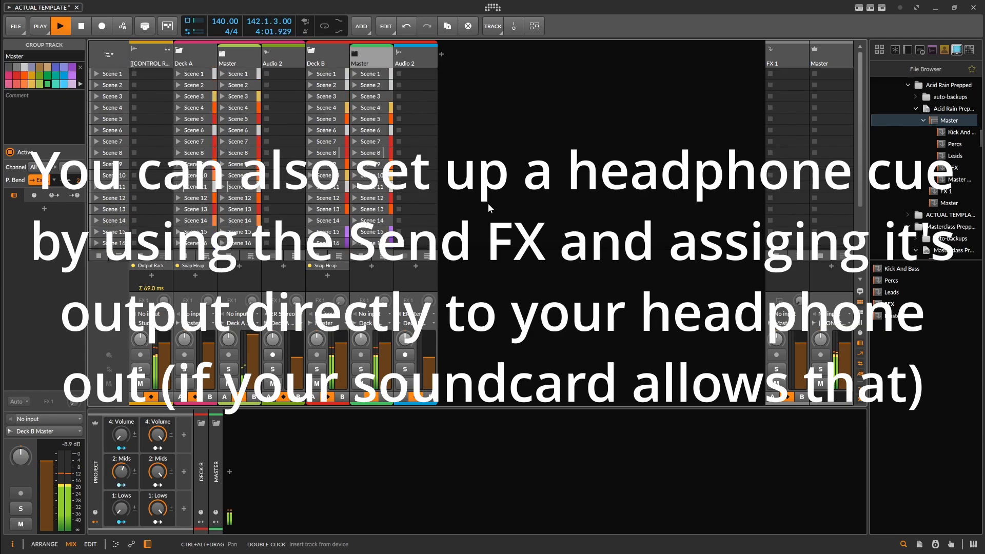
{"action": "scroll", "coordinate": [487, 202], "scroll_direction": "up", "scroll_amount": 2}
{"action": "key", "text": "space"}
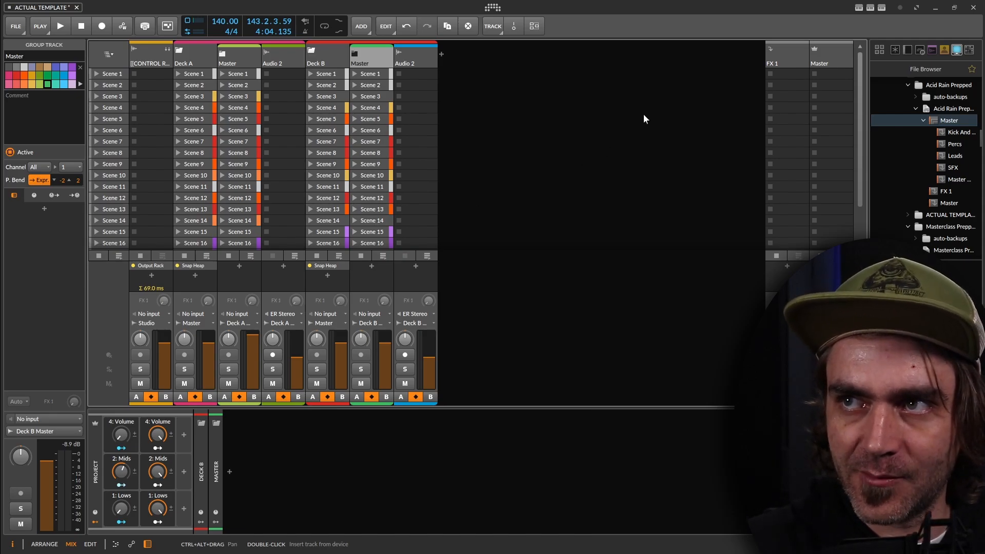
Create a launcher clip in the Master track's Scene 1 slot and show its Transport Tempo automation
{"action": "double_click", "coordinate": [825, 74]}
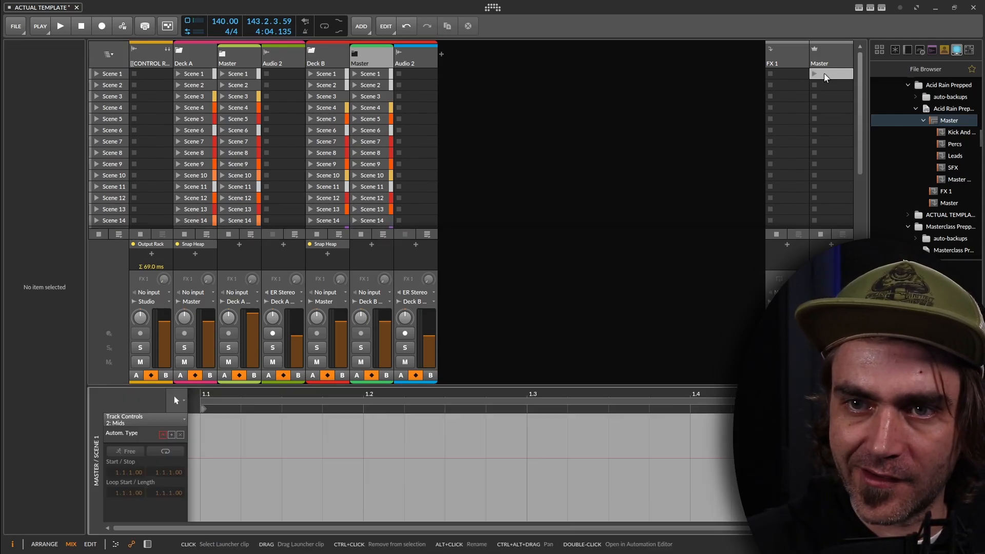
{"action": "left_click", "coordinate": [154, 420]}
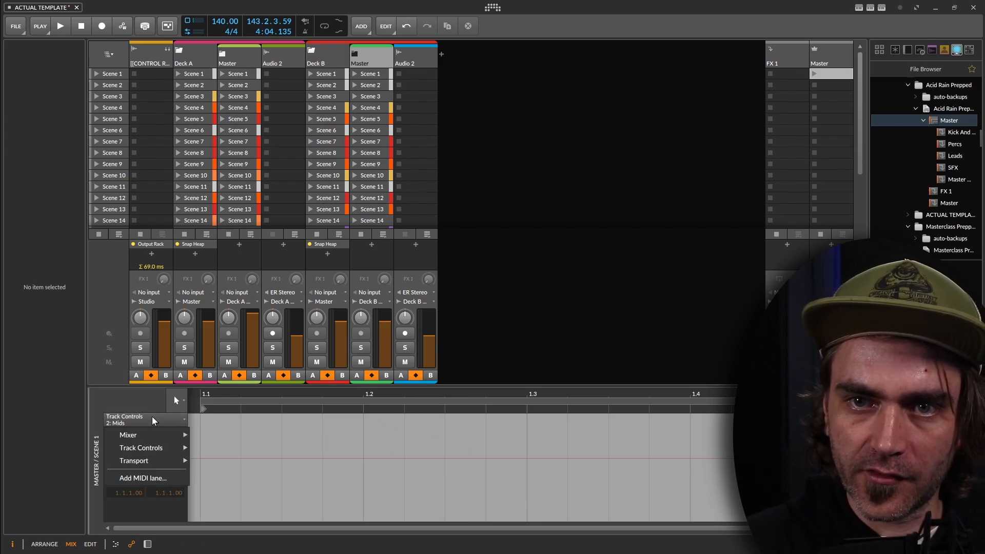
{"action": "mouse_move", "coordinate": [165, 461]}
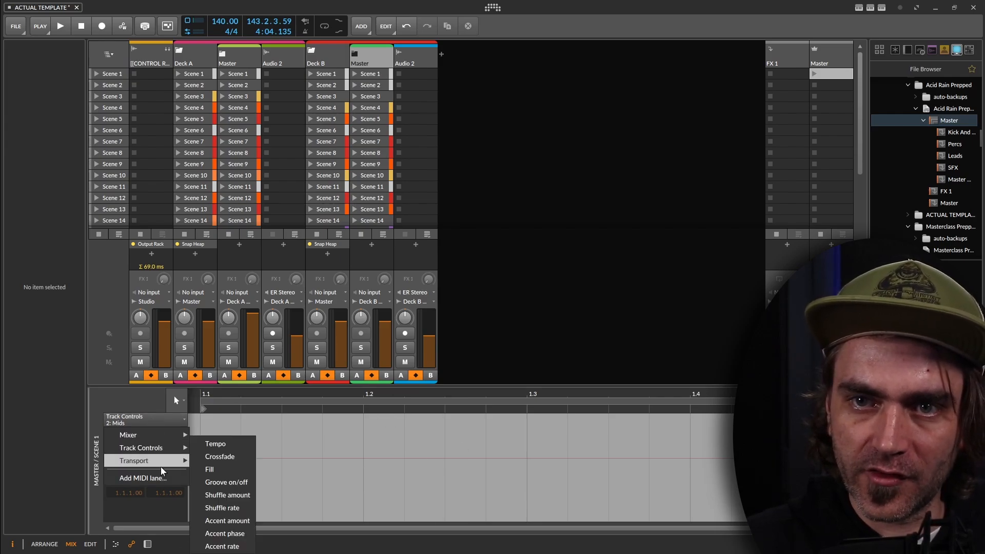
{"action": "left_click", "coordinate": [215, 444]}
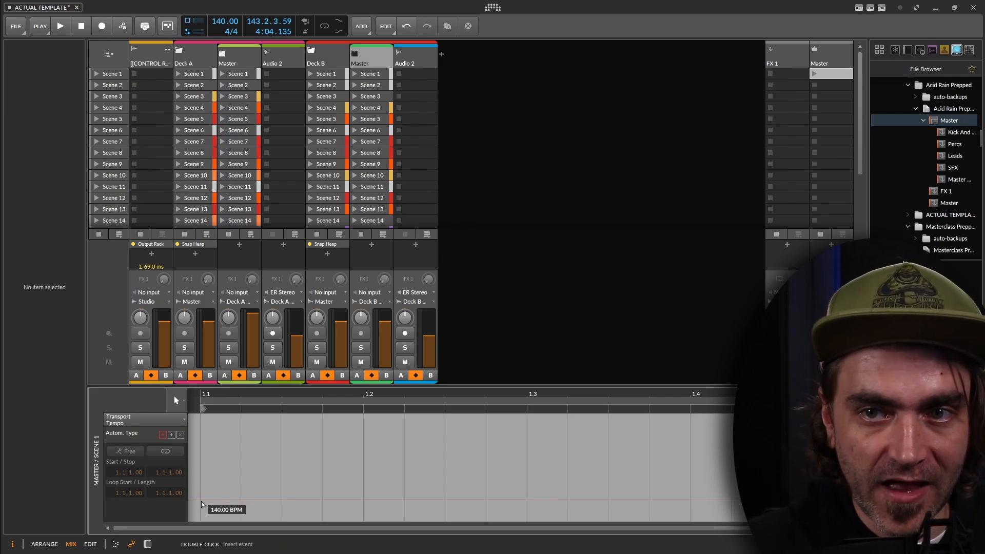
Add tempo automation points at the start and end of the clip, setting the end point to 142 BPM
{"action": "double_click", "coordinate": [201, 501]}
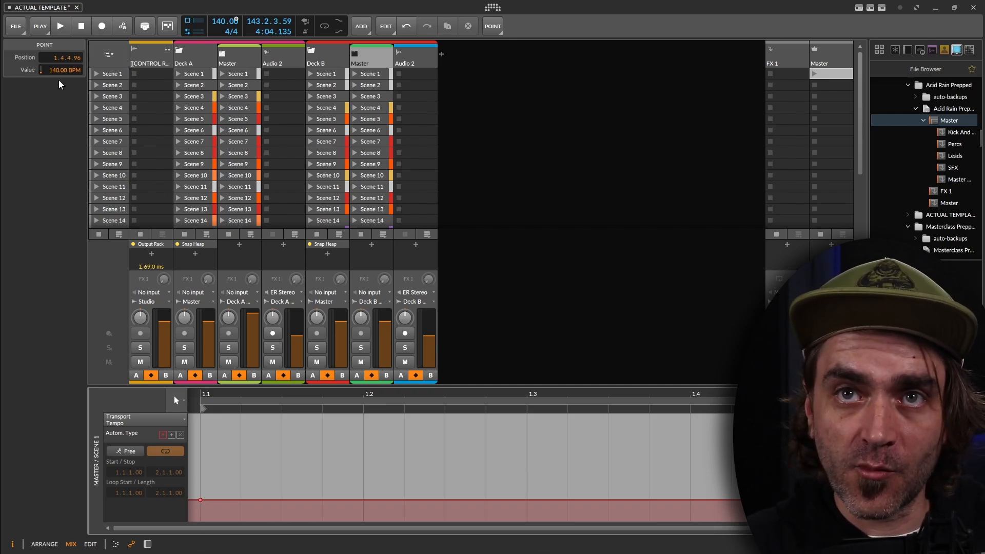
{"action": "left_click_drag", "start_coordinate": [52, 72], "coordinate": [51, 75]}
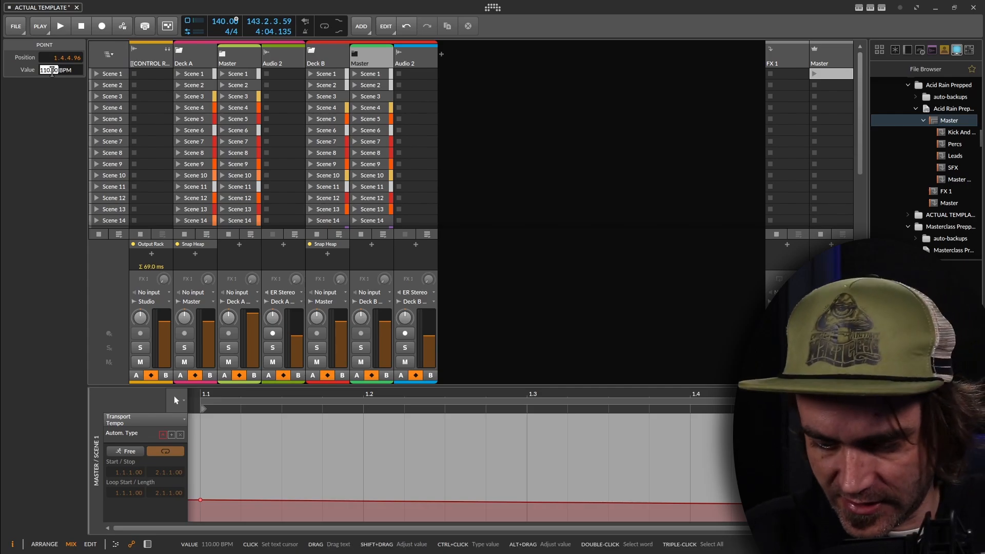
{"action": "type", "text": "142"}
{"action": "key", "text": "Return"}
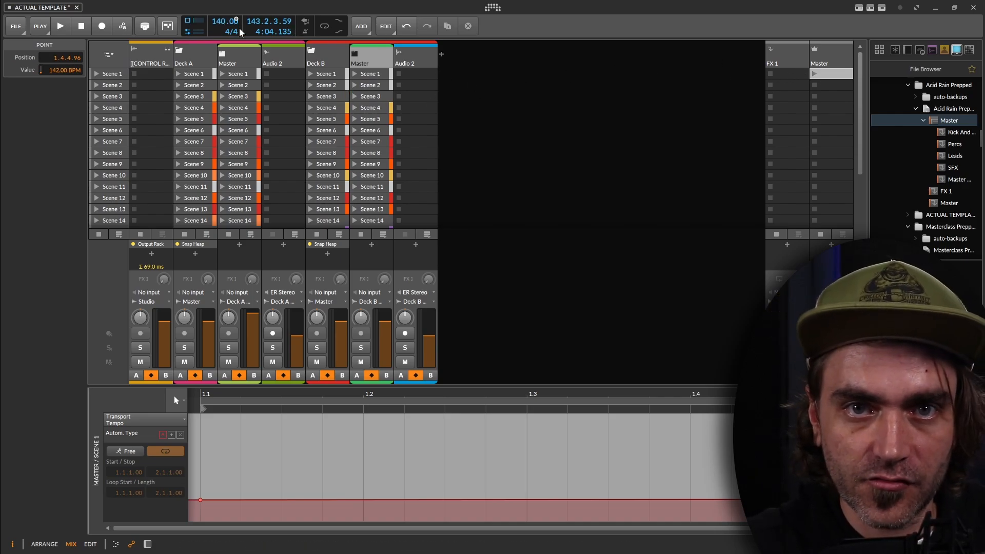
Turn off looping for the Master track's tempo clip and move it to the Scene 3 slot
{"action": "left_click", "coordinate": [830, 76]}
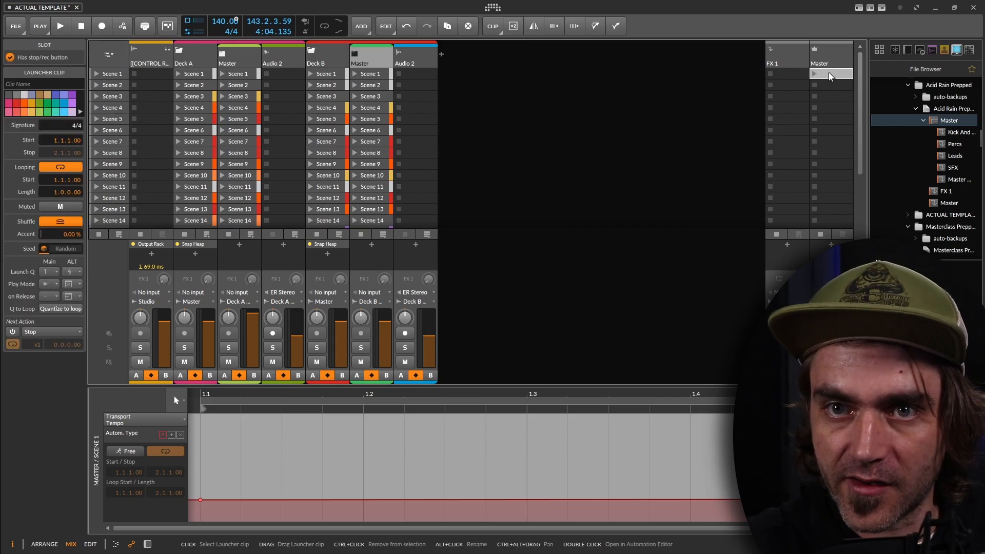
{"action": "left_click", "coordinate": [59, 168]}
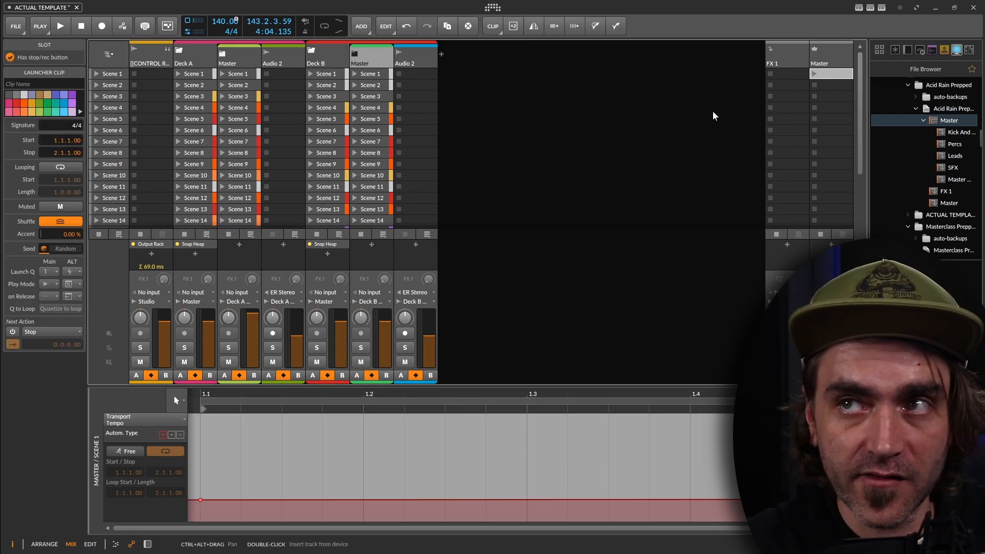
{"action": "left_click", "coordinate": [827, 97]}
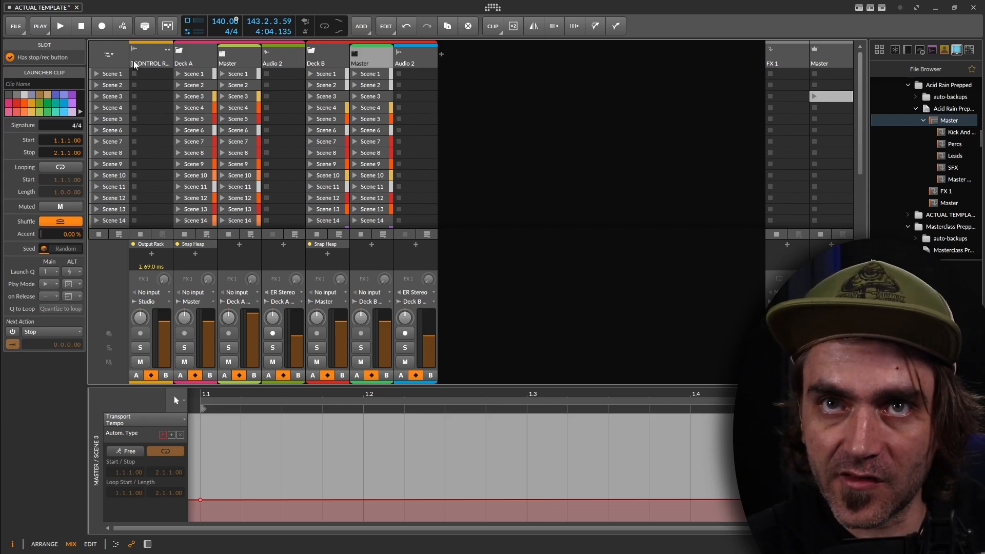
Rename the tempo clip as 140 - 142 and duplicate it into the Master track's Scene 2 slot
{"action": "left_click", "coordinate": [32, 82]}
{"action": "type", "text": "140 - 142"}
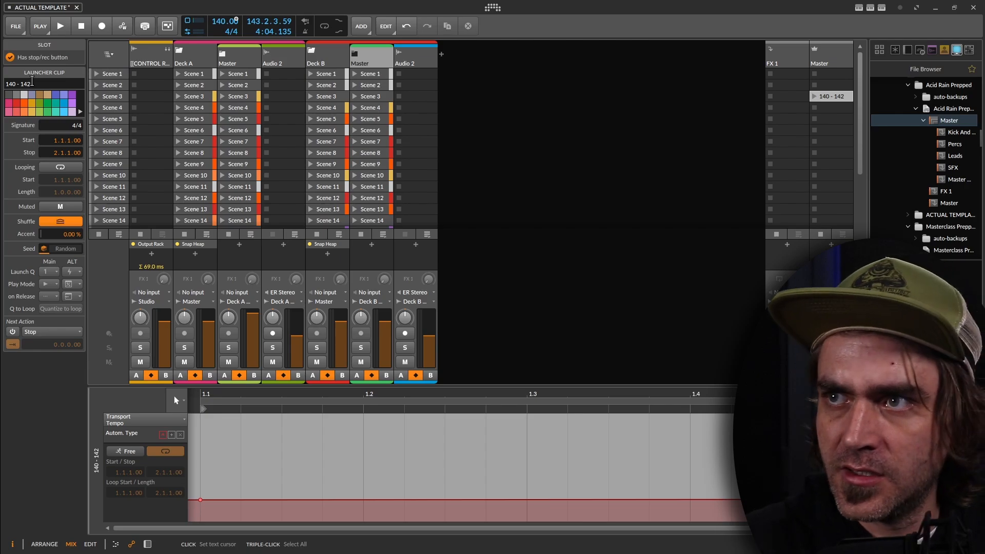
{"action": "left_click_drag", "start_coordinate": [831, 95], "coordinate": [831, 85]}
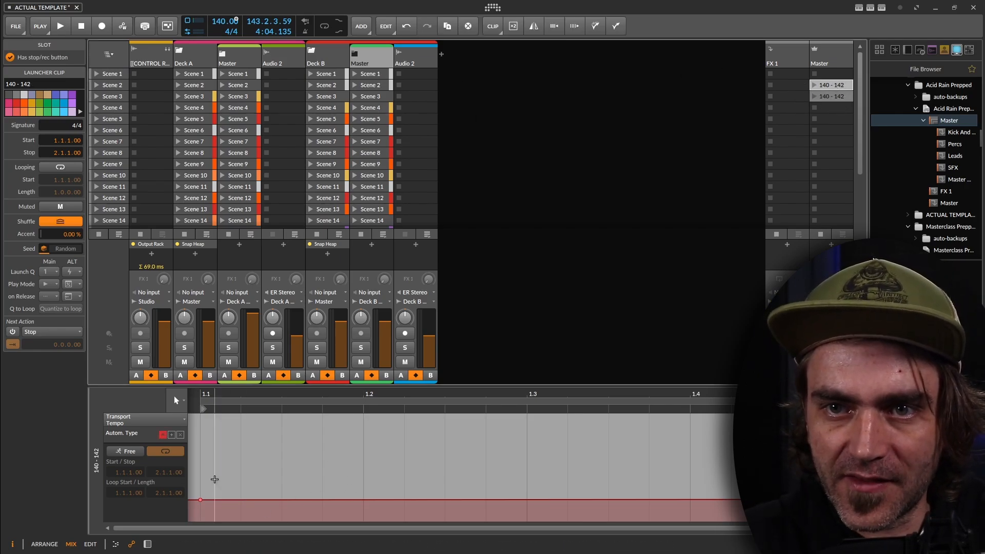
Set the starting tempo point of the duplicated clip in Scene 2 to 142 BPM
{"action": "left_click", "coordinate": [200, 499]}
{"action": "left_click_drag", "start_coordinate": [55, 70], "coordinate": [55, 72]}
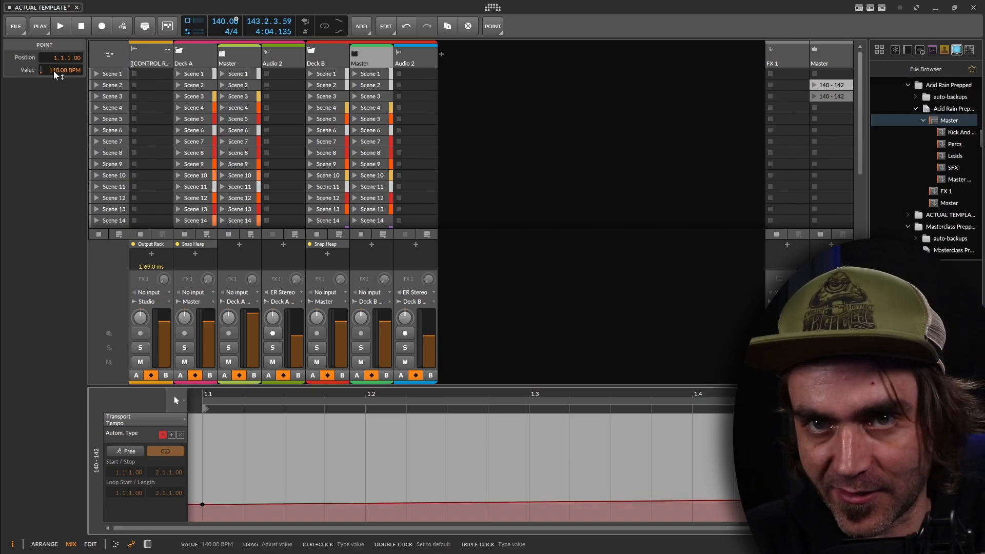
{"action": "triple_click", "coordinate": [41, 70]}
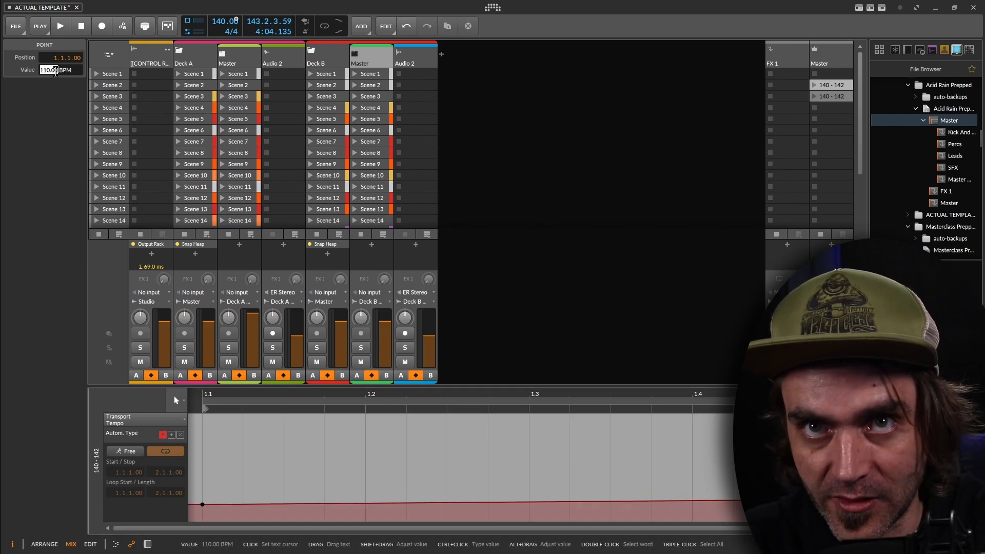
{"action": "type", "text": "142"}
{"action": "key", "text": "Return"}
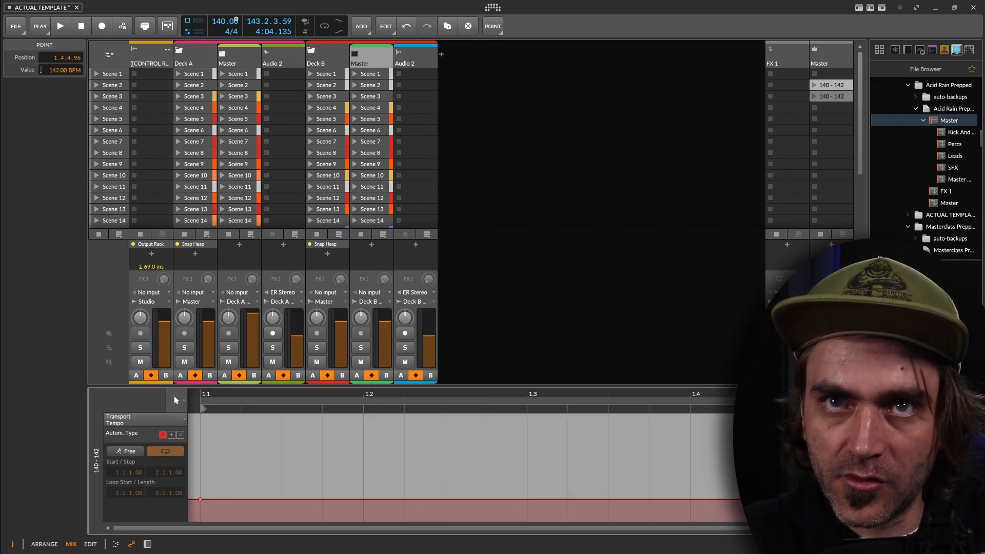
Try an end tempo of 666 BPM on the Master track's Scene 2 tempo clip
{"action": "triple_click", "coordinate": [52, 72]}
{"action": "type", "text": "666"}
{"action": "key", "text": "Return"}
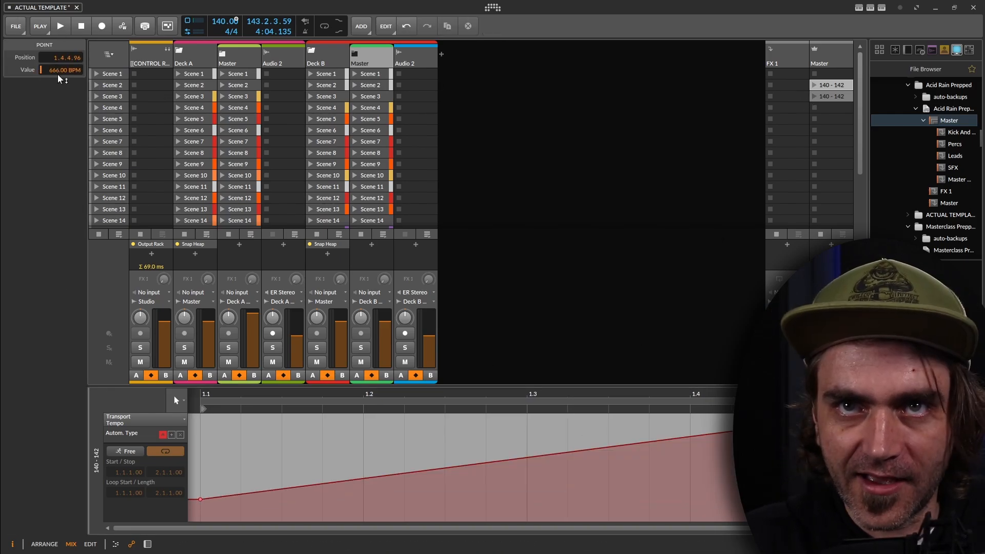
Set the end tempo point of the Scene 2 clip to 140 BPM
{"action": "triple_click", "coordinate": [53, 71]}
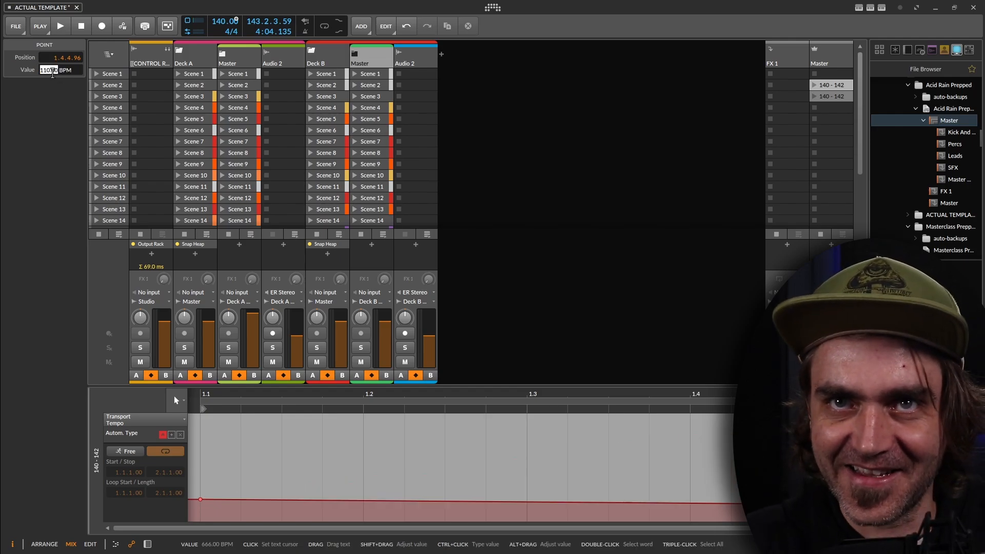
{"action": "type", "text": "140"}
{"action": "key", "text": "Return"}
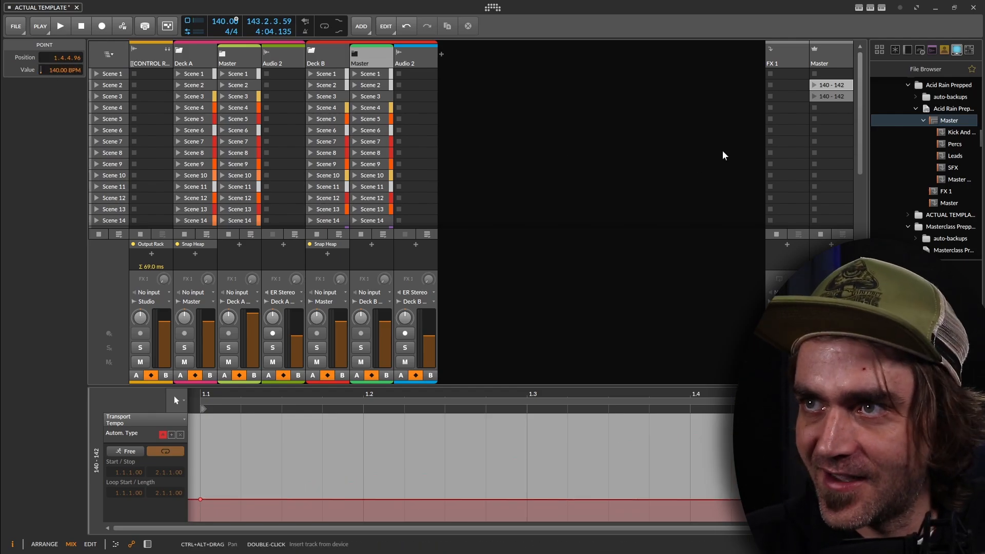
Rename the Master track's Scene 2 tempo clip as 142 - 140
{"action": "left_click", "coordinate": [823, 97]}
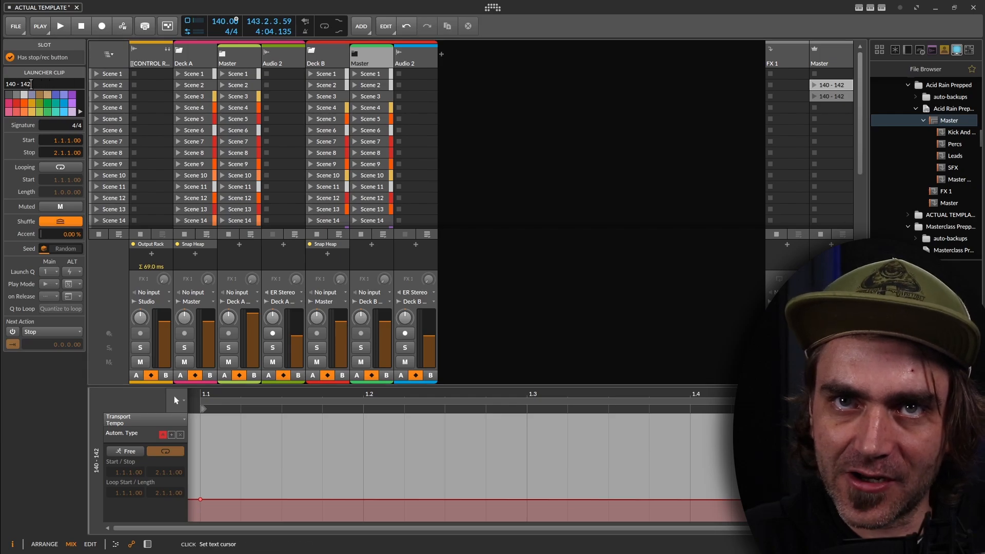
{"action": "key", "text": "ctrl+r"}
{"action": "type", "text": "142 - 140"}
{"action": "key", "text": "Return"}
{"action": "left_click", "coordinate": [841, 97]}
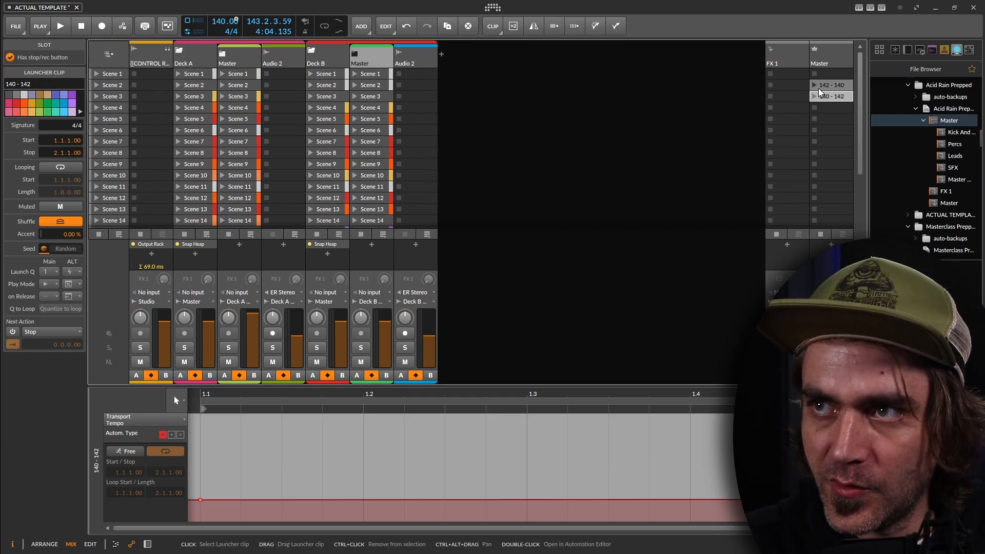
{"action": "left_click", "coordinate": [834, 87]}
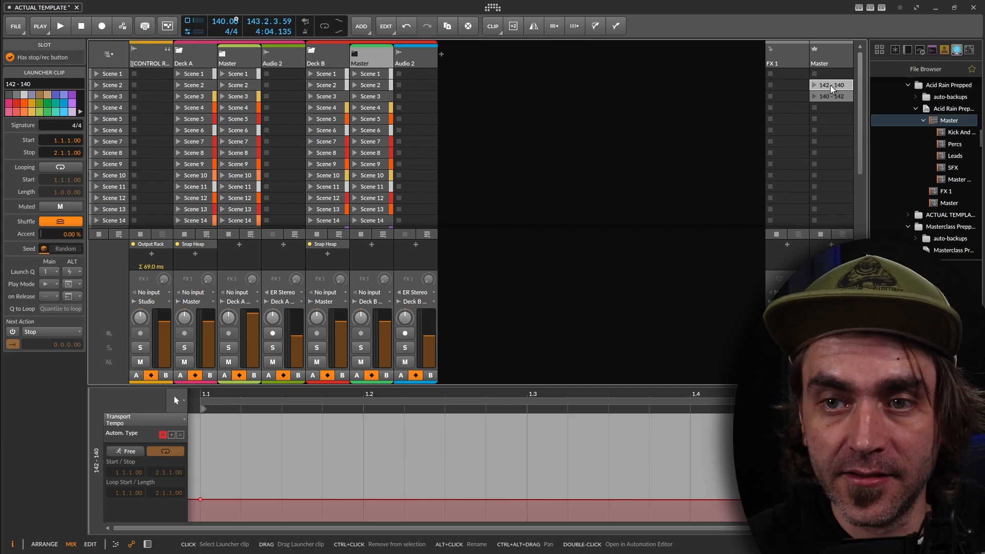
Show the device chain and insert a Delay+ device on the FX 1 track
{"action": "left_click", "coordinate": [147, 544]}
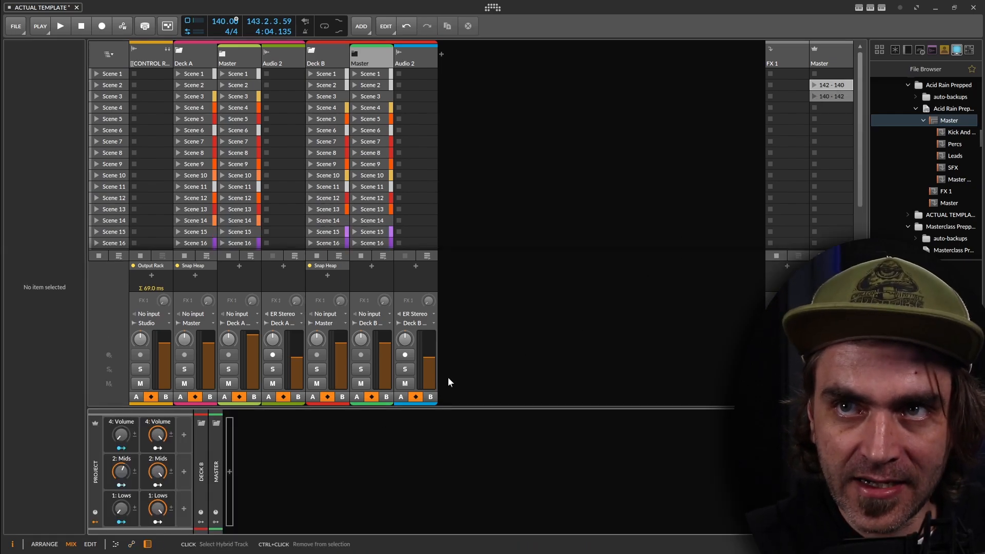
{"action": "scroll", "coordinate": [373, 194], "scroll_direction": "down", "scroll_amount": 3}
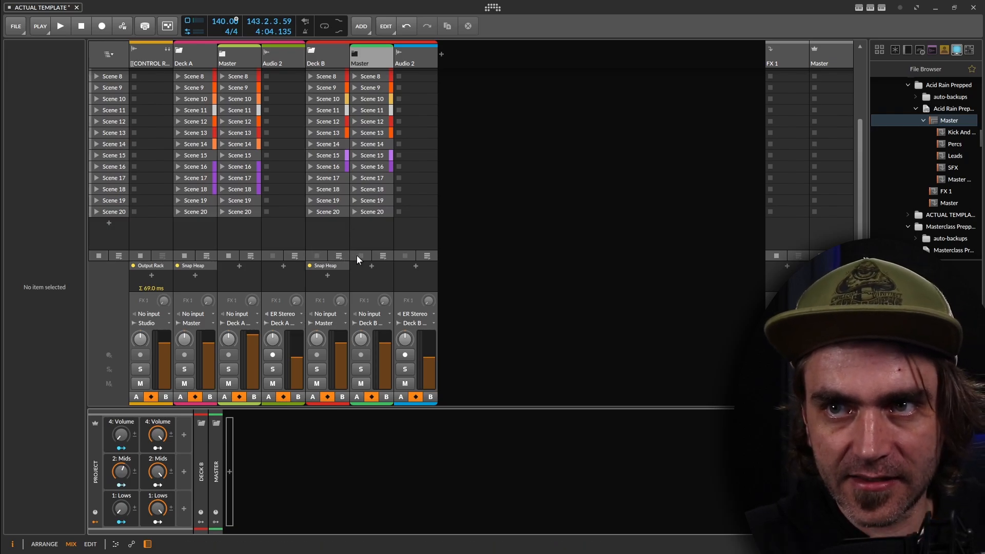
{"action": "scroll", "coordinate": [462, 185], "scroll_direction": "up", "scroll_amount": 2}
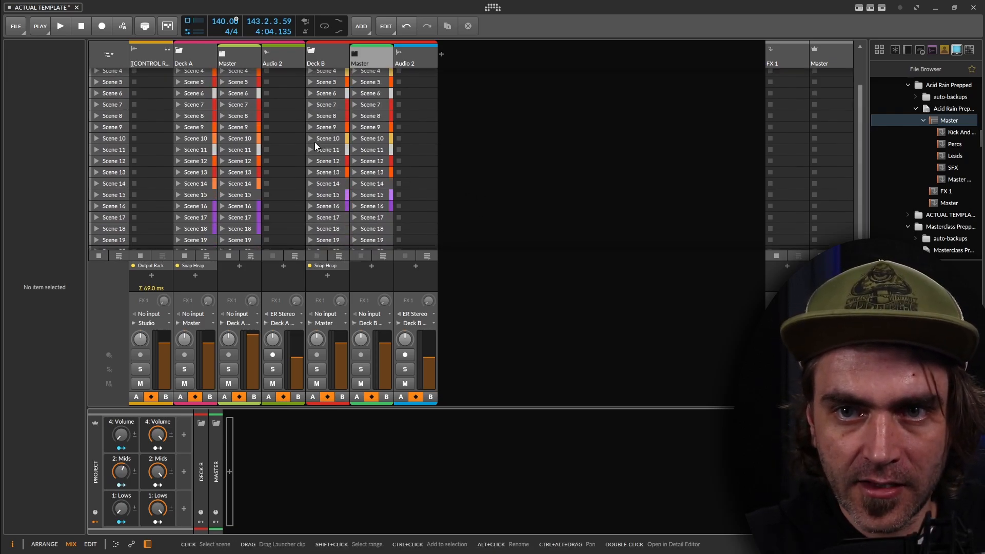
{"action": "scroll", "coordinate": [285, 220], "scroll_direction": "up", "scroll_amount": 2}
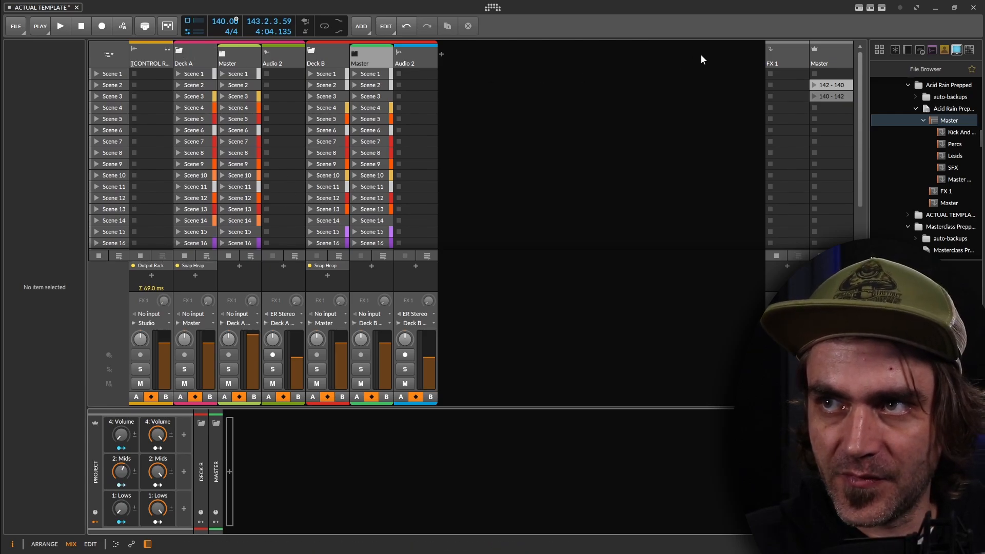
{"action": "left_click", "coordinate": [787, 64]}
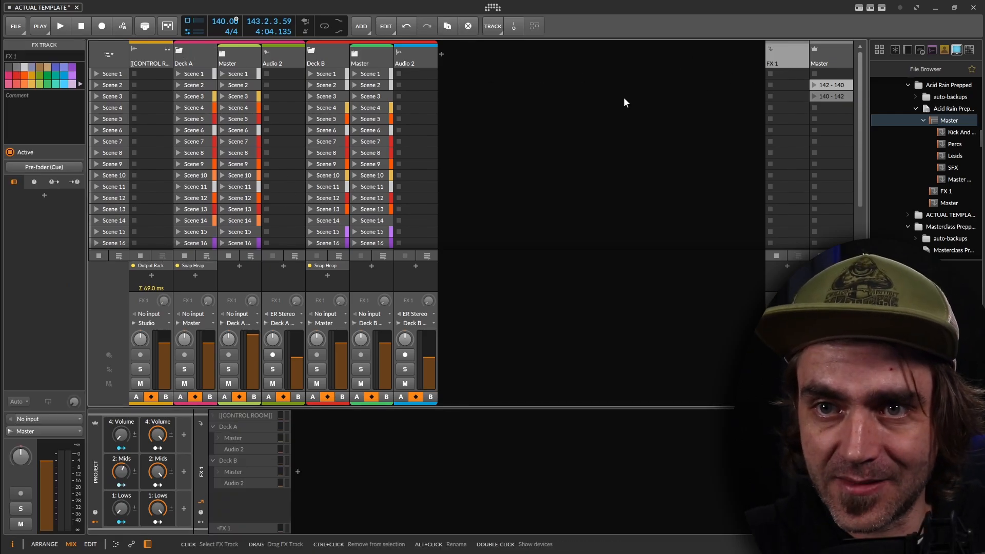
{"action": "left_click", "coordinate": [298, 471]}
{"action": "type", "text": "del"}
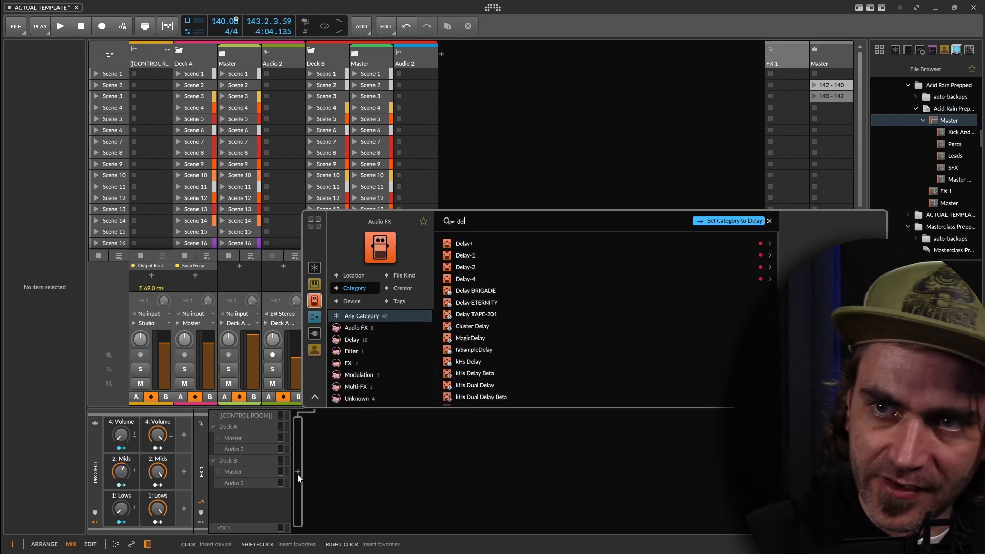
{"action": "left_click", "coordinate": [471, 244]}
{"action": "key", "text": "Return"}
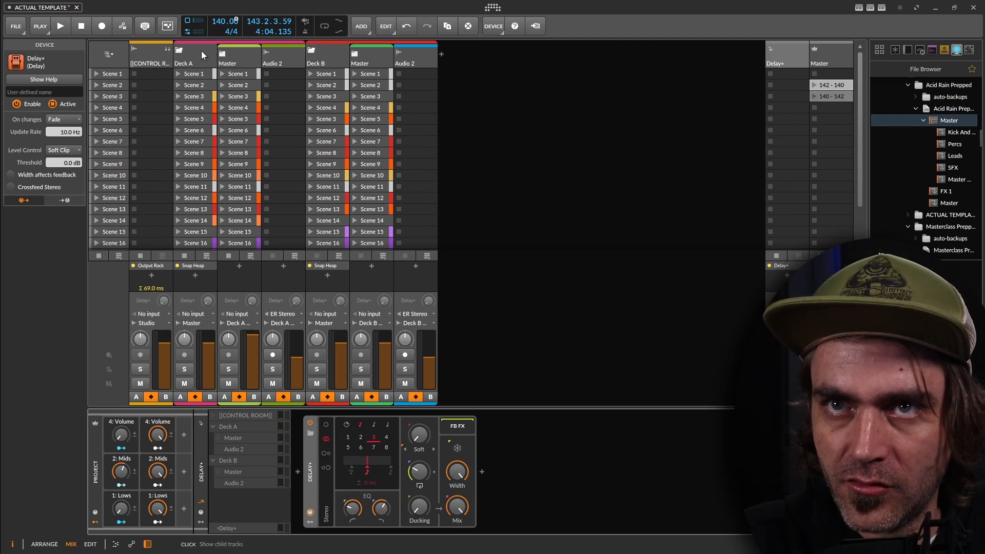
Select the Deck A group track and enable its Delay+ send
{"action": "left_click", "coordinate": [228, 427]}
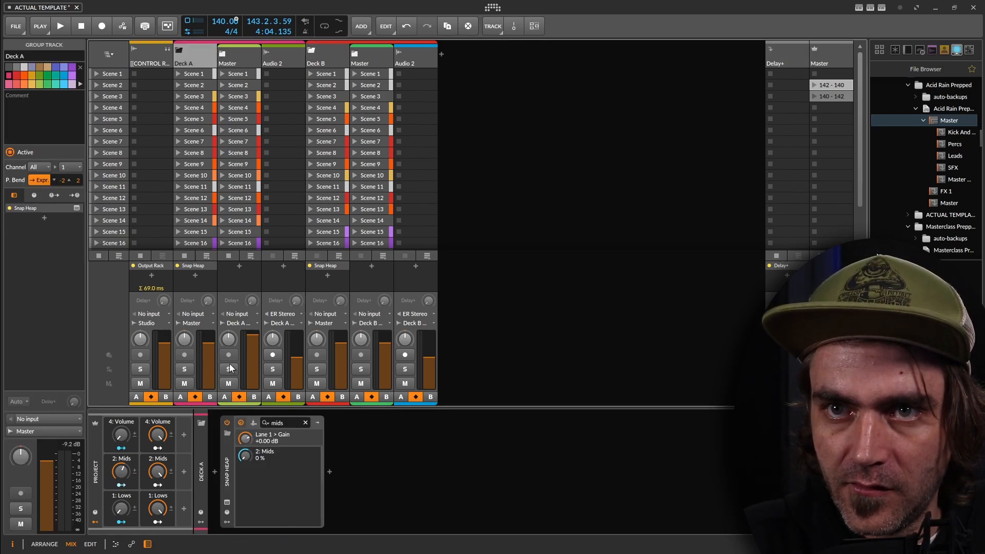
{"action": "left_click", "coordinate": [205, 300]}
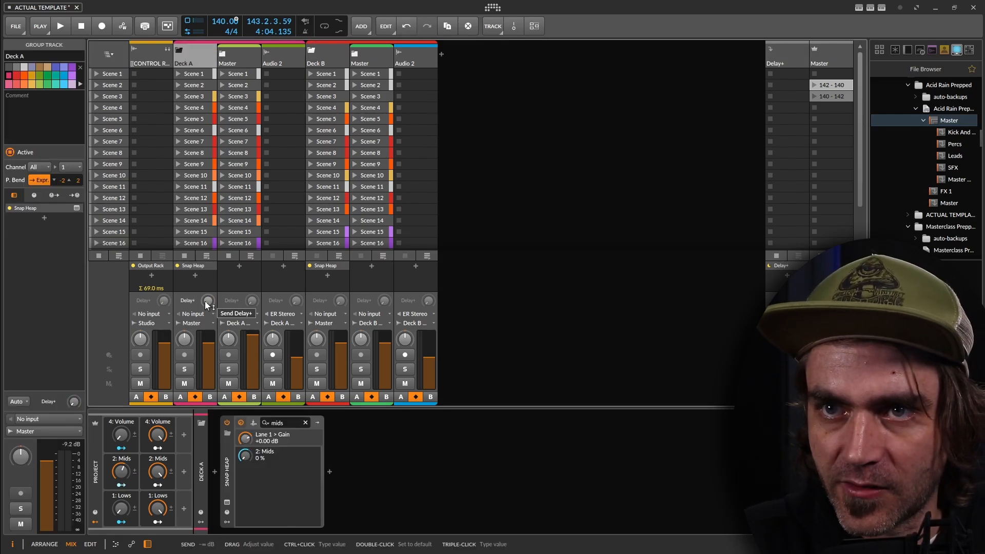
Create a clip in the Master track's Scene 6 slot and name it 140 - 85
{"action": "double_click", "coordinate": [828, 131]}
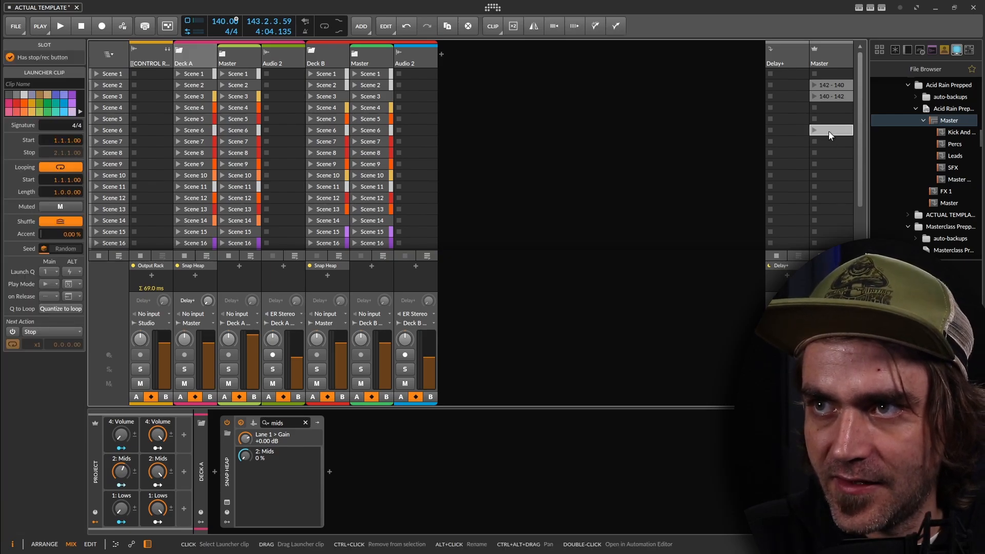
{"action": "left_click", "coordinate": [36, 84]}
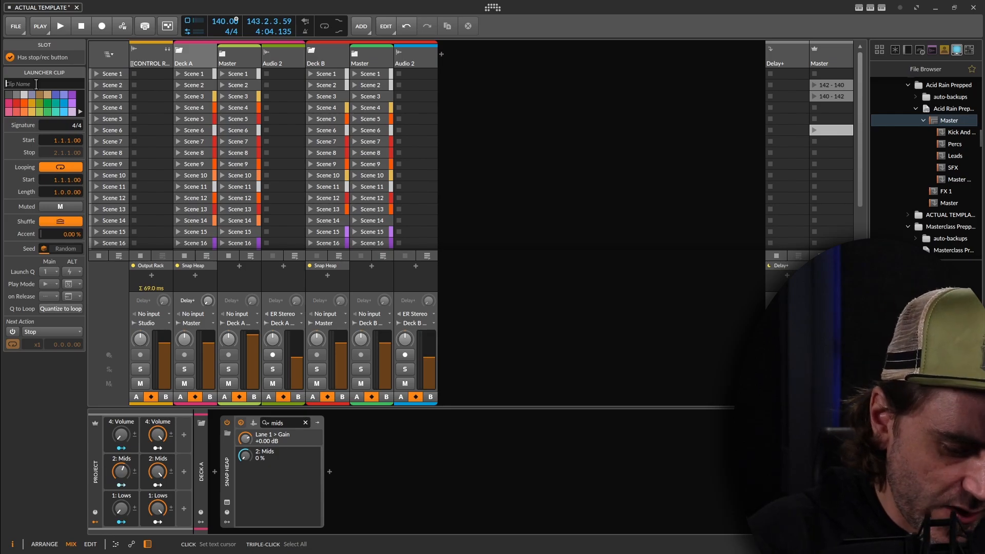
{"action": "type", "text": "140 - 85"}
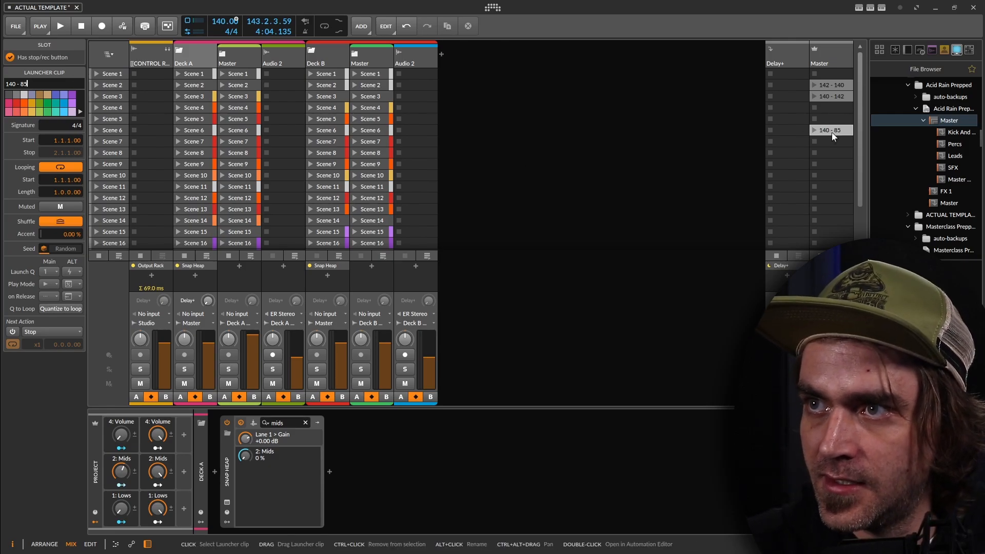
{"action": "left_click", "coordinate": [611, 264]}
Draw tempo automation in the 140 - 85 clip from 140 BPM to 85 BPM at 2.1.1.00, and turn off its looping
{"action": "left_click", "coordinate": [135, 544]}
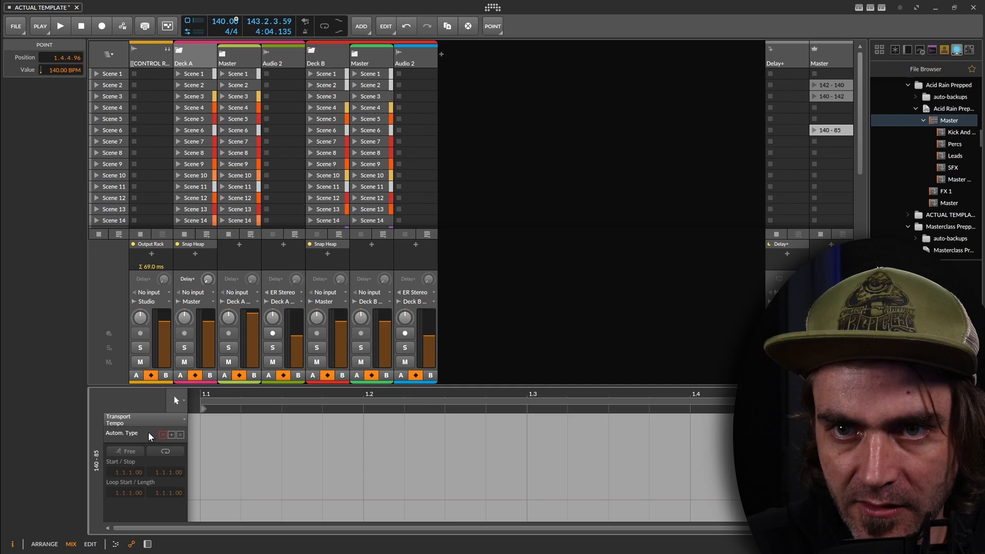
{"action": "left_click", "coordinate": [205, 499]}
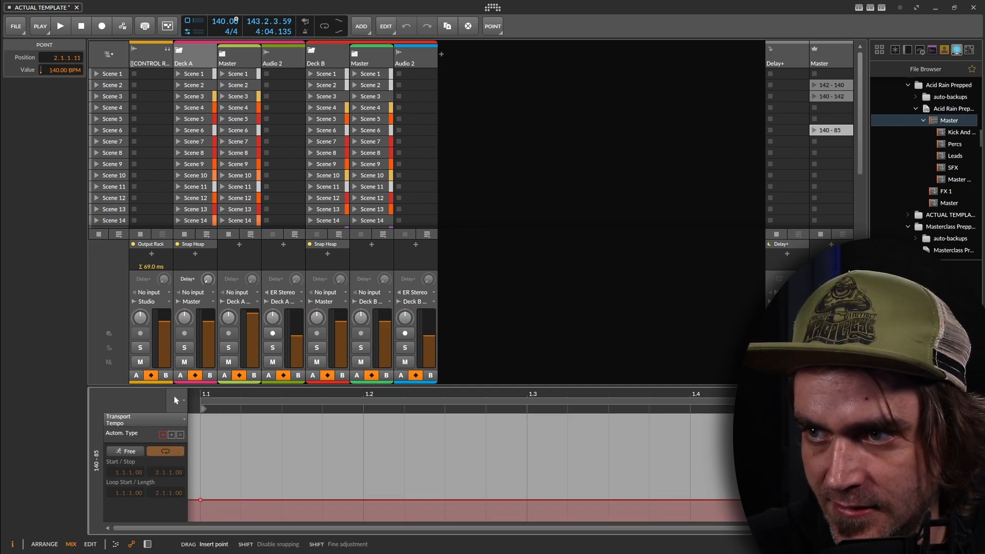
{"action": "type", "text": "85"}
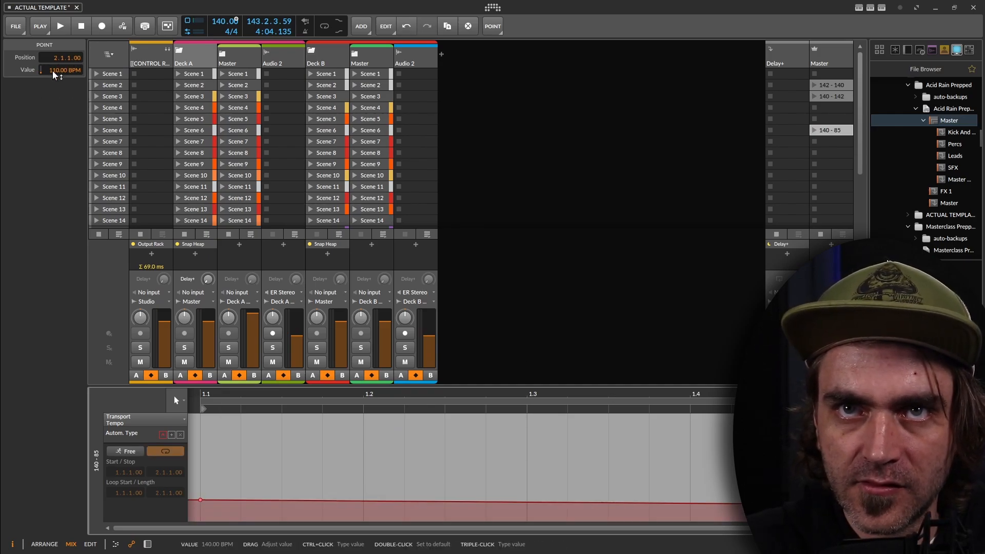
{"action": "key", "text": "Return"}
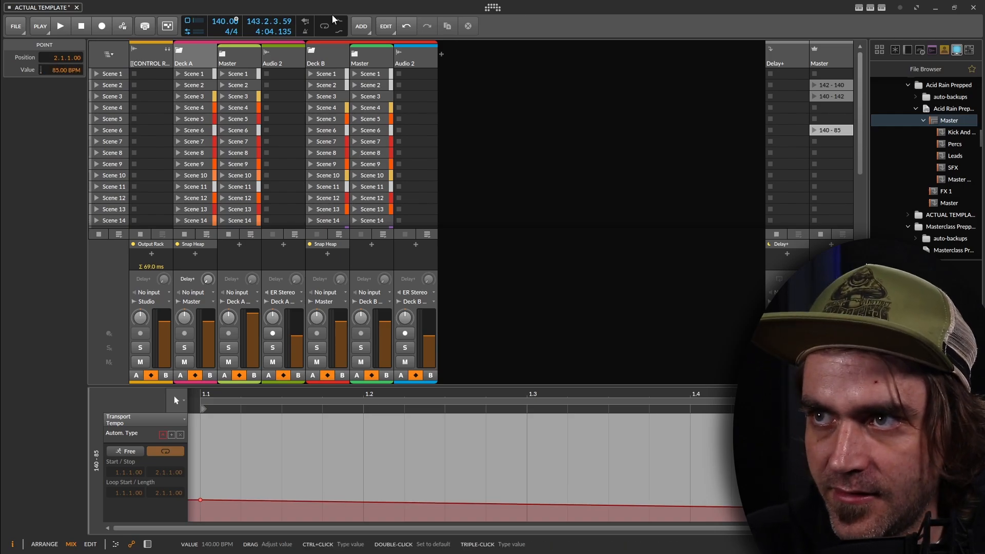
{"action": "key", "text": "Escape"}
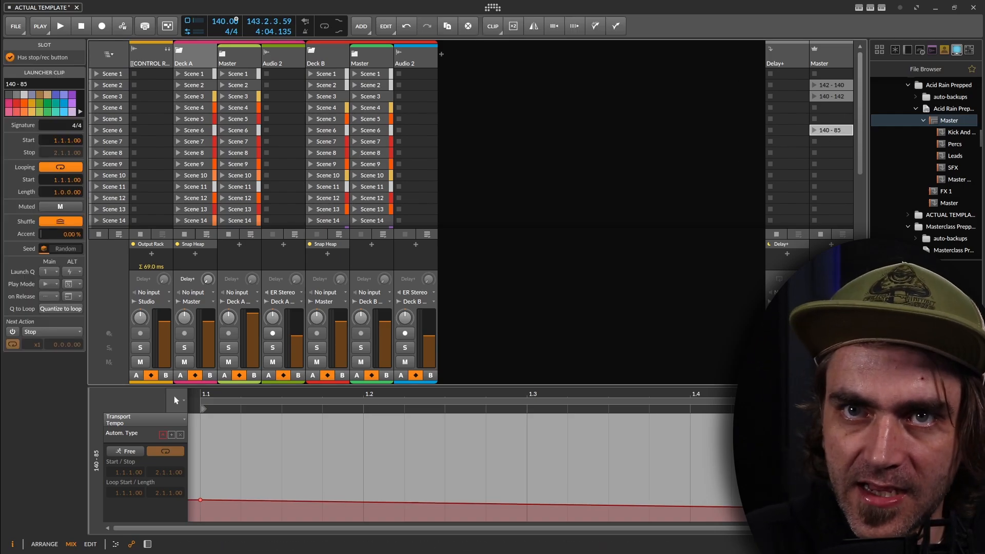
{"action": "left_click", "coordinate": [61, 167]}
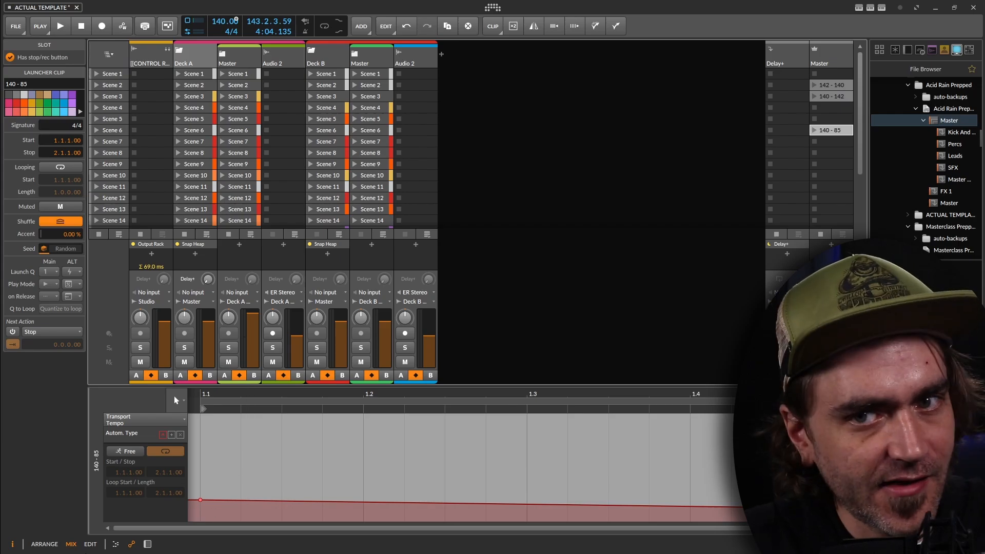
Bring back the device chain and raise Deck A's Delay+ send fully during playback
{"action": "left_click", "coordinate": [147, 545]}
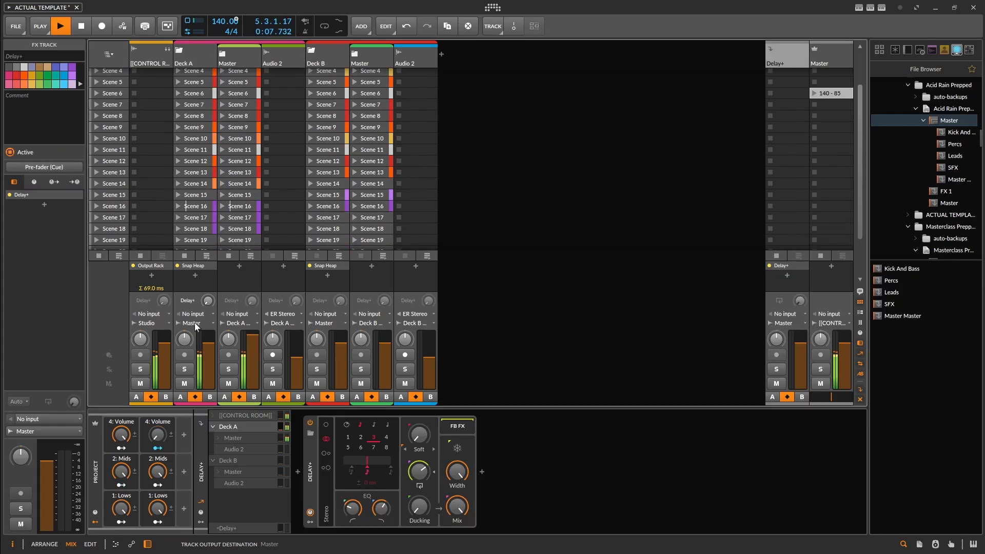
{"action": "mouse_move", "coordinate": [208, 301]}
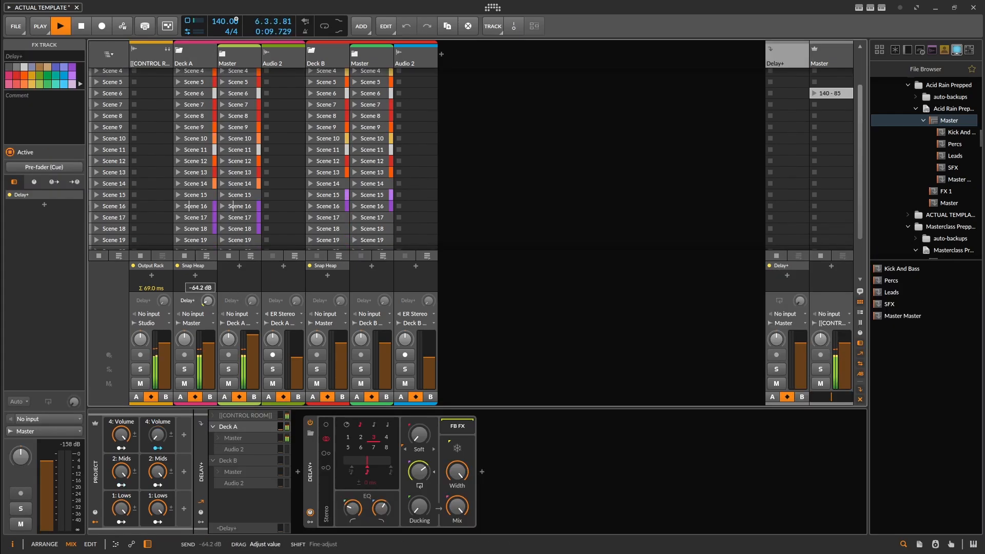
{"action": "left_click_drag", "start_coordinate": [207, 301], "coordinate": [208, 277]}
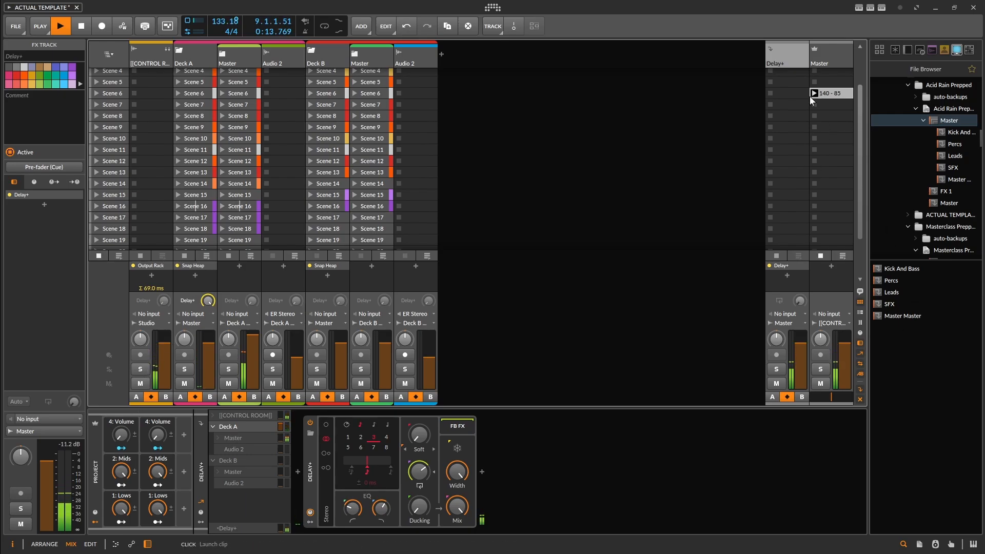
Show the Delay+ device on the effect track and increase its feedback
{"action": "scroll", "coordinate": [446, 222], "scroll_direction": "up", "scroll_amount": 3}
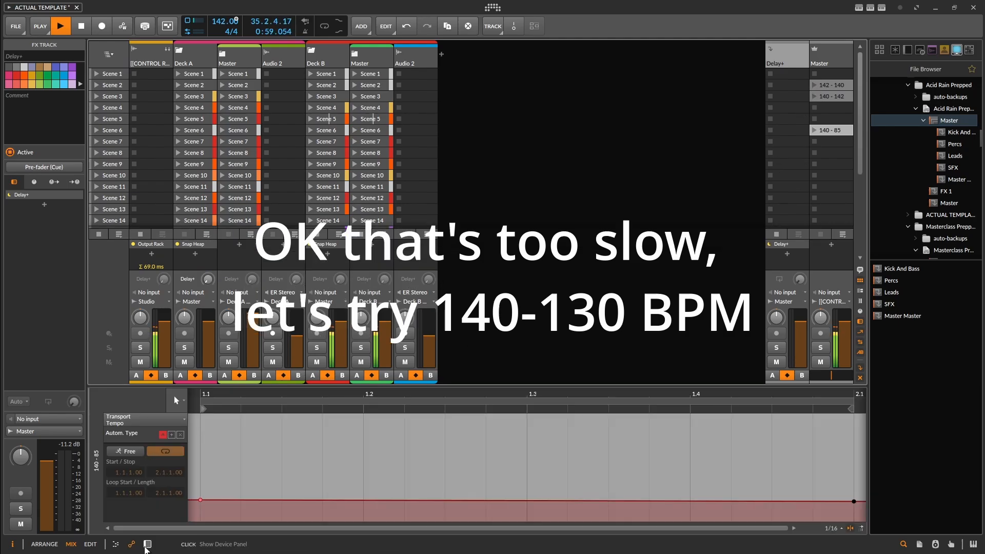
{"action": "left_click", "coordinate": [147, 544]}
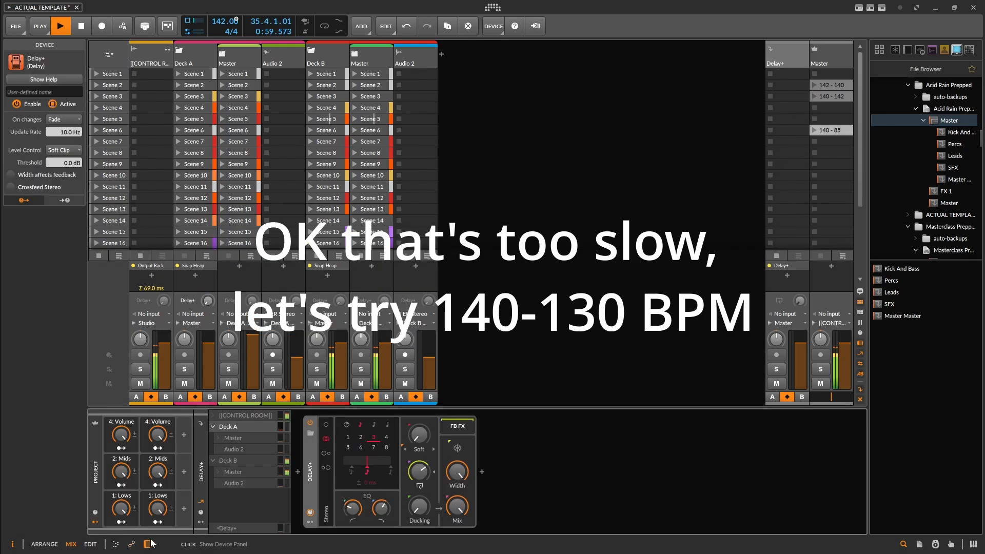
{"action": "left_click_drag", "start_coordinate": [419, 471], "coordinate": [419, 471]}
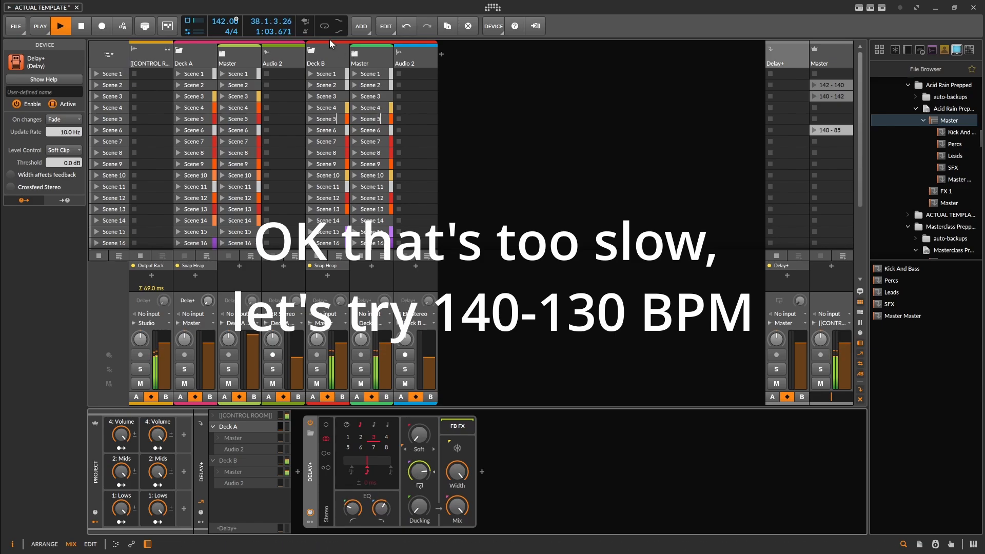
Turn Deck B's Lows macro fully down and raise its Delay+ send to 0.0 dB
{"action": "left_click", "coordinate": [338, 58]}
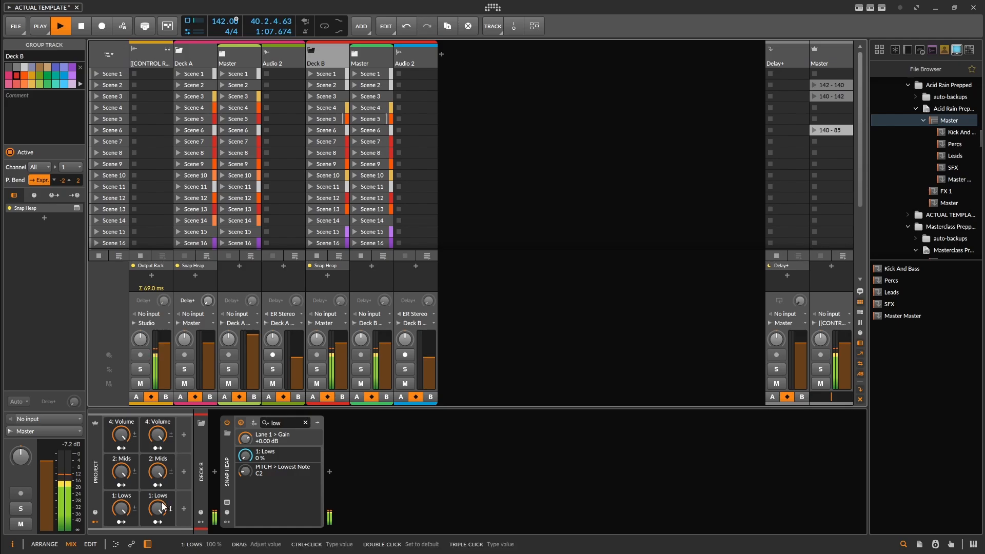
{"action": "left_click_drag", "start_coordinate": [157, 508], "coordinate": [157, 508]}
{"action": "left_click", "coordinate": [340, 301]}
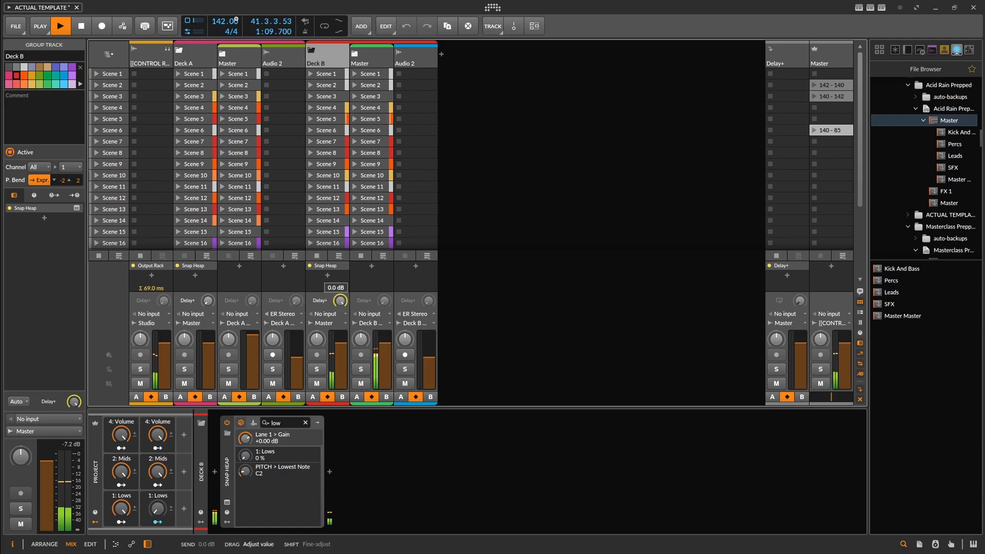
Turn Deck B's Volume macro fully down and launch Scene 7 on Deck A
{"action": "left_click", "coordinate": [158, 434]}
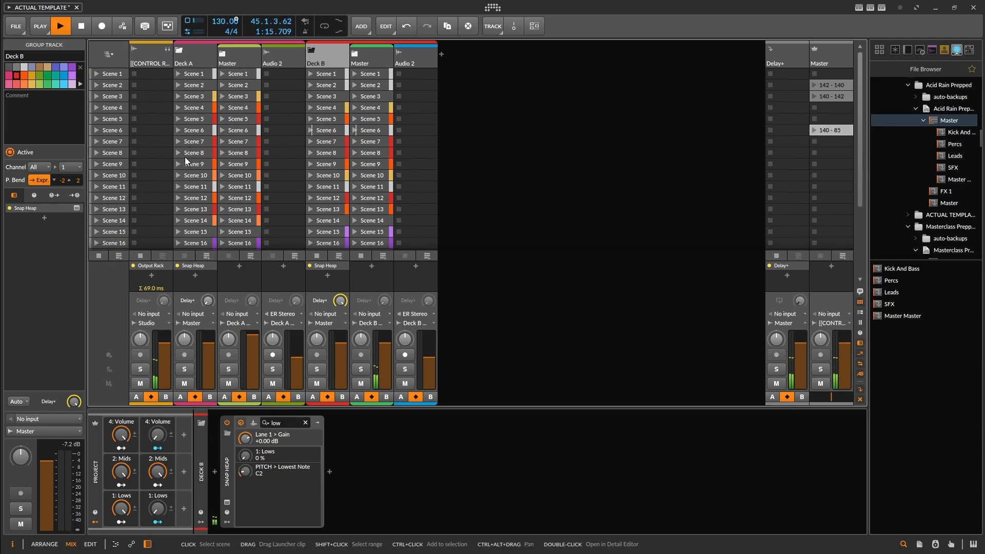
{"action": "left_click", "coordinate": [178, 134]}
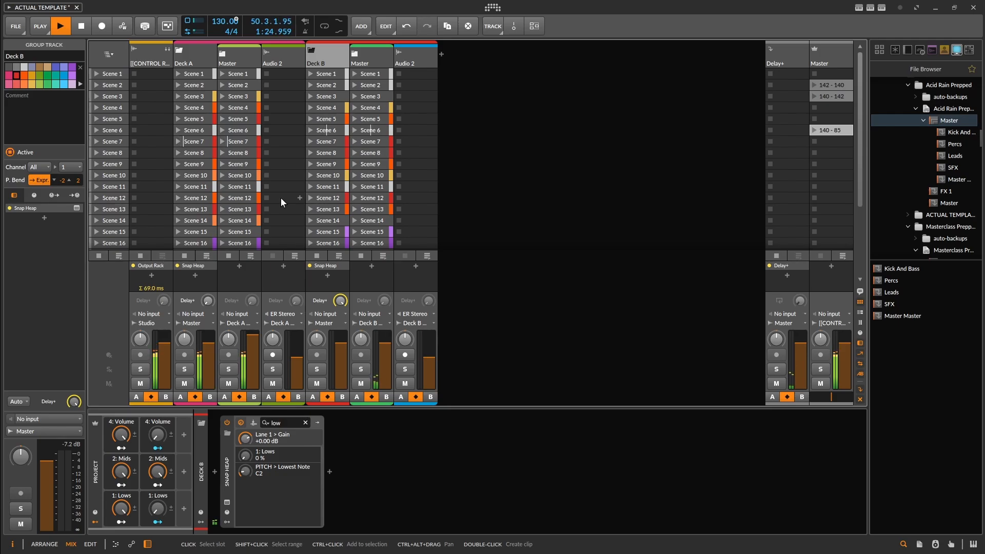
Stop playback and turn Deck B's Delay+ send fully down
{"action": "key", "text": "space"}
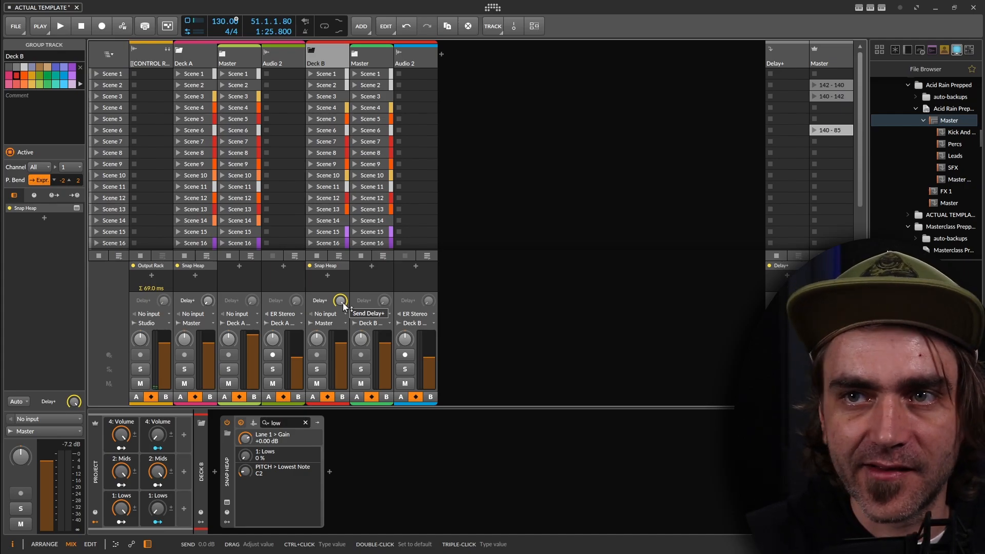
{"action": "mouse_move", "coordinate": [342, 303]}
{"action": "left_mouse_down"}
{"action": "mouse_move", "coordinate": [339, 318]}
{"action": "mouse_move", "coordinate": [336, 307]}
{"action": "left_mouse_up"}
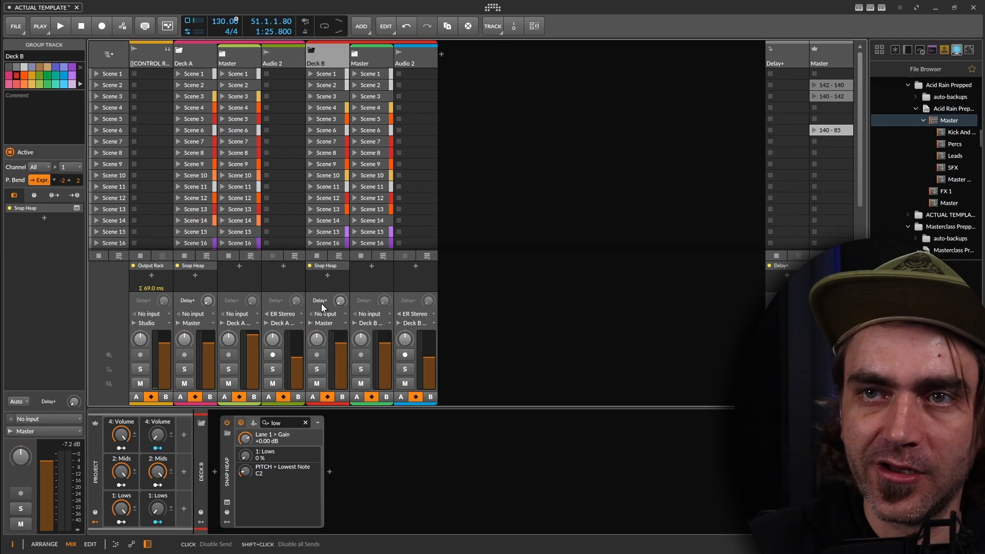